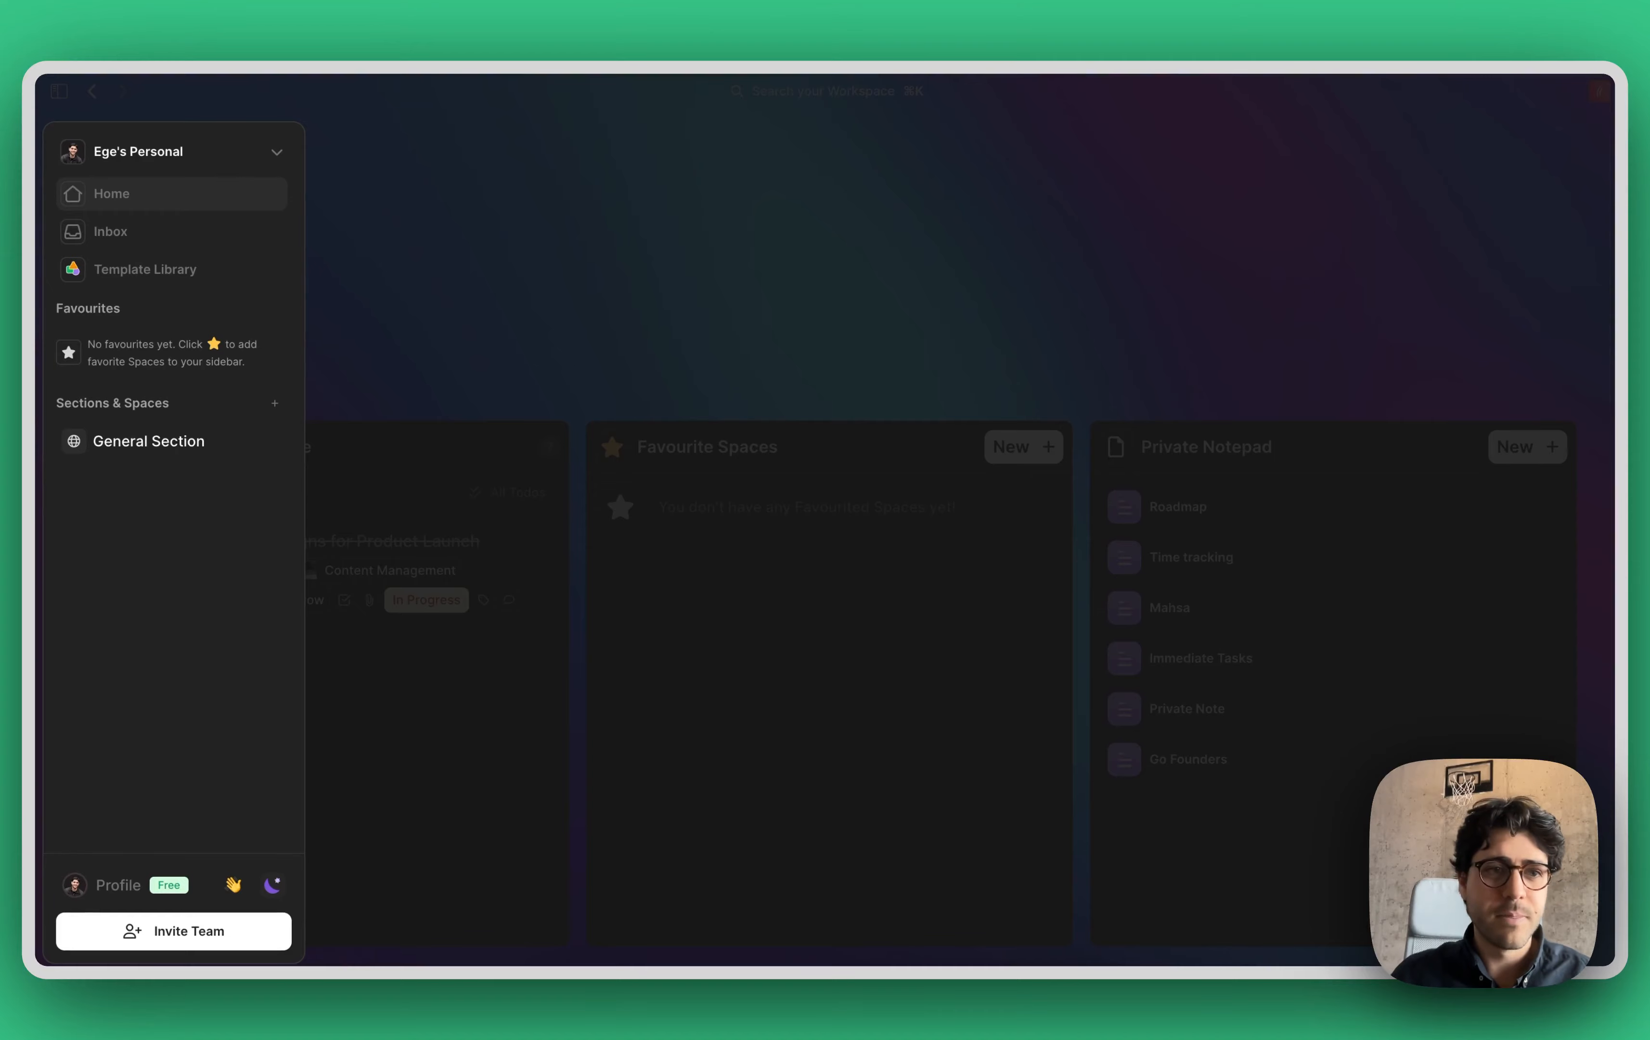
# - Expand the General Section to view its Spaces and sharing status, and collapse it again
pyautogui.click(147, 446)
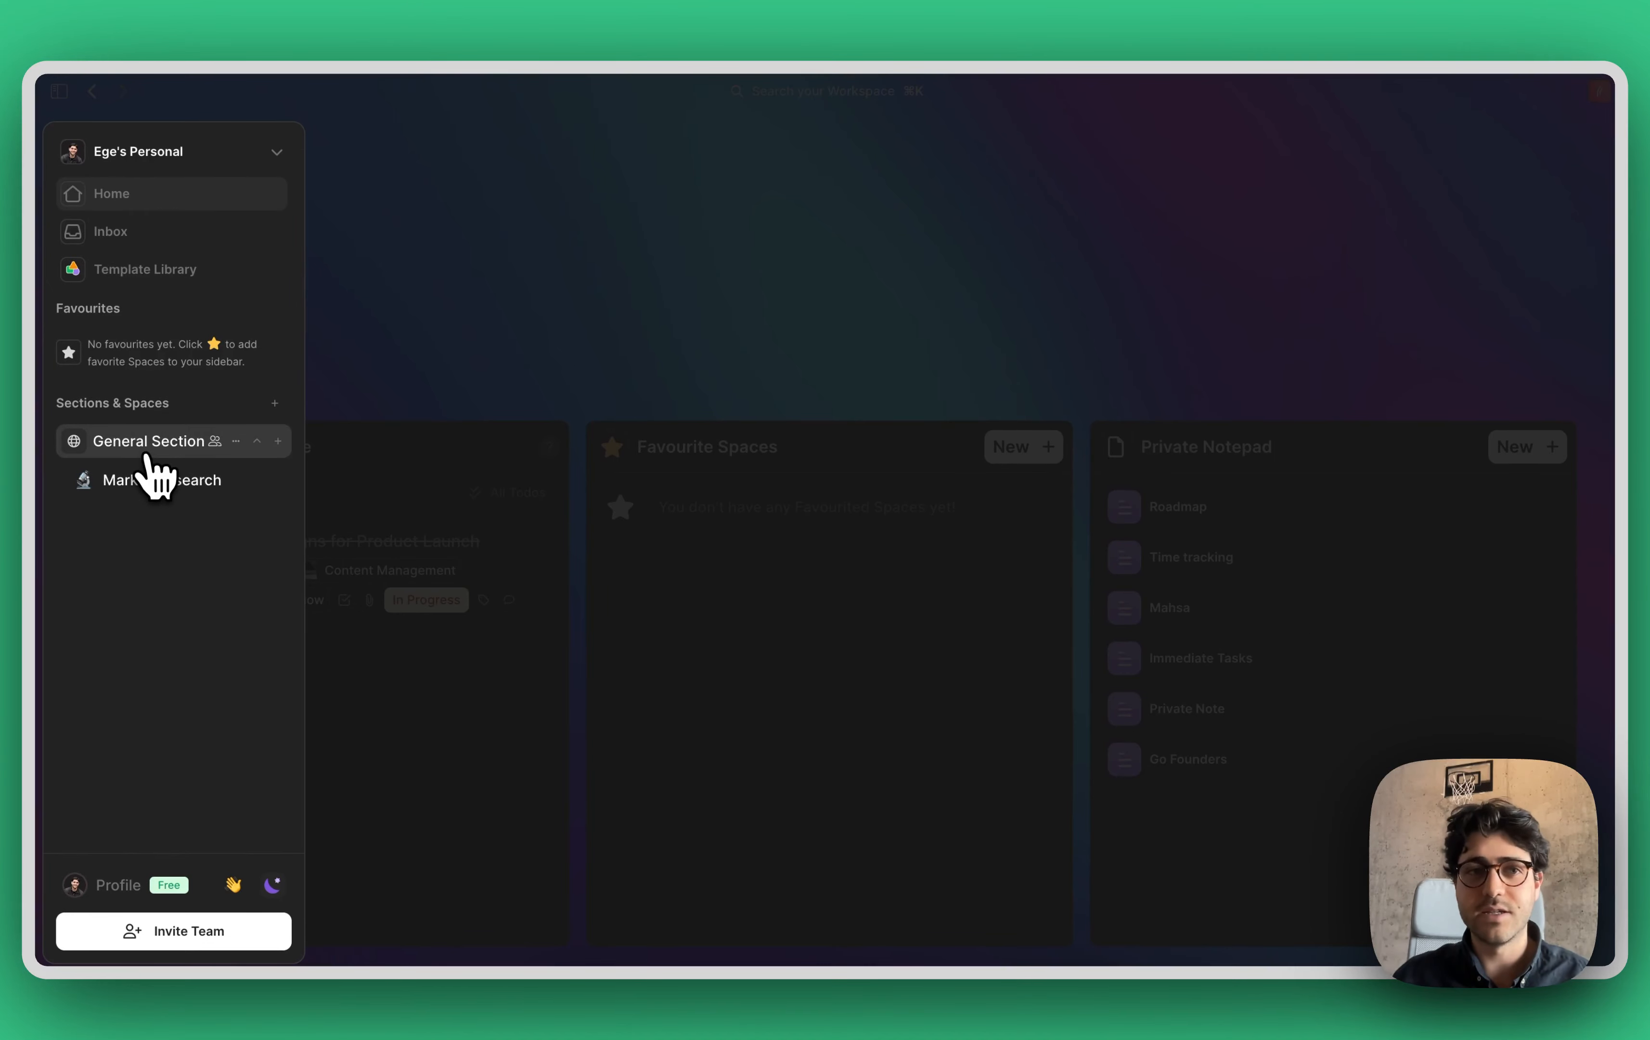
pyautogui.moveTo(223, 448)
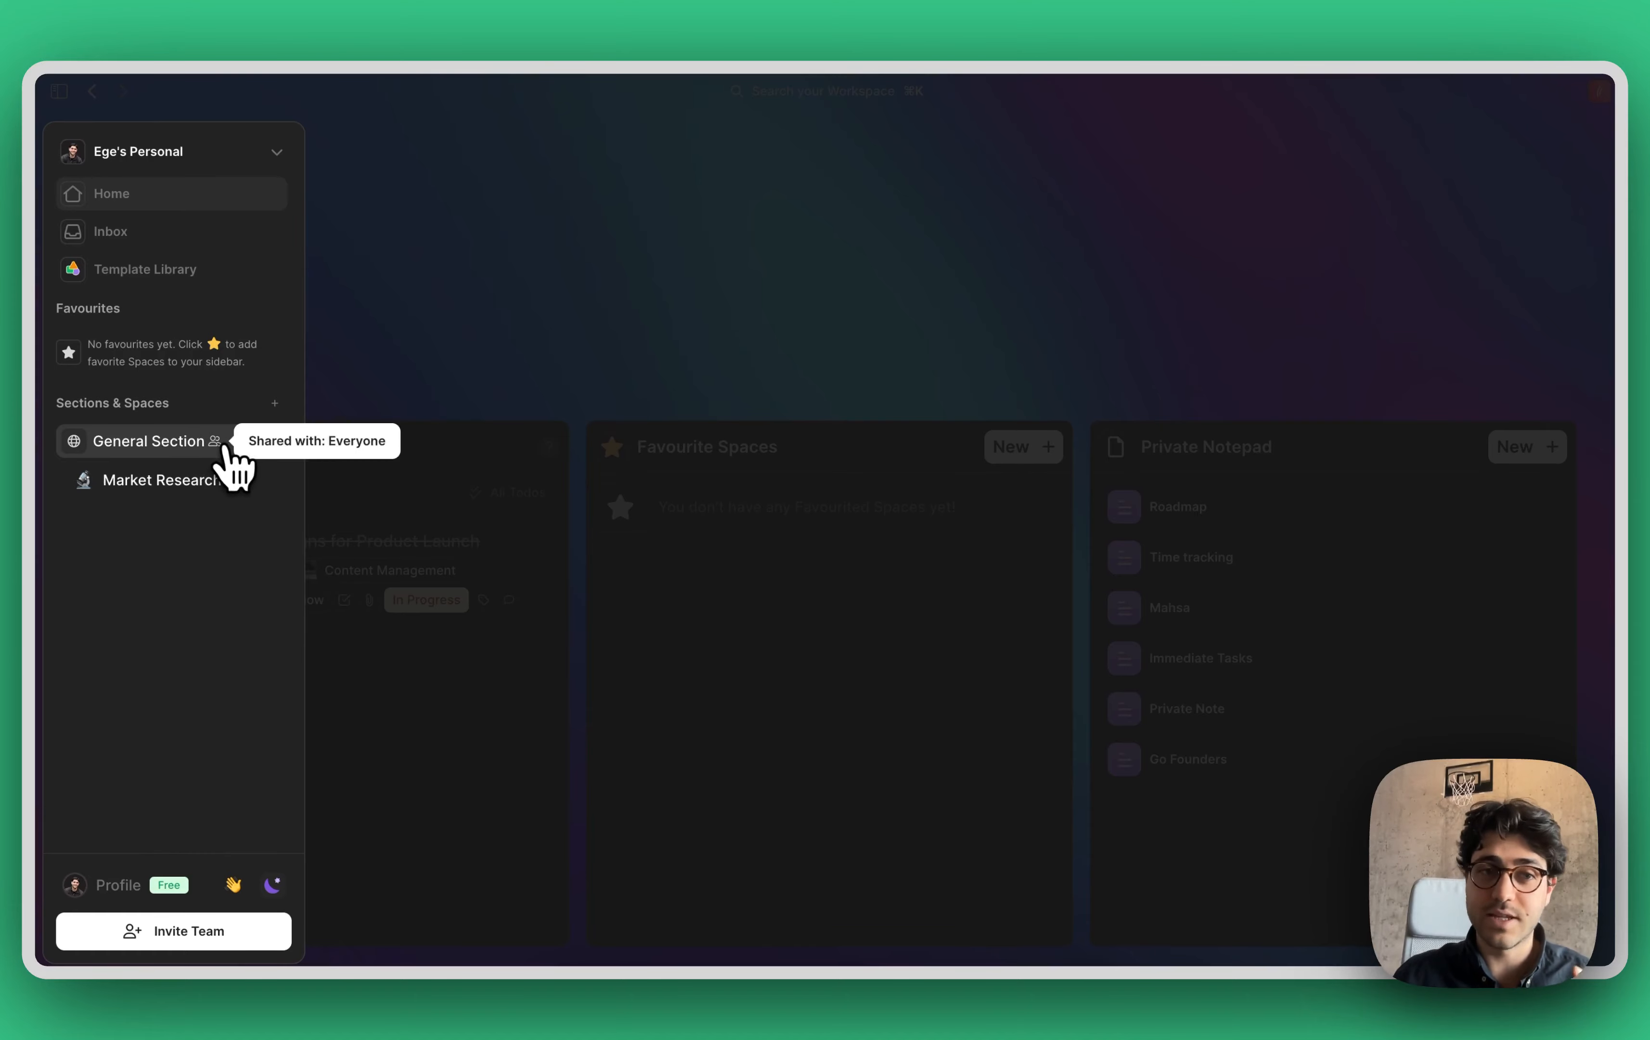
pyautogui.click(144, 443)
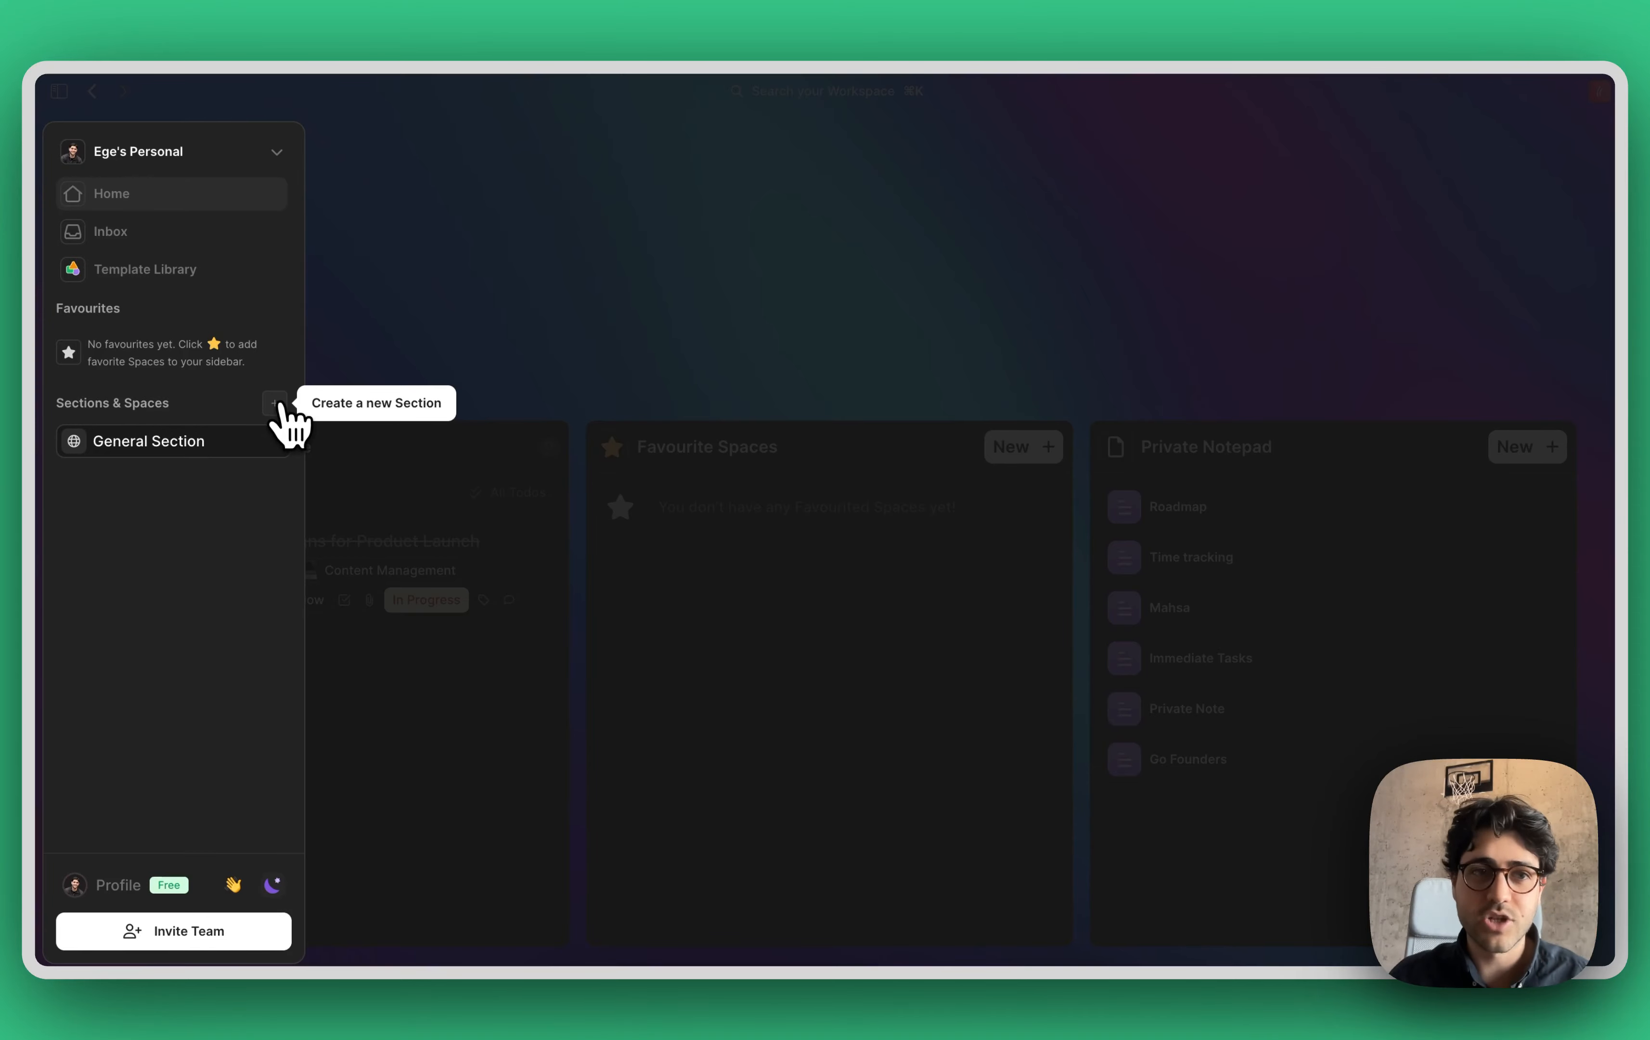
# - Create a section named Marketing Team with a green people icon and expand it
pyautogui.click(274, 405)
pyautogui.click(208, 617)
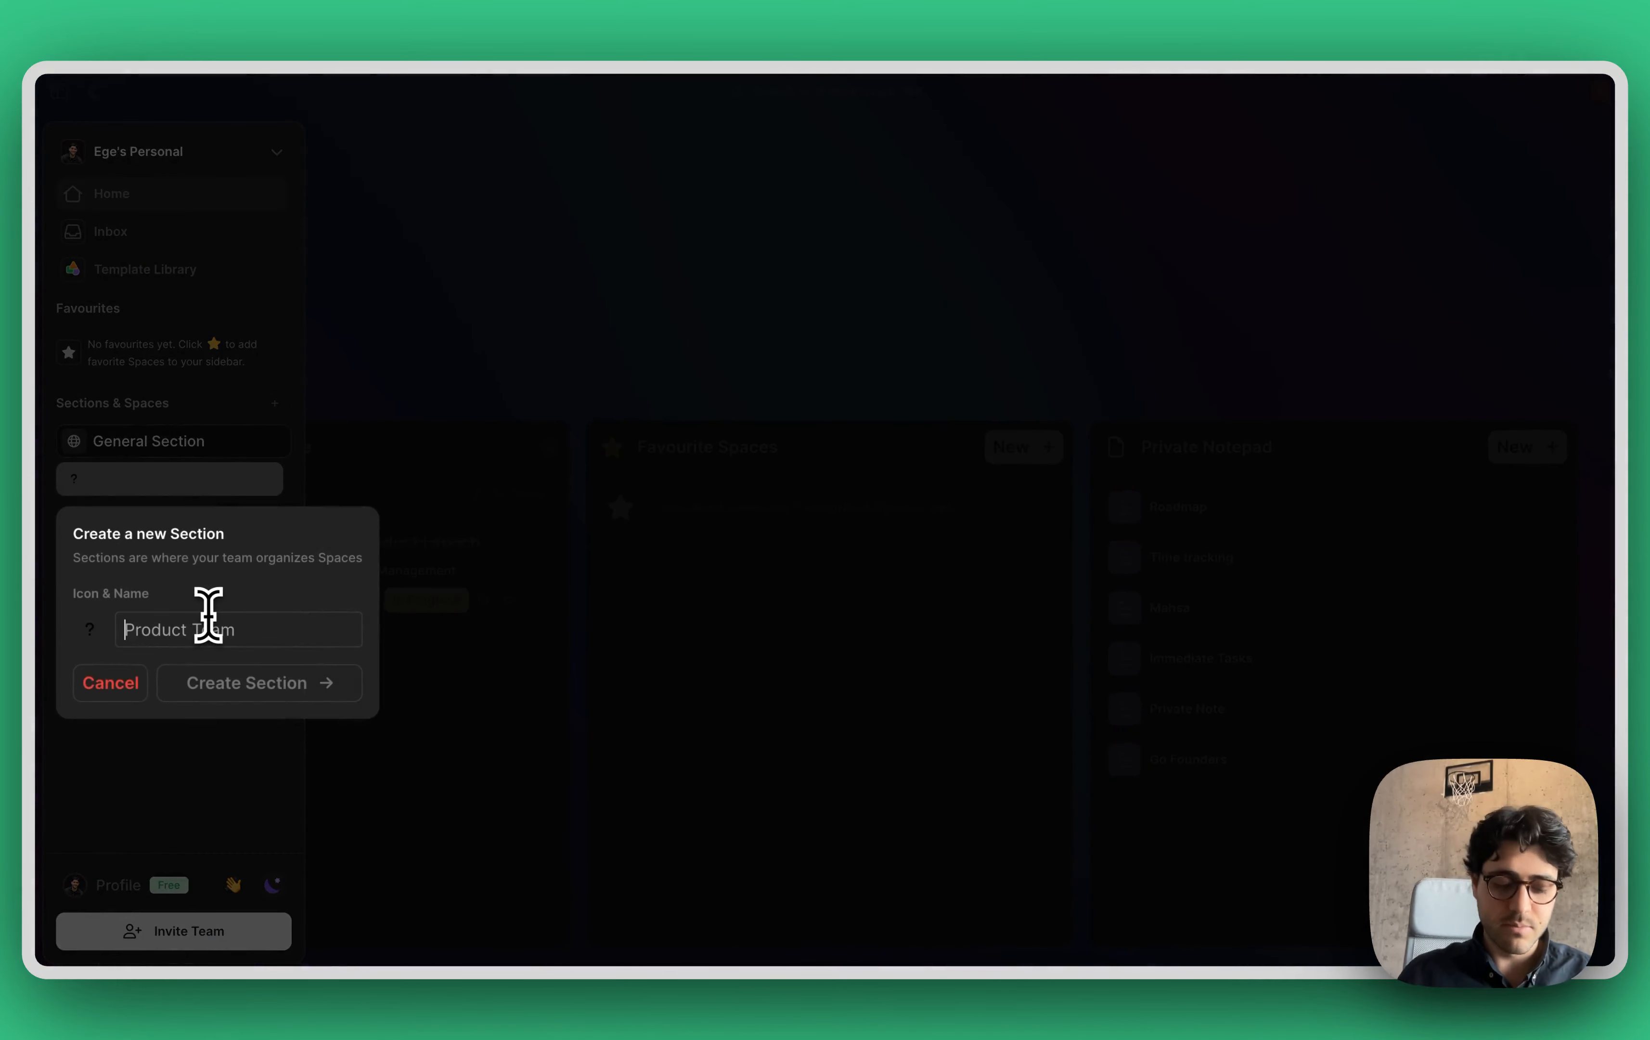
pyautogui.write('Marketing')
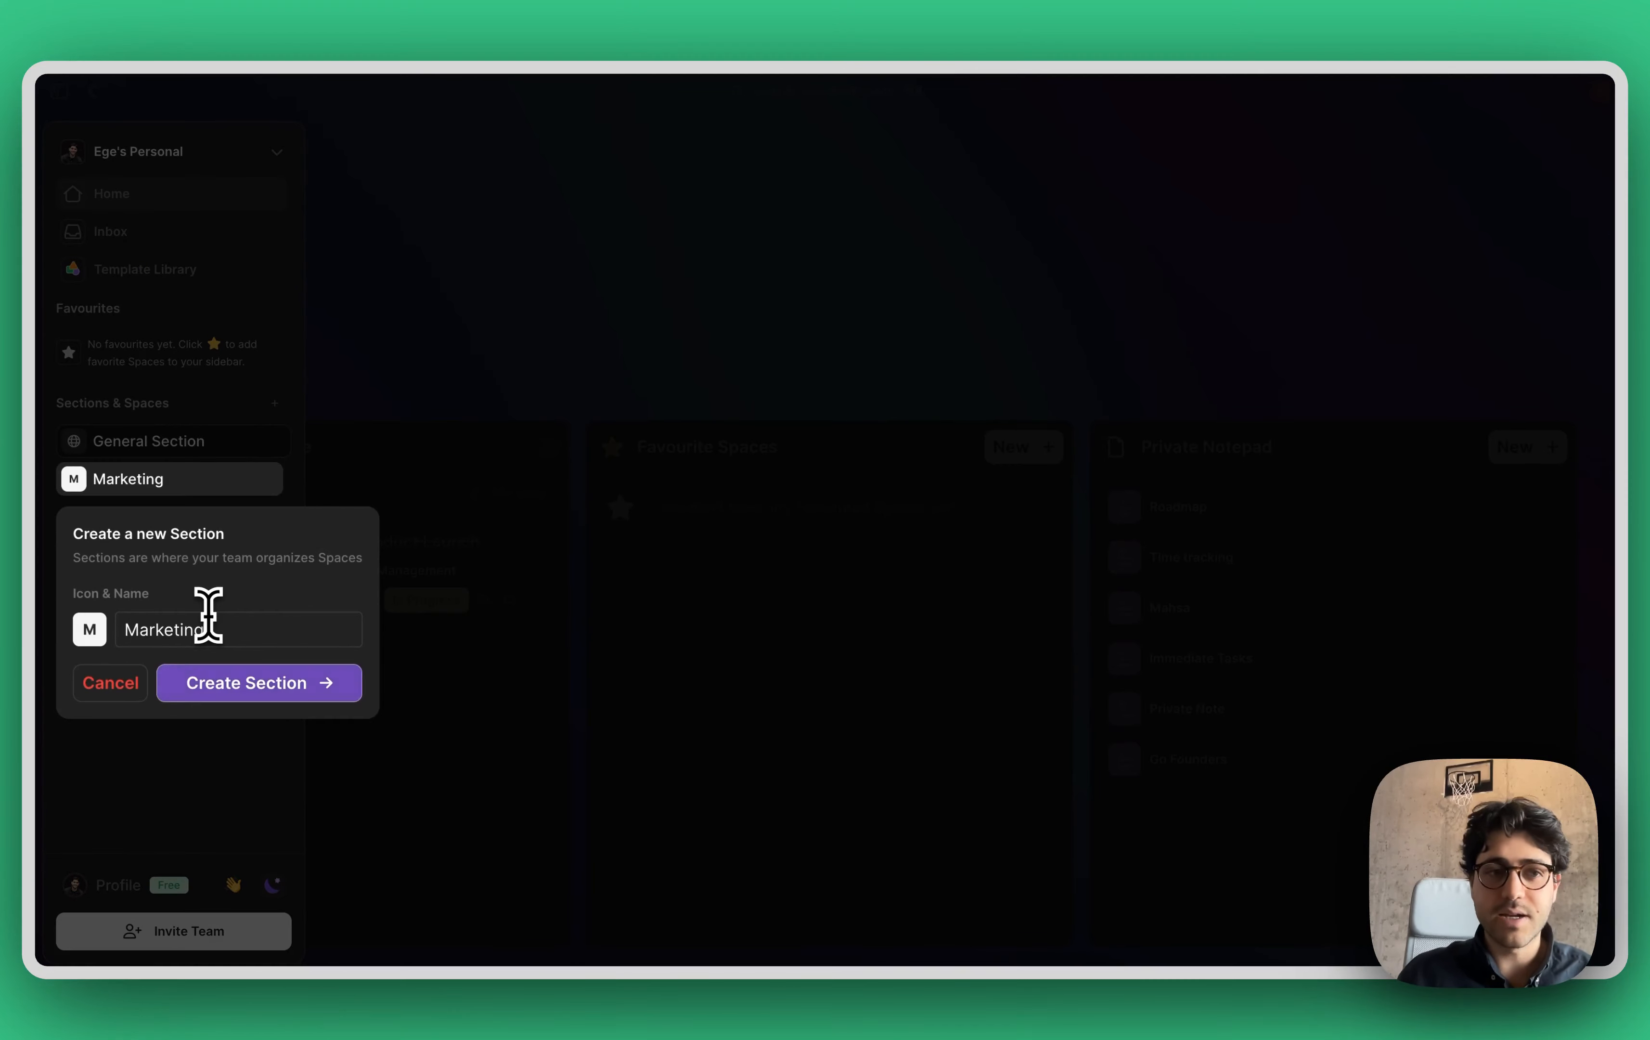
pyautogui.write(' Team')
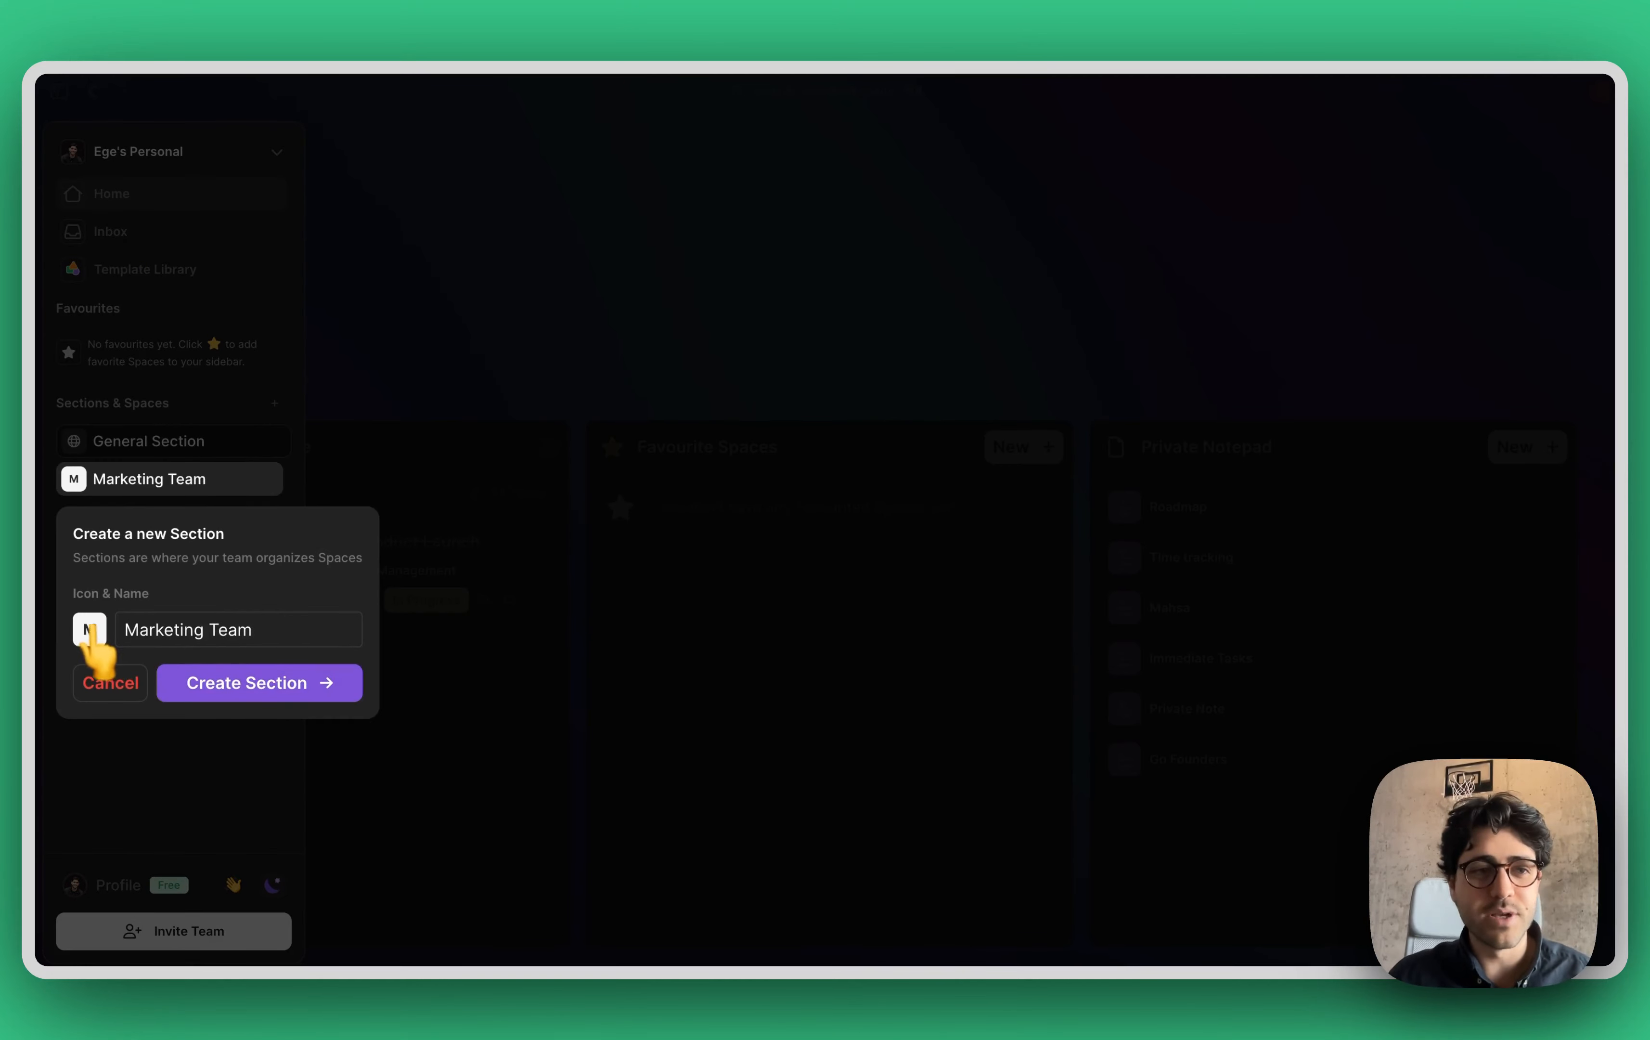
pyautogui.click(90, 631)
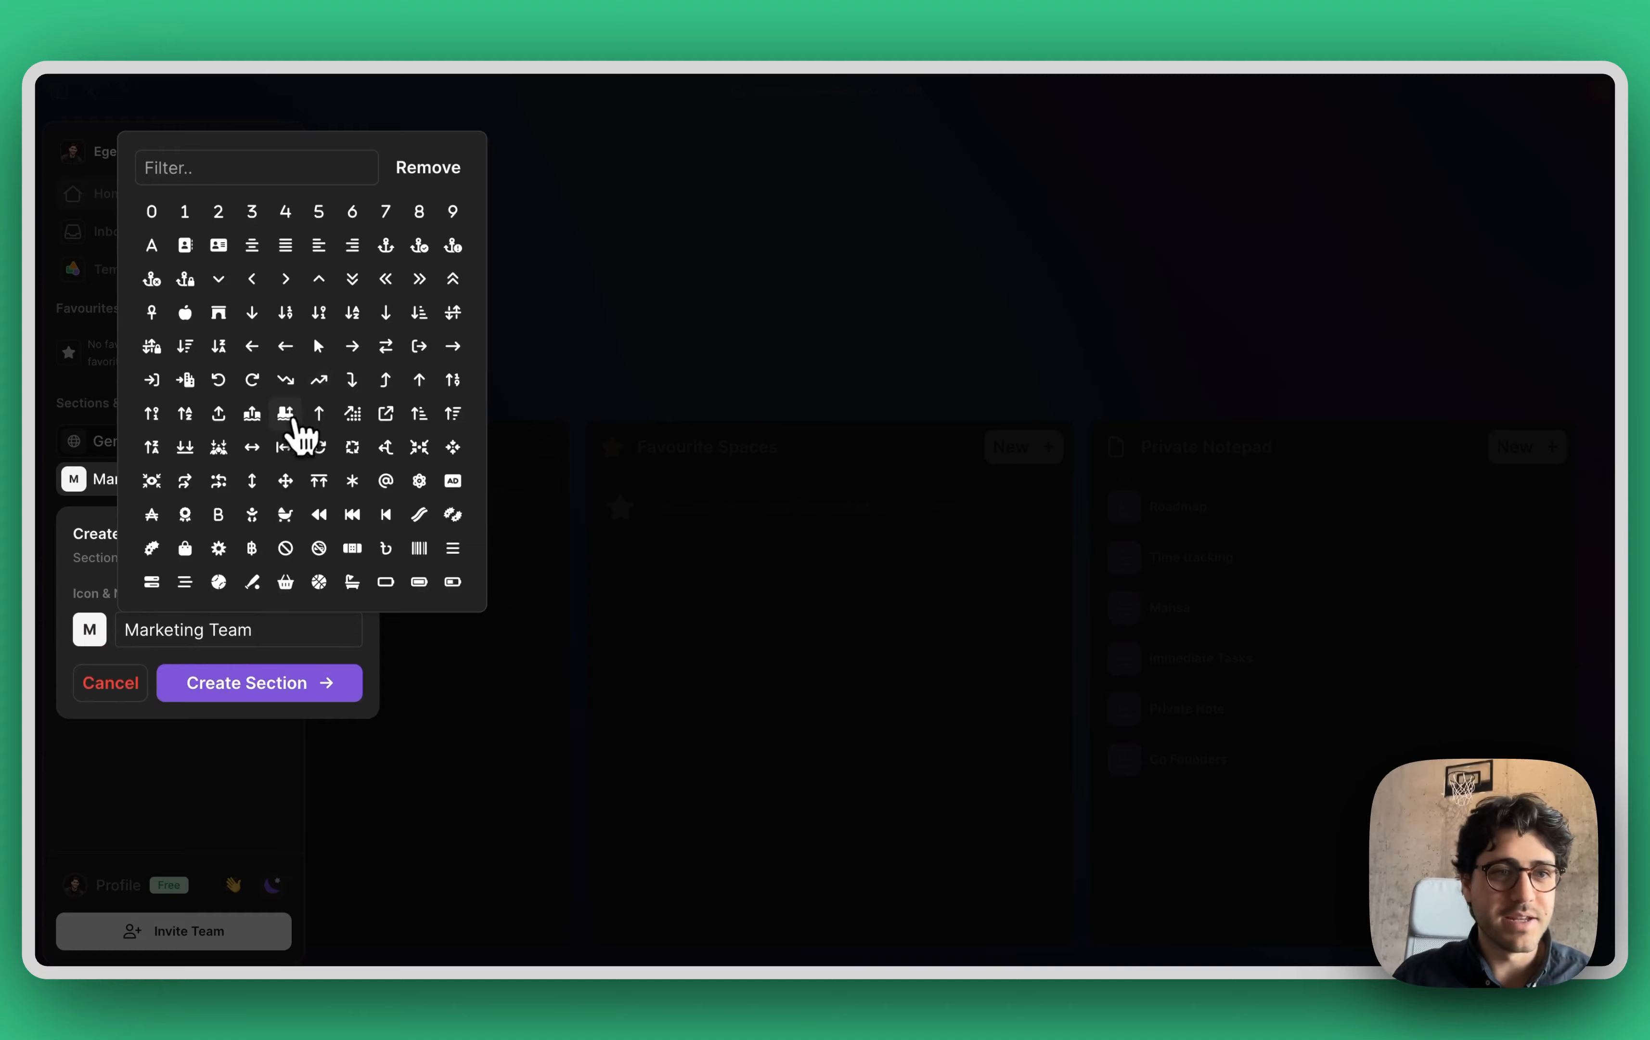
pyautogui.click(285, 413)
pyautogui.click(406, 491)
pyautogui.click(311, 684)
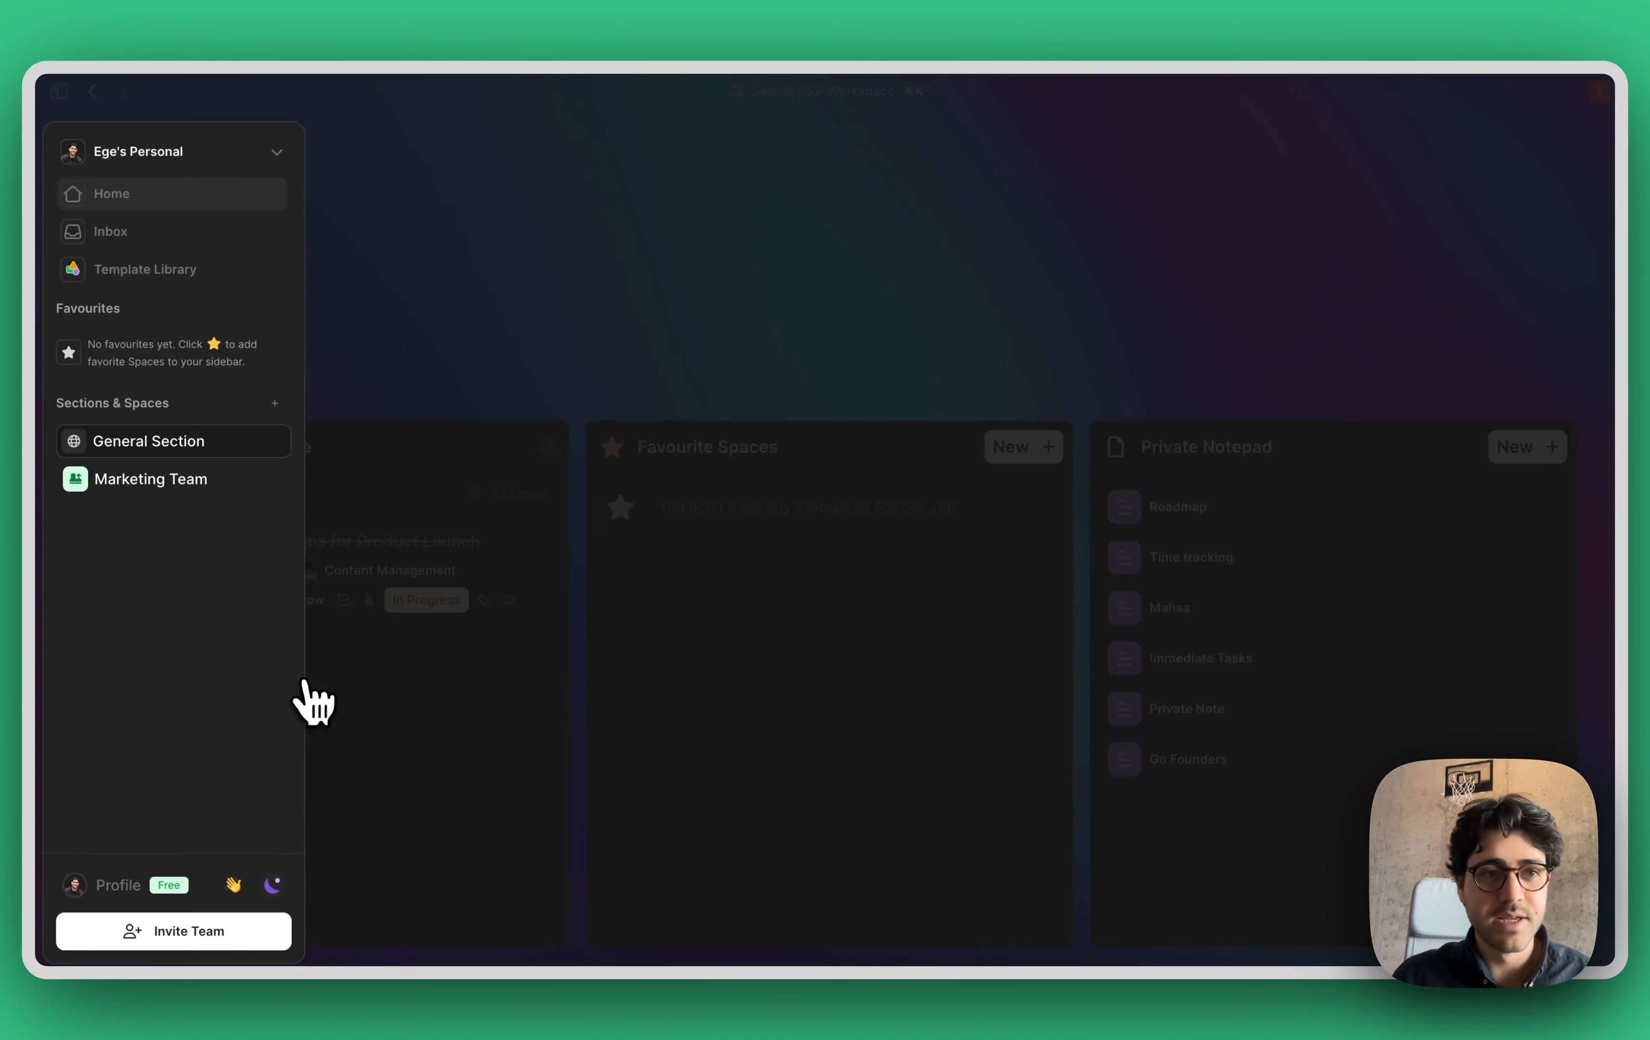
pyautogui.click(220, 519)
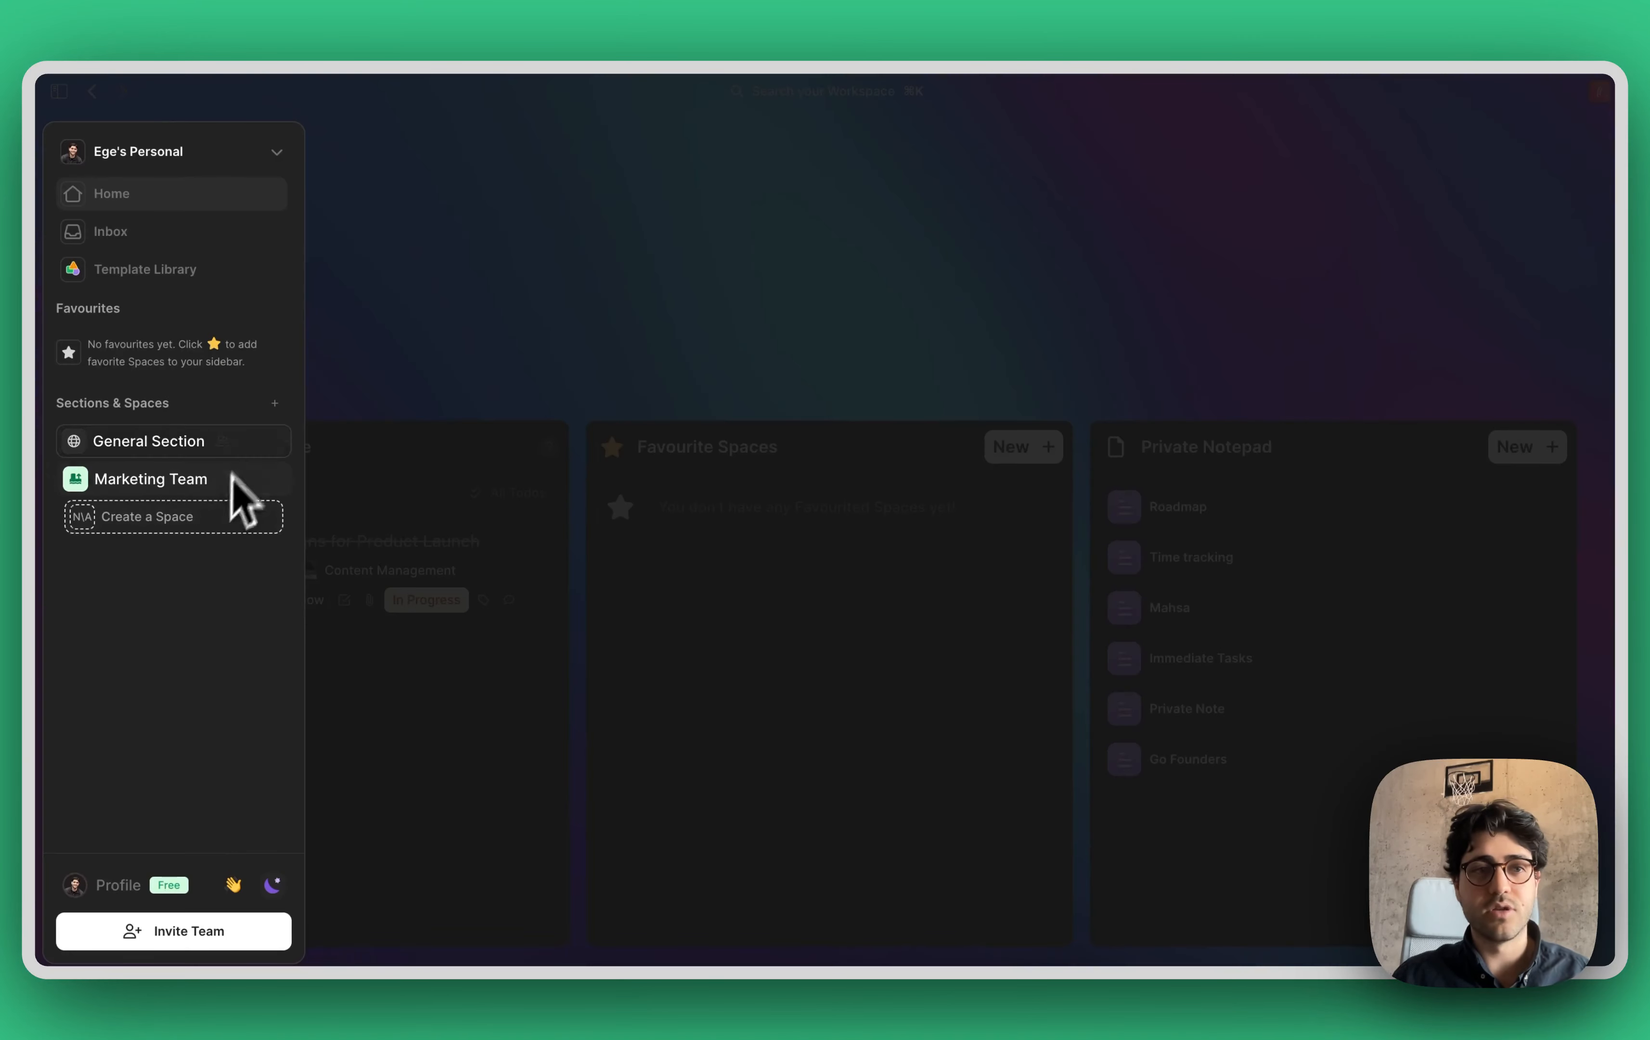
# - Create a section named Clients with a pink prohibition-sign icon and expand it
pyautogui.click(274, 403)
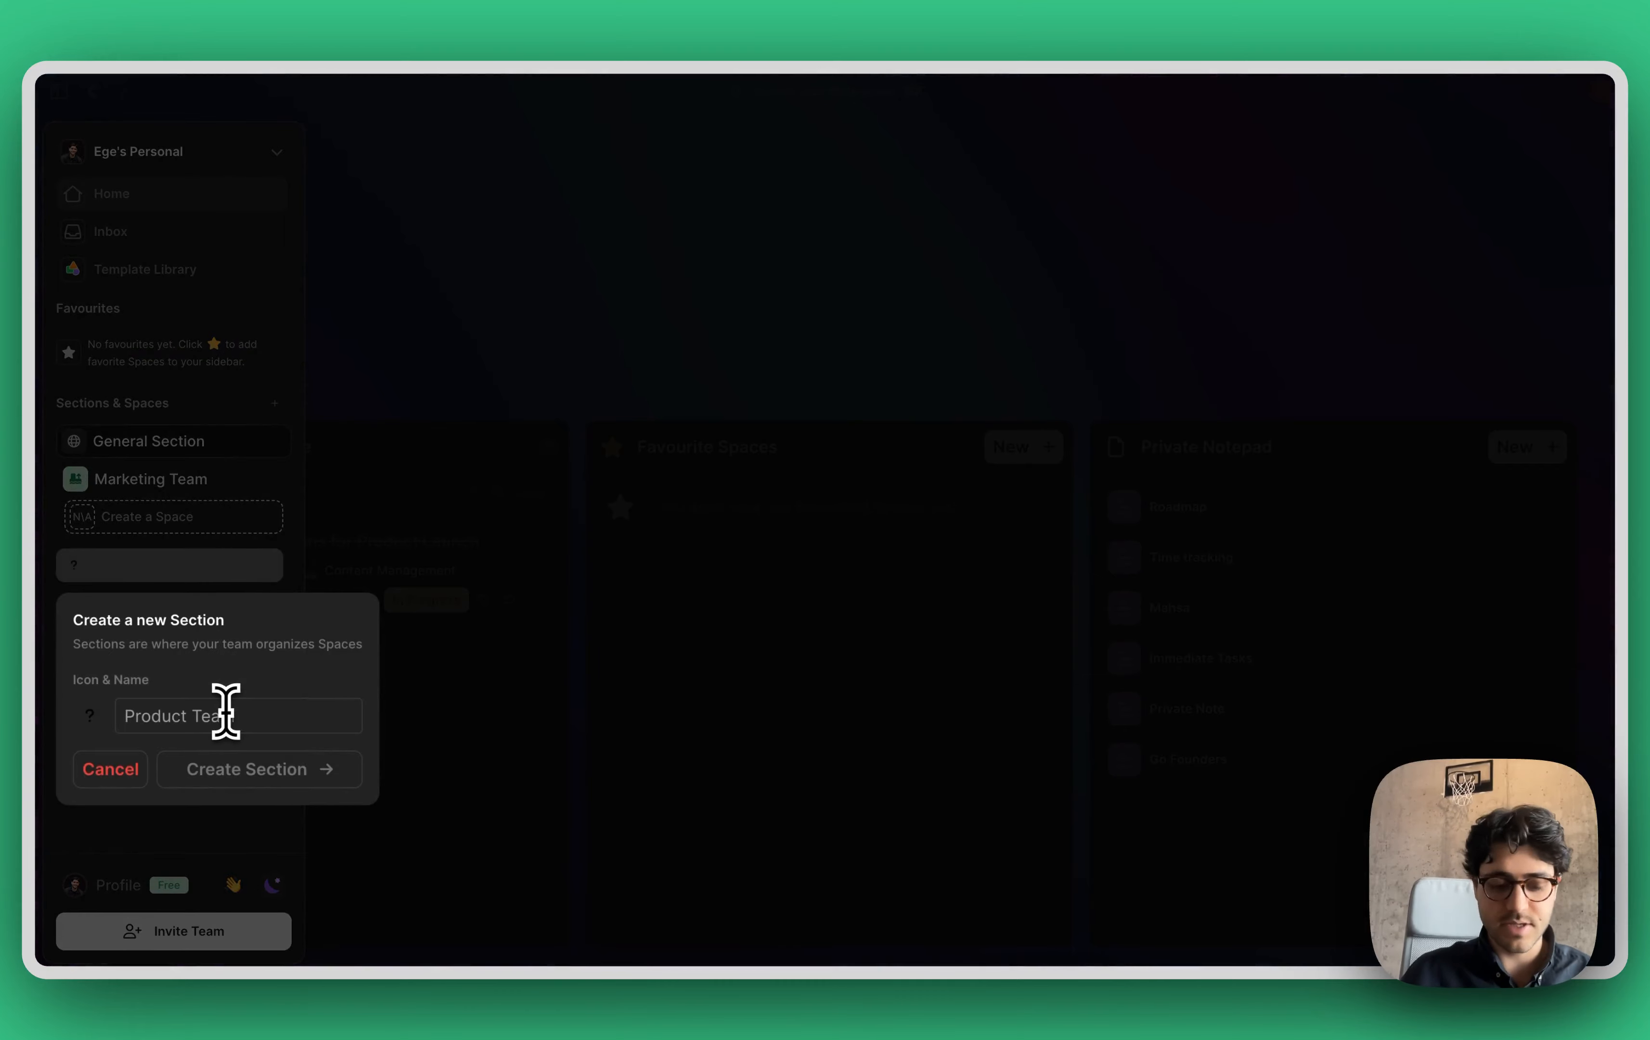
pyautogui.write('Clikent')
pyautogui.press('BackSpace')
pyautogui.press('BackSpace')
pyautogui.press('BackSpace')
pyautogui.press('BackSpace')
pyautogui.write('ents')
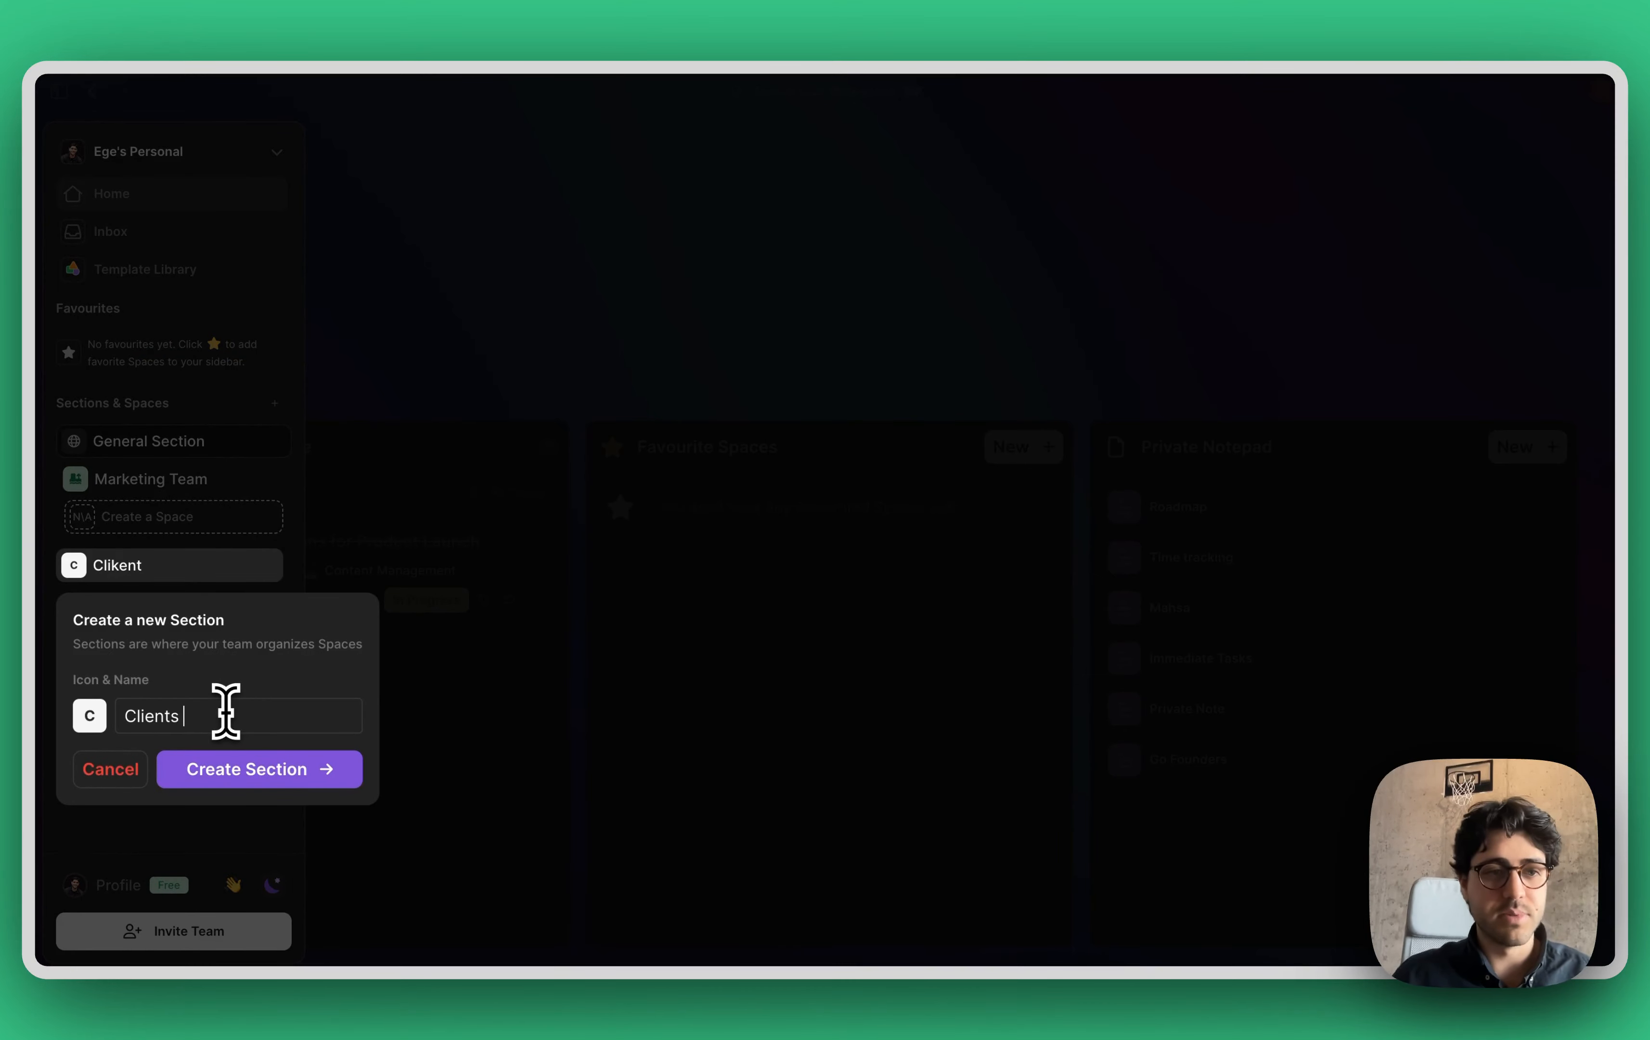
pyautogui.click(89, 715)
pyautogui.moveTo(302, 656)
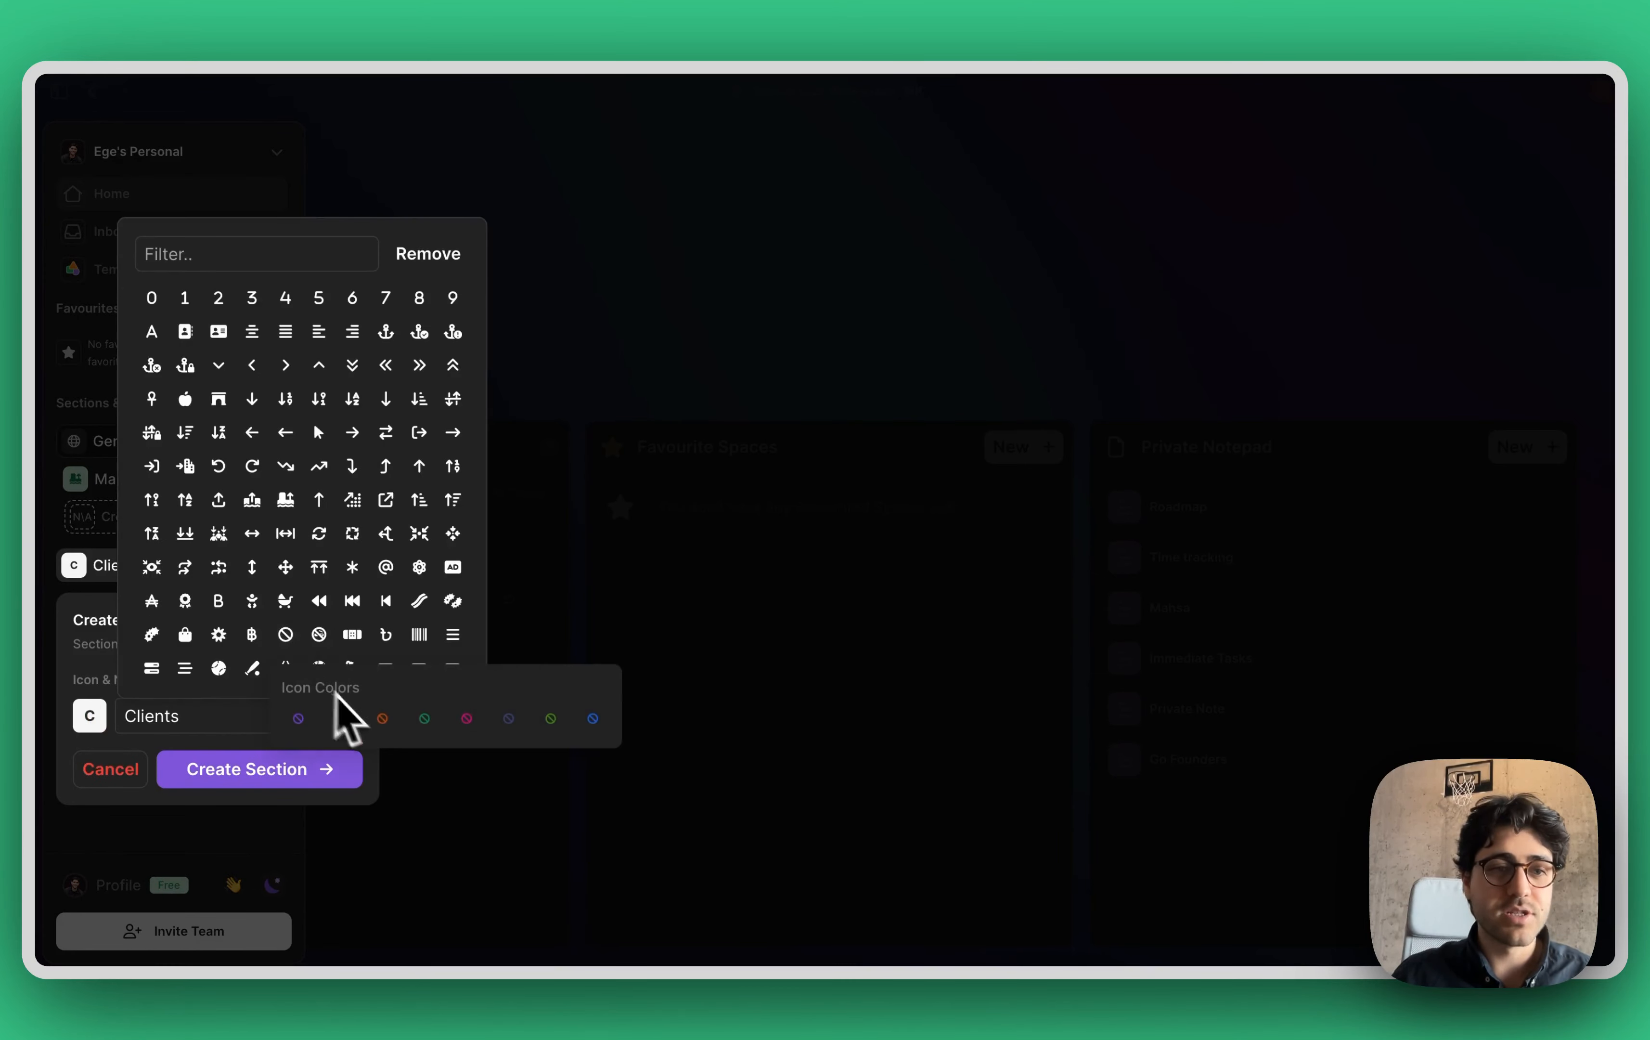
pyautogui.click(467, 719)
pyautogui.click(331, 765)
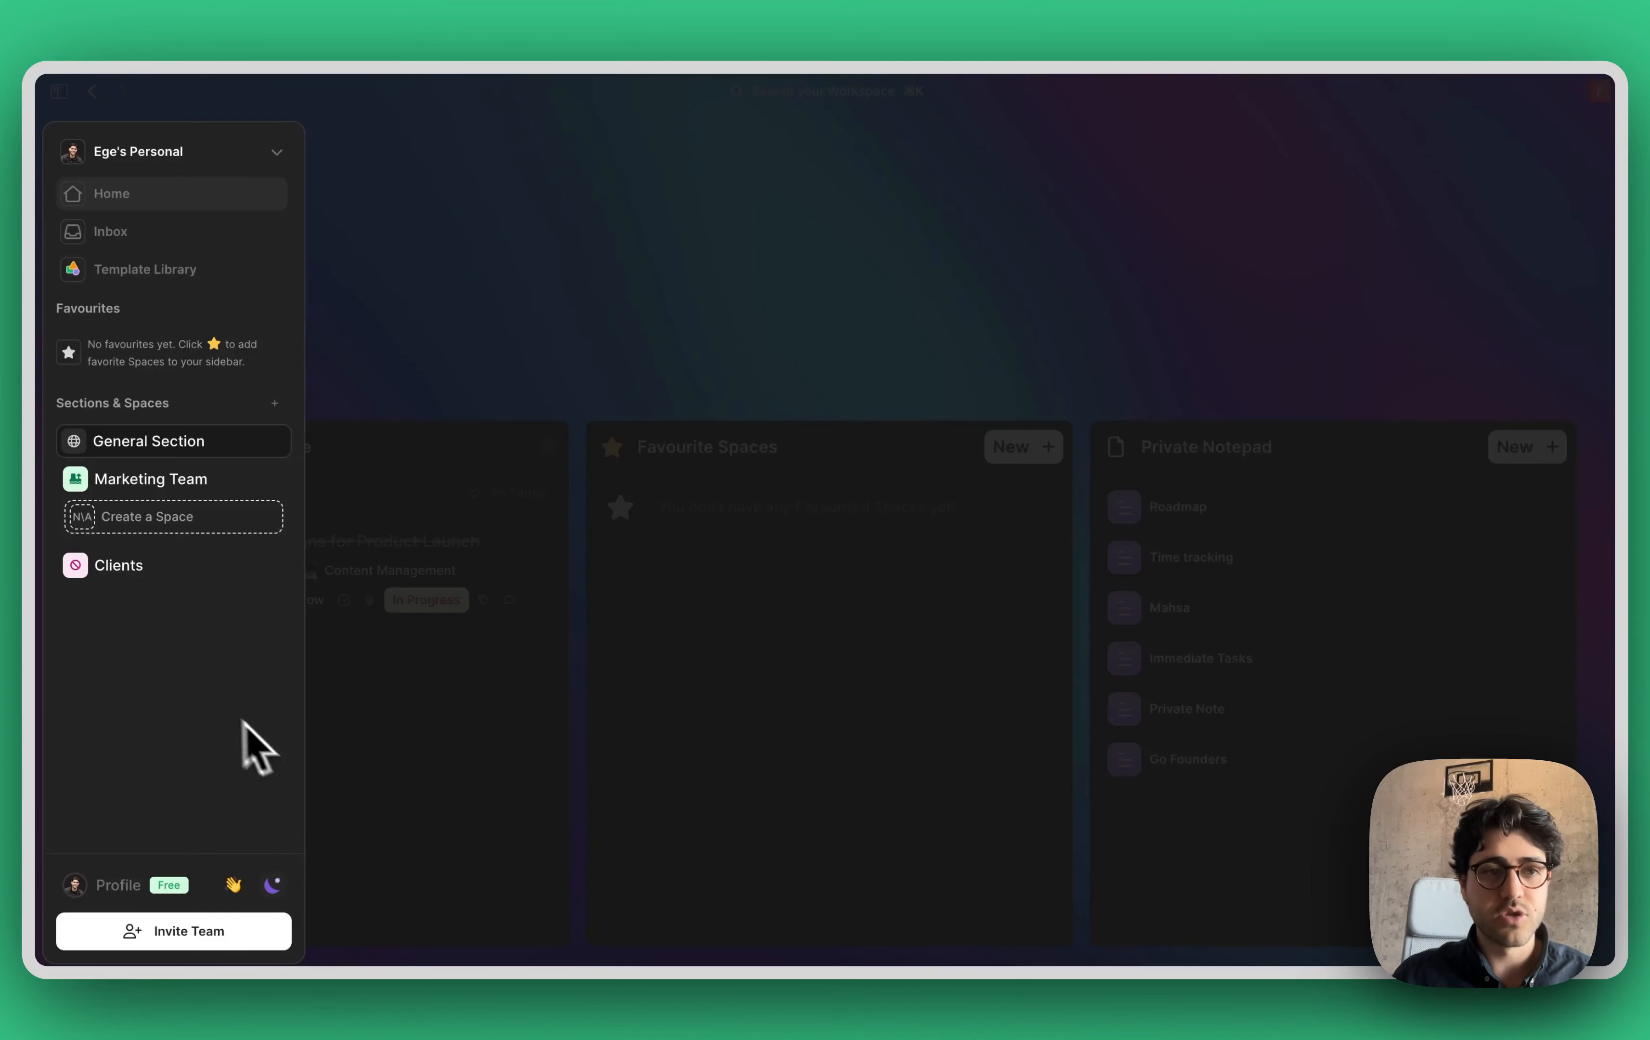
pyautogui.click(185, 573)
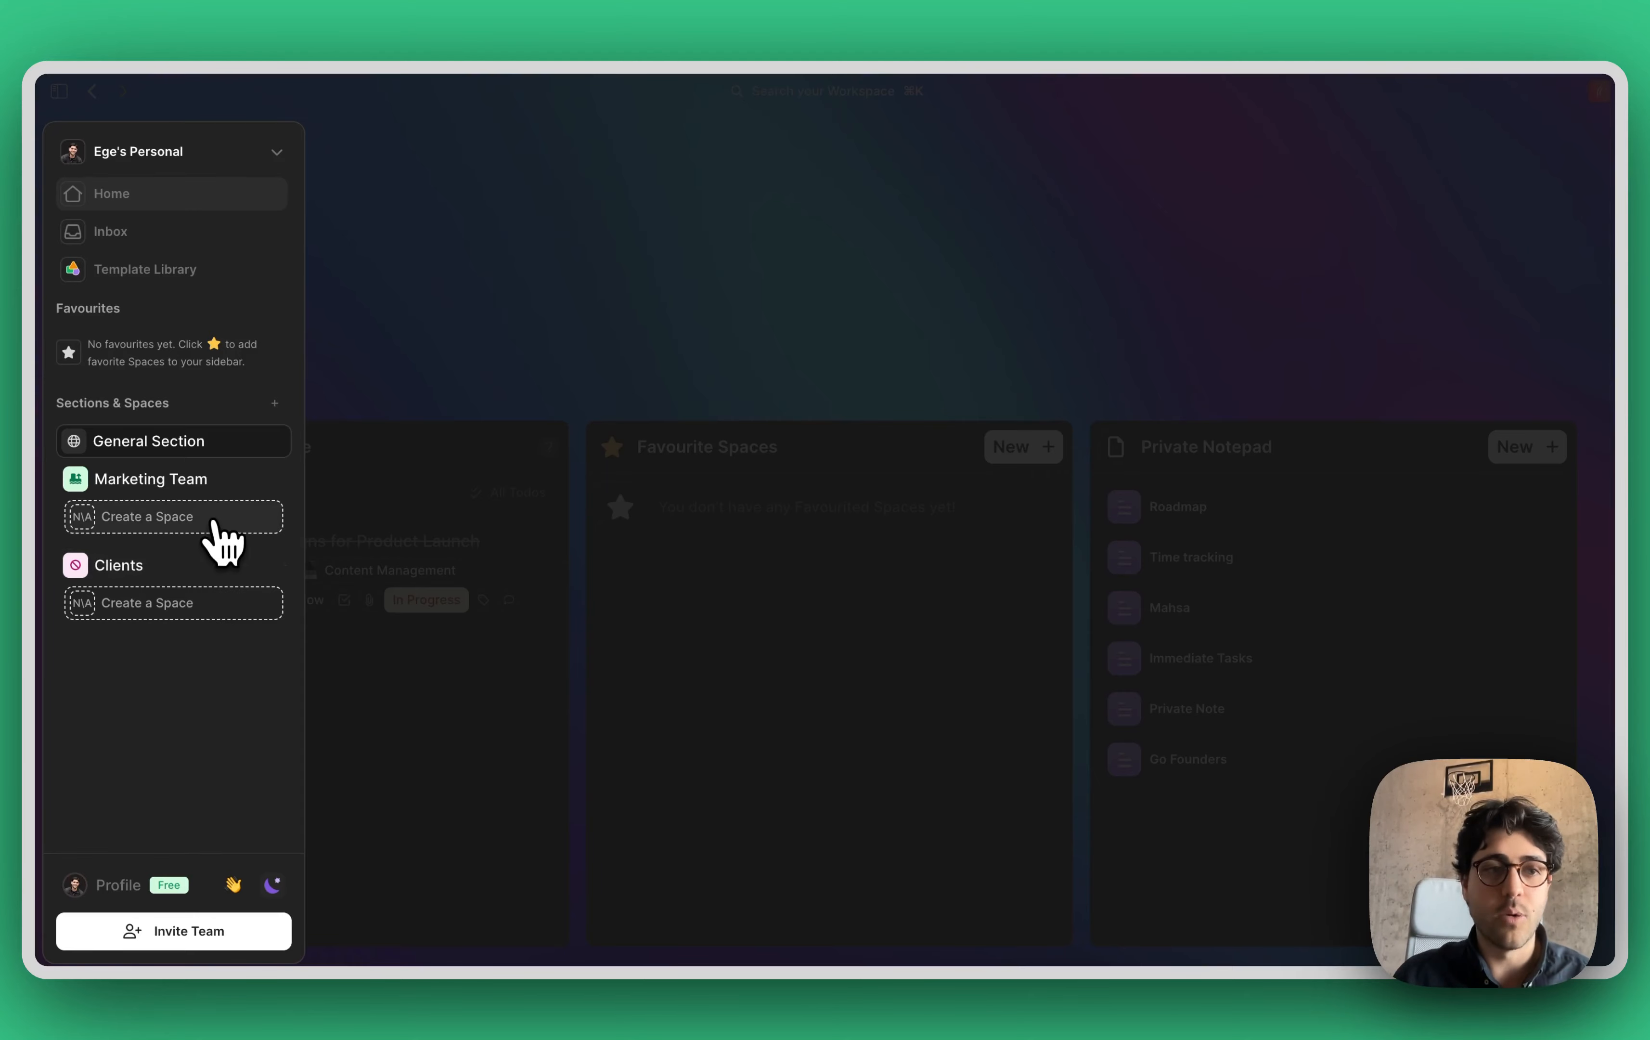
# - Create a Space from scratch in each of the Marketing Team and Clients sections
pyautogui.click(211, 521)
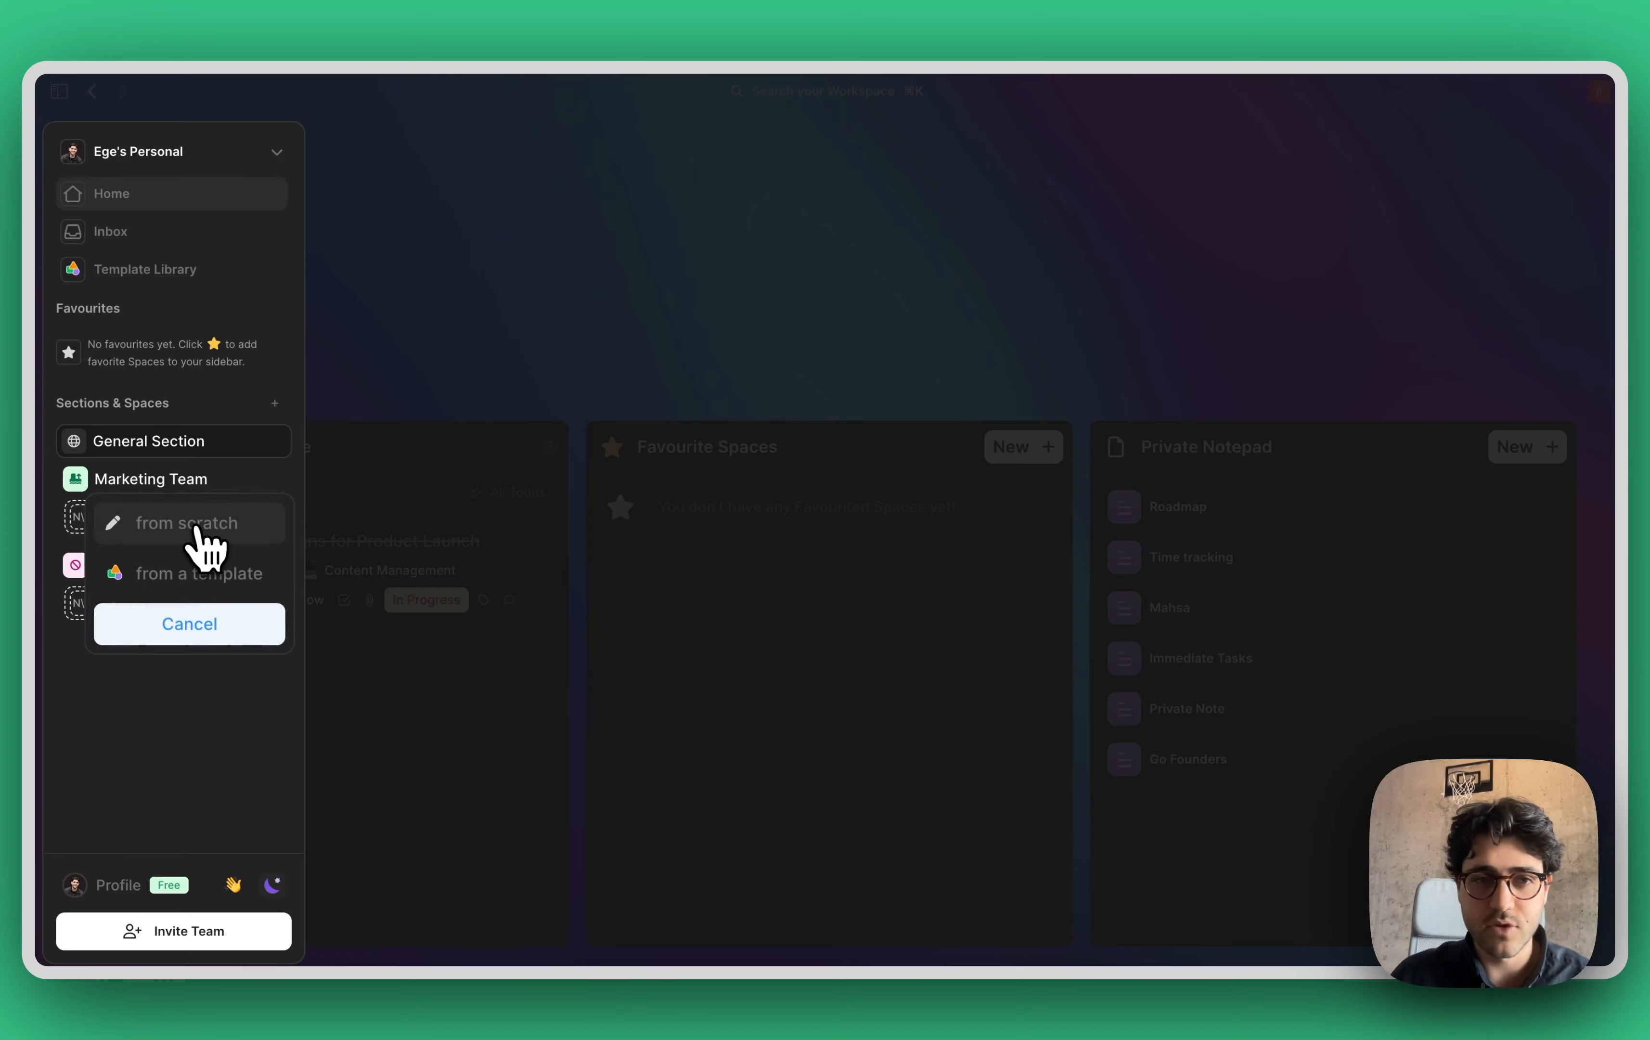
pyautogui.click(196, 526)
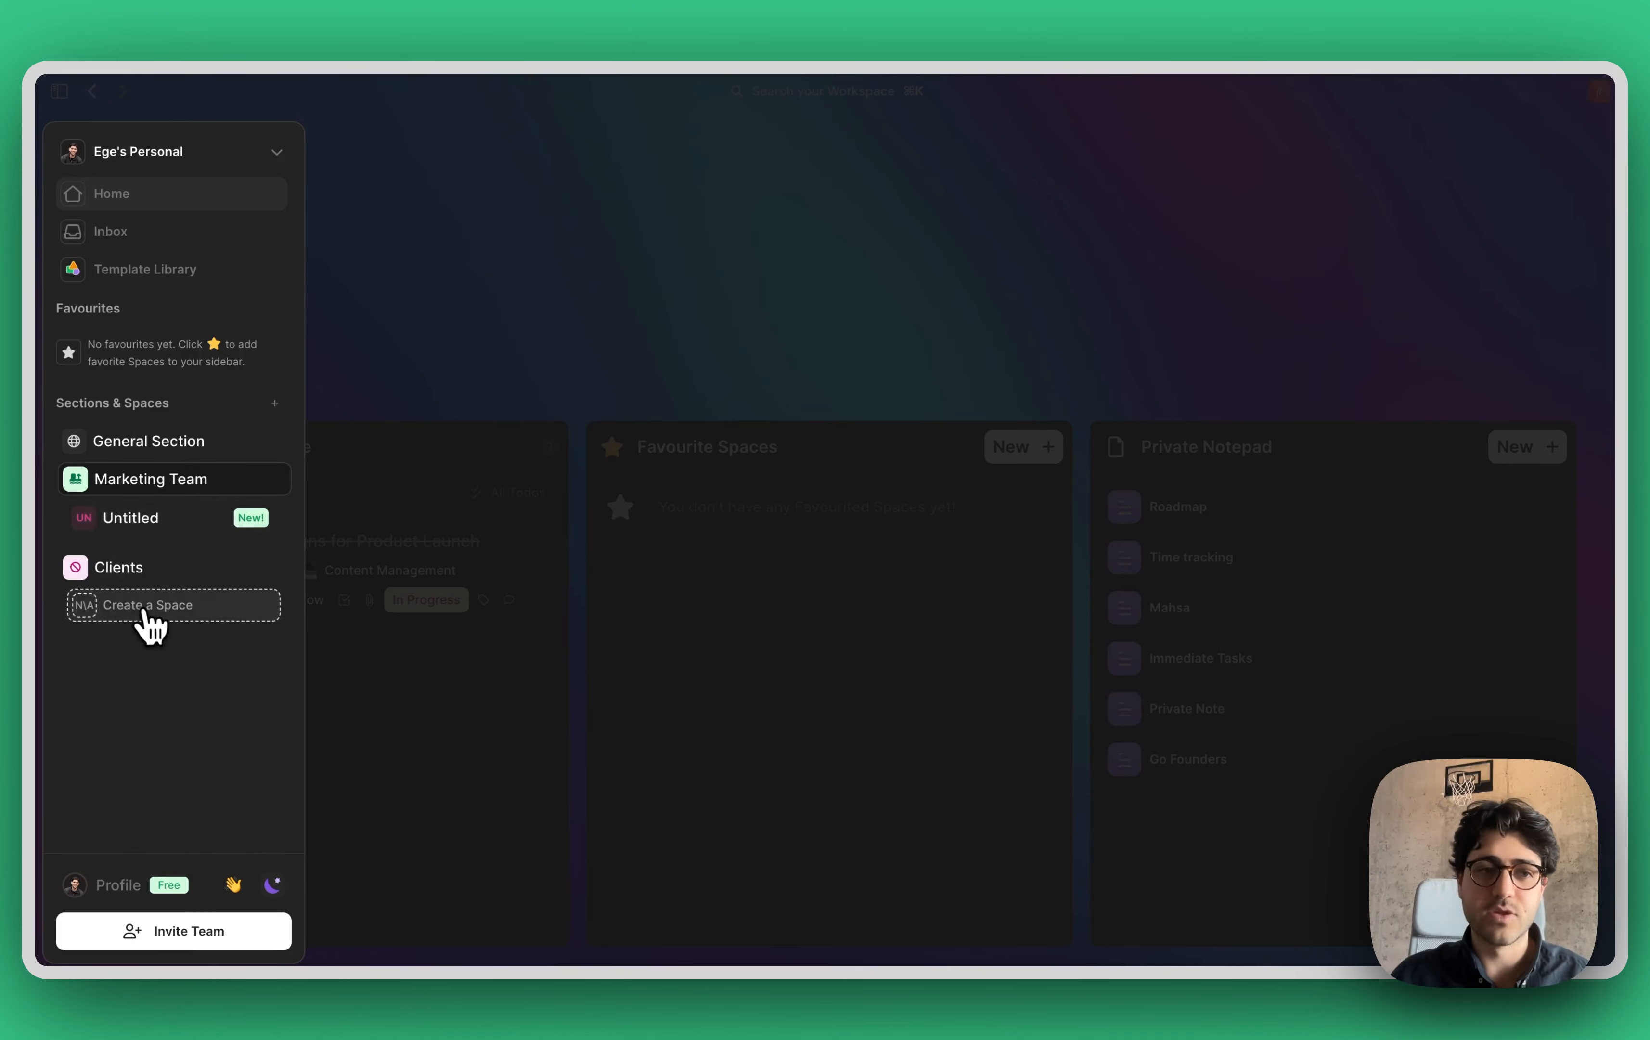
pyautogui.click(146, 609)
pyautogui.click(152, 614)
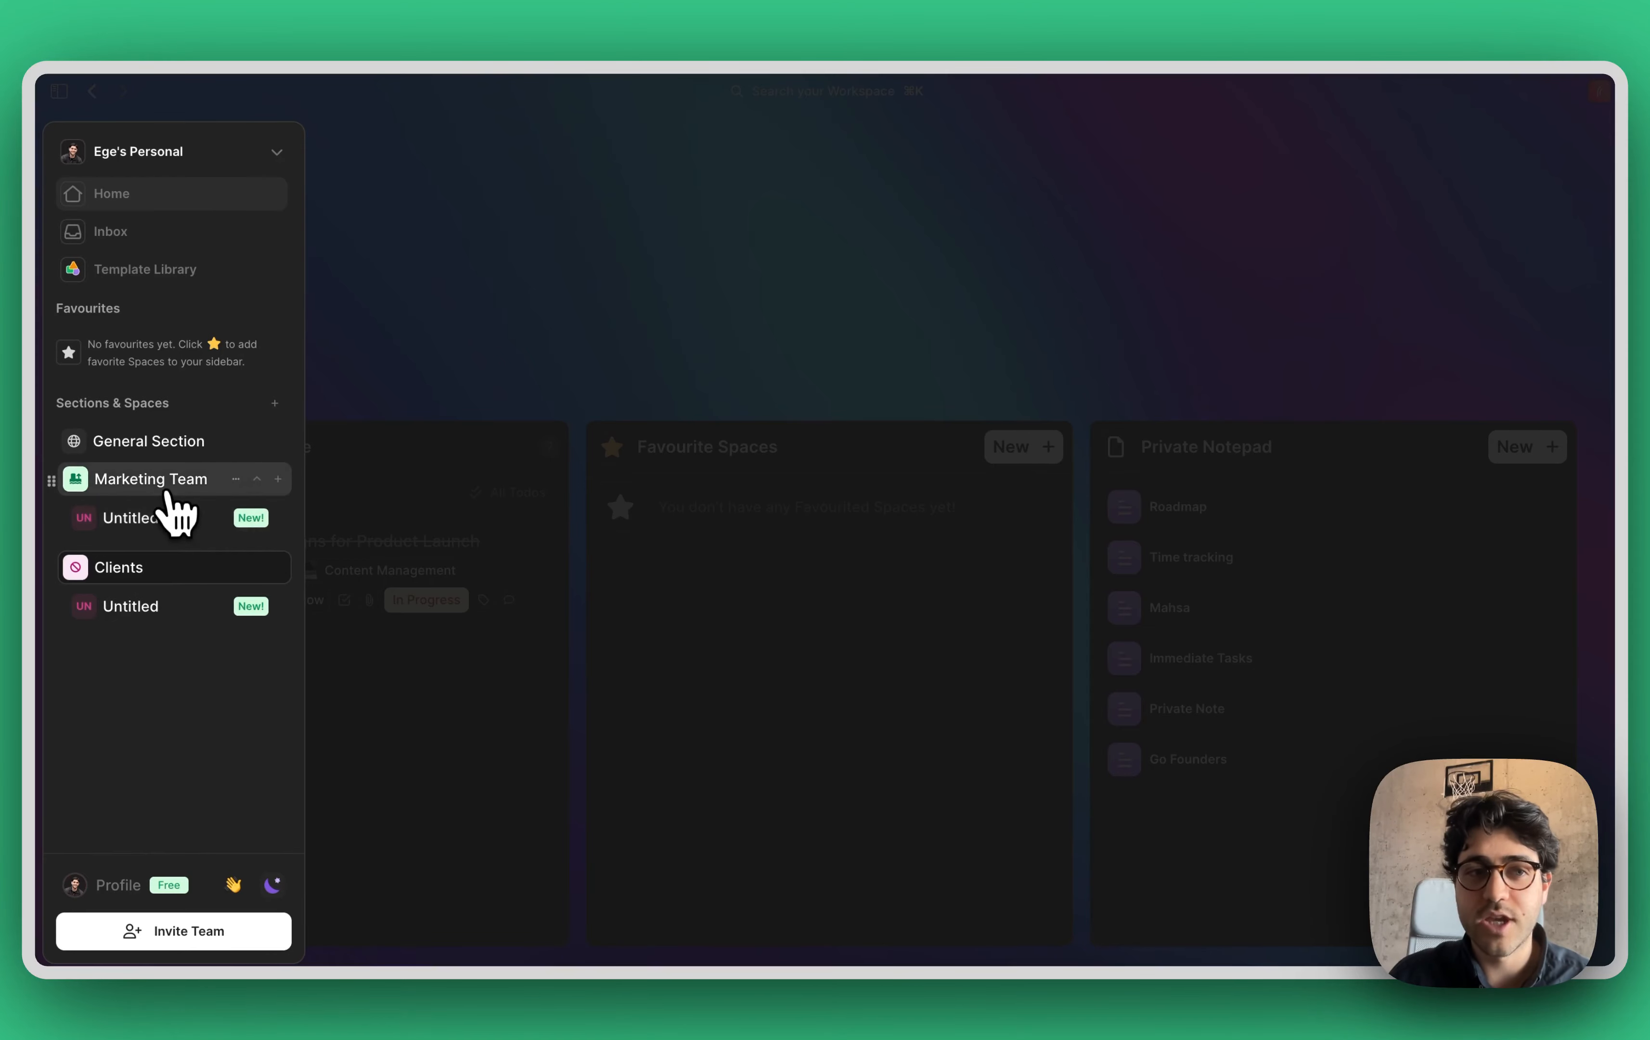
# - Move the Clients section above Marketing Team and expand both sections
pyautogui.click(169, 490)
pyautogui.click(168, 515)
pyautogui.moveTo(155, 519); pyautogui.dragTo(154, 483)
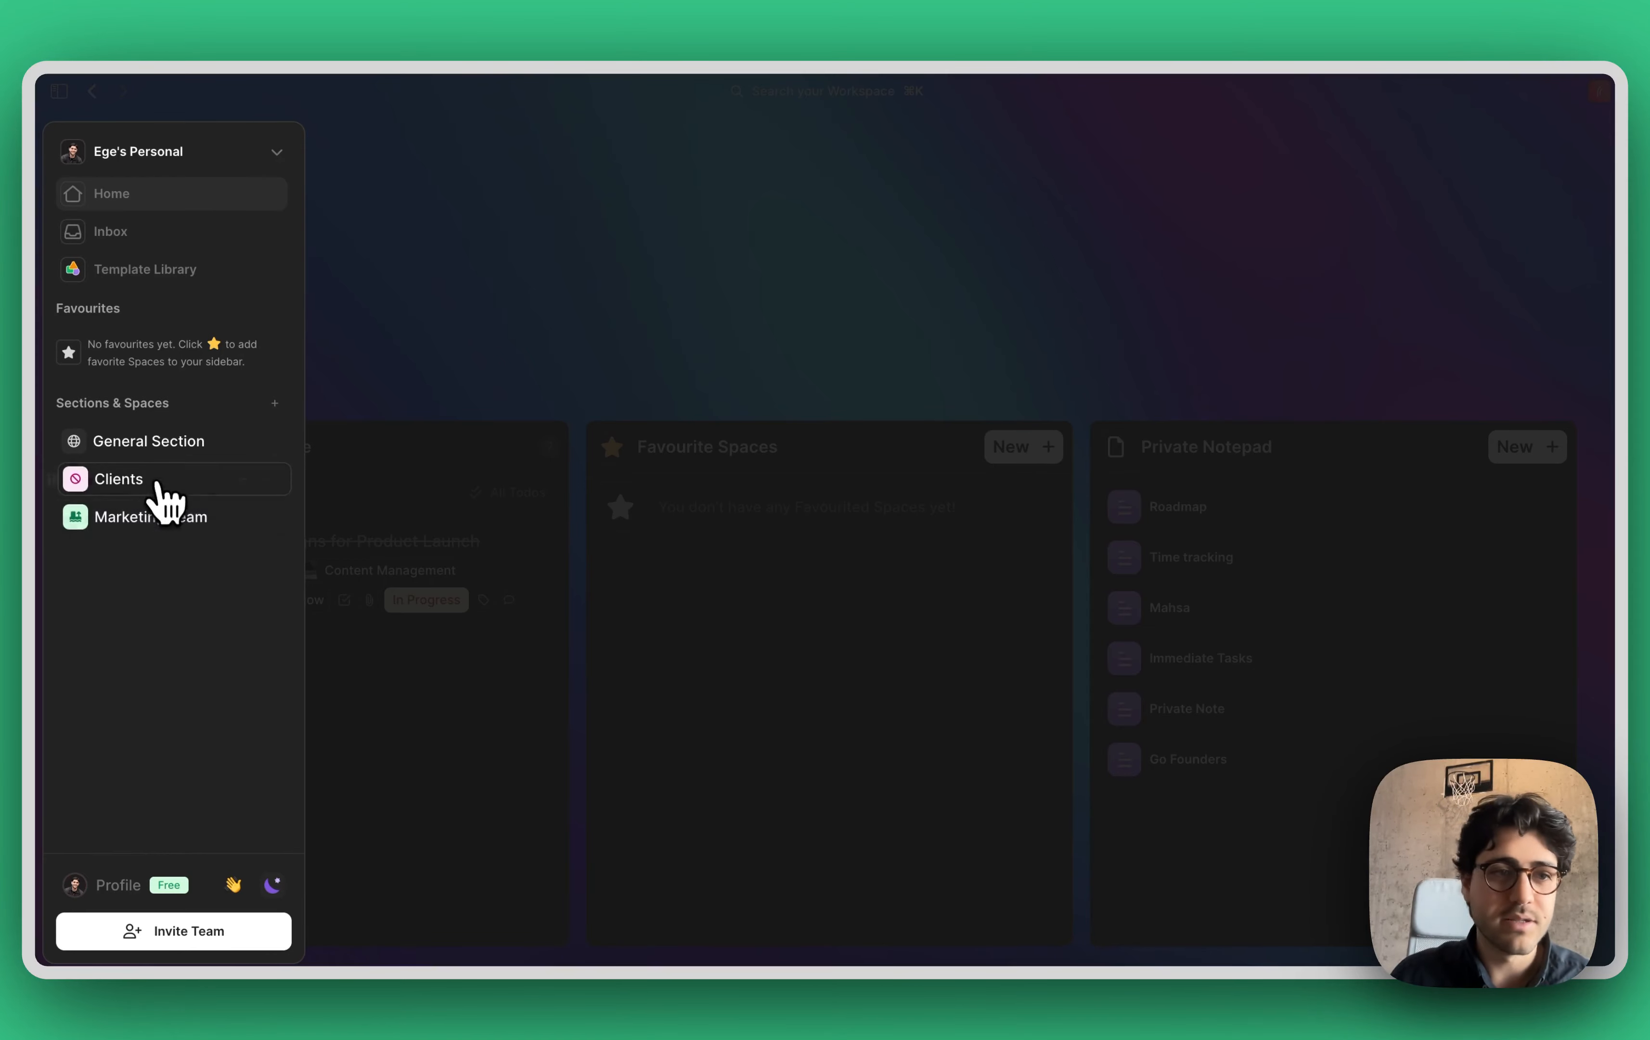
pyautogui.click(169, 520)
pyautogui.click(163, 481)
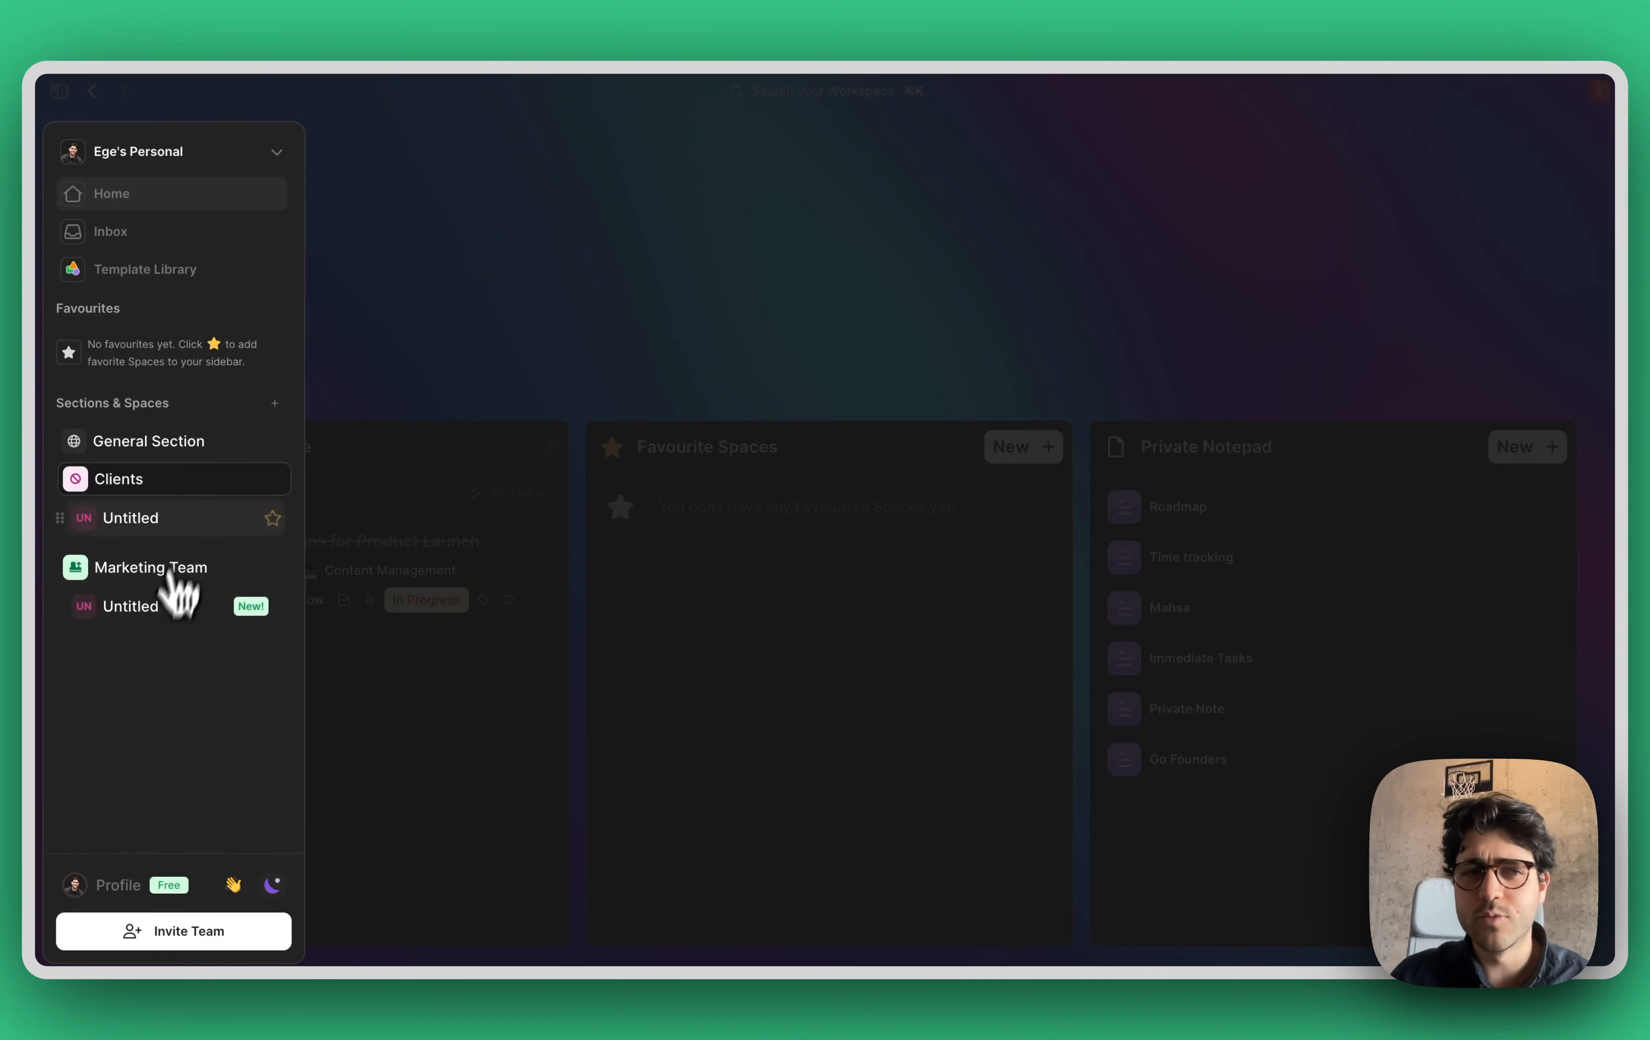
# - Collapse and re-expand the Clients and Marketing Team sections
pyautogui.click(167, 561)
pyautogui.click(161, 485)
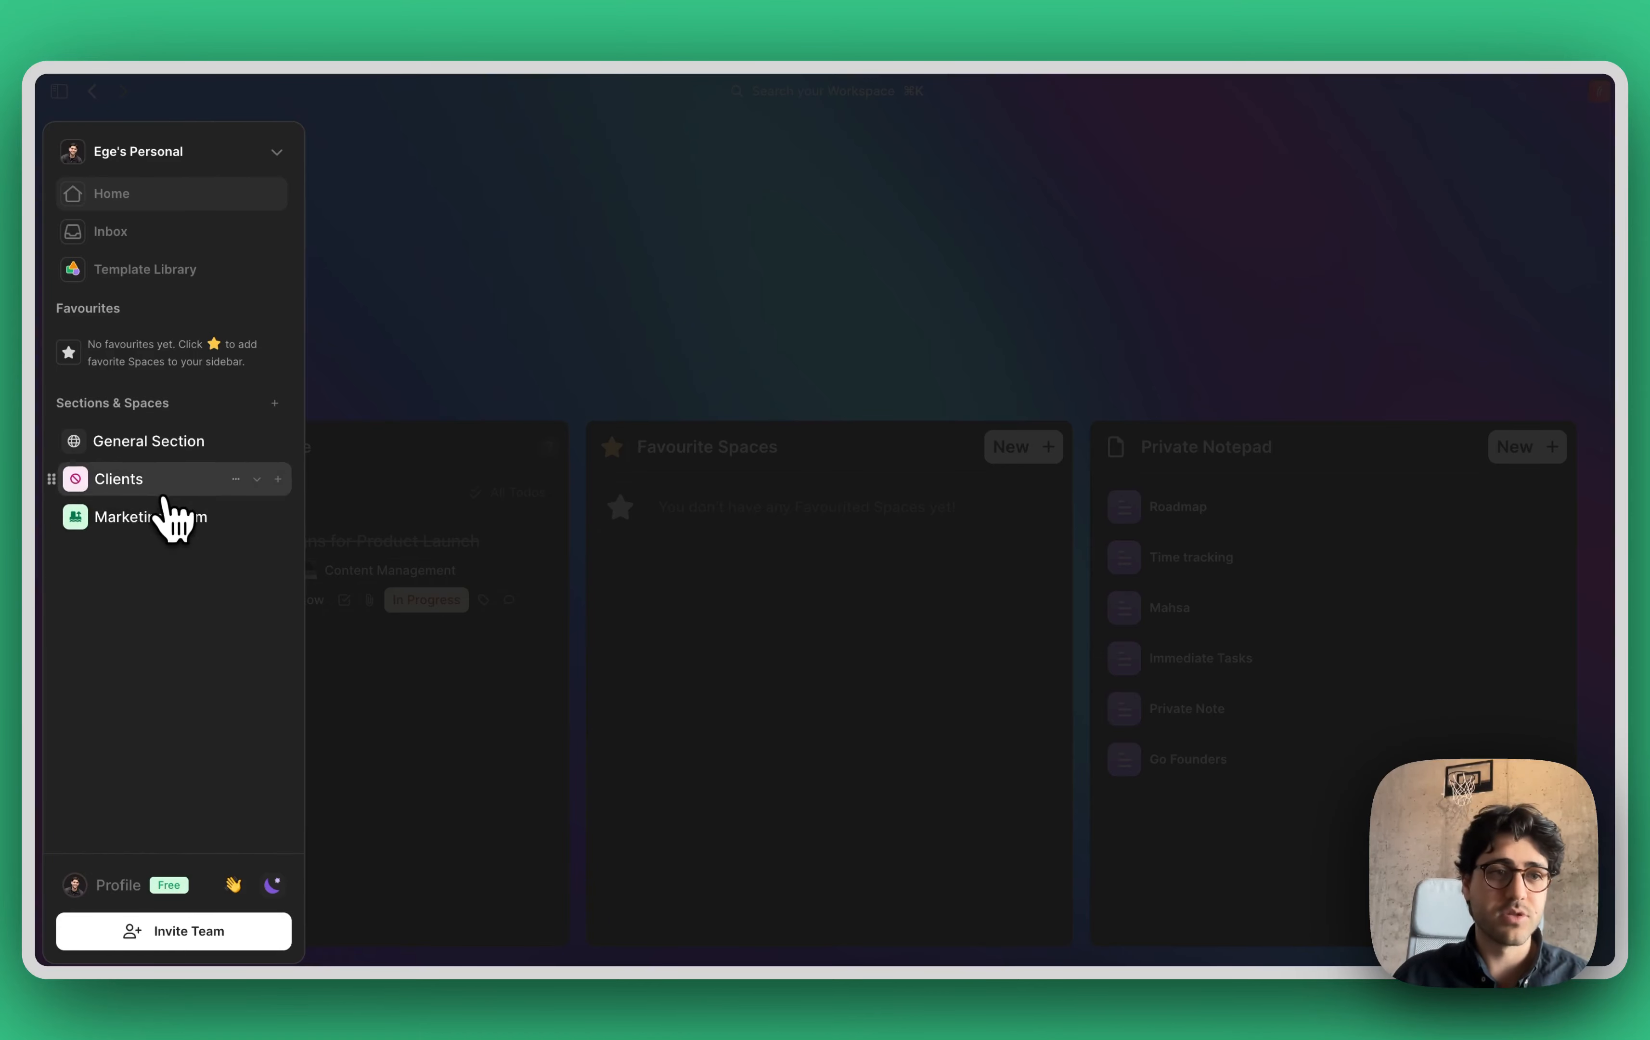
pyautogui.click(153, 530)
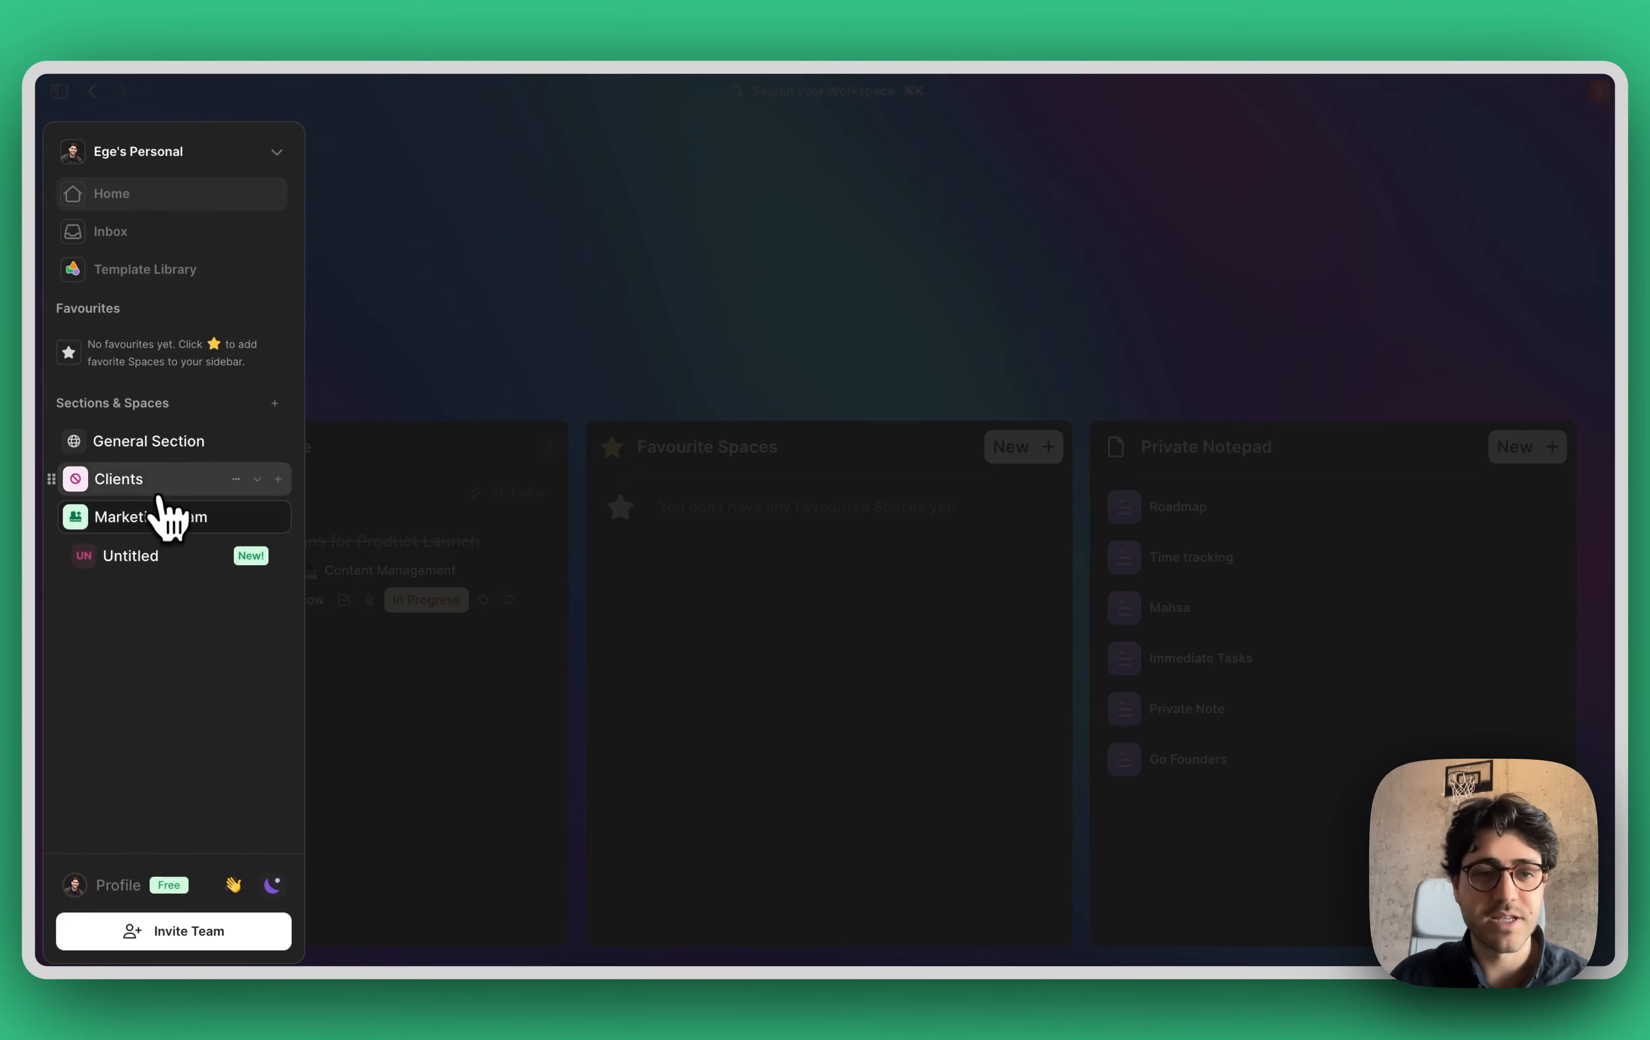
pyautogui.click(157, 485)
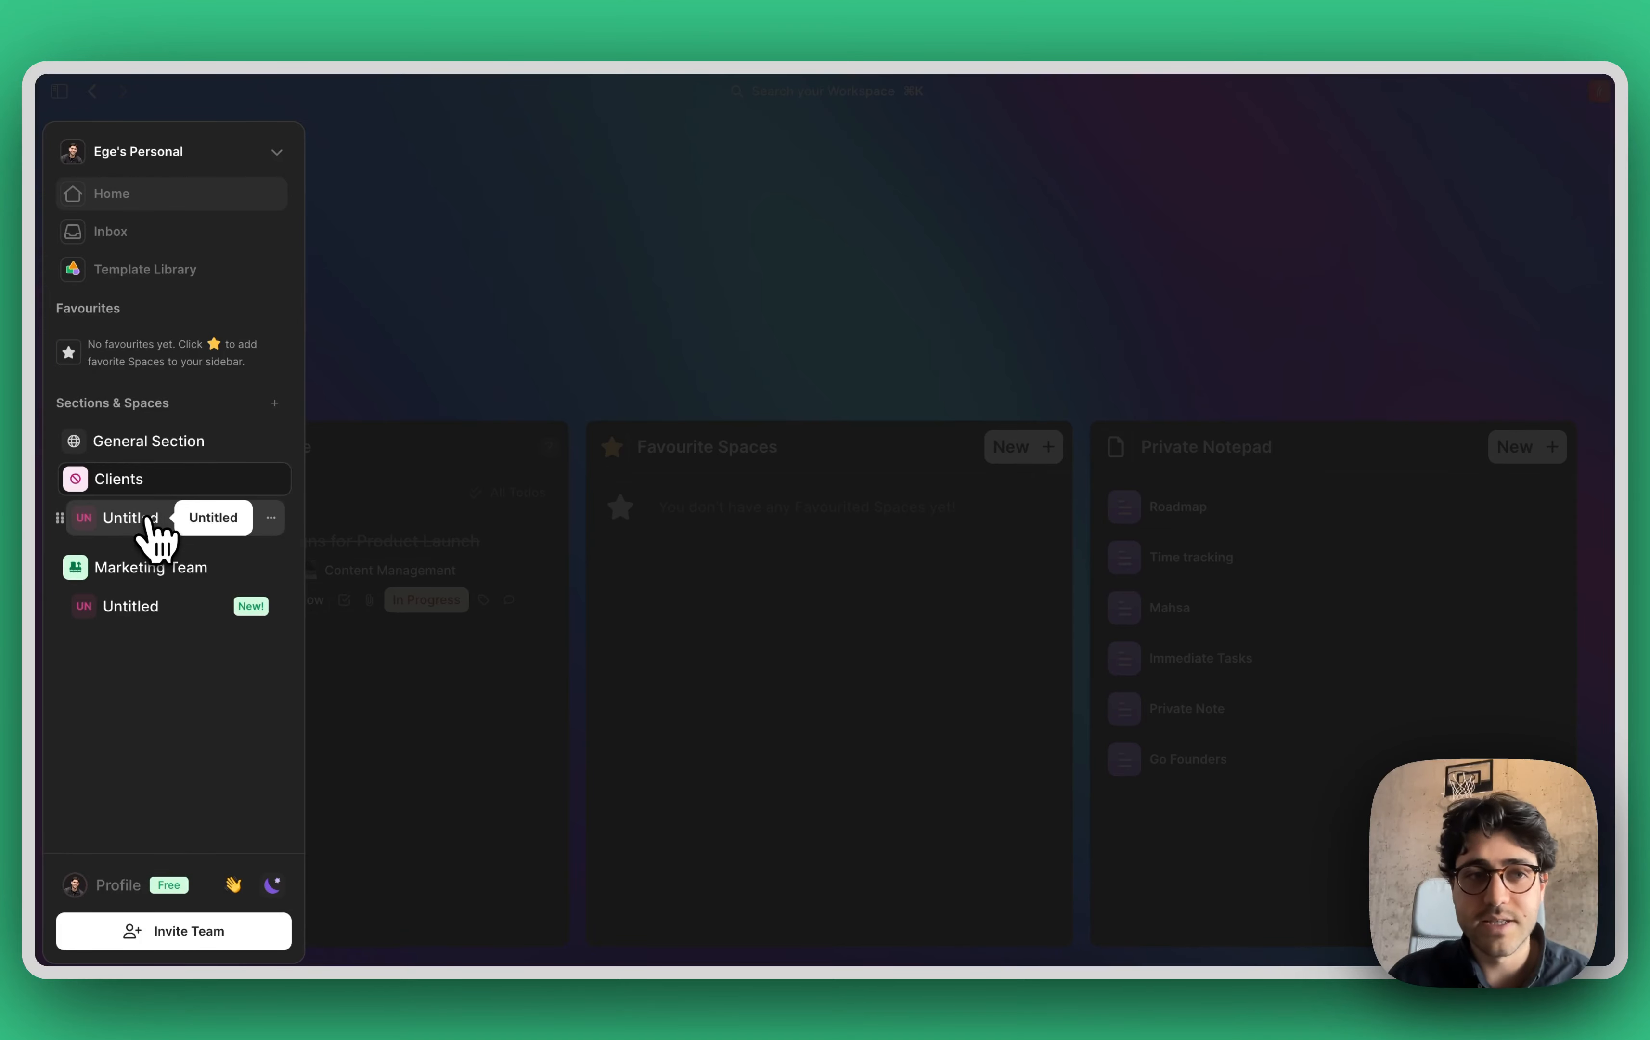
# - Open the untitled Space under Clients and rename it Client Project 1
pyautogui.click(147, 524)
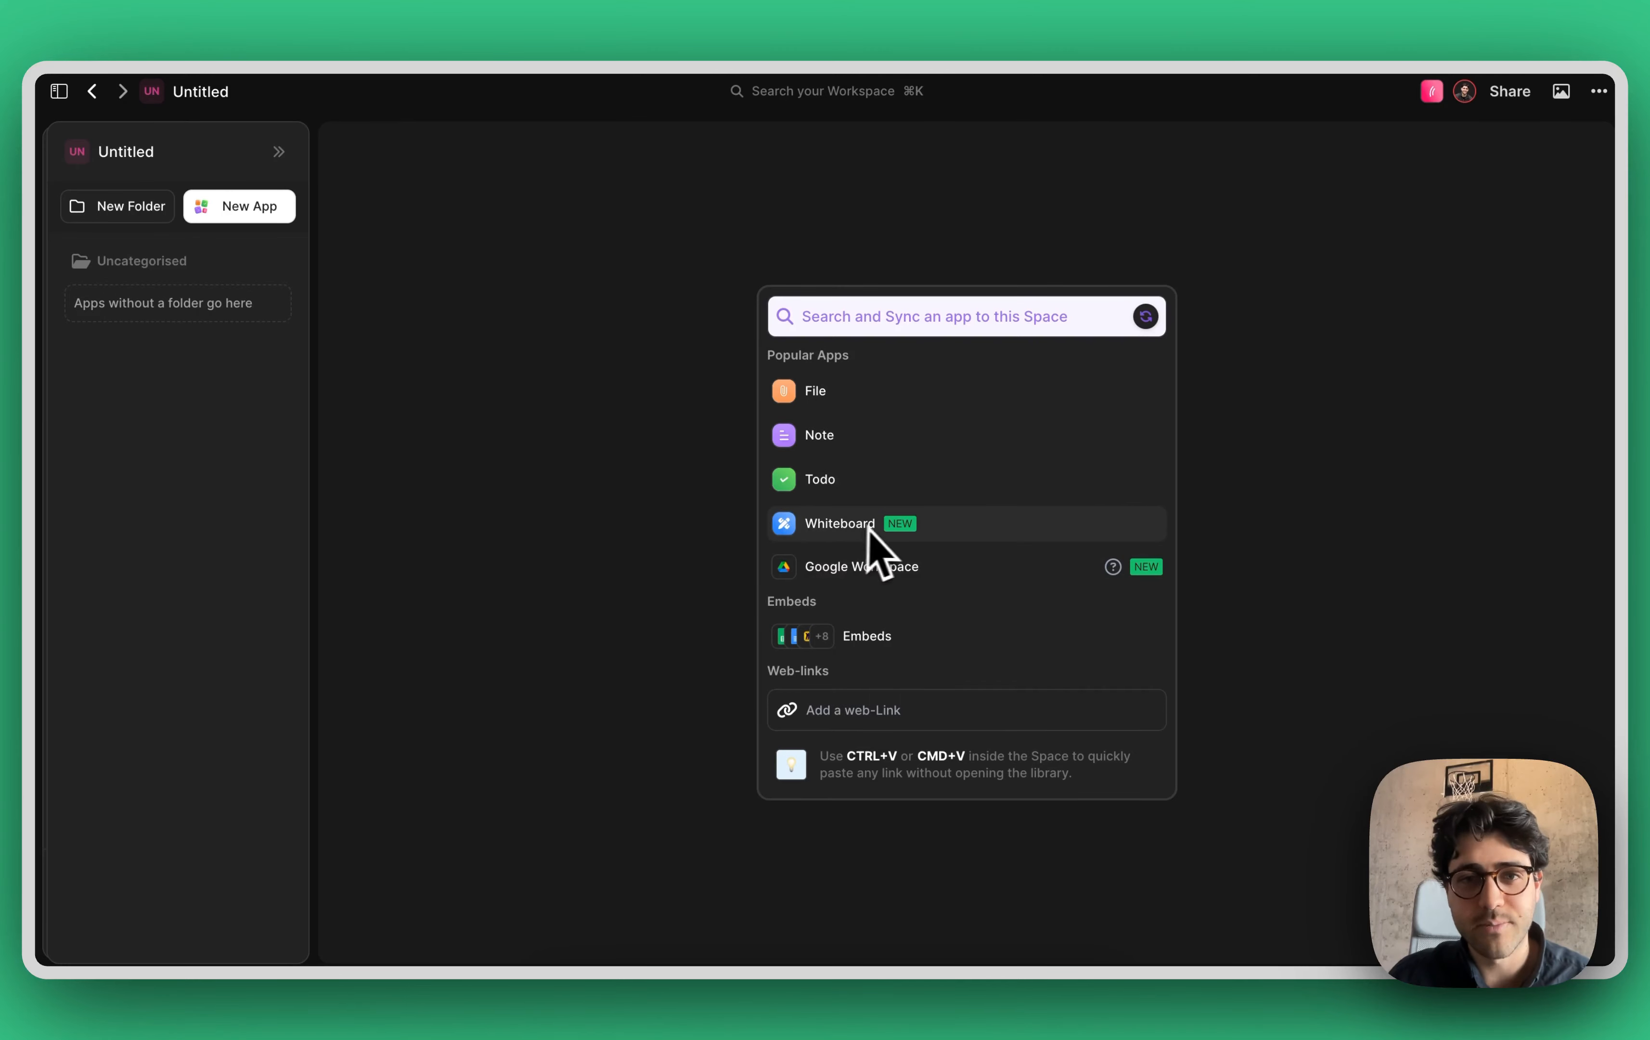
pyautogui.click(211, 92)
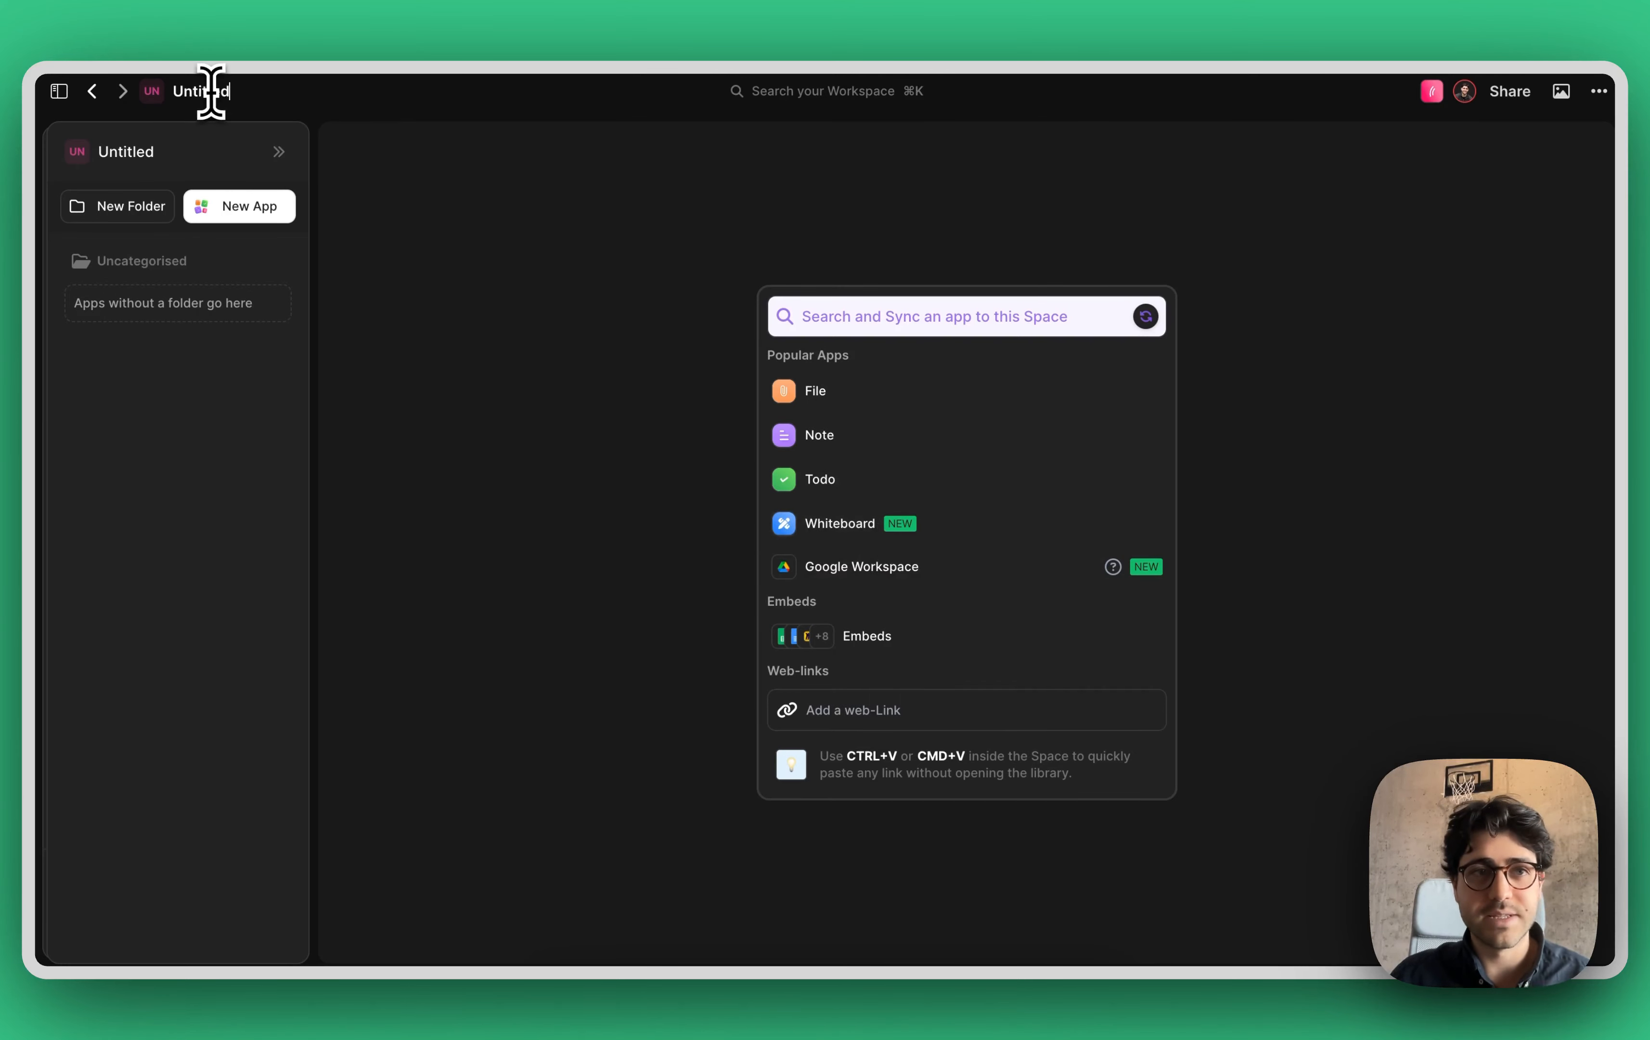
pyautogui.doubleClick(211, 92)
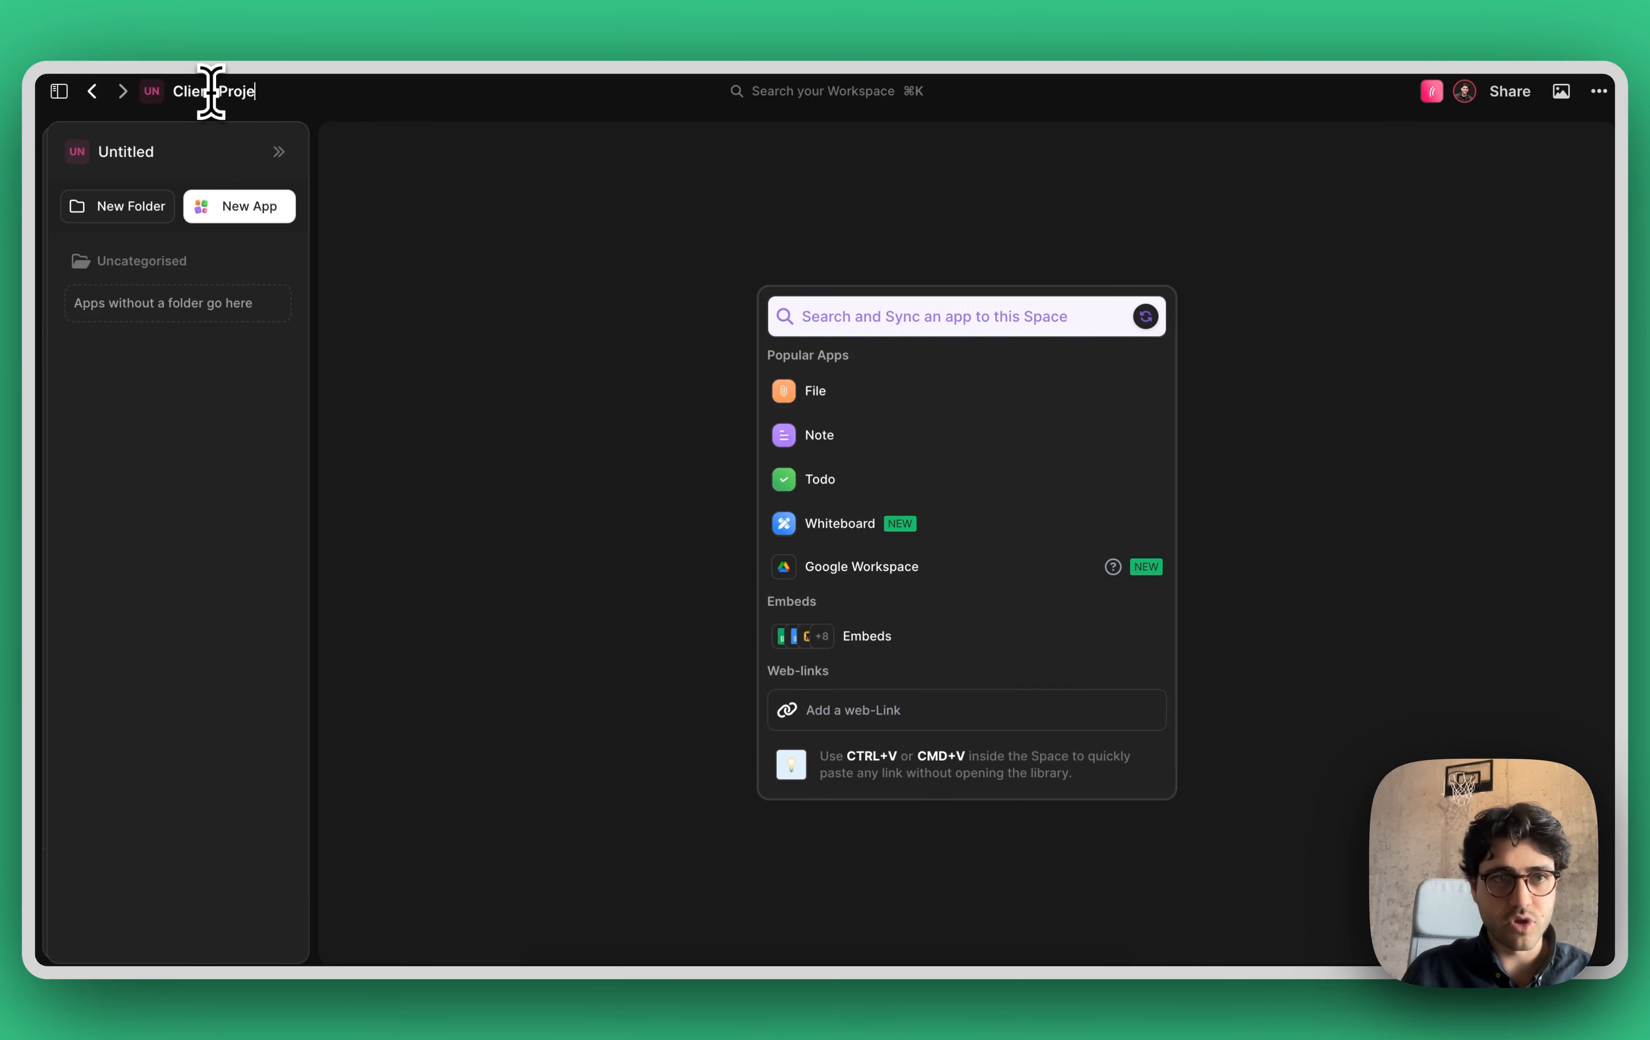
# - Give the Space the keycap 1 emoji as its icon and an orange-yellow gradient cover
pyautogui.click(153, 93)
pyautogui.write('1')
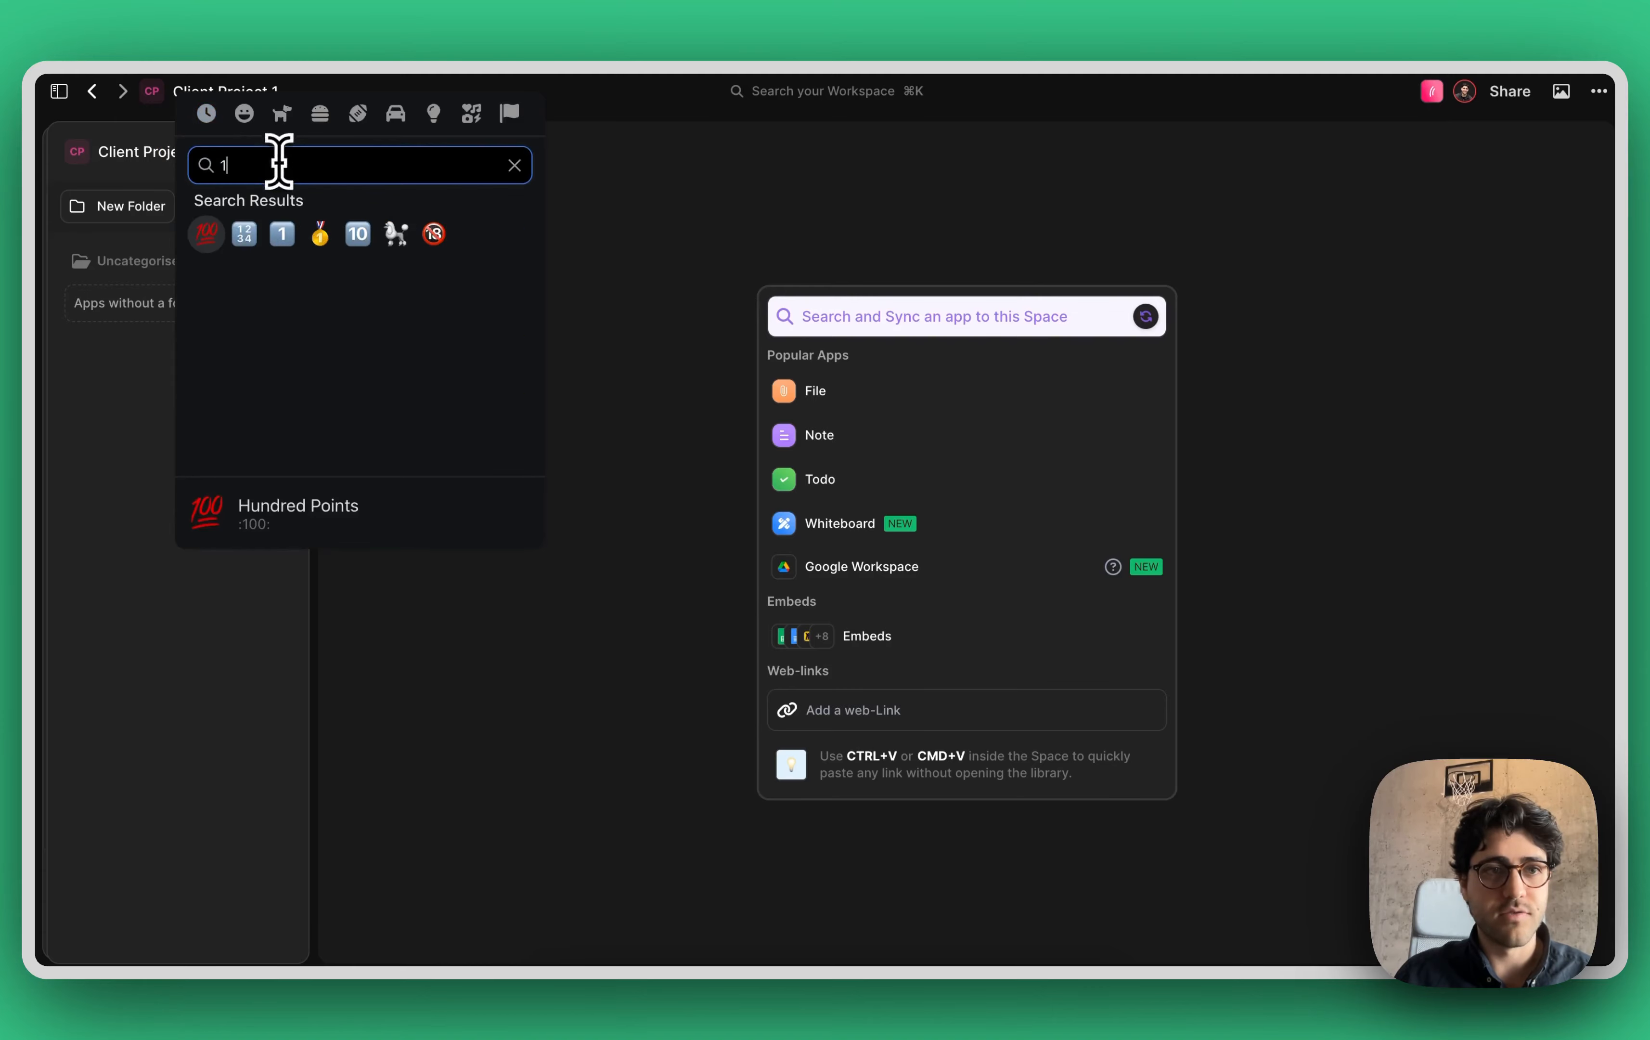
pyautogui.click(265, 234)
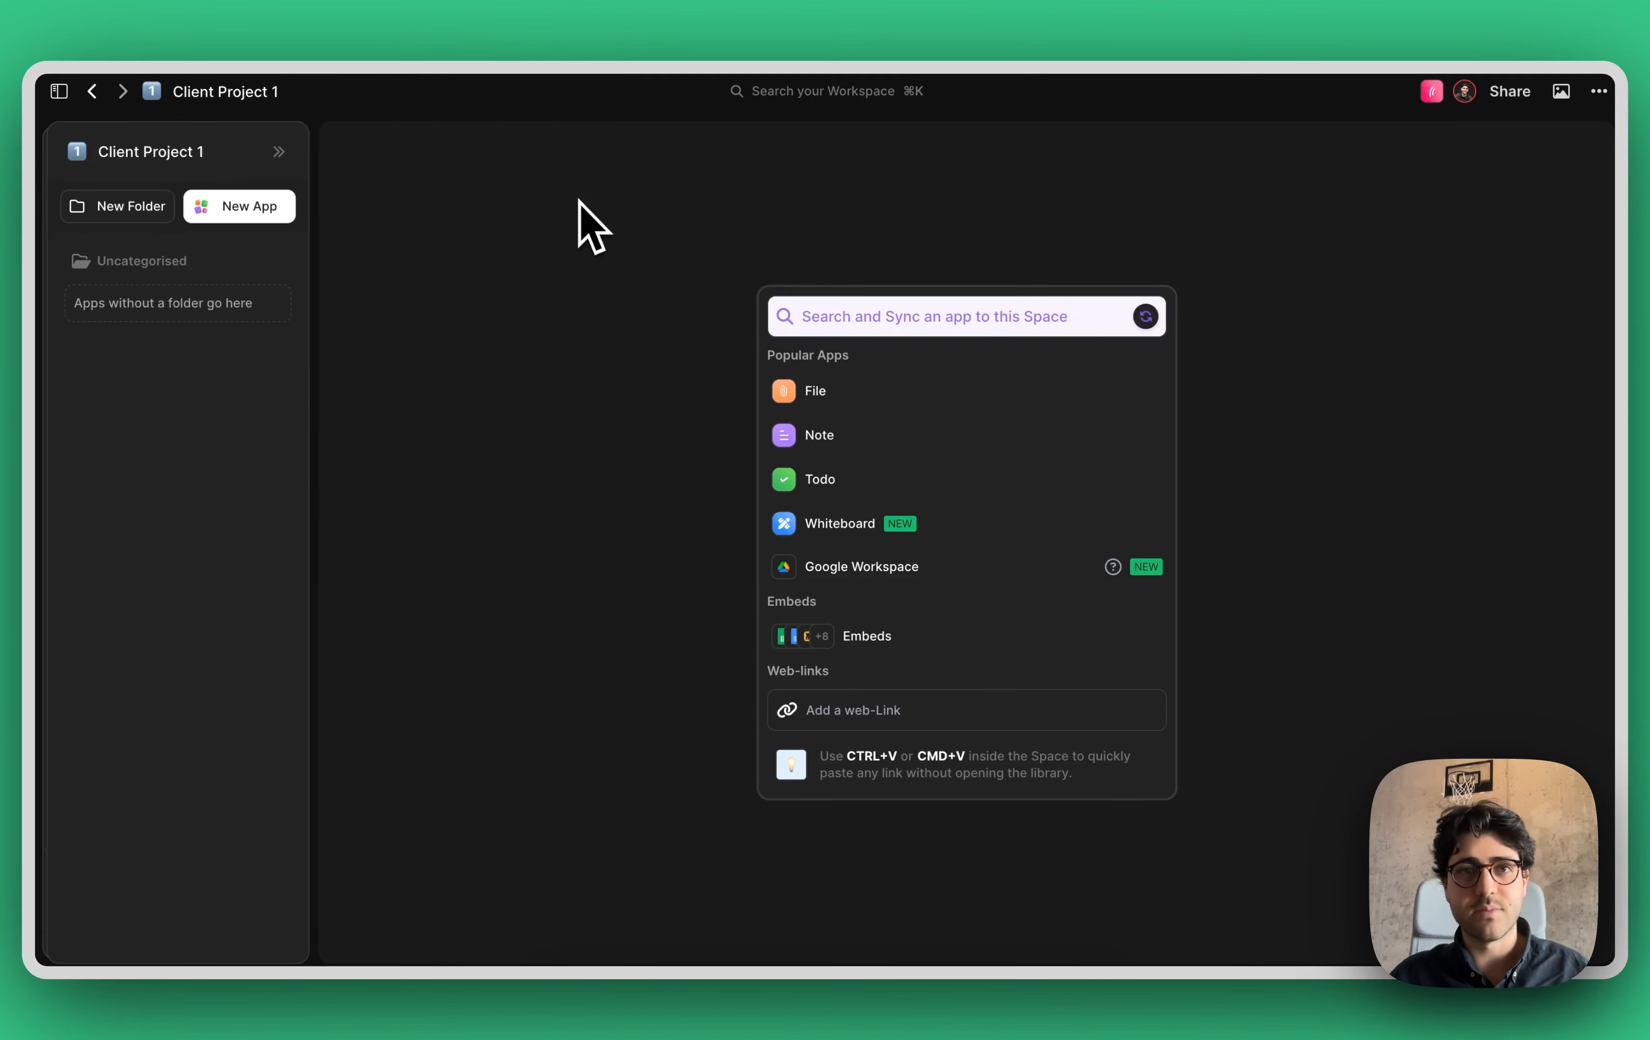
pyautogui.click(1561, 91)
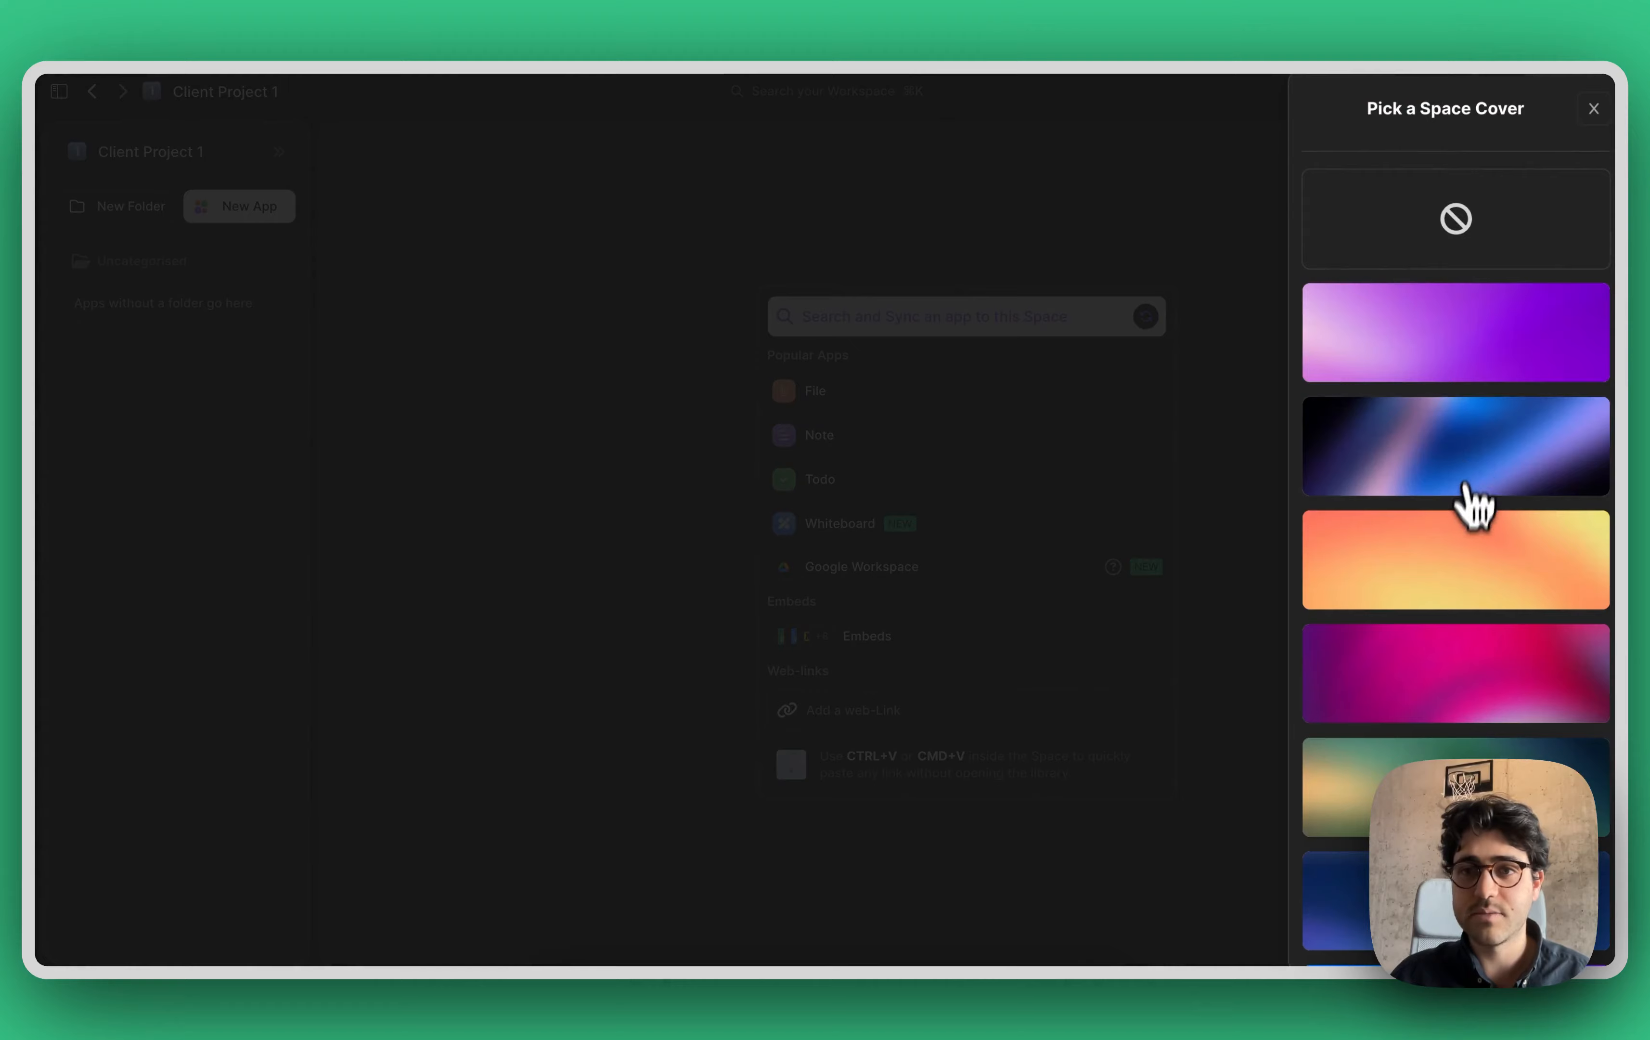
pyautogui.click(1449, 551)
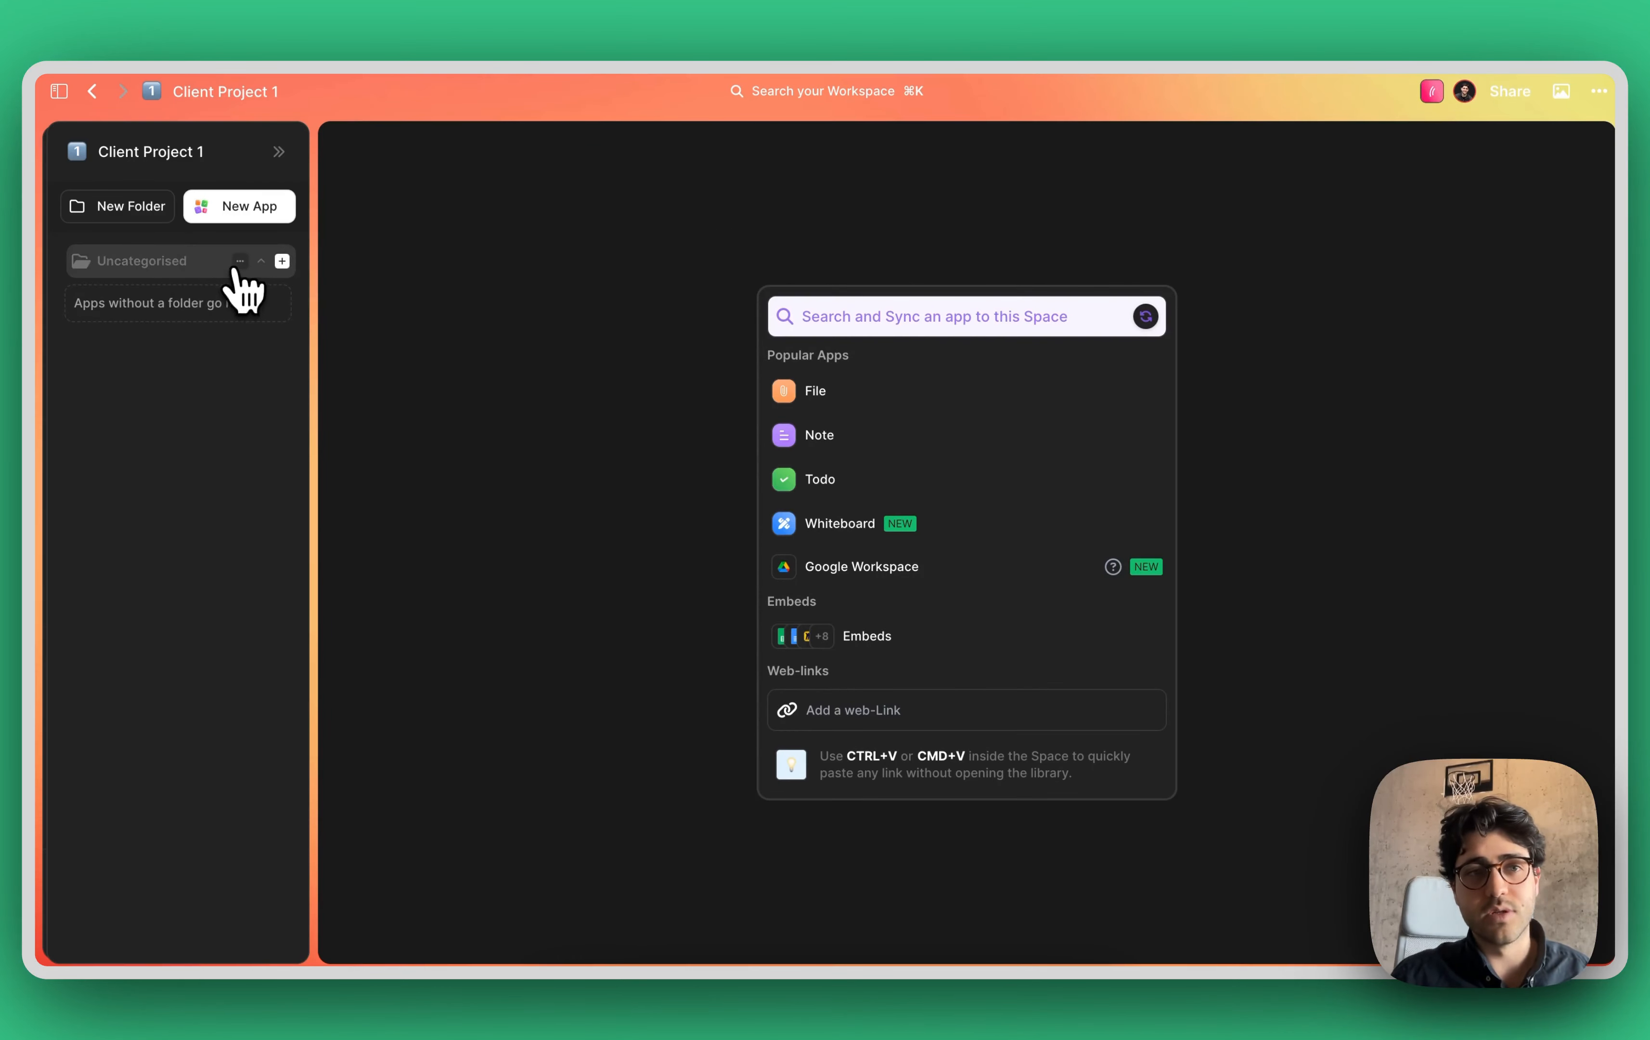
# - Rename the Uncategorised folder as Quarter 1 project
pyautogui.click(234, 268)
pyautogui.click(193, 308)
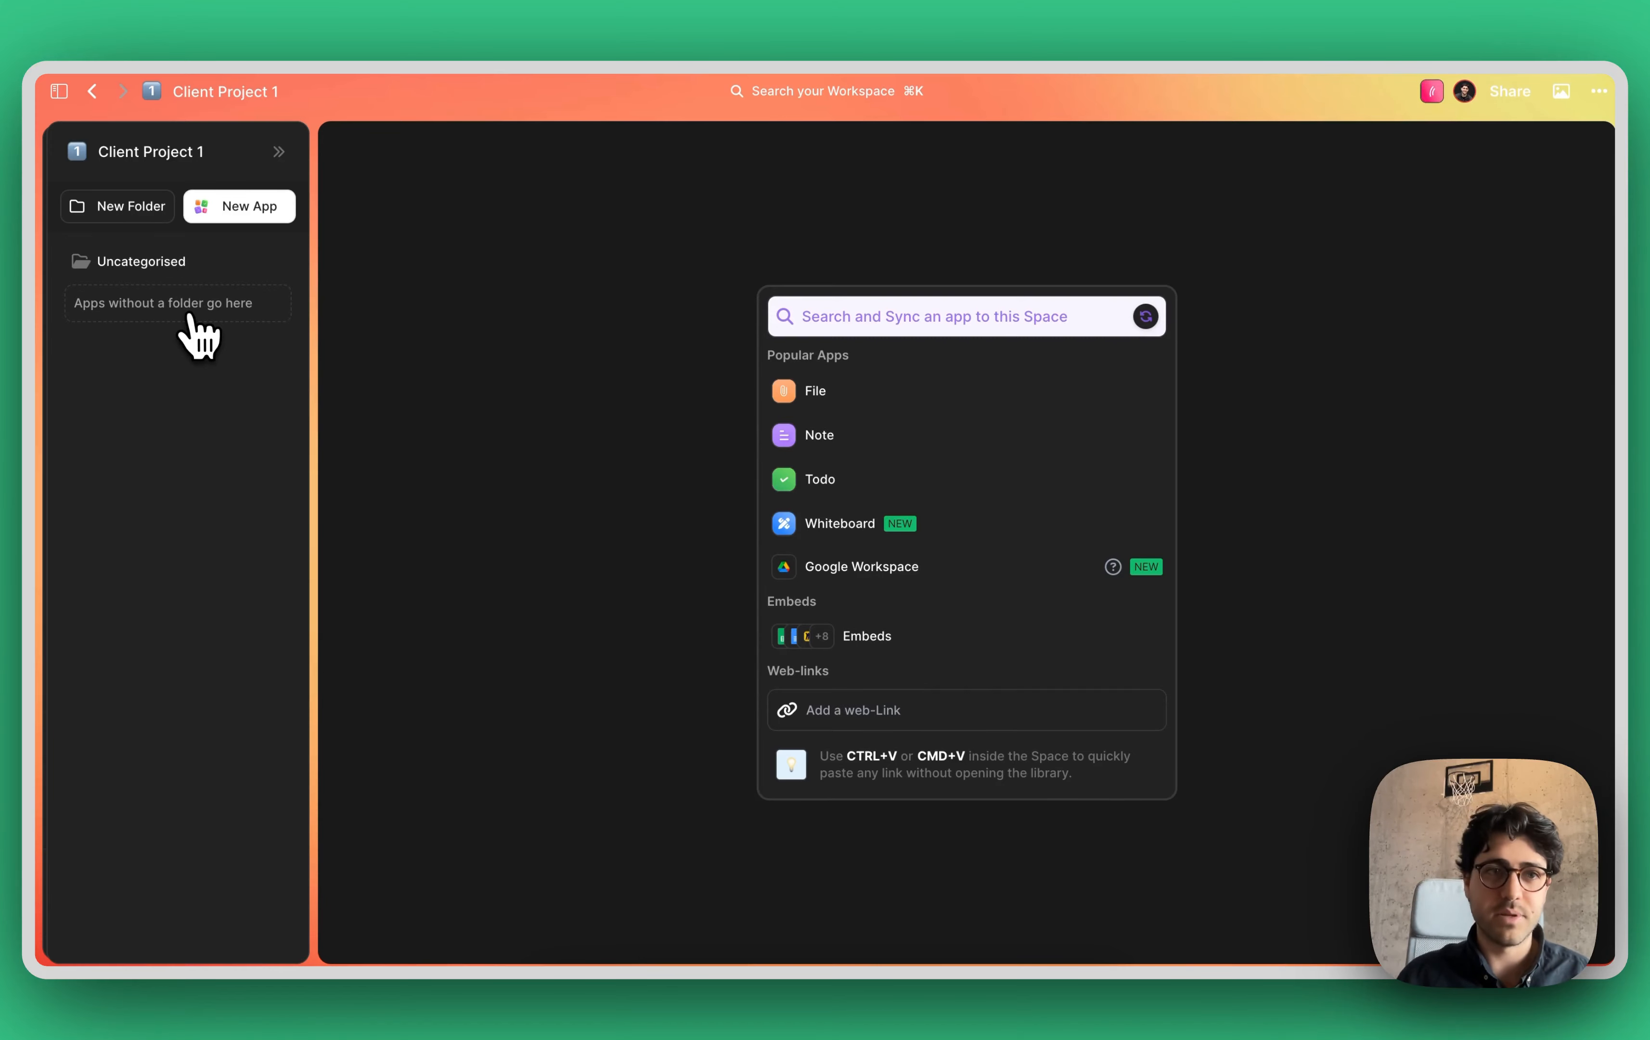
pyautogui.hotkey('shift', 'Left')
pyautogui.hotkey('shift', 'Left')
pyautogui.hotkey('shift', 'Left')
pyautogui.hotkey('shift', 'Left')
pyautogui.hotkey('shift', 'Left')
pyautogui.hotkey('shift', 'Left')
pyautogui.hotkey('shift', 'Left')
pyautogui.hotkey('shift', 'Left')
pyautogui.hotkey('shift', 'Left')
pyautogui.hotkey('shift', 'Left')
pyautogui.hotkey('shift', 'Left')
pyautogui.hotkey('shift', 'Left')
pyautogui.hotkey('shift', 'Left')
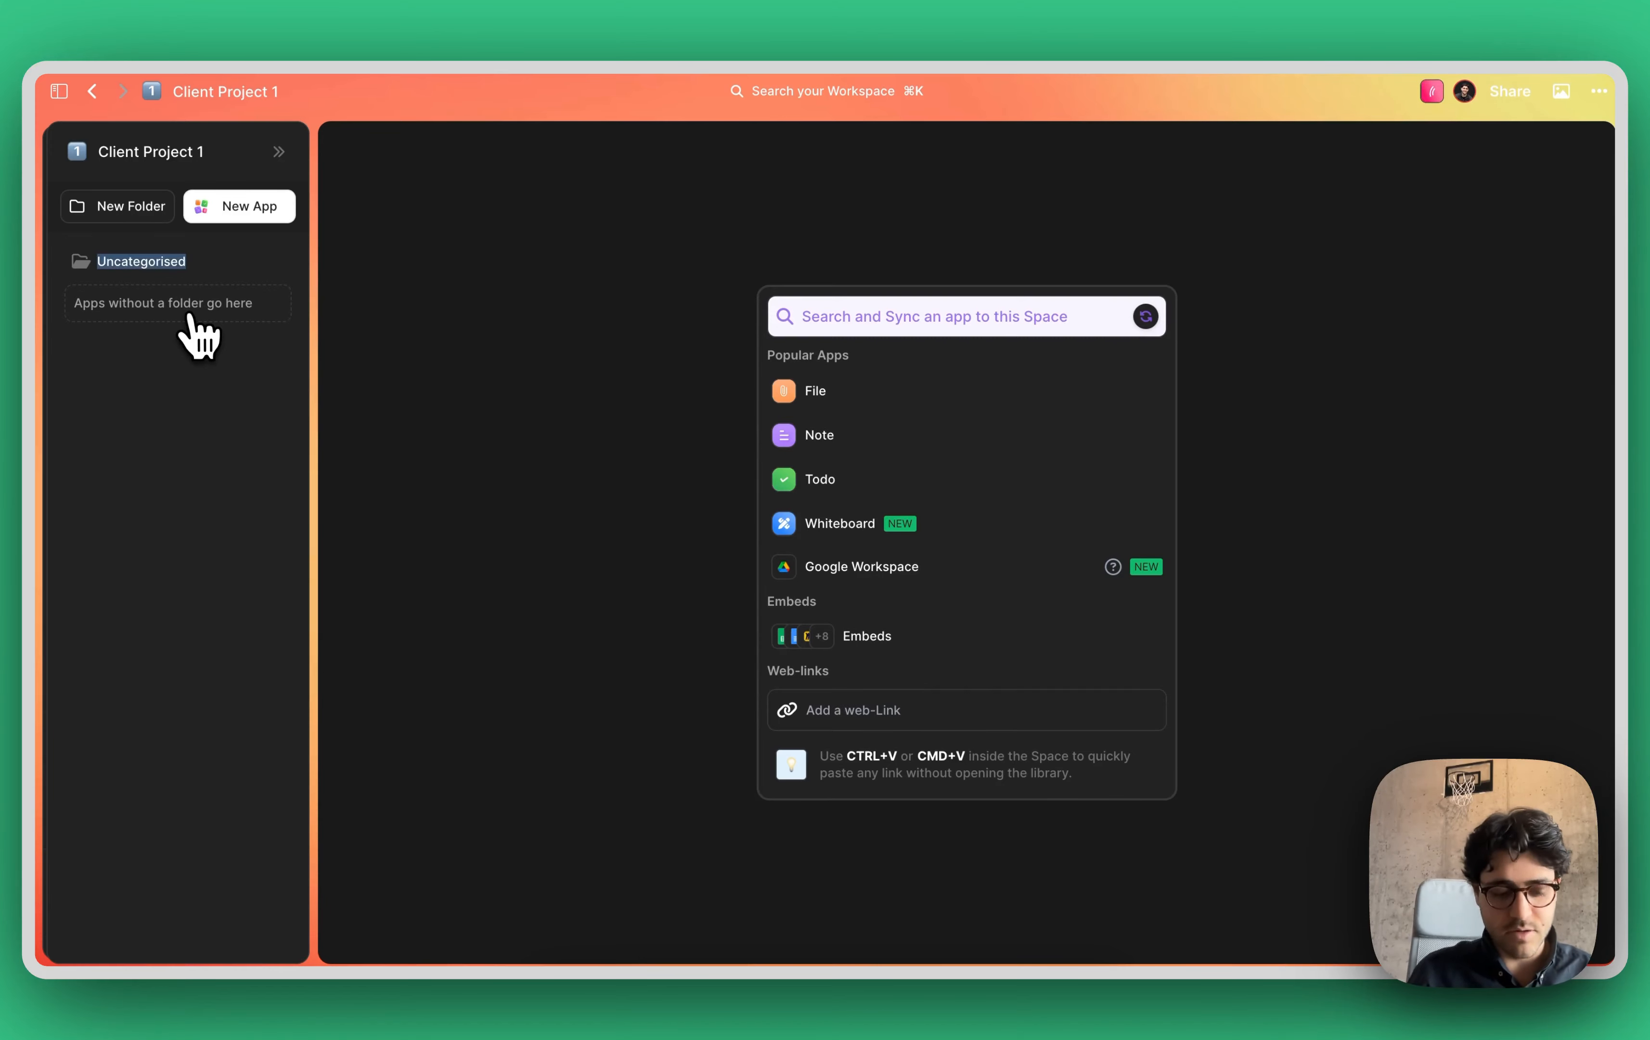
pyautogui.write('Quarter 1 project')
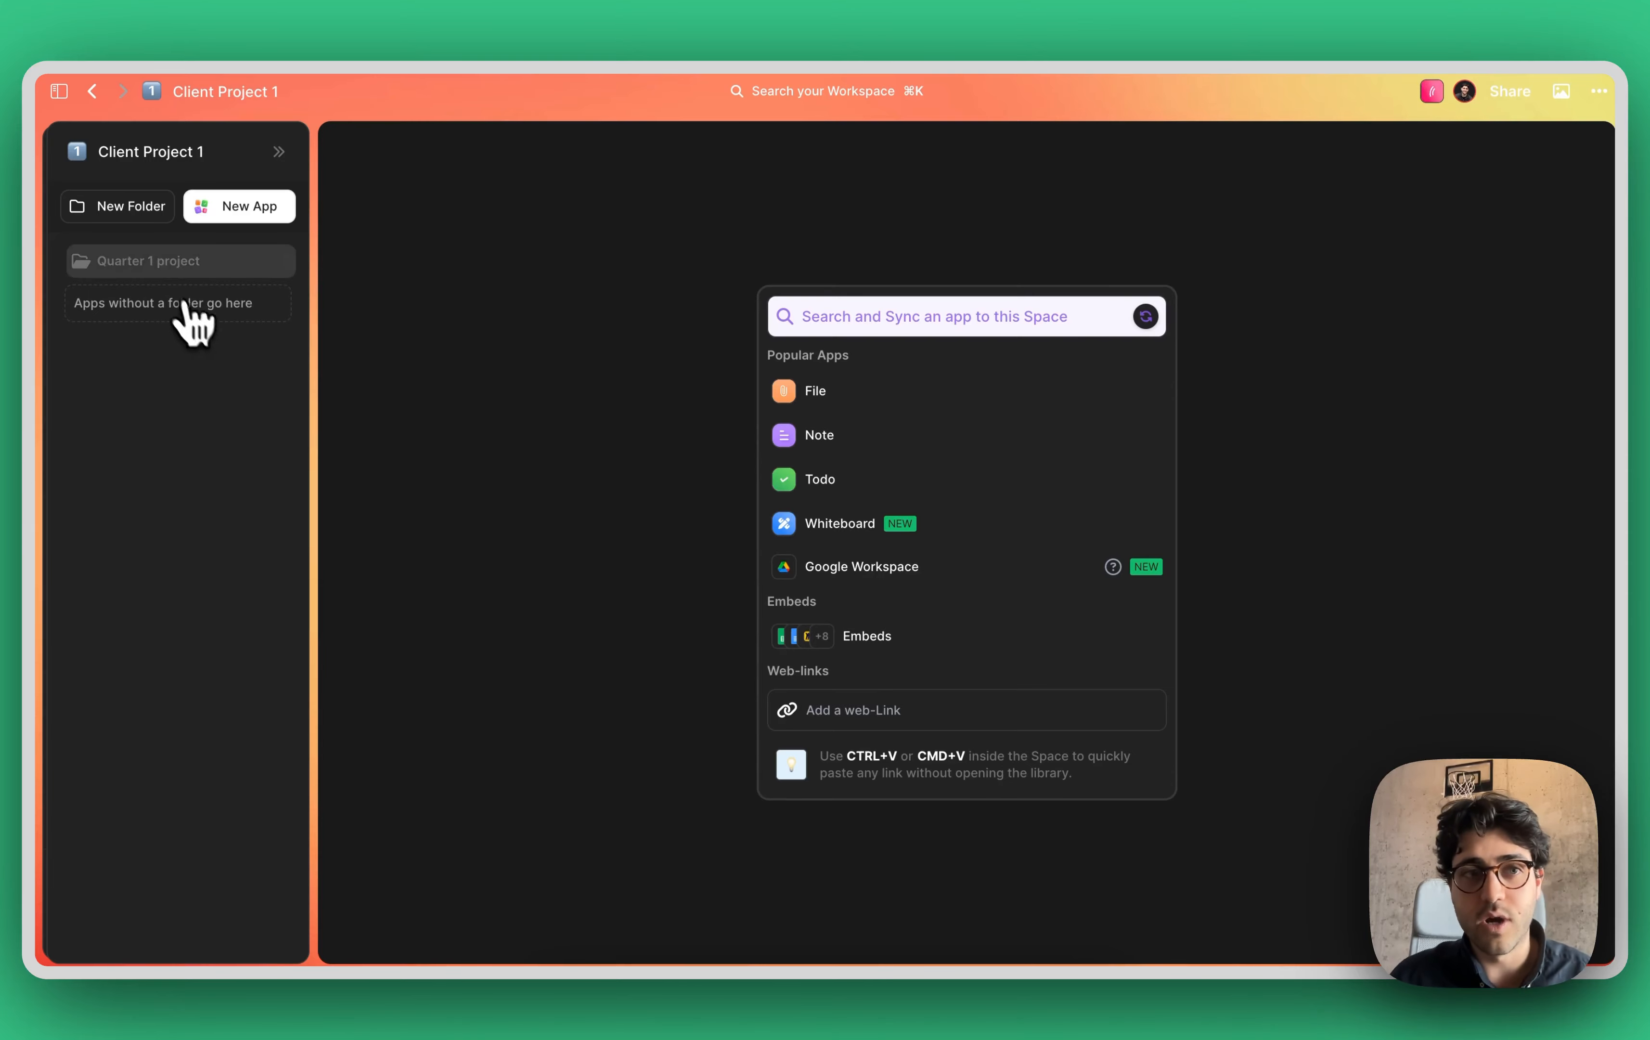
# - Create three new folders below Quarter 1 project and rename the first one Q2
pyautogui.click(135, 209)
pyautogui.click(137, 215)
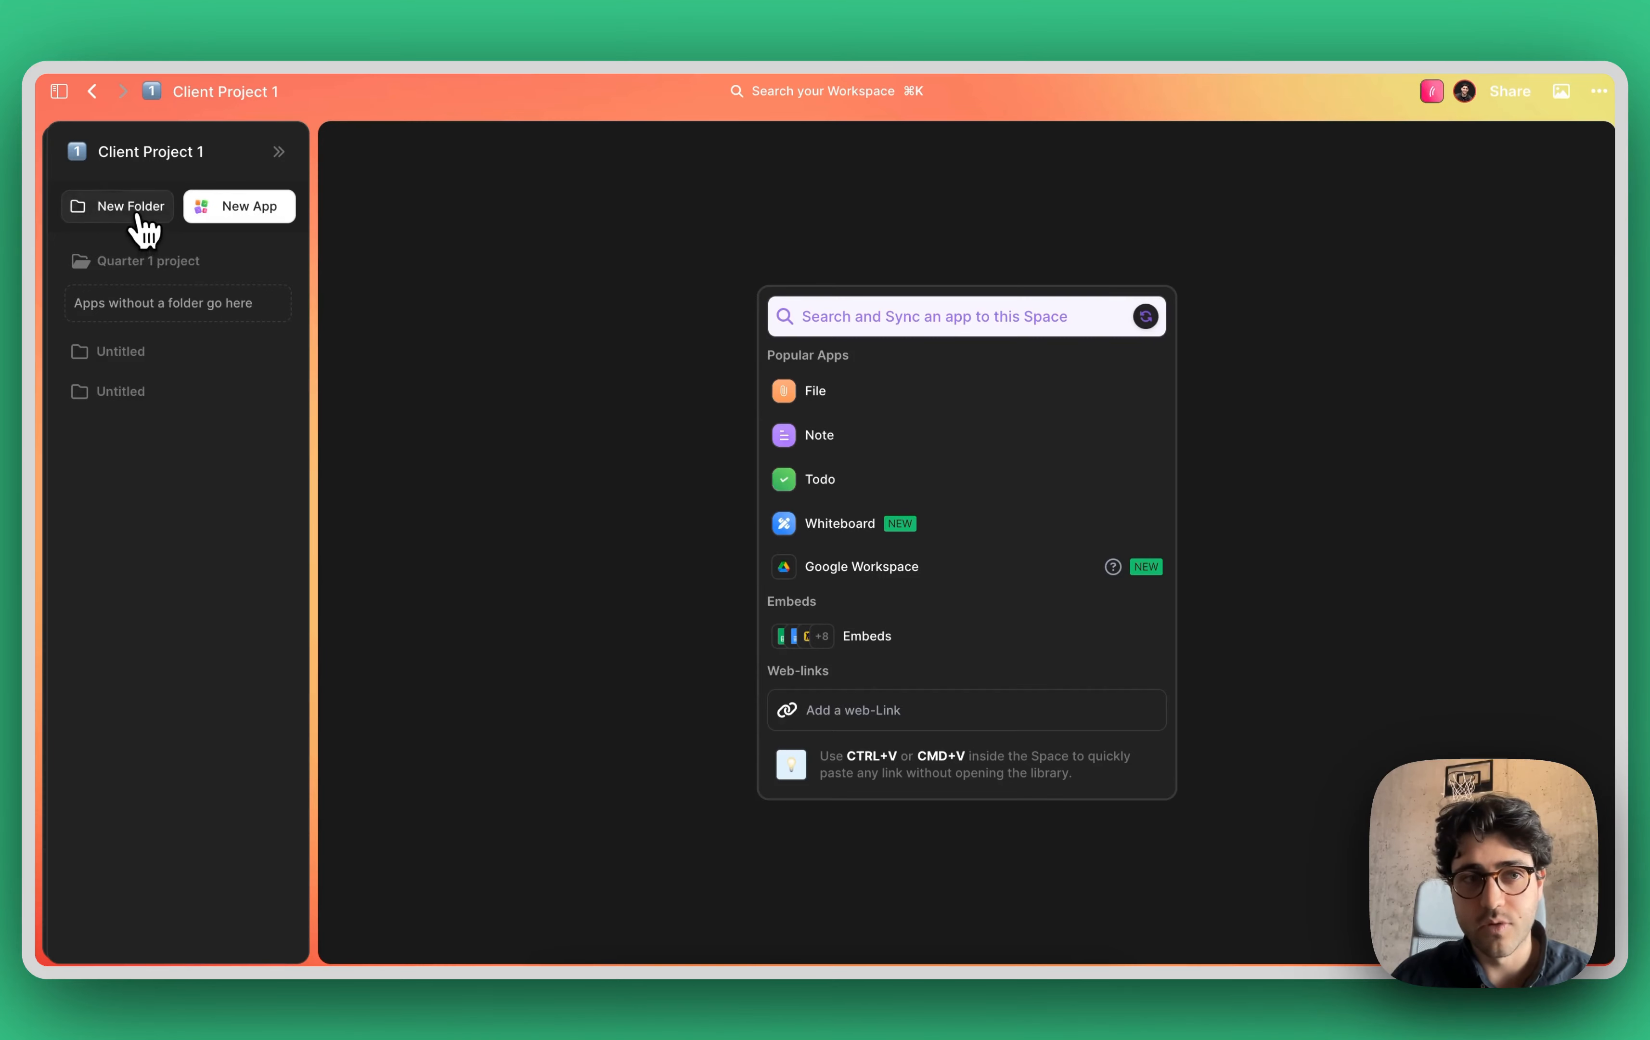
pyautogui.click(242, 352)
pyautogui.click(198, 395)
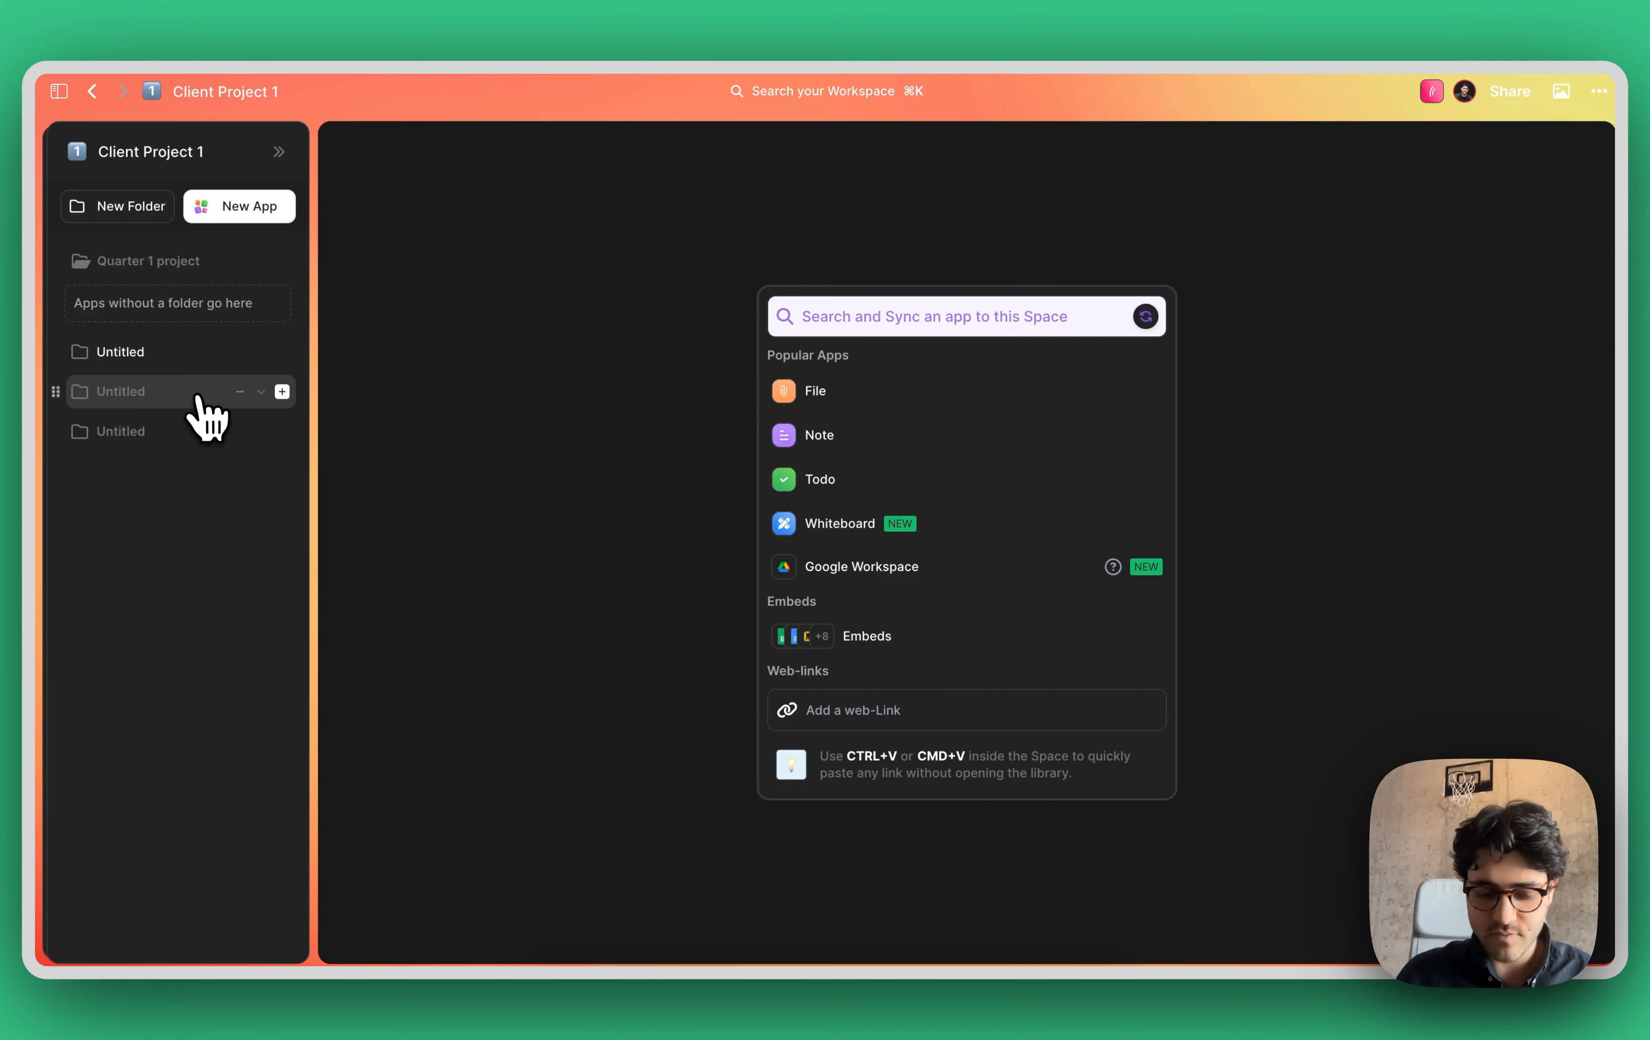
# - Rename the first untitled folder below Q2 as Q3 and delete the remaining untitled folder
pyautogui.click(240, 391)
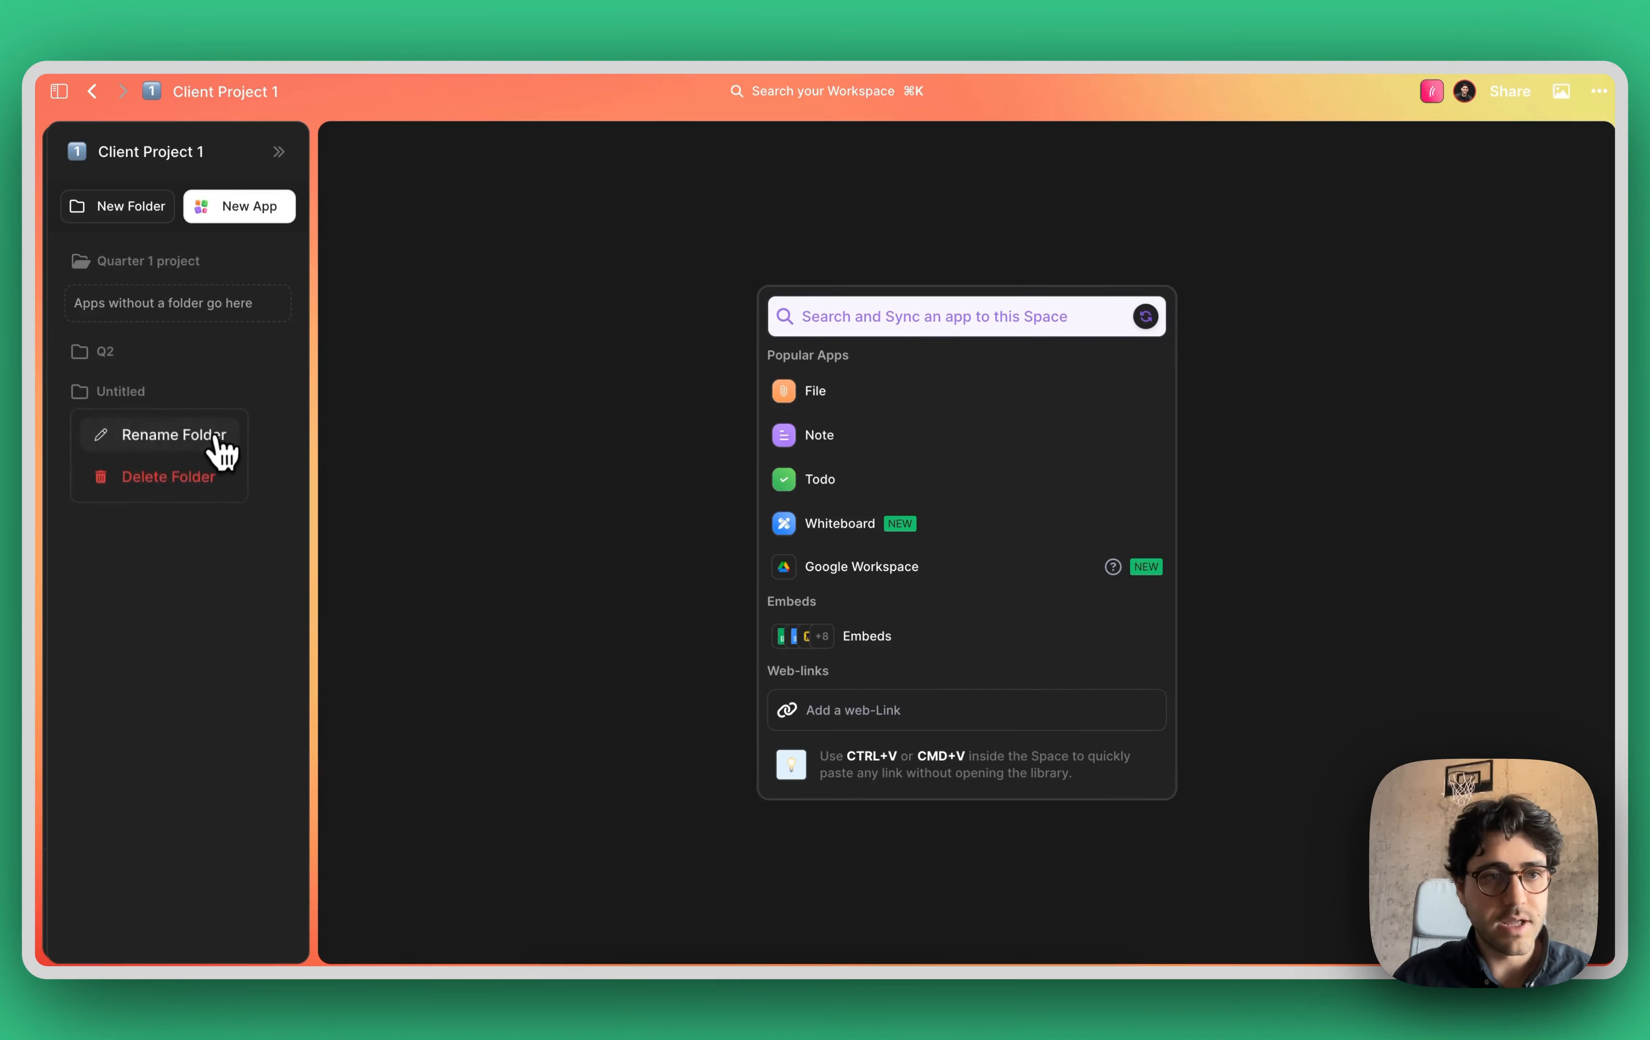
pyautogui.click(209, 437)
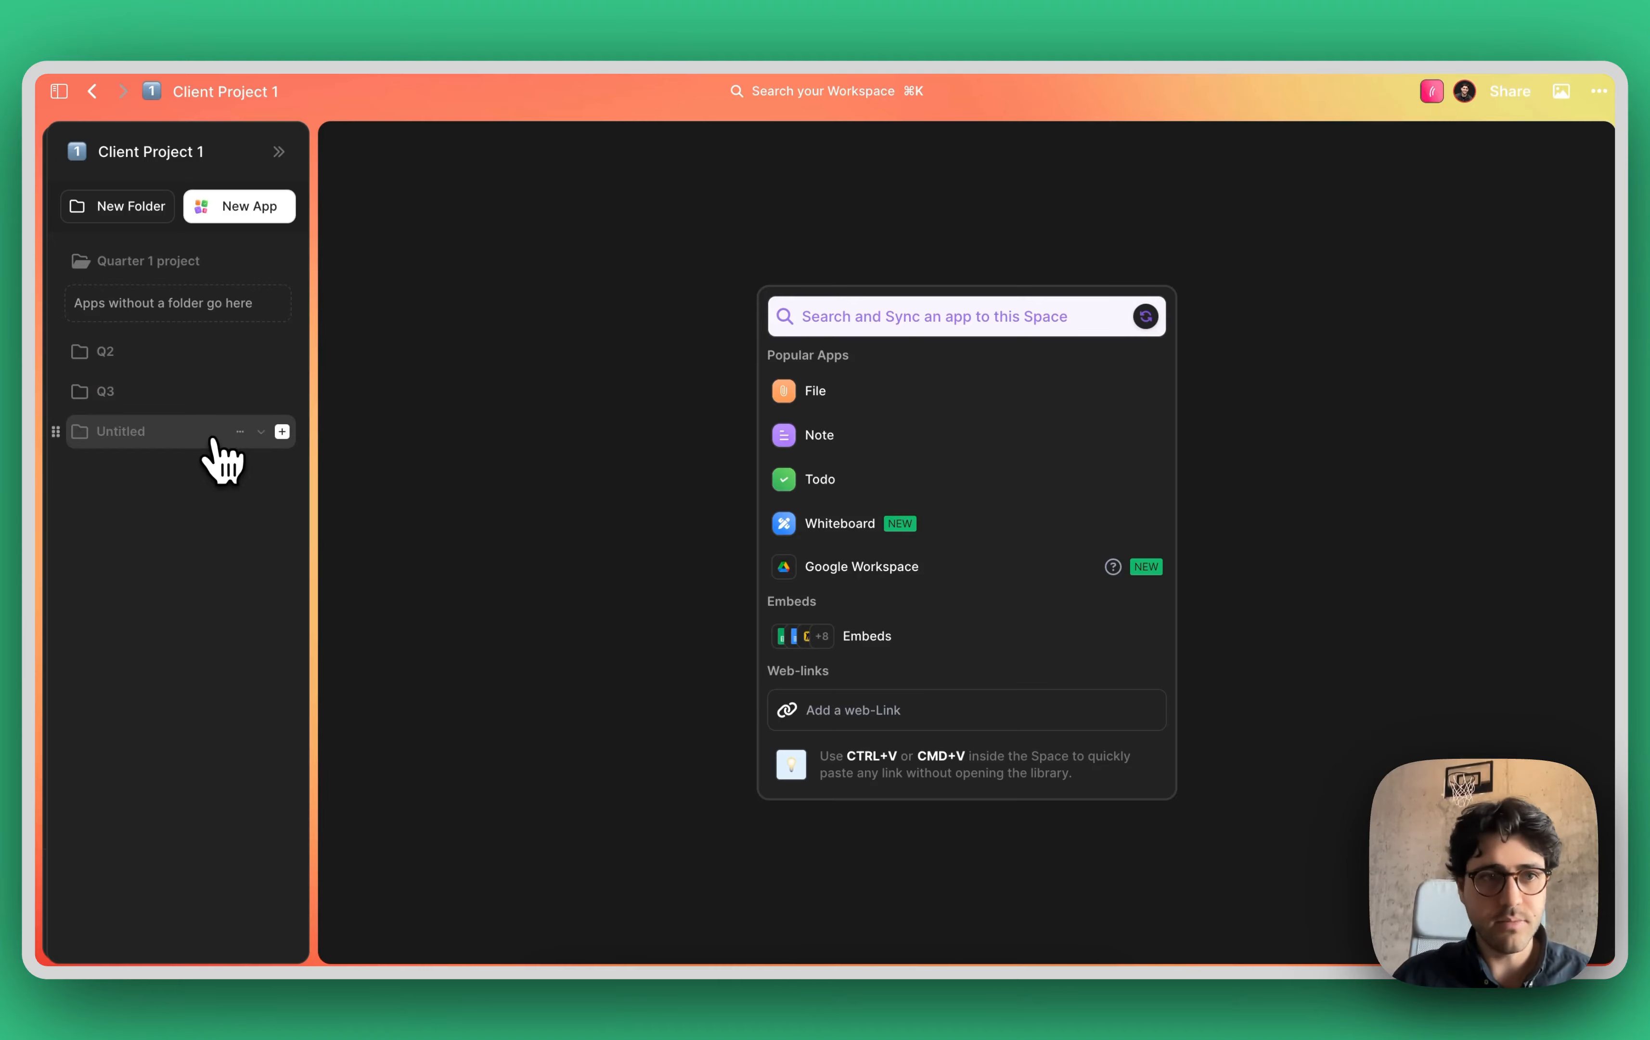
pyautogui.click(239, 431)
pyautogui.click(206, 517)
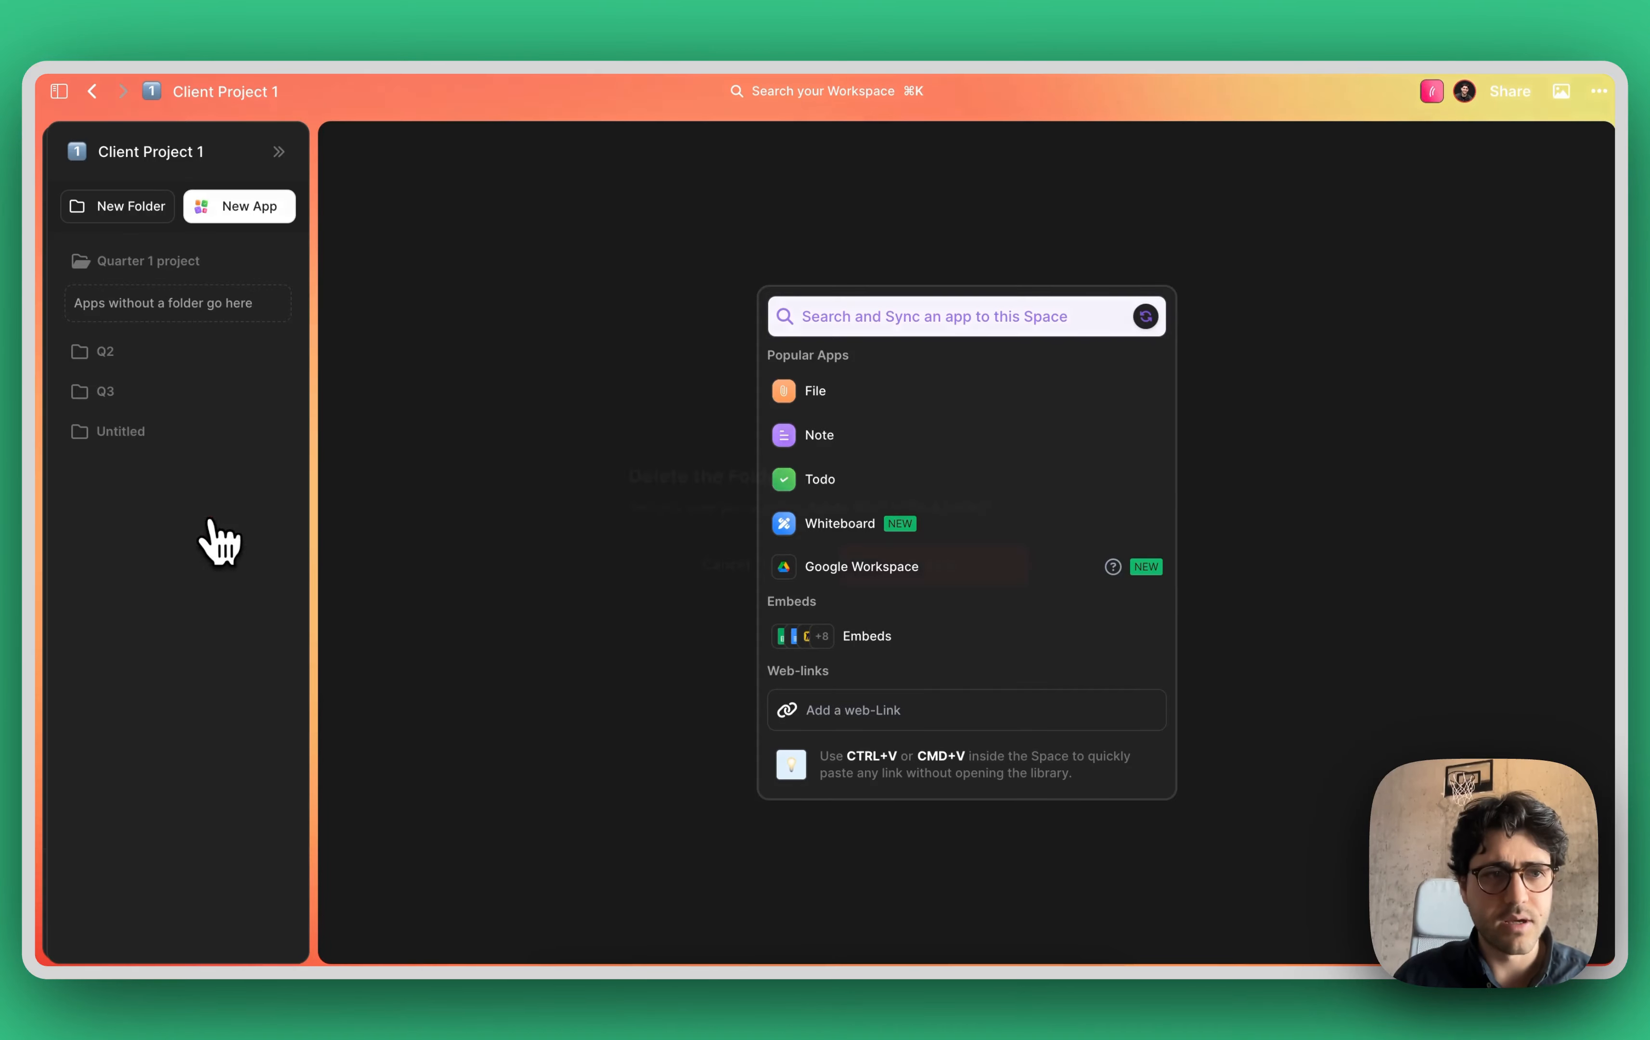
pyautogui.click(1001, 565)
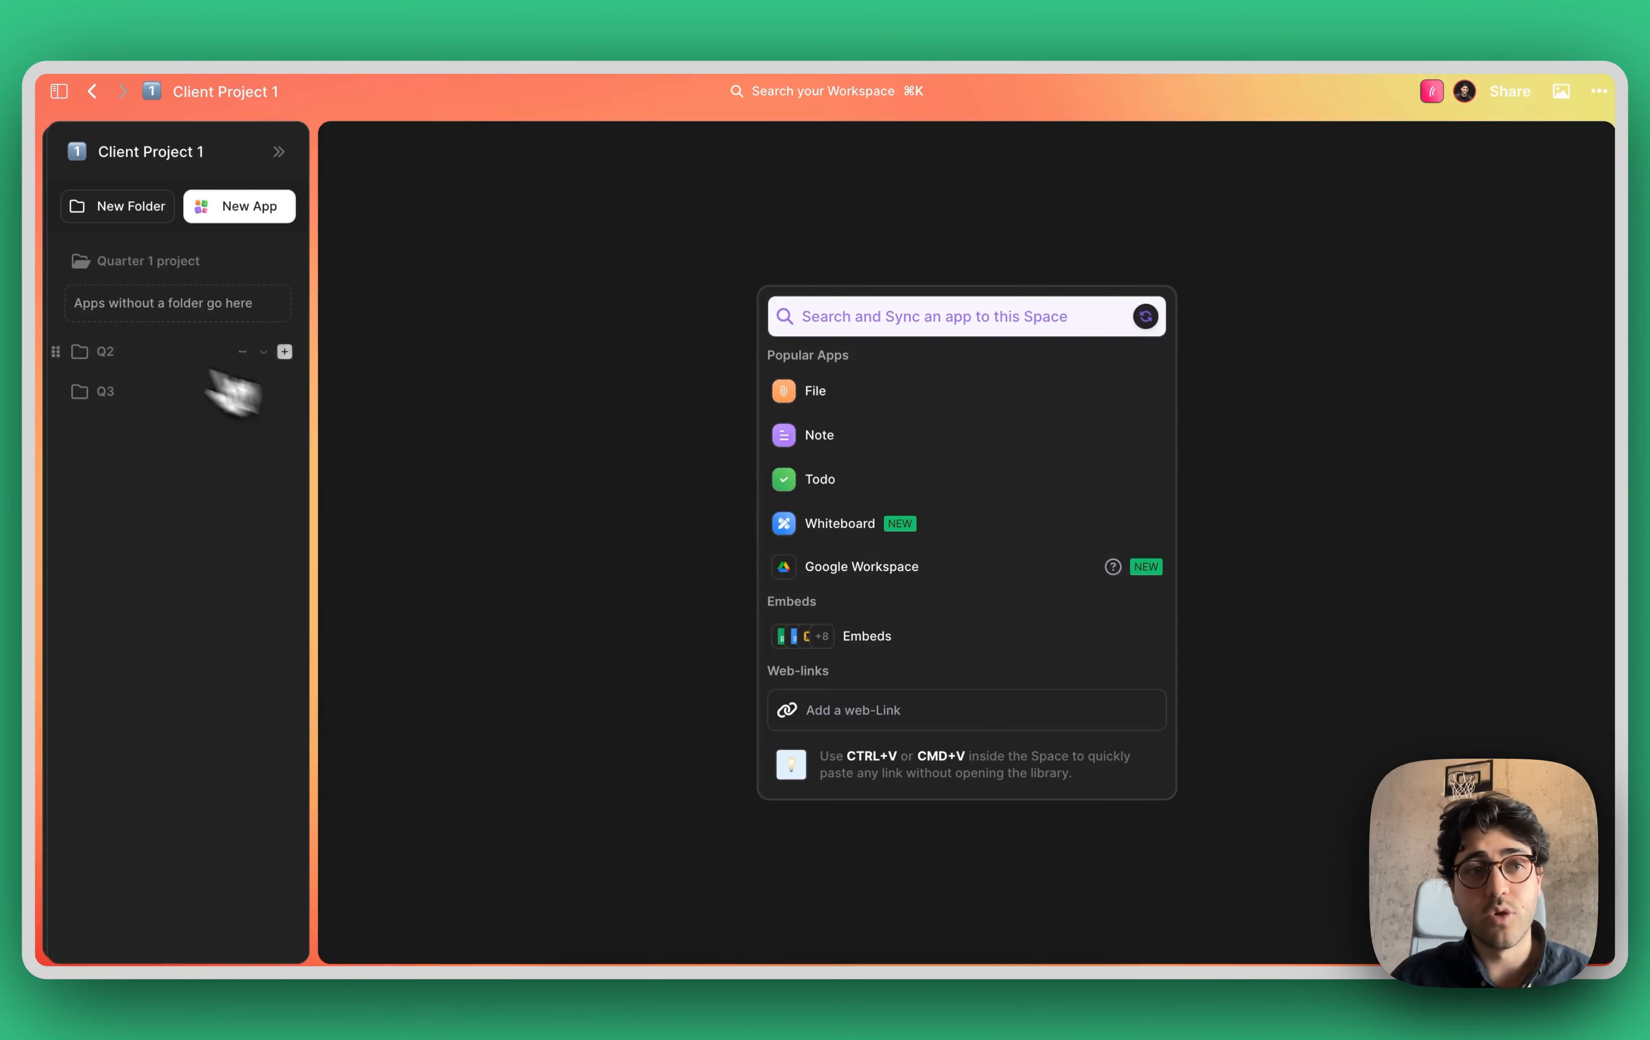
# - Colour the Q2 folder orange and the Q3 folder green
pyautogui.click(80, 351)
pyautogui.click(186, 419)
pyautogui.click(80, 390)
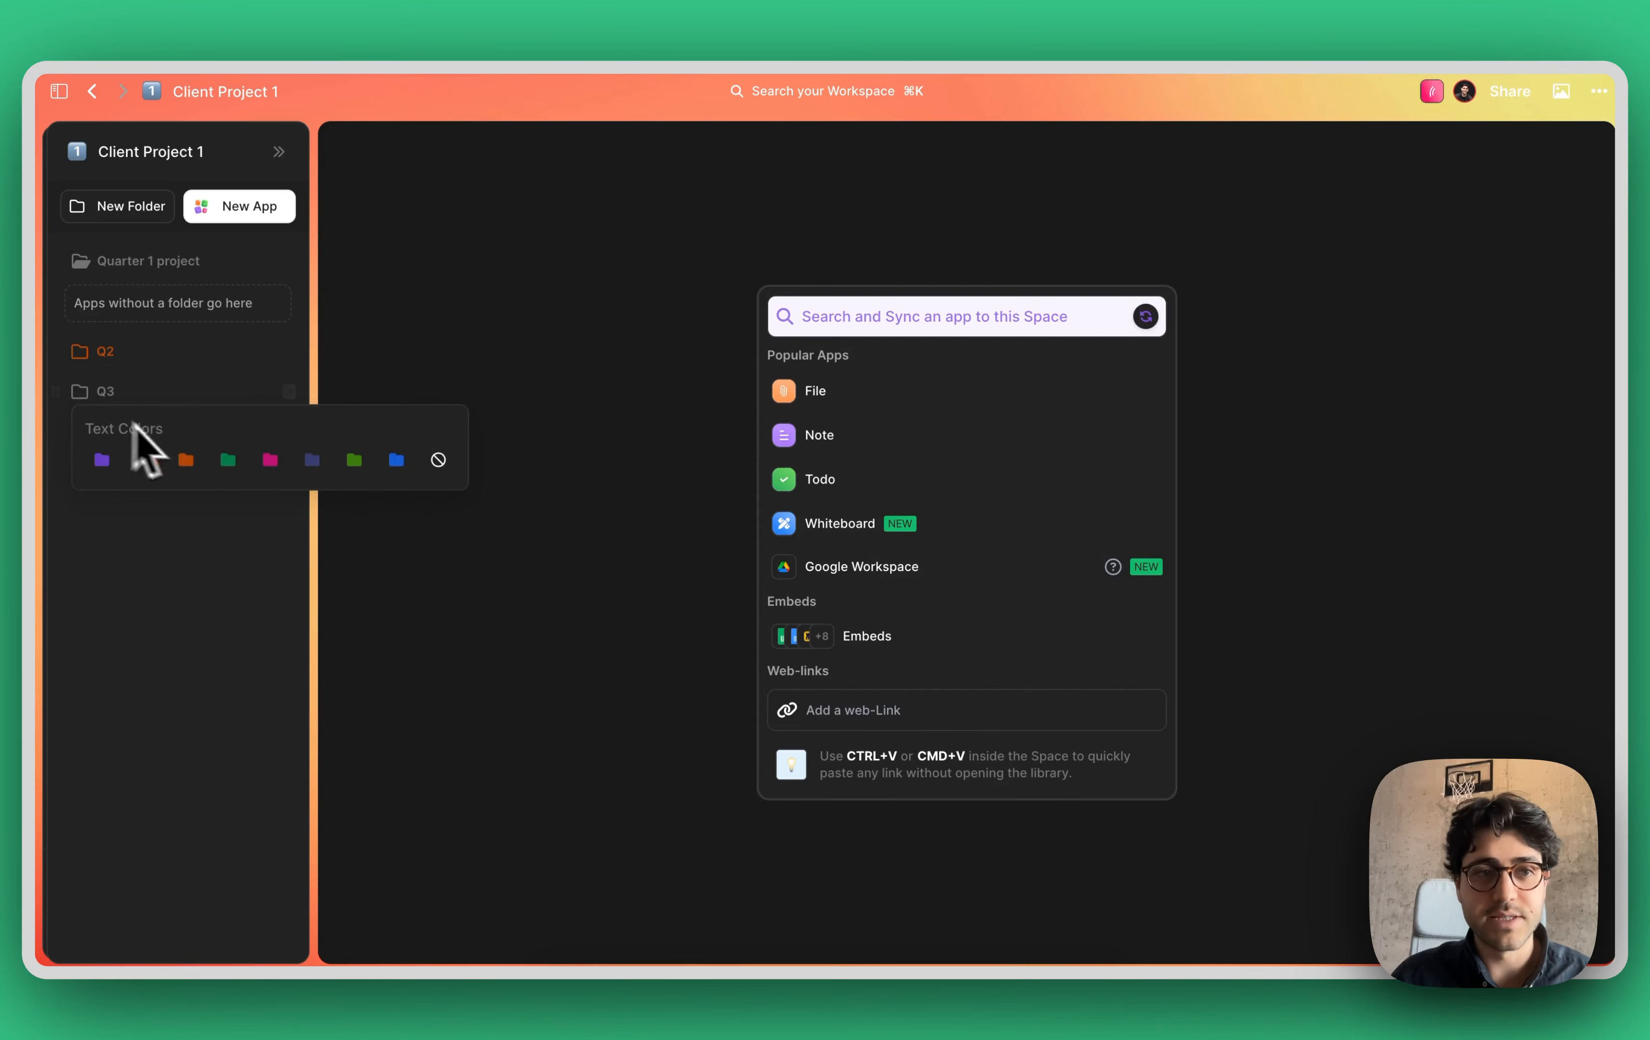
pyautogui.click(220, 460)
pyautogui.click(103, 268)
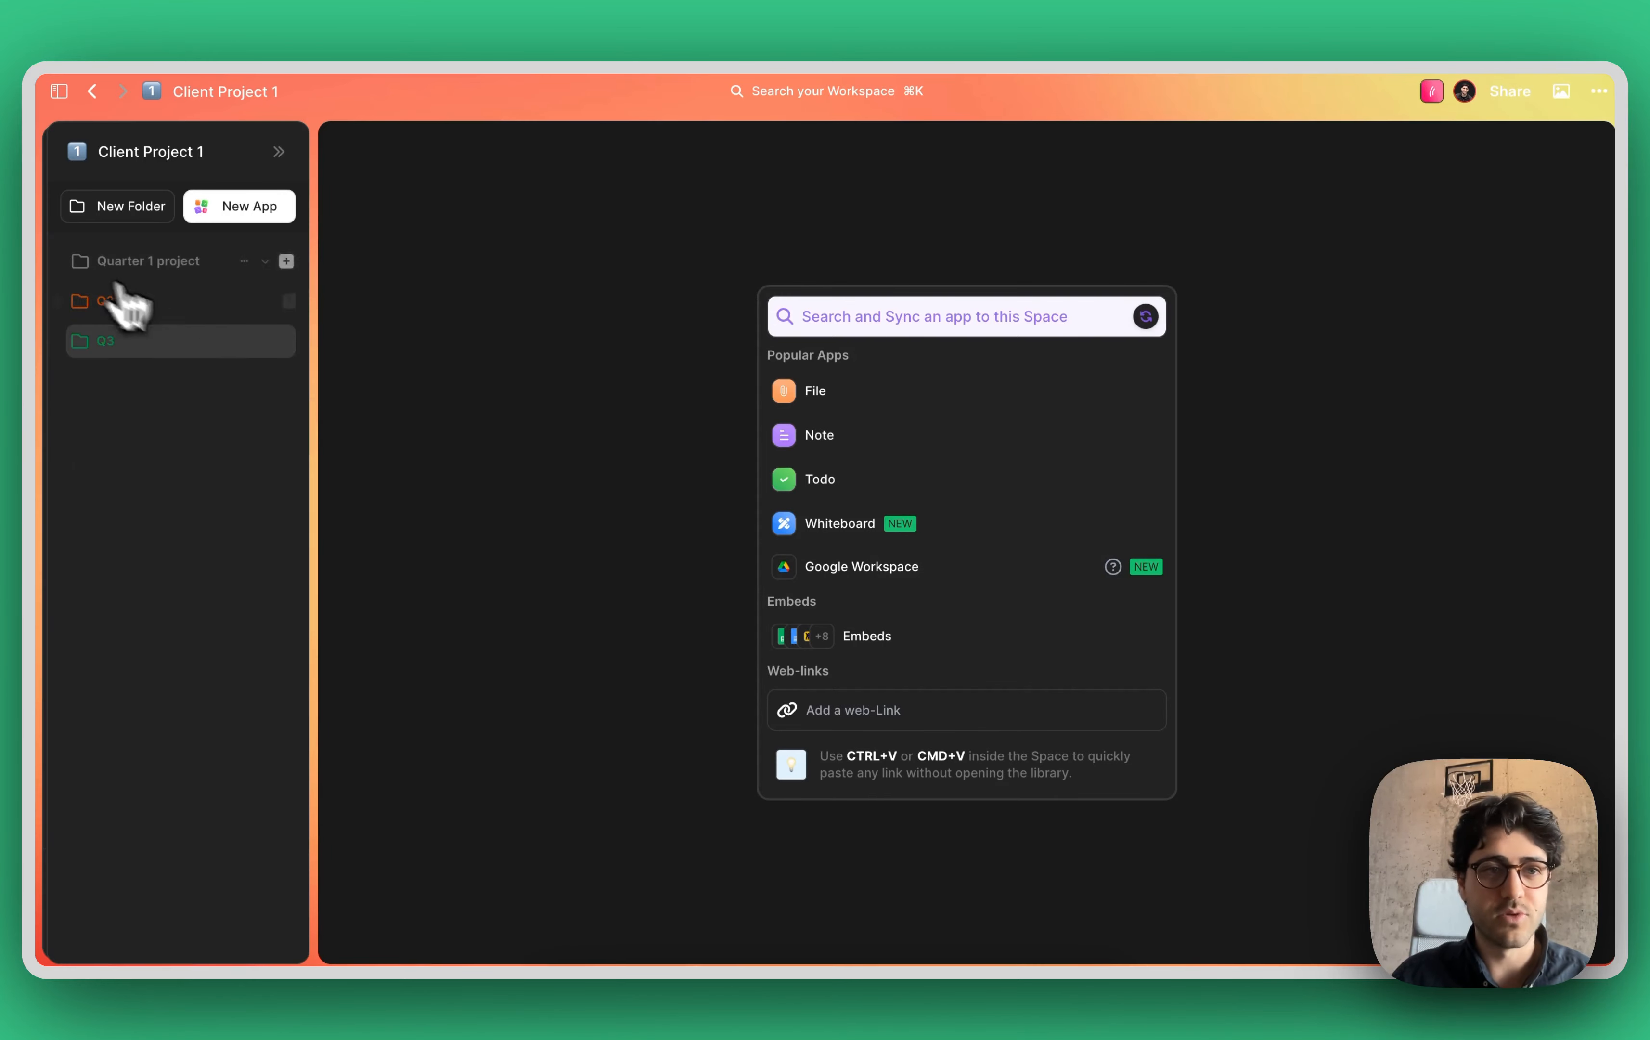
pyautogui.click(93, 269)
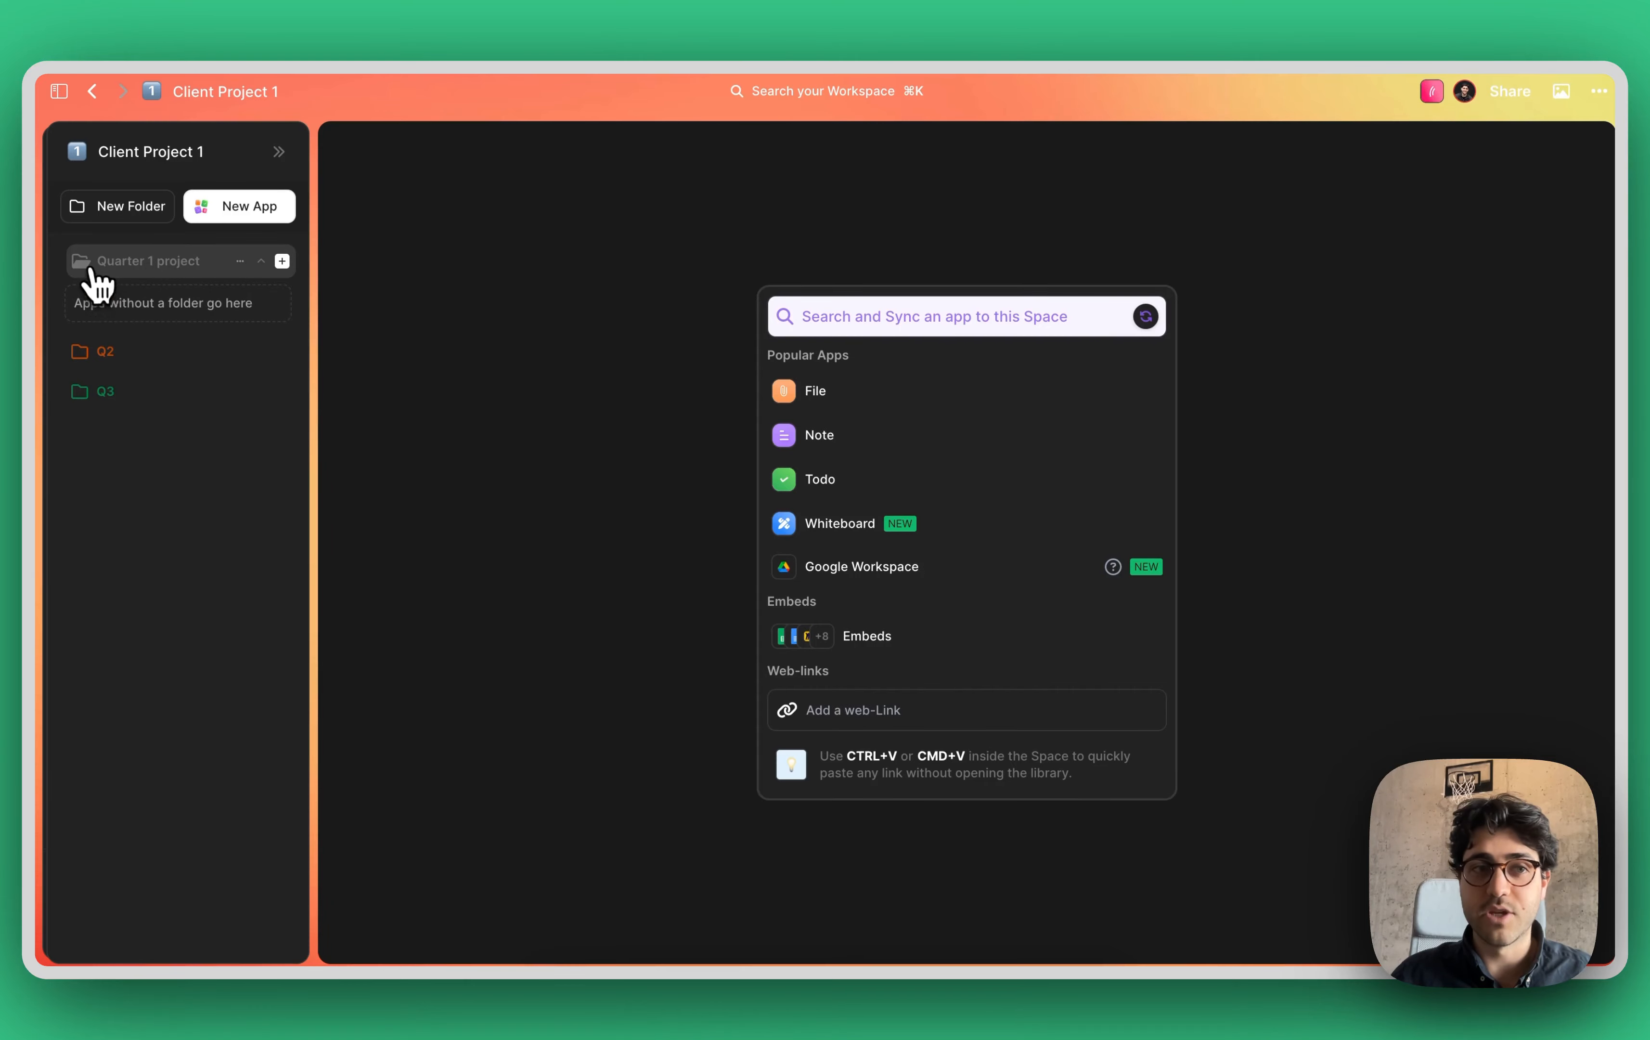
pyautogui.click(91, 268)
pyautogui.click(88, 268)
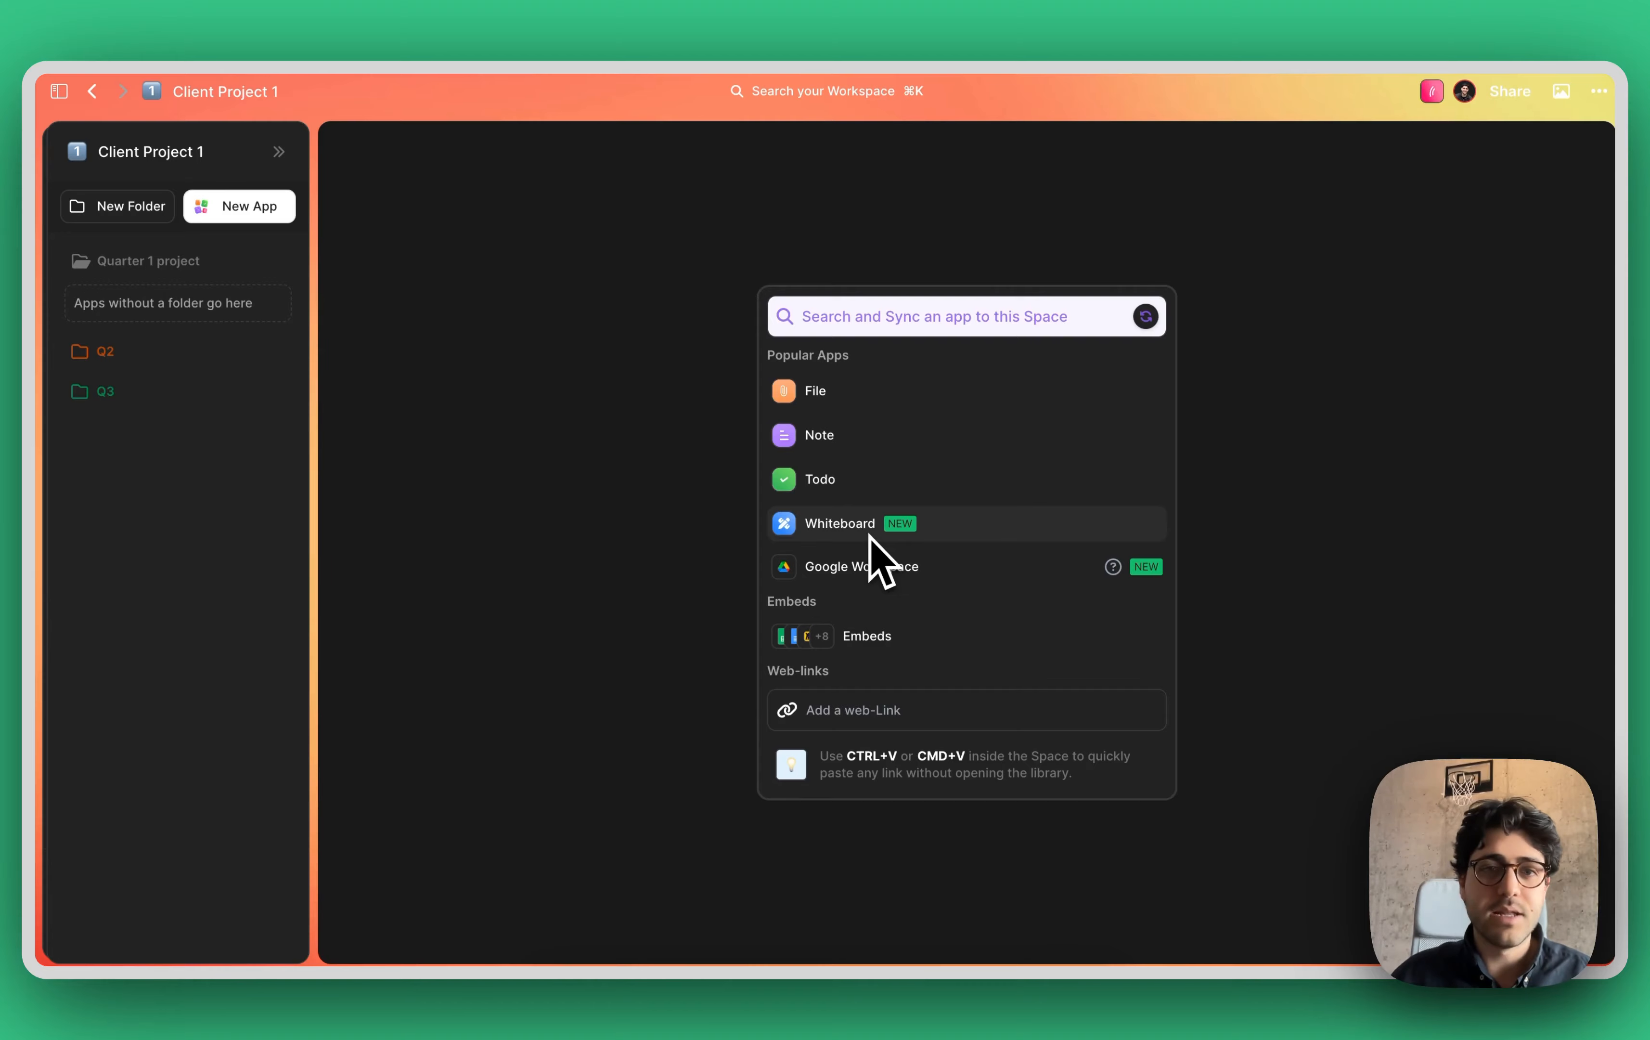
# - Add a Todo app to the Quarter 1 project folder and title it Quarter 1 client projects
pyautogui.click(861, 500)
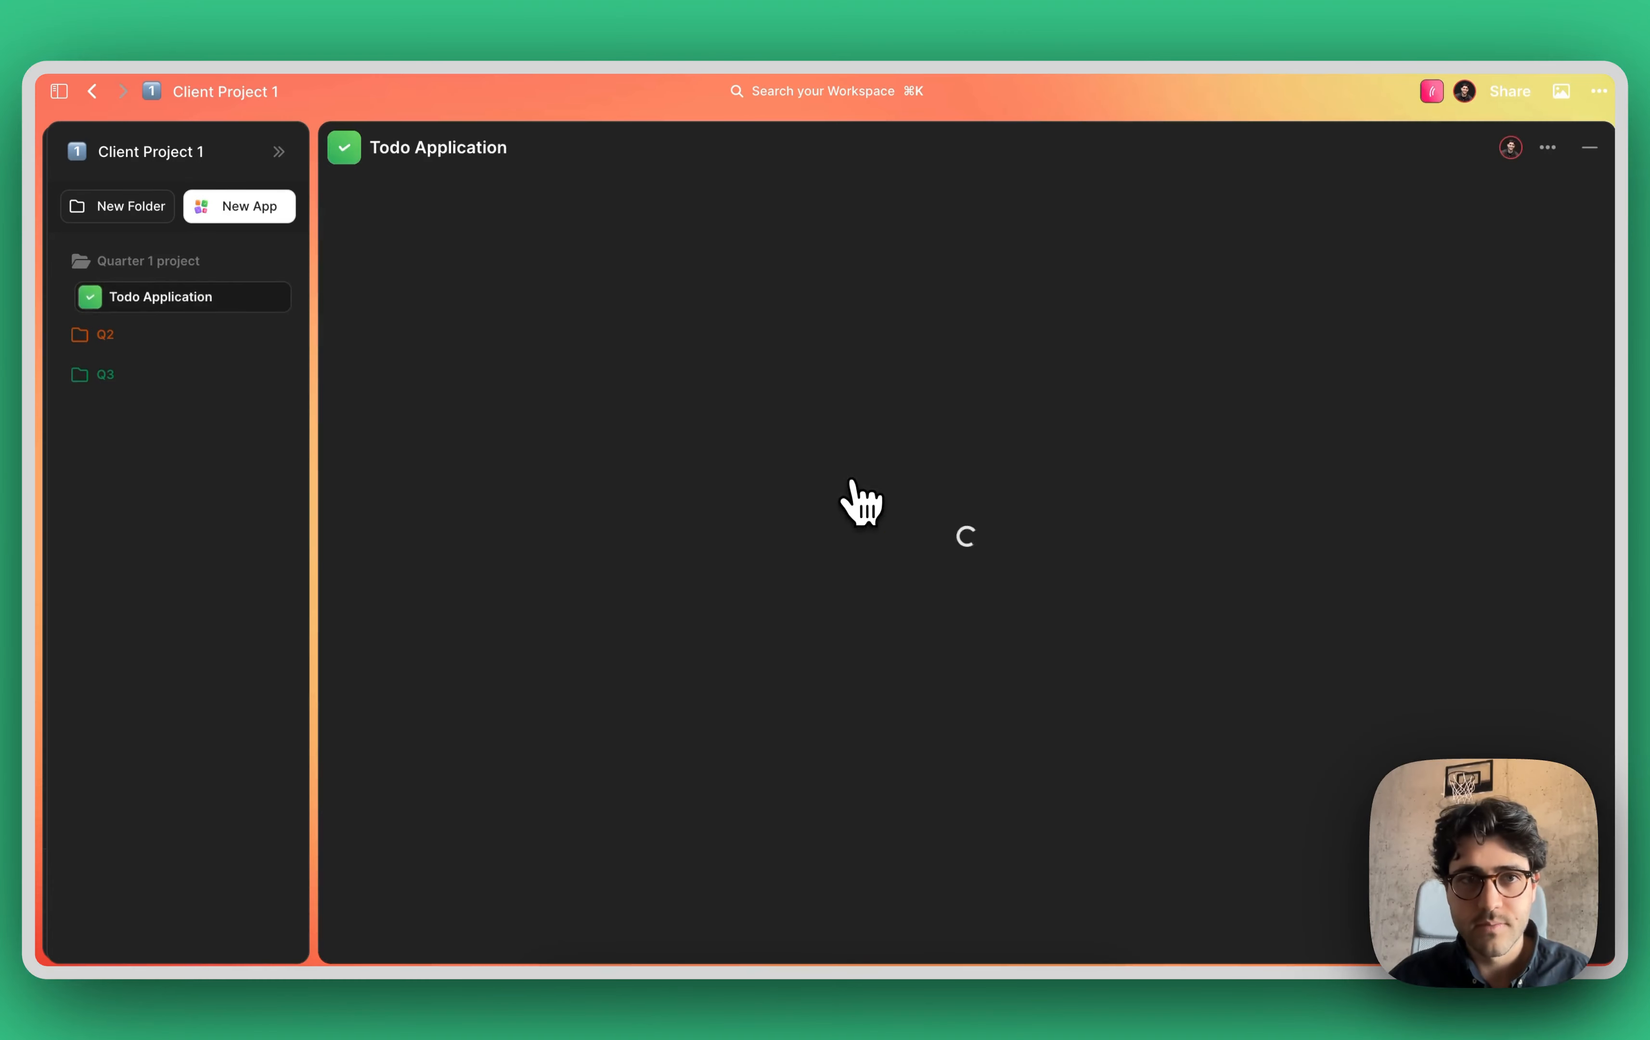
pyautogui.tripleClick(476, 152)
pyautogui.write('Quarter 1 client projects')
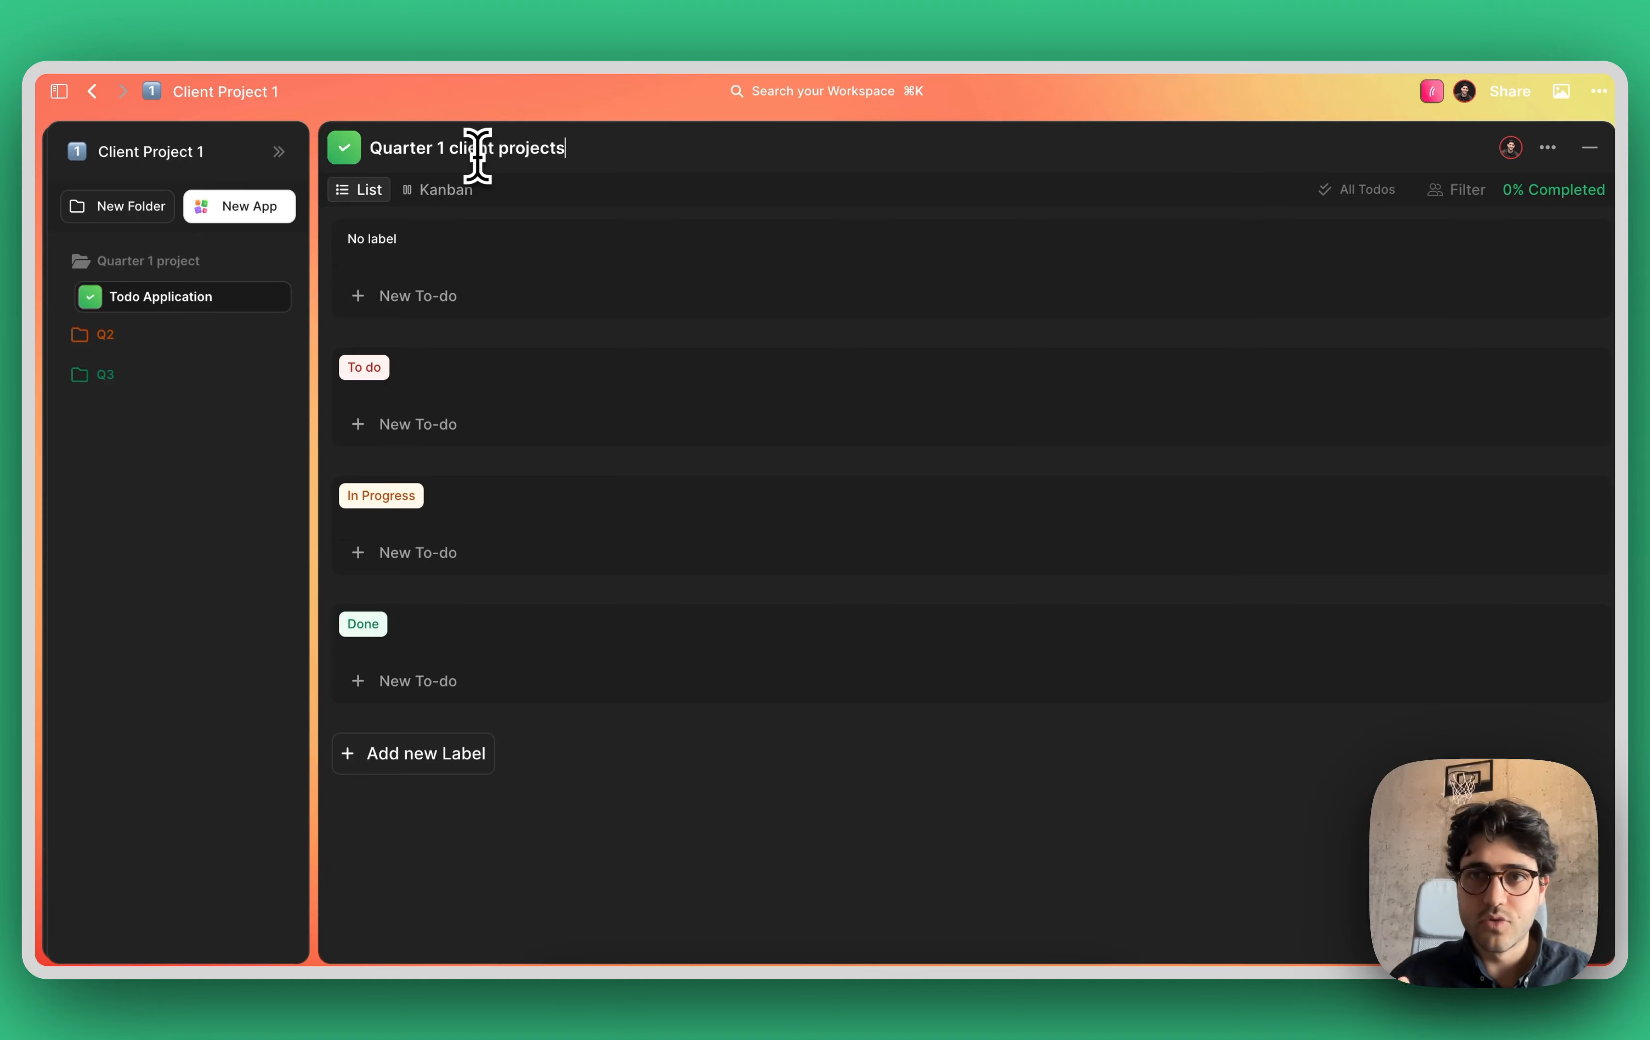
pyautogui.press('Return')
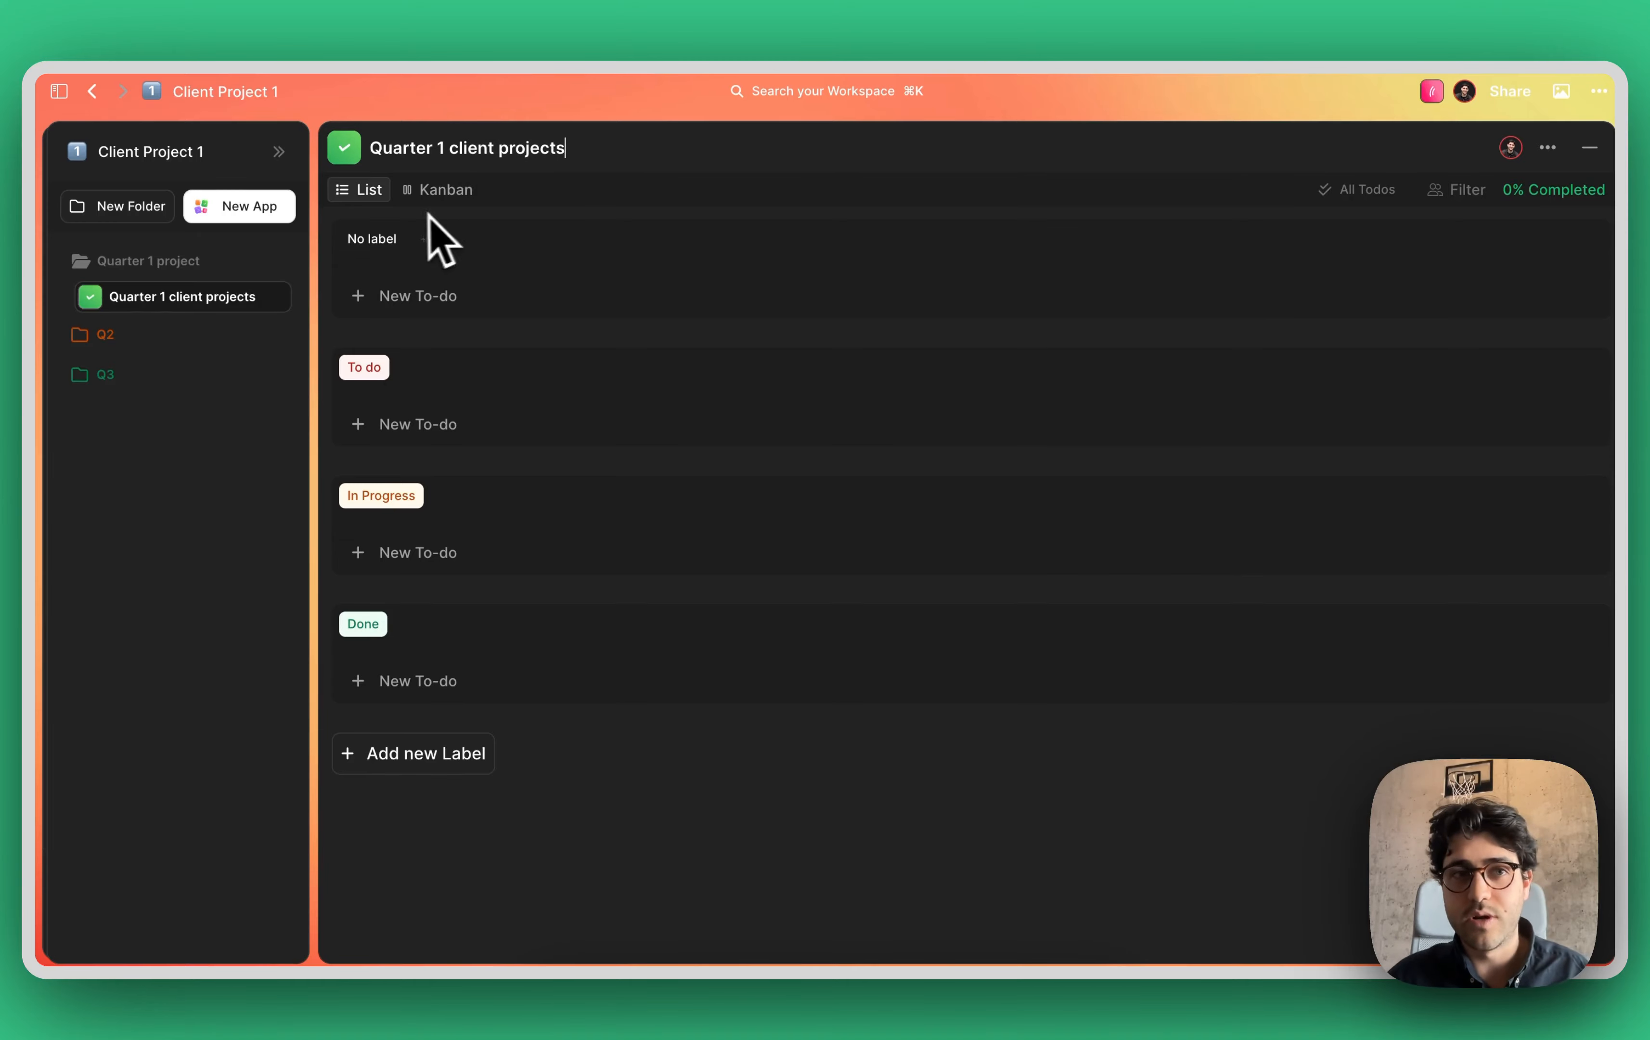
pyautogui.click(265, 218)
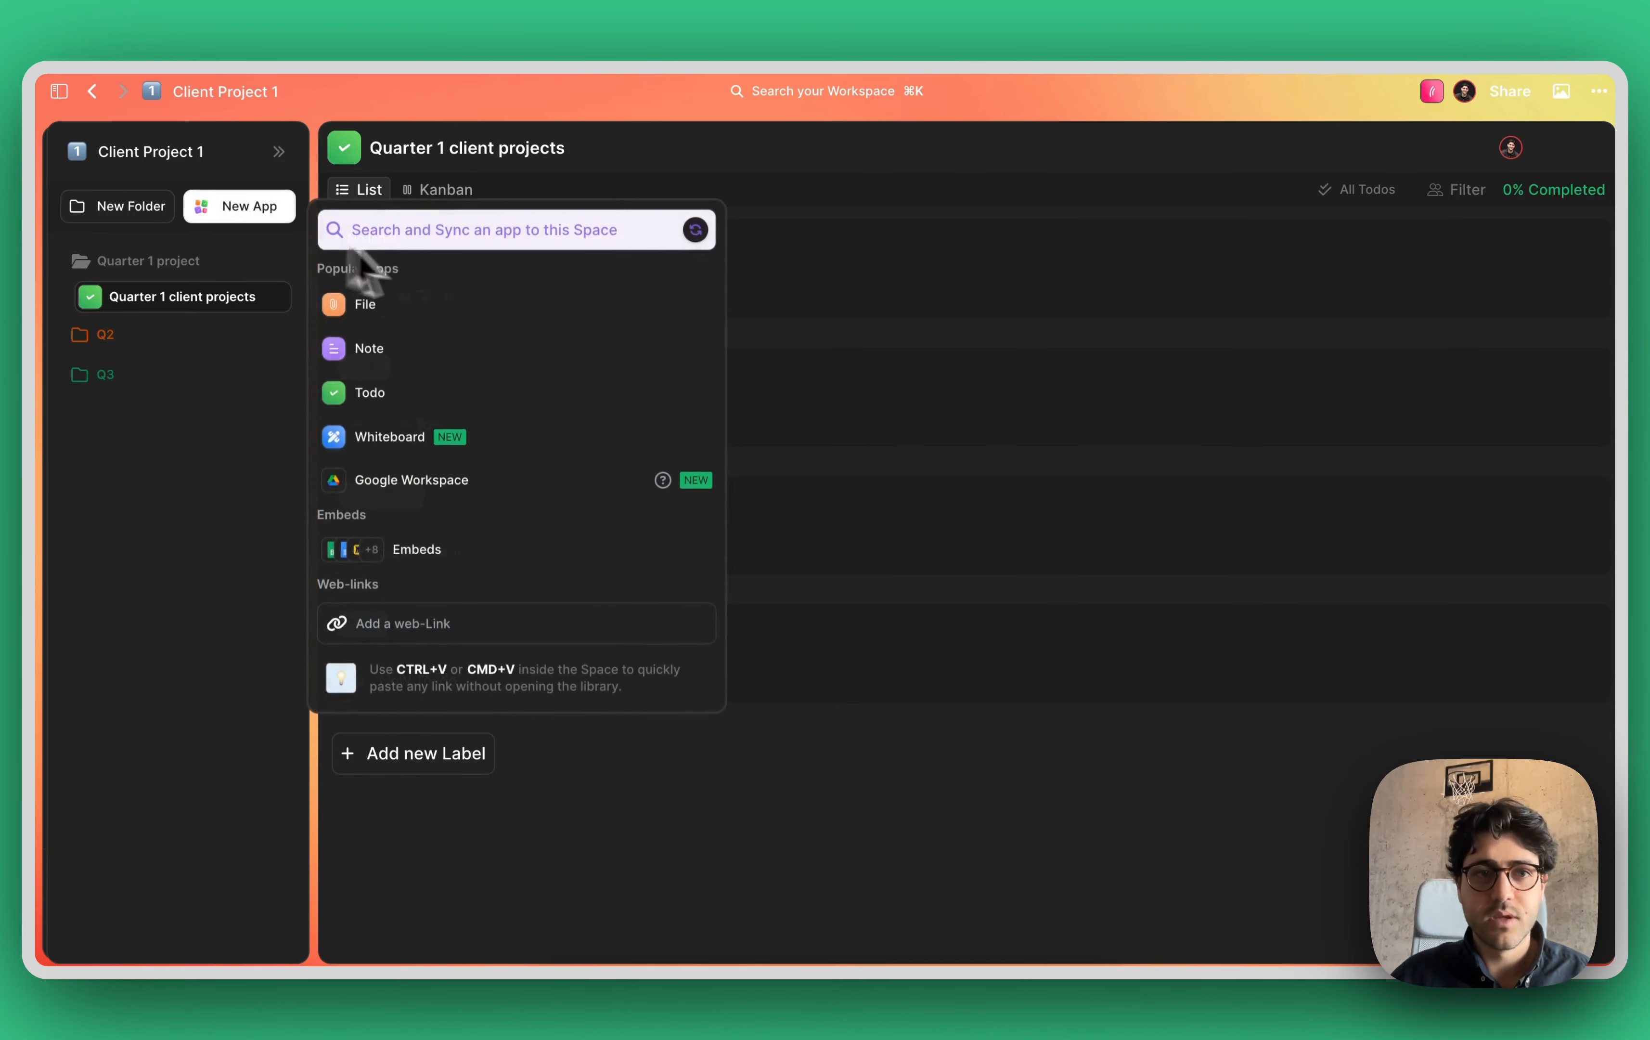
pyautogui.click(624, 169)
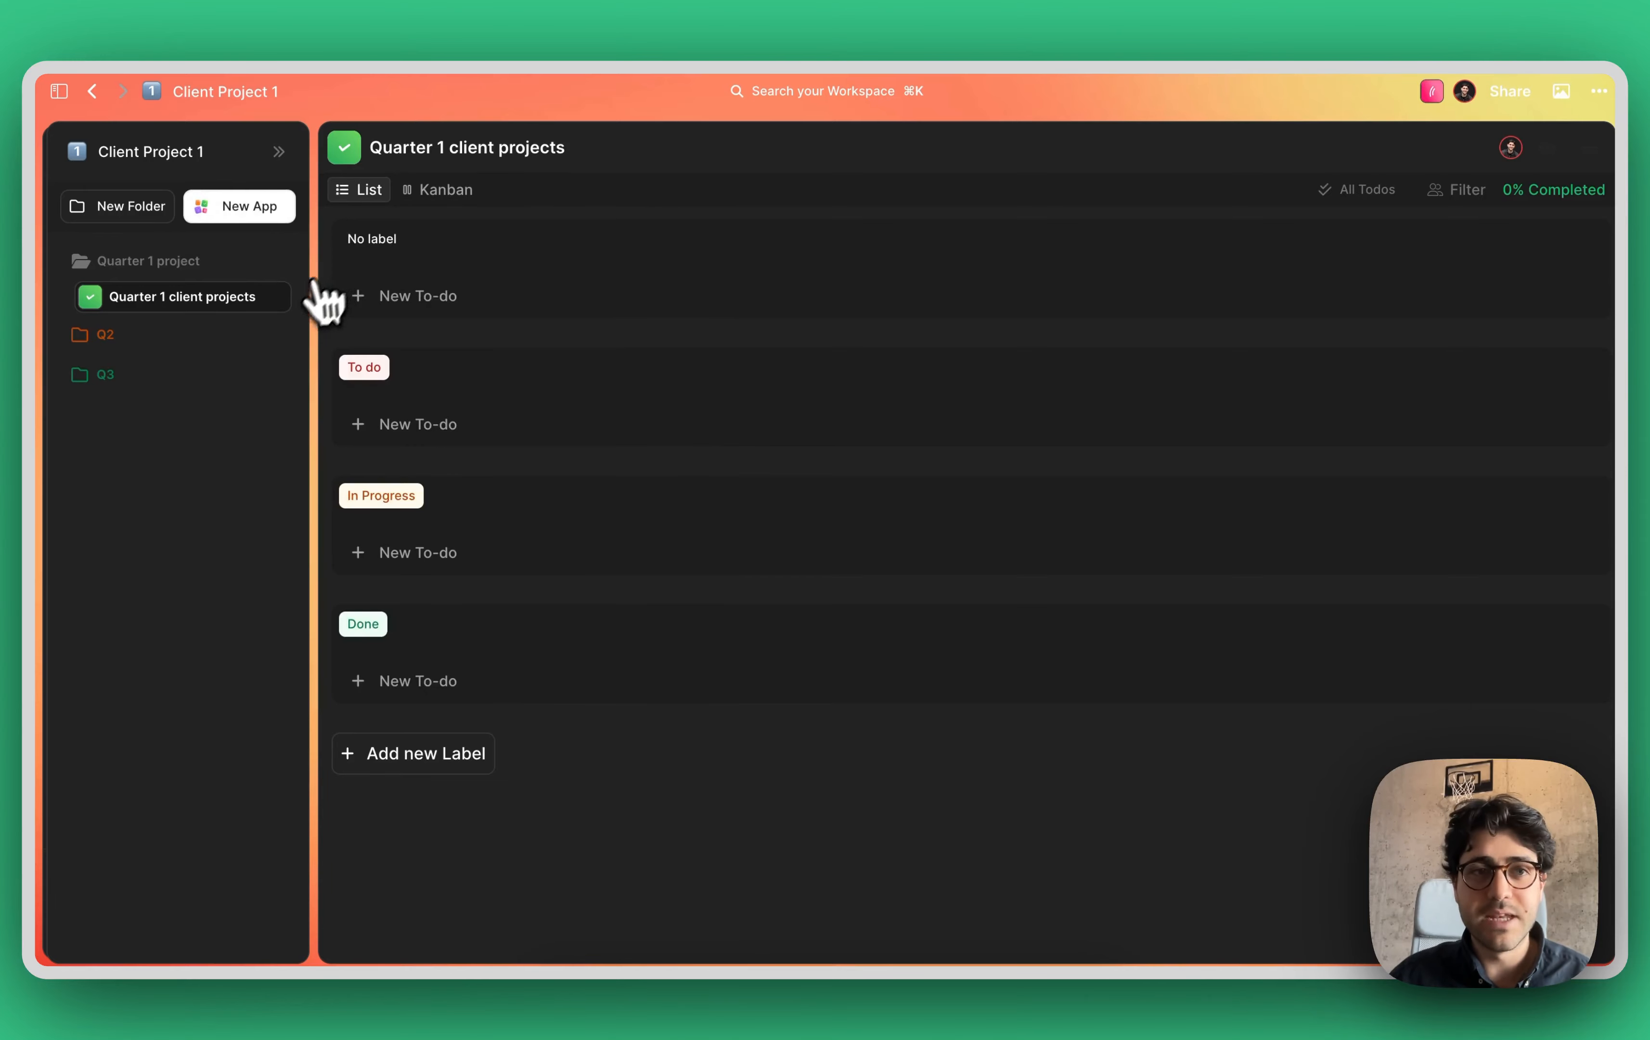
pyautogui.click(282, 299)
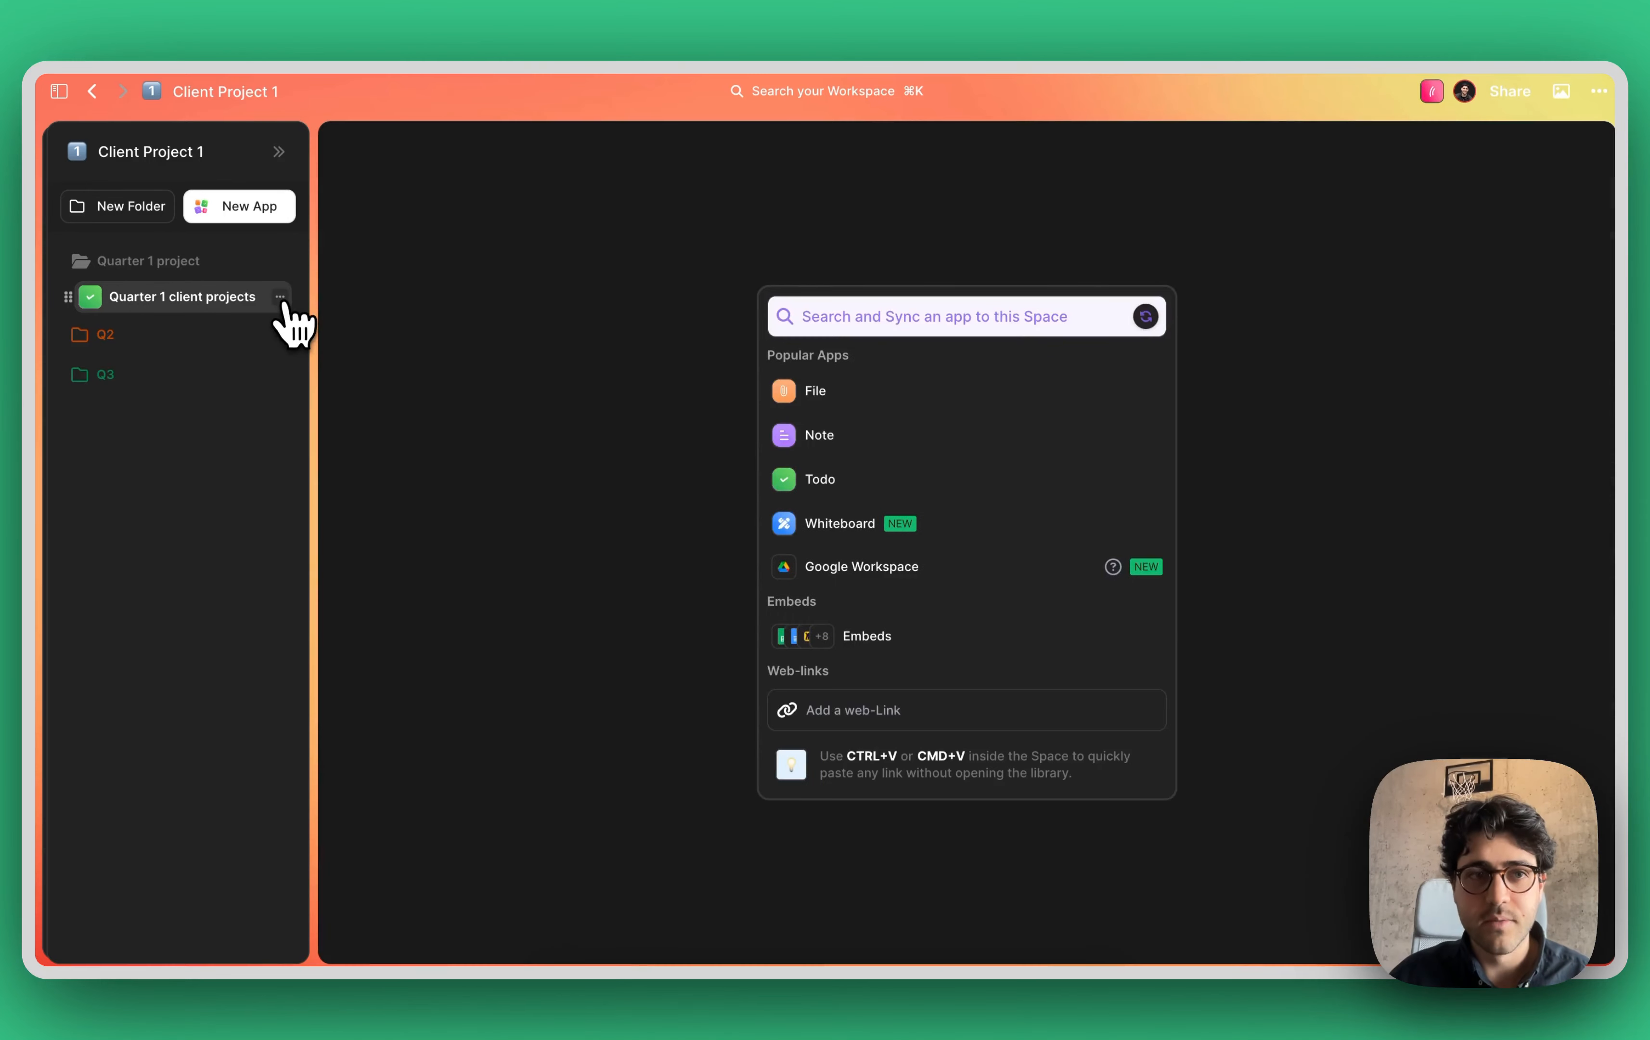
pyautogui.click(287, 263)
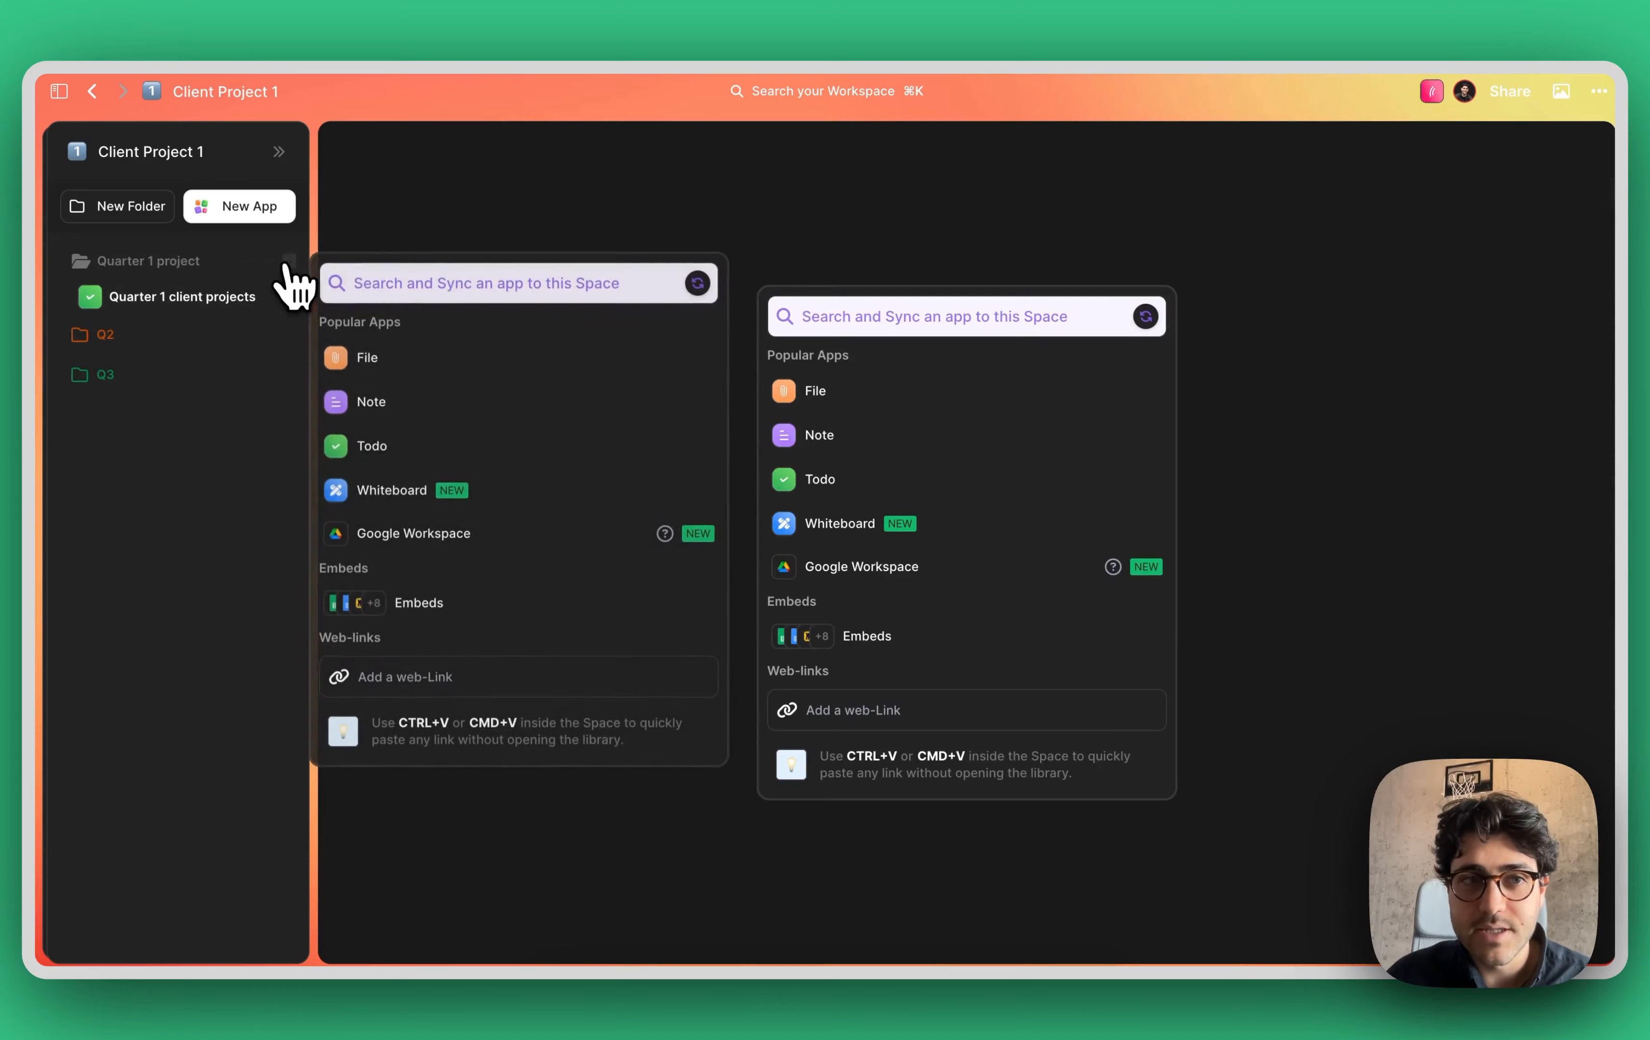
pyautogui.click(288, 335)
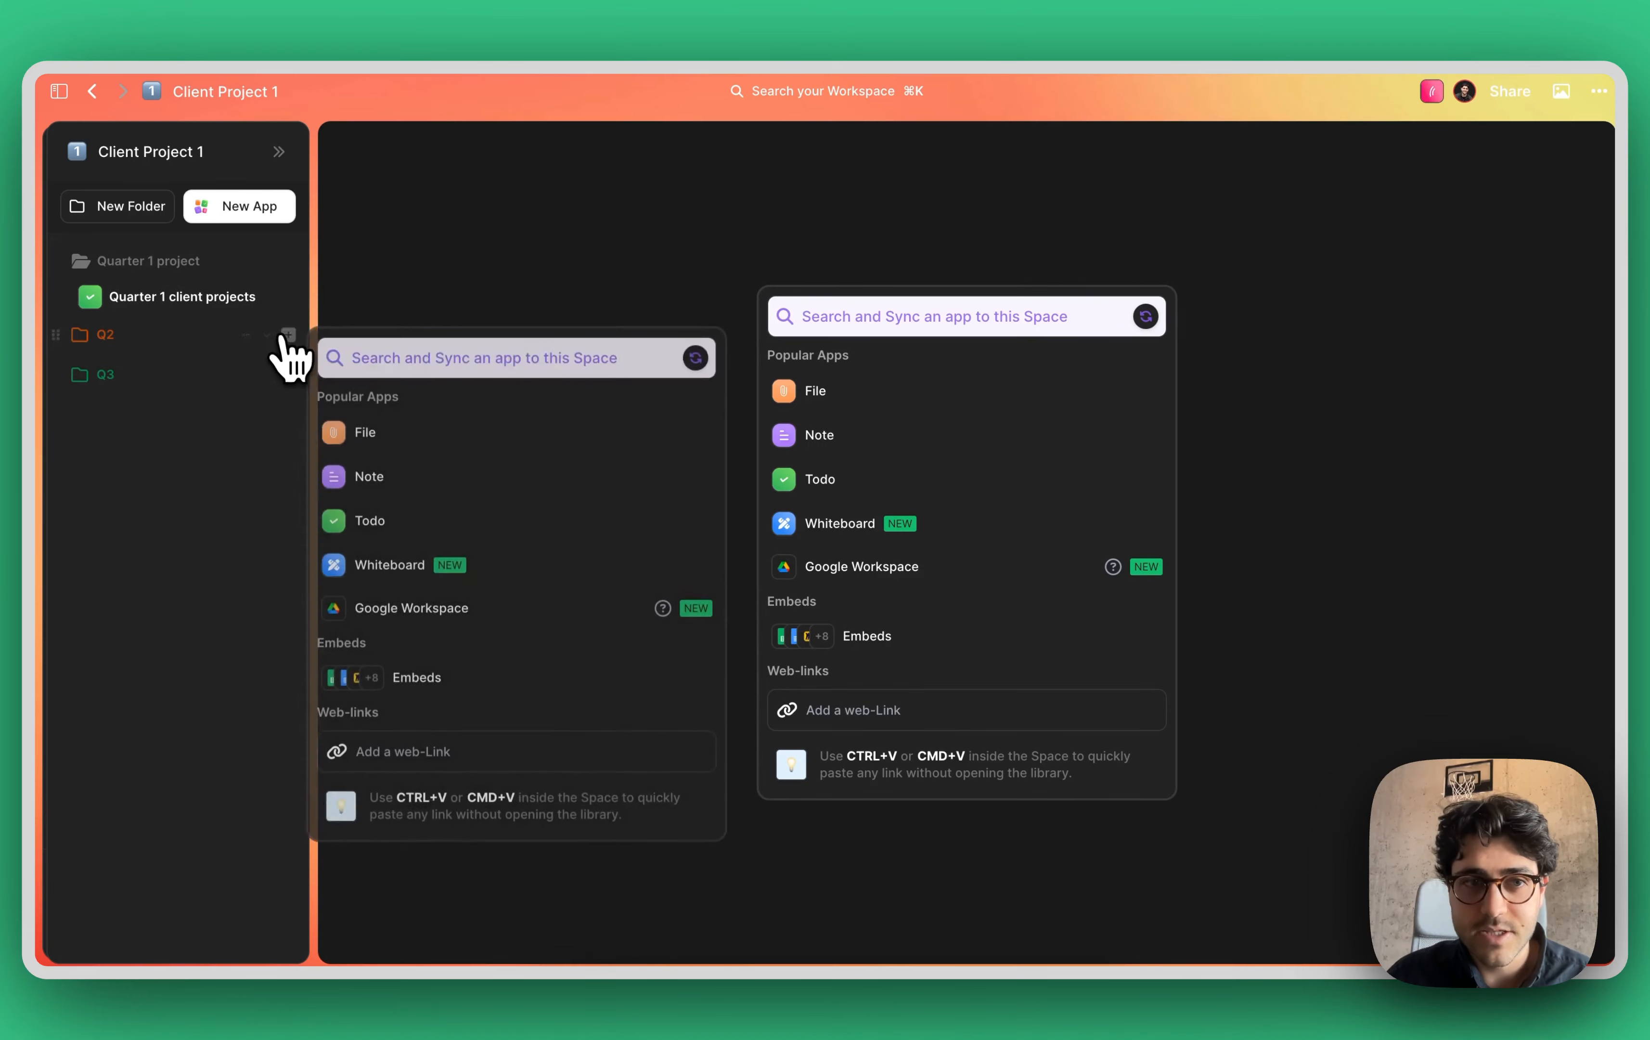
pyautogui.click(262, 210)
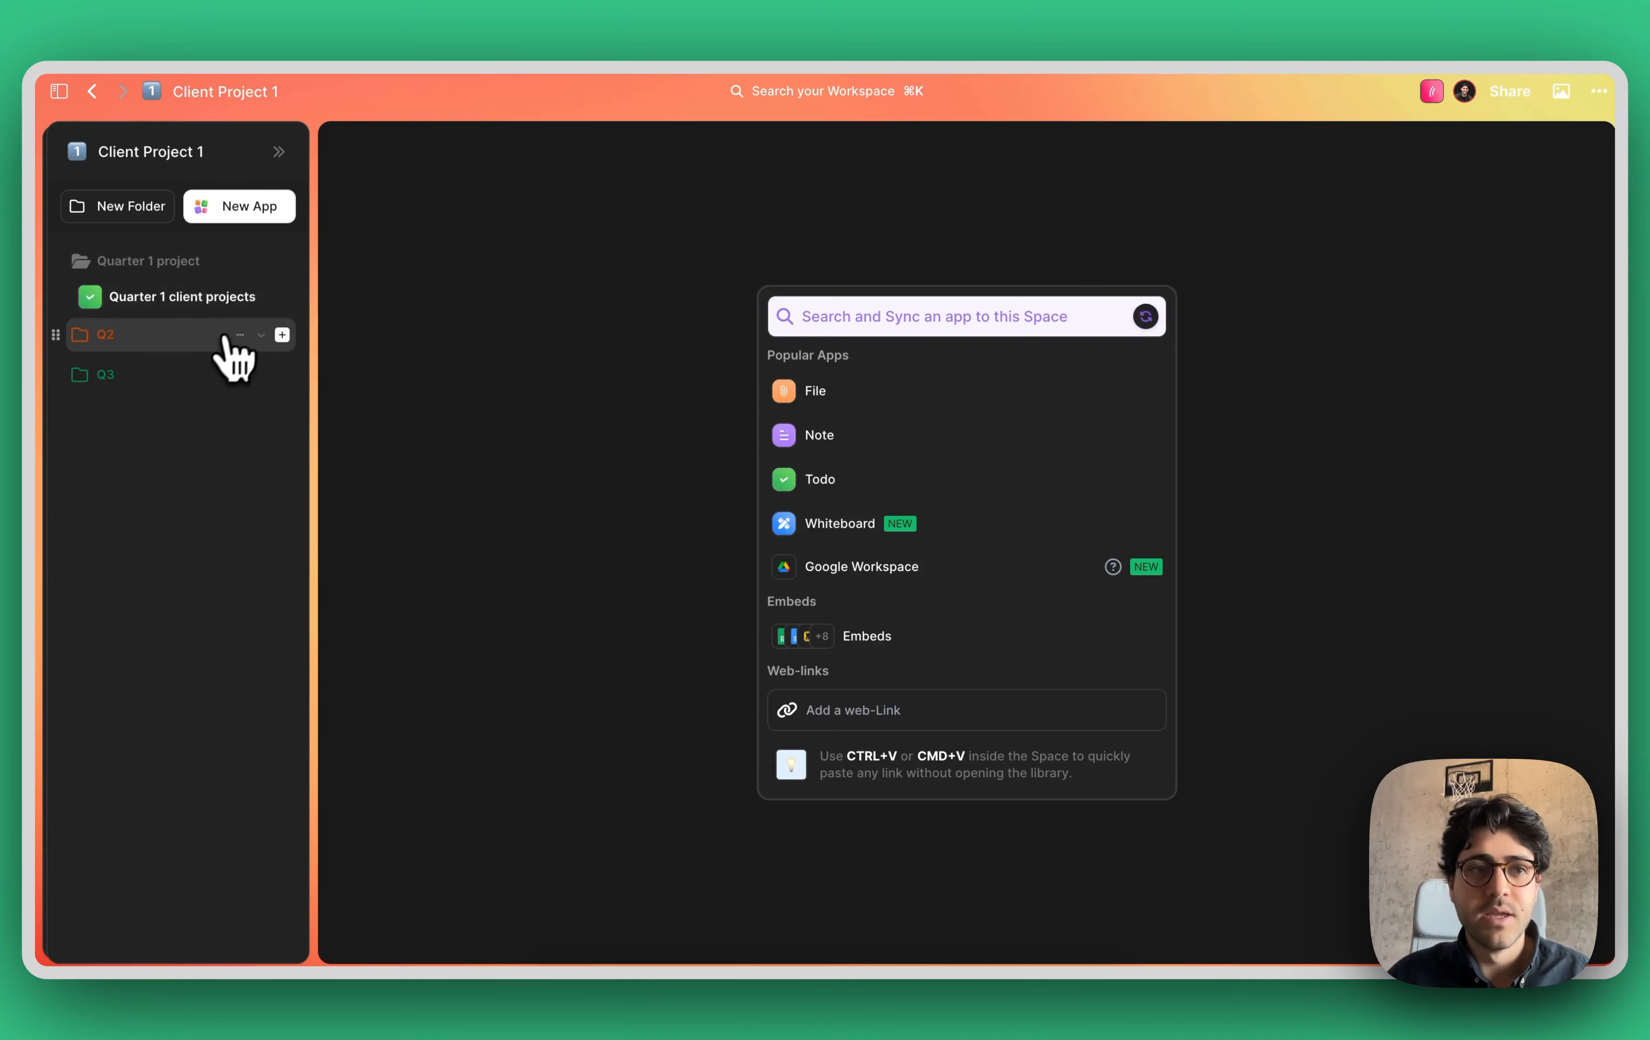
# - Add a File app to the Q2 folder and title it Q2 documents
pyautogui.click(282, 335)
pyautogui.click(405, 433)
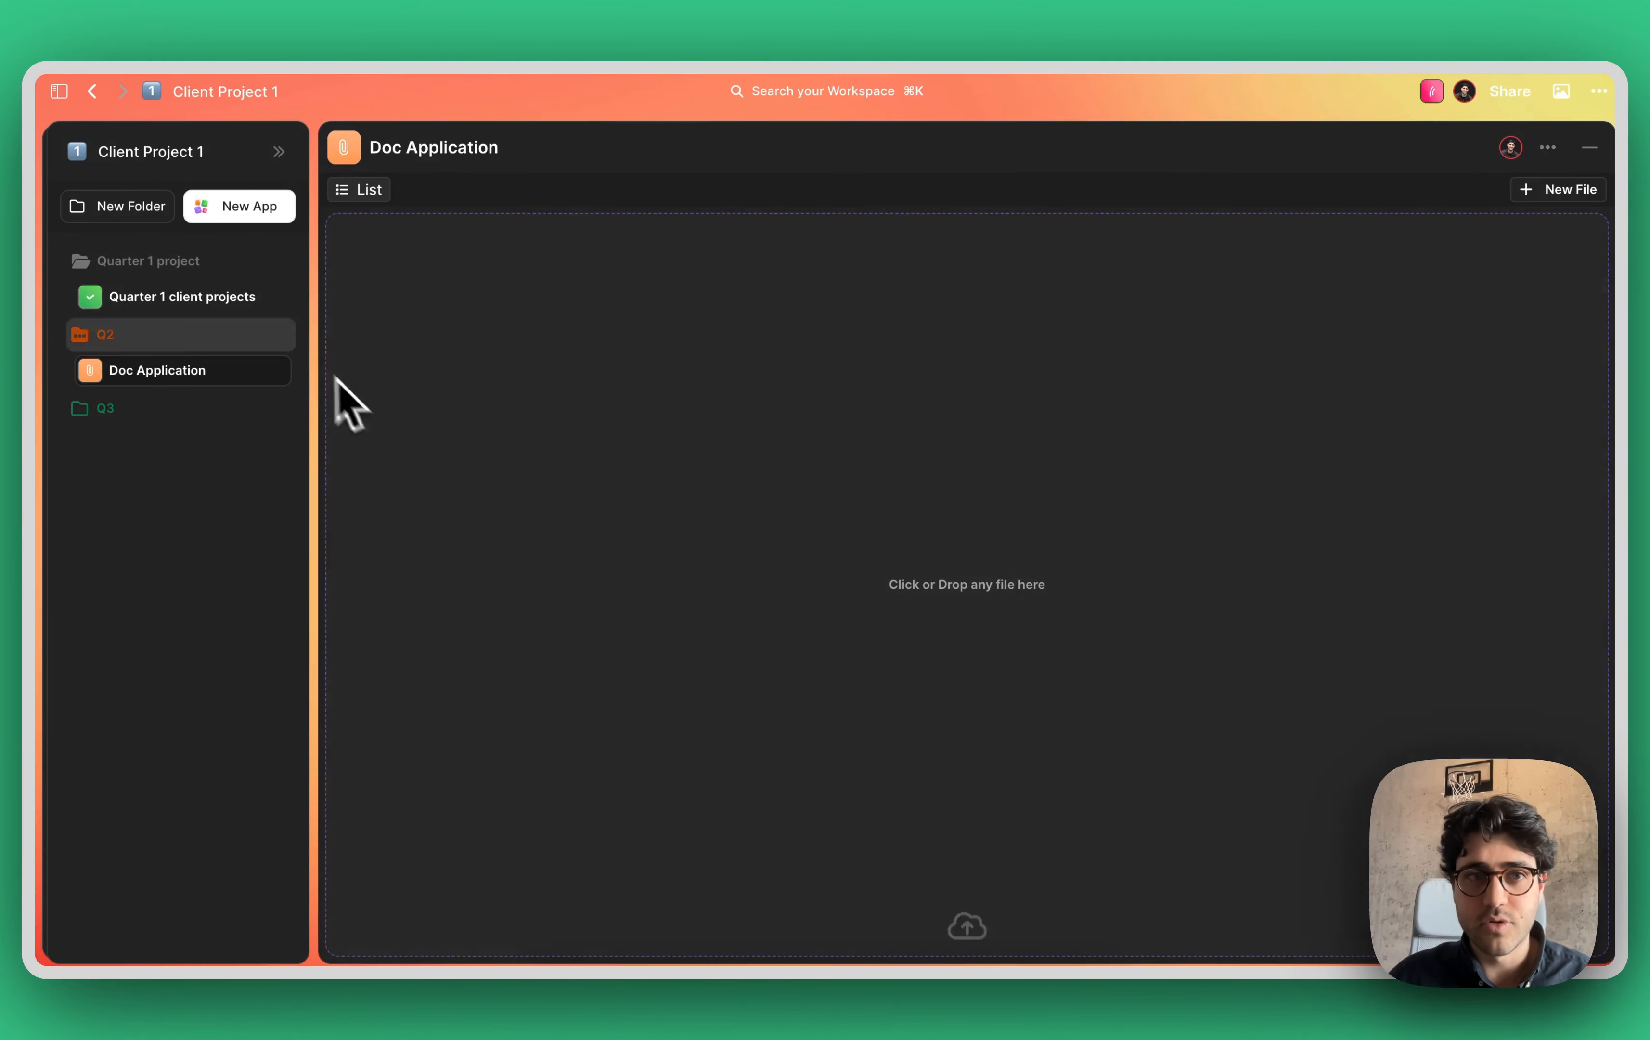
pyautogui.tripleClick(424, 151)
pyautogui.write('Q2 documents')
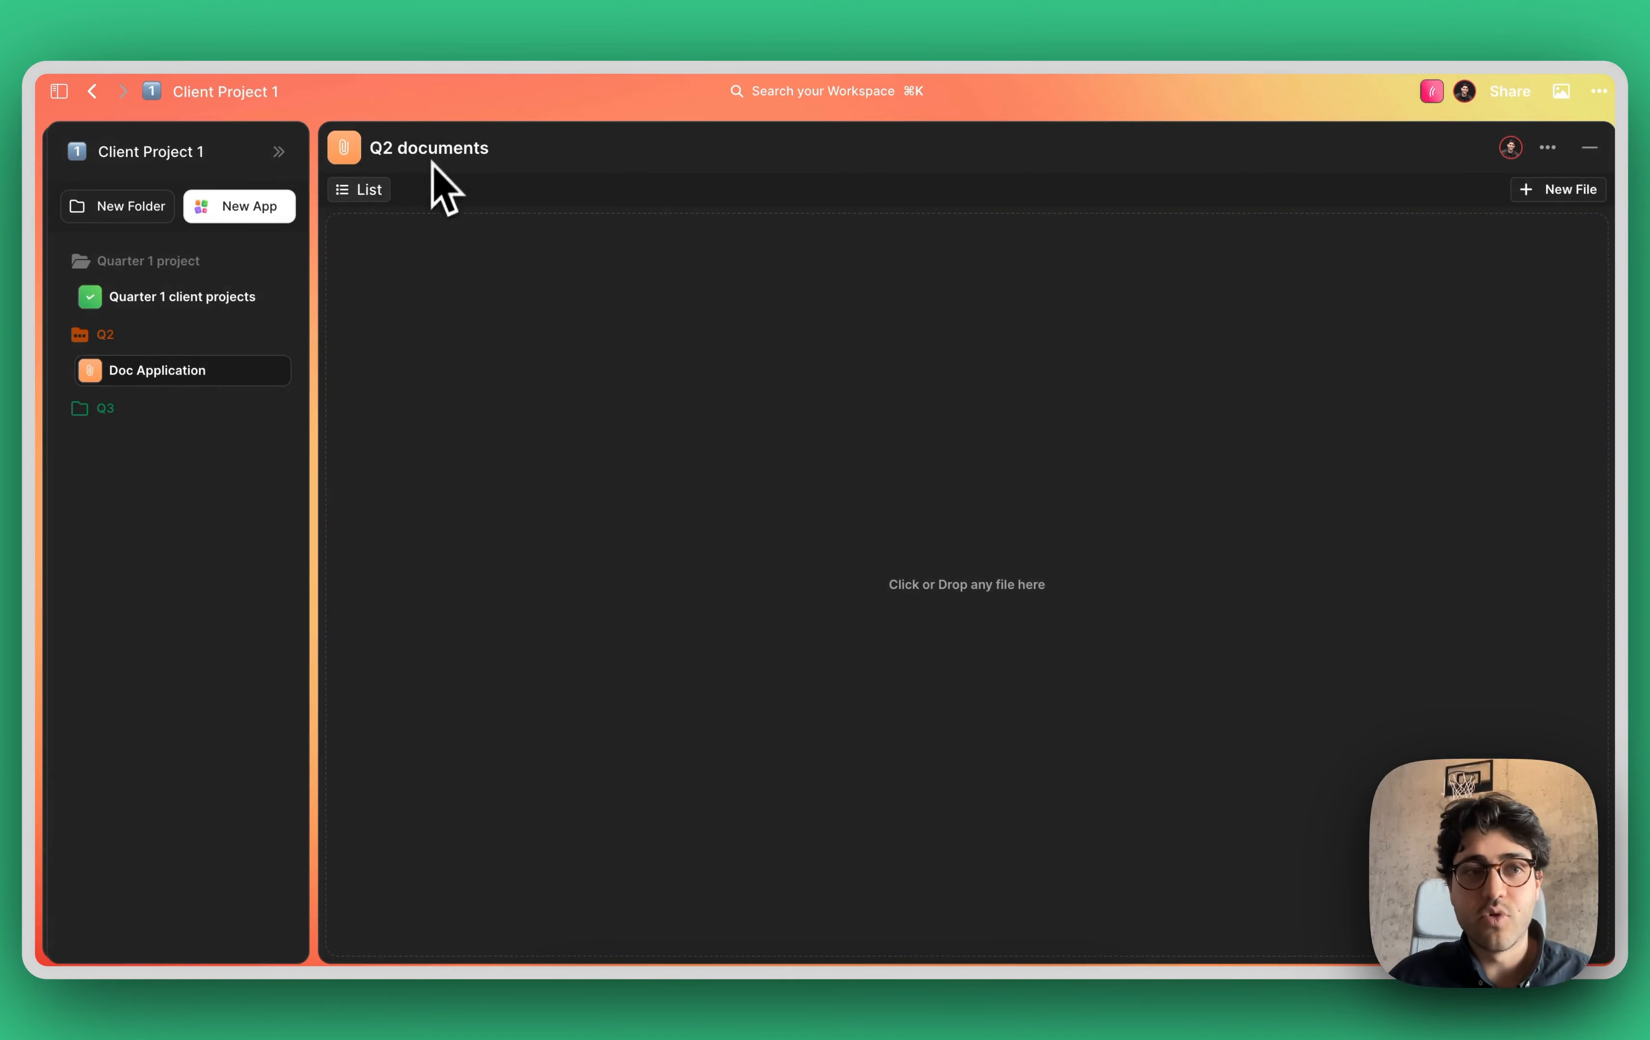
# - Add a Whiteboard app to the Q3 folder and close its view
pyautogui.click(282, 407)
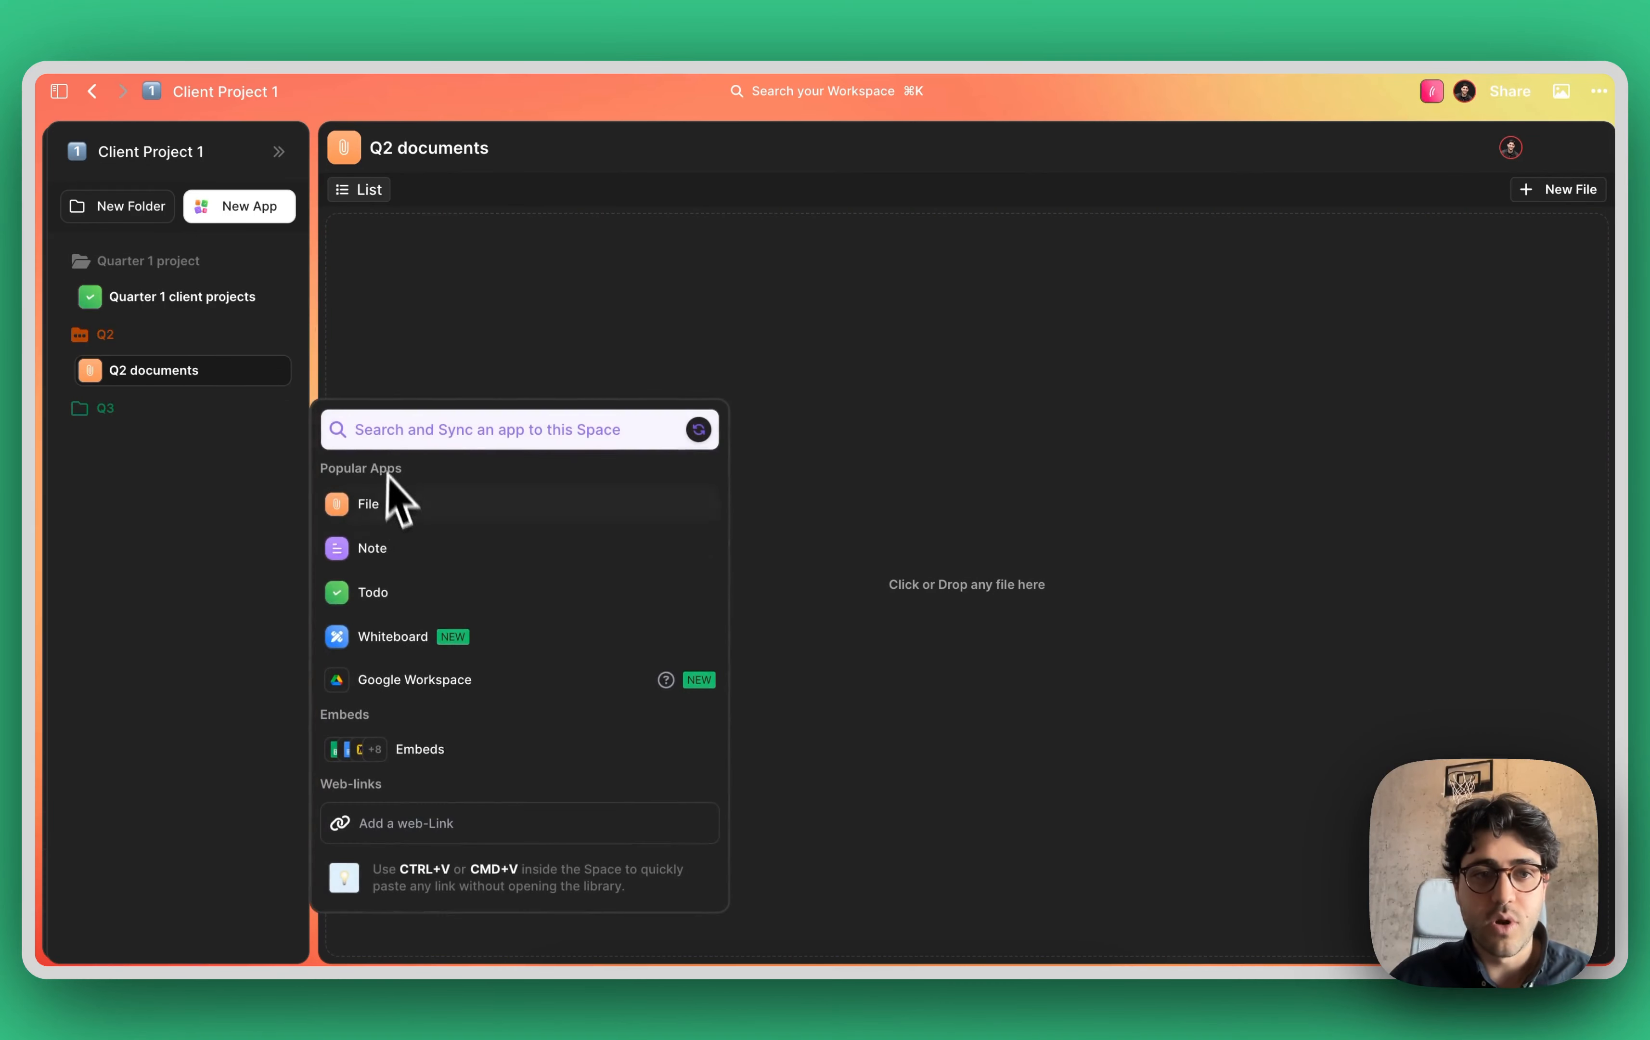
pyautogui.click(402, 635)
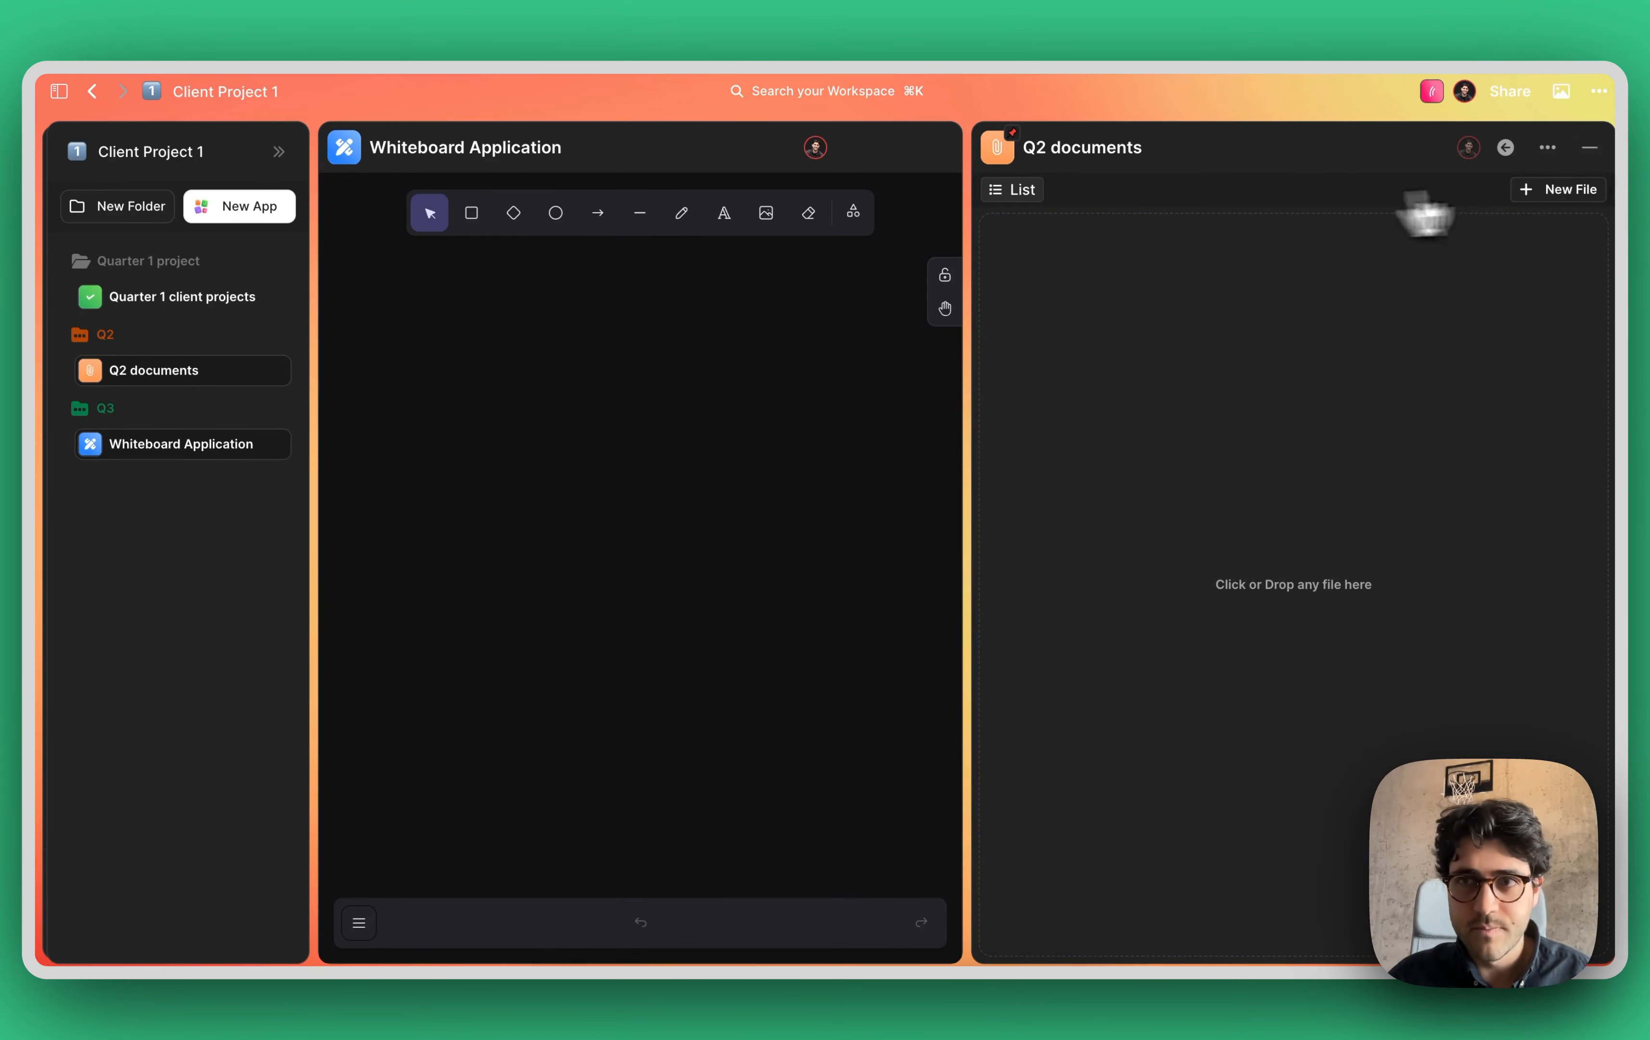
pyautogui.click(936, 147)
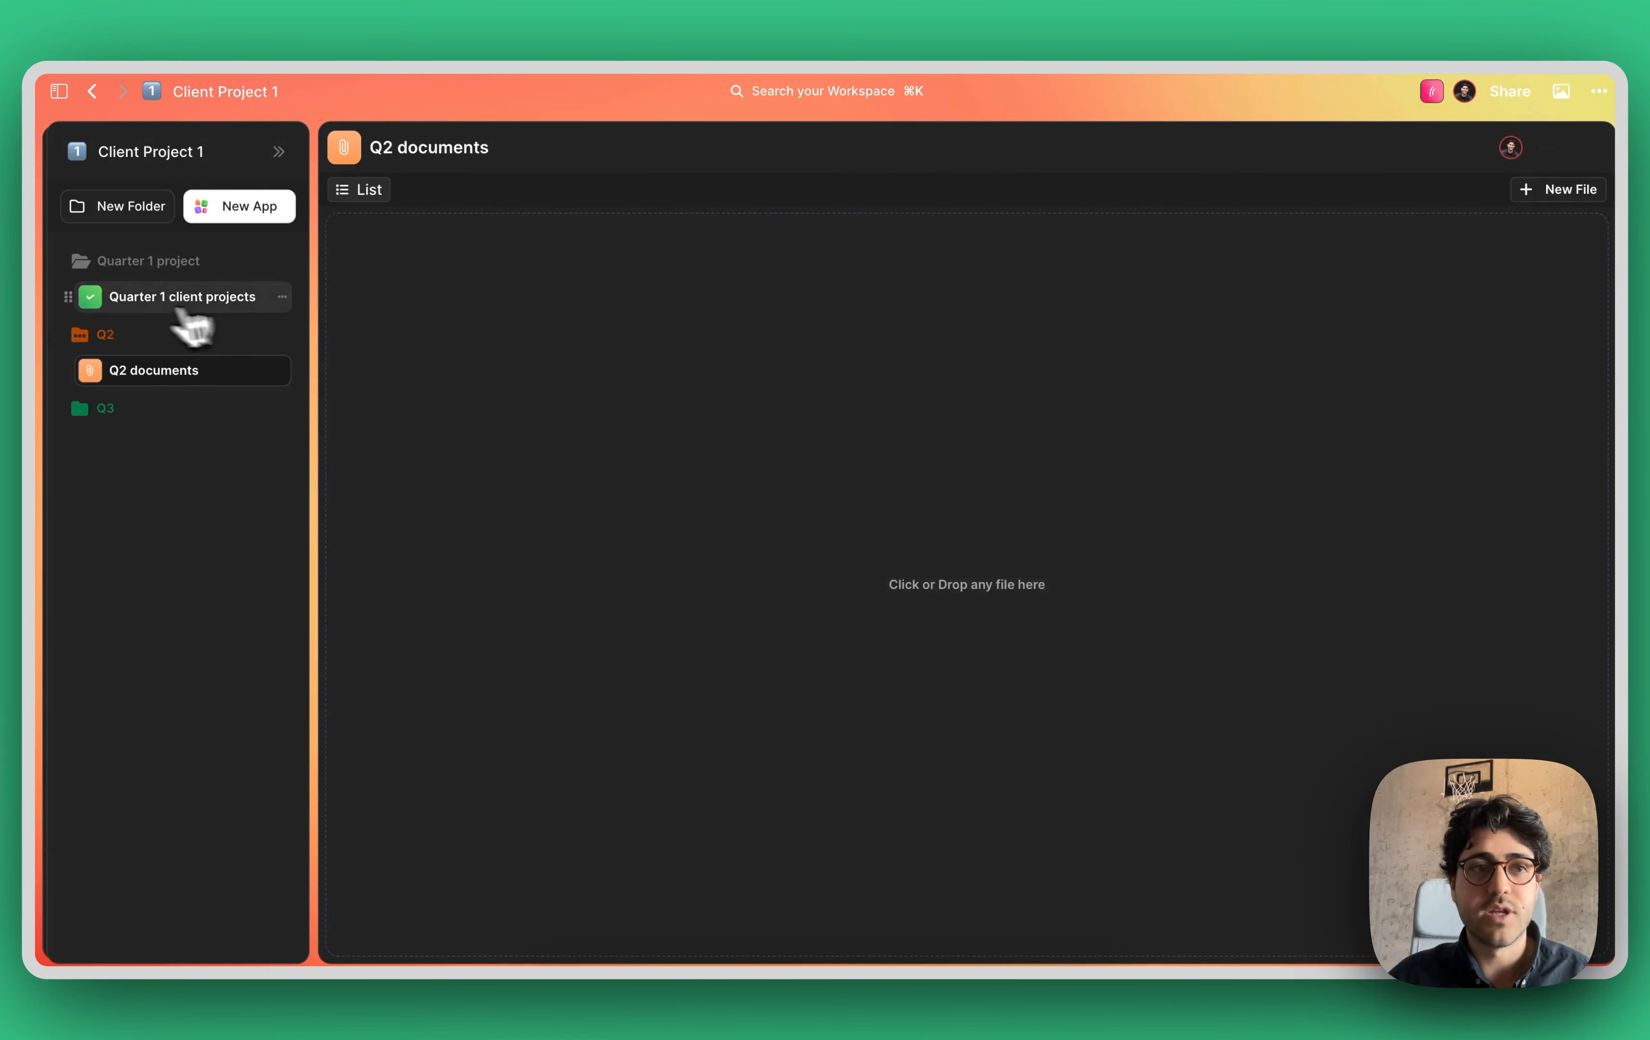
# - Show Quarter 1 client projects in place of Q2 documents and display it as a Kanban board
pyautogui.click(138, 296)
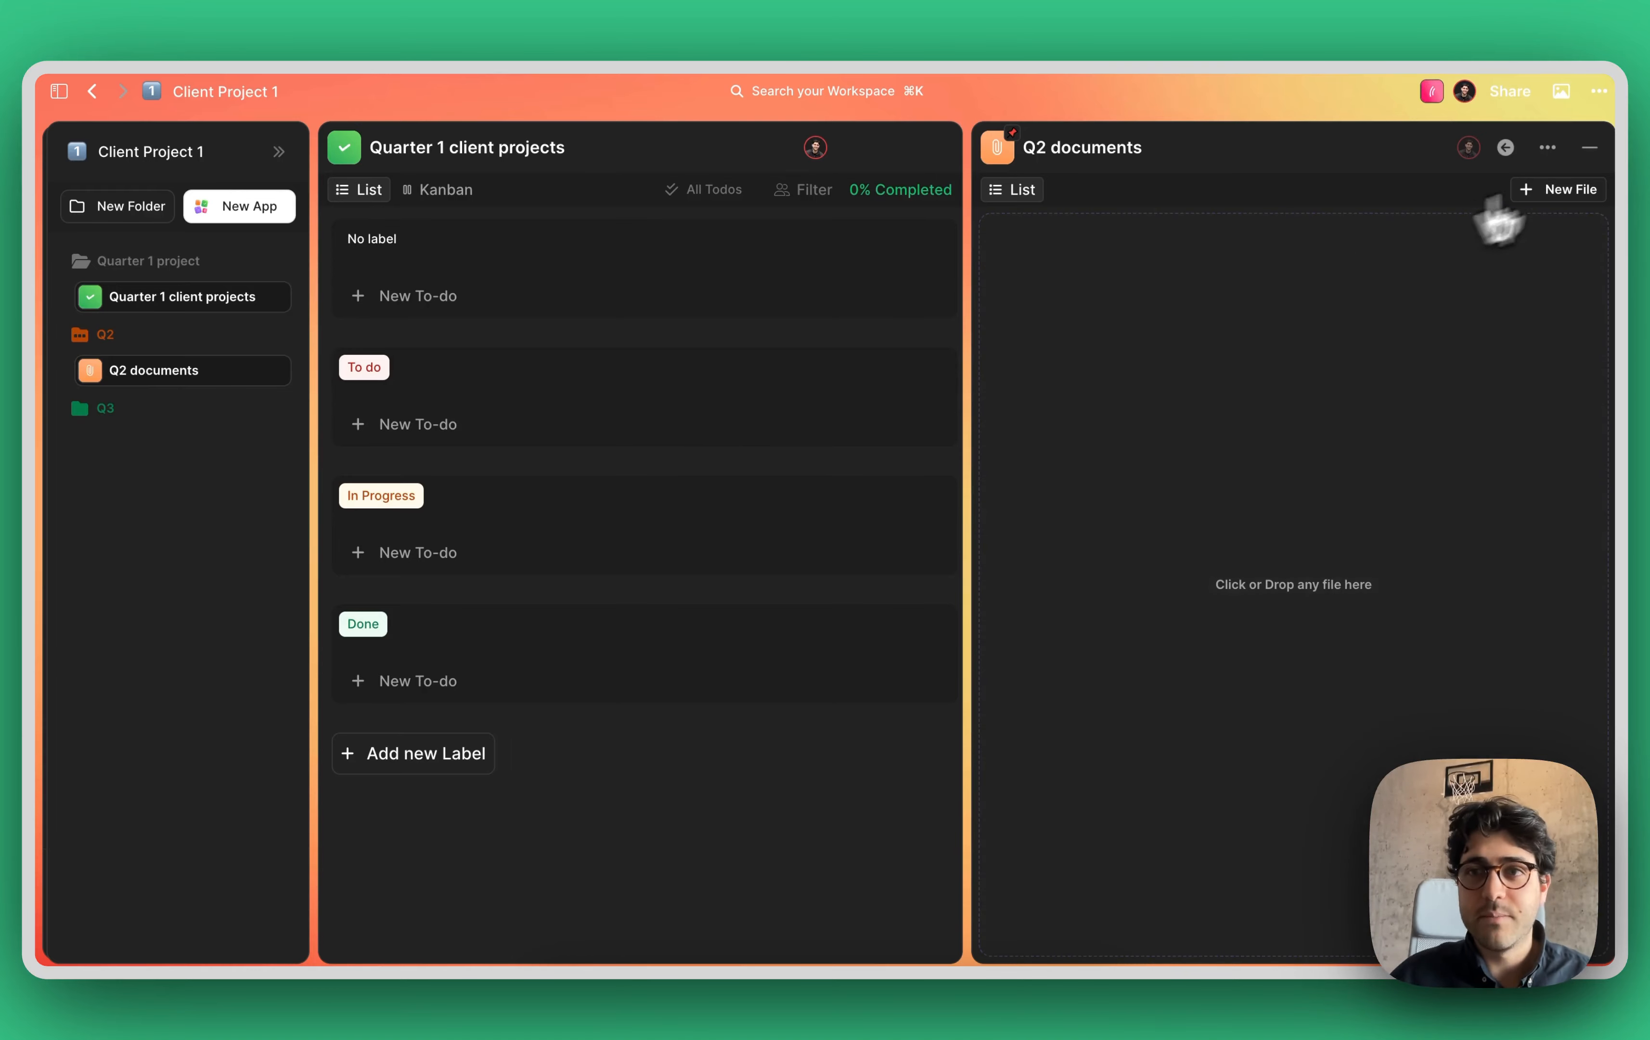
pyautogui.click(1589, 147)
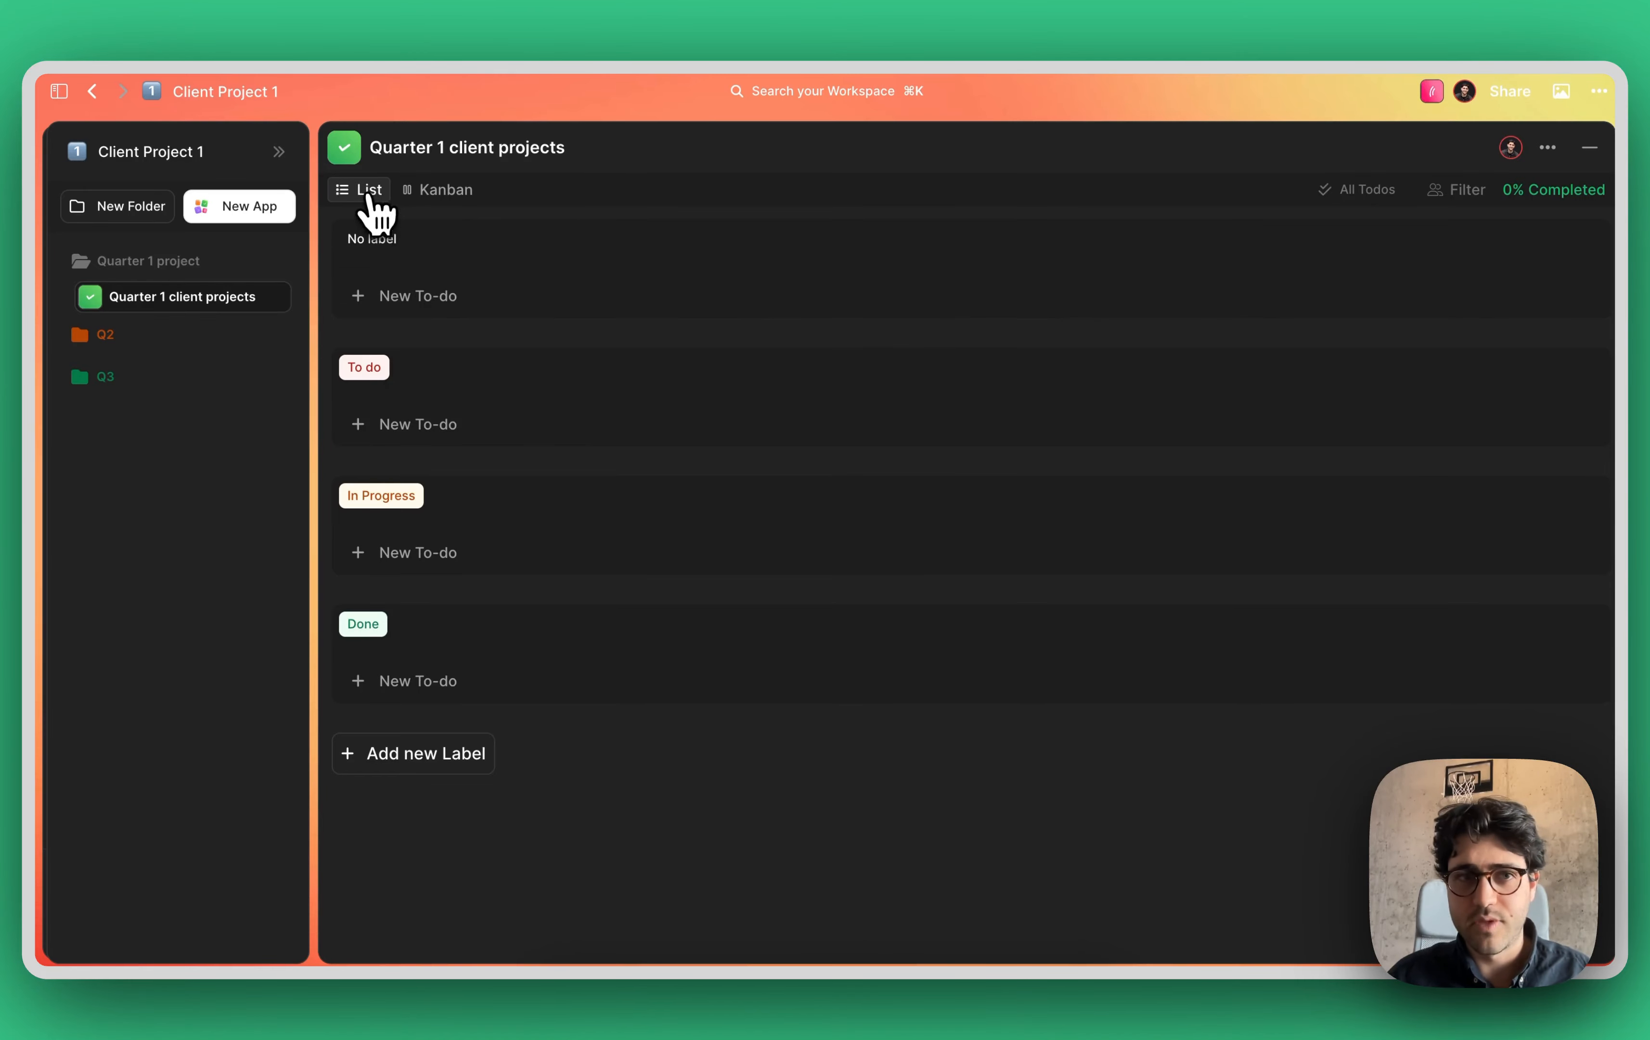
pyautogui.click(443, 191)
# - Create a to-do named Typical todo under No label, assign it to yourself and set its due date to June 12
pyautogui.click(411, 300)
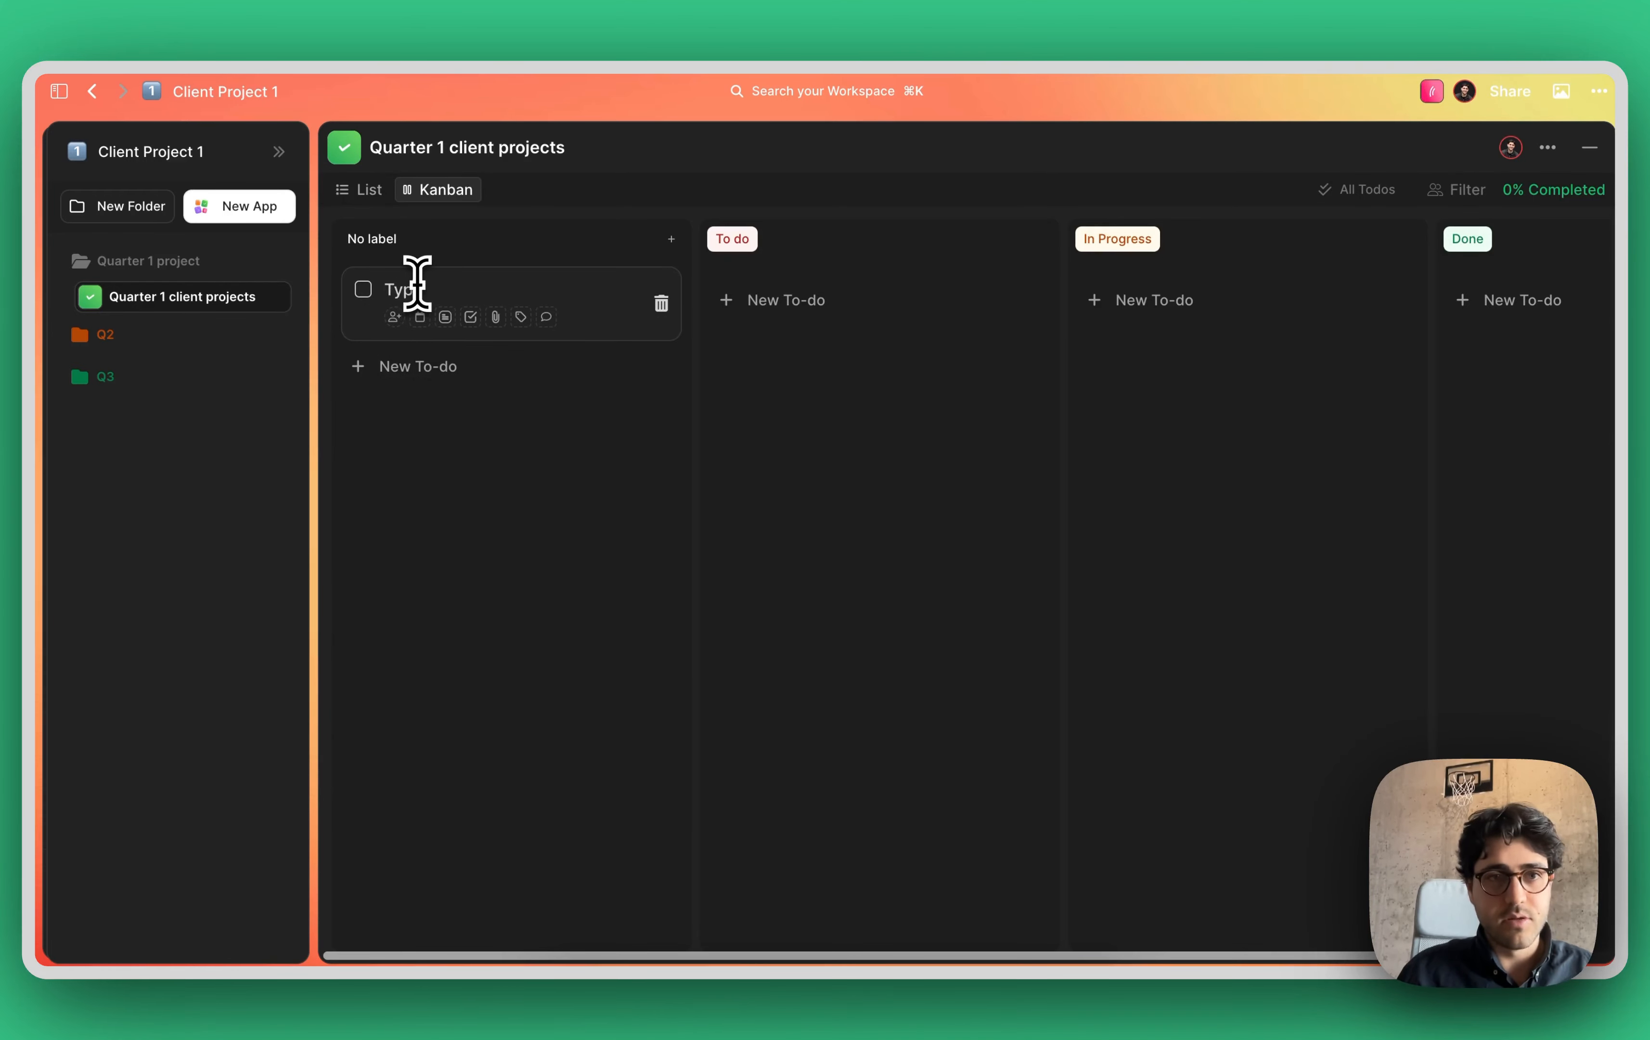
pyautogui.click(393, 317)
pyautogui.click(460, 419)
pyautogui.click(423, 320)
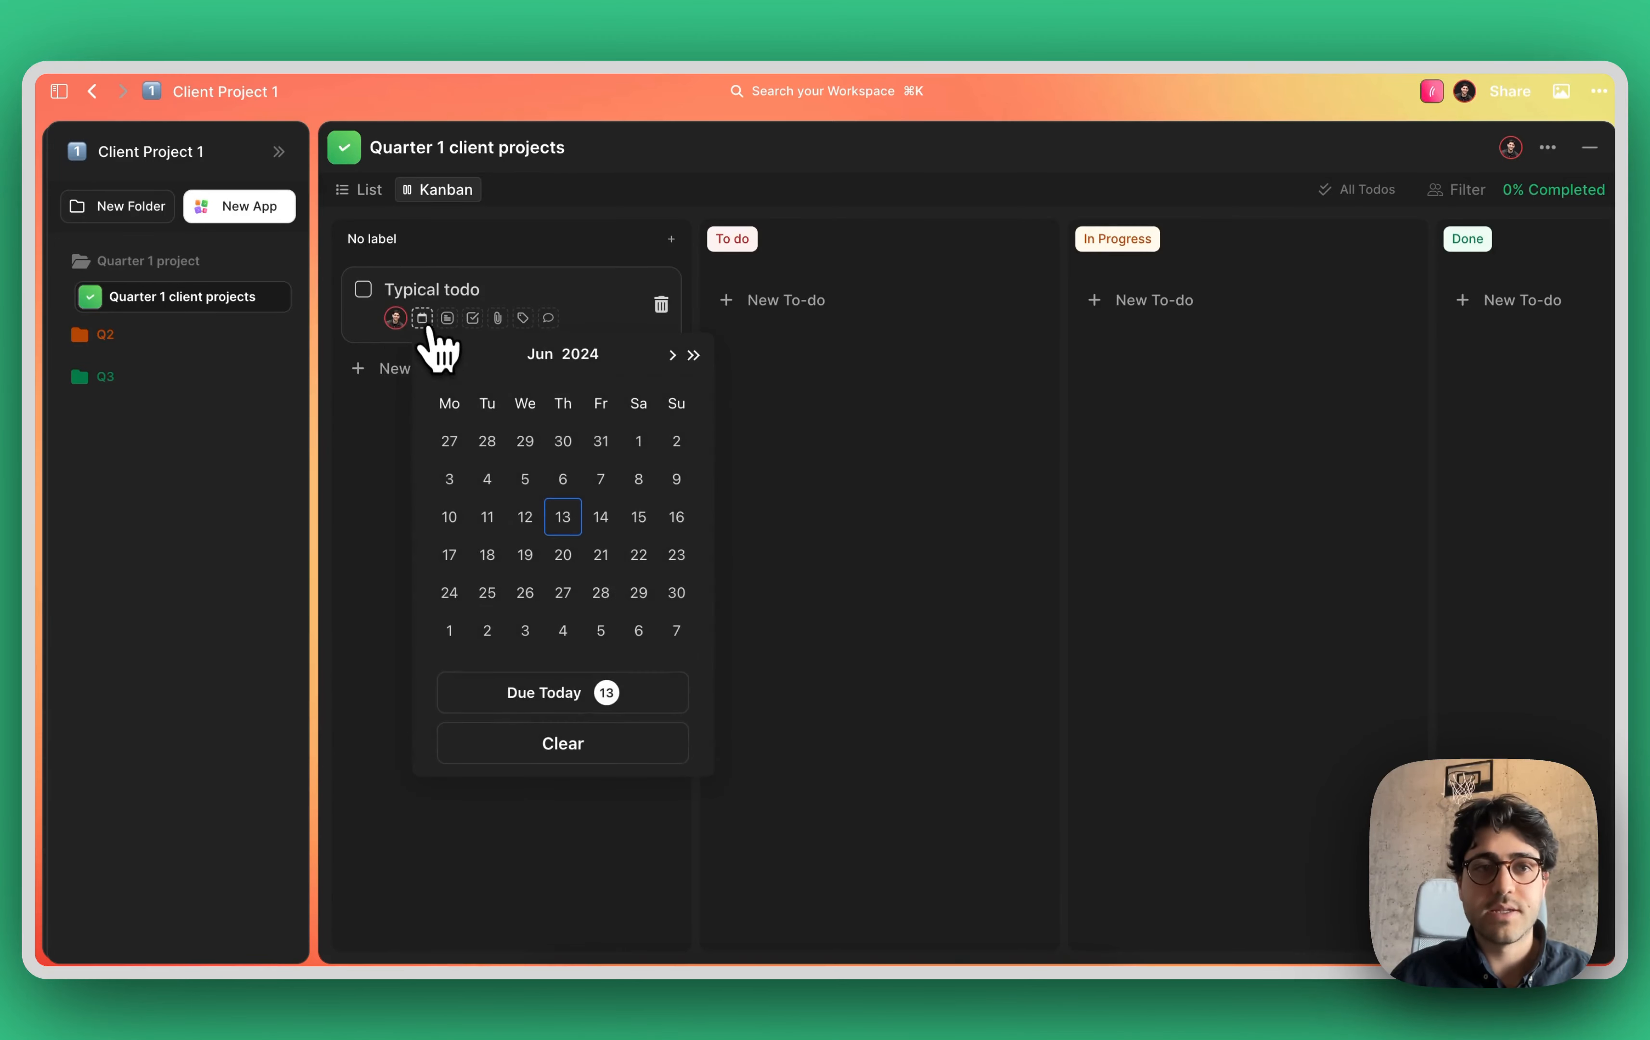
pyautogui.click(527, 515)
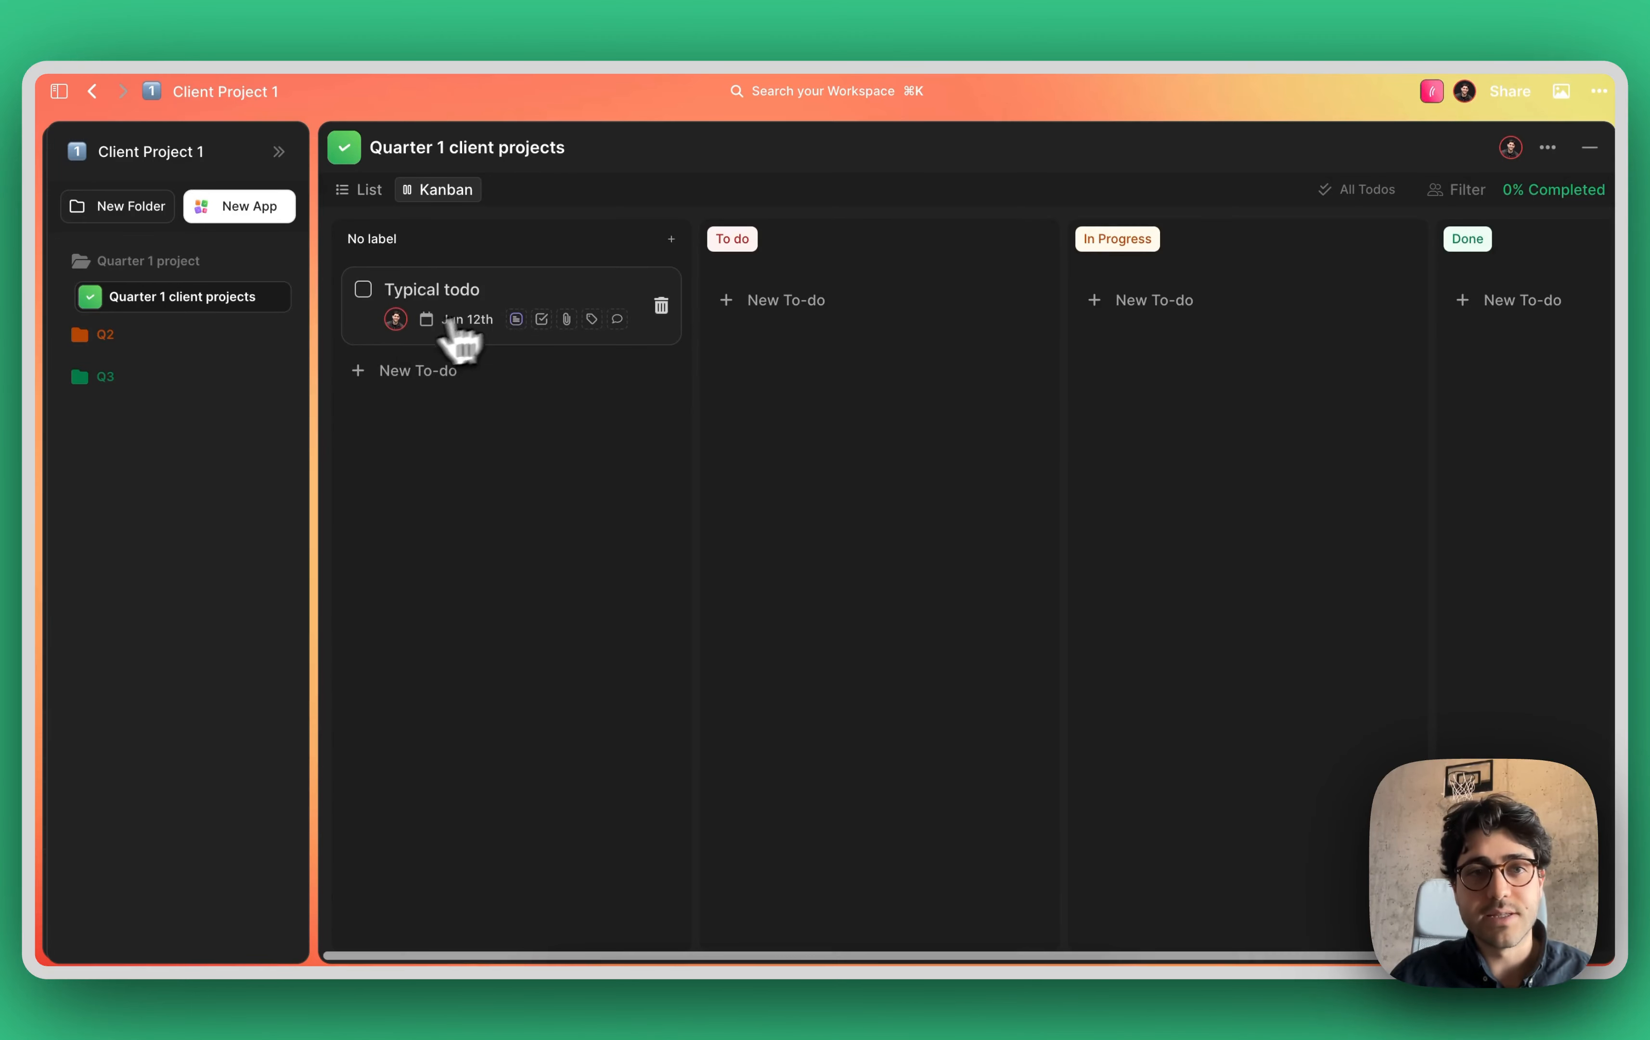
# - Open Typical todo's description, add a subtask named asdasd to the to-do, and view that subtask's own subtask list
pyautogui.click(517, 319)
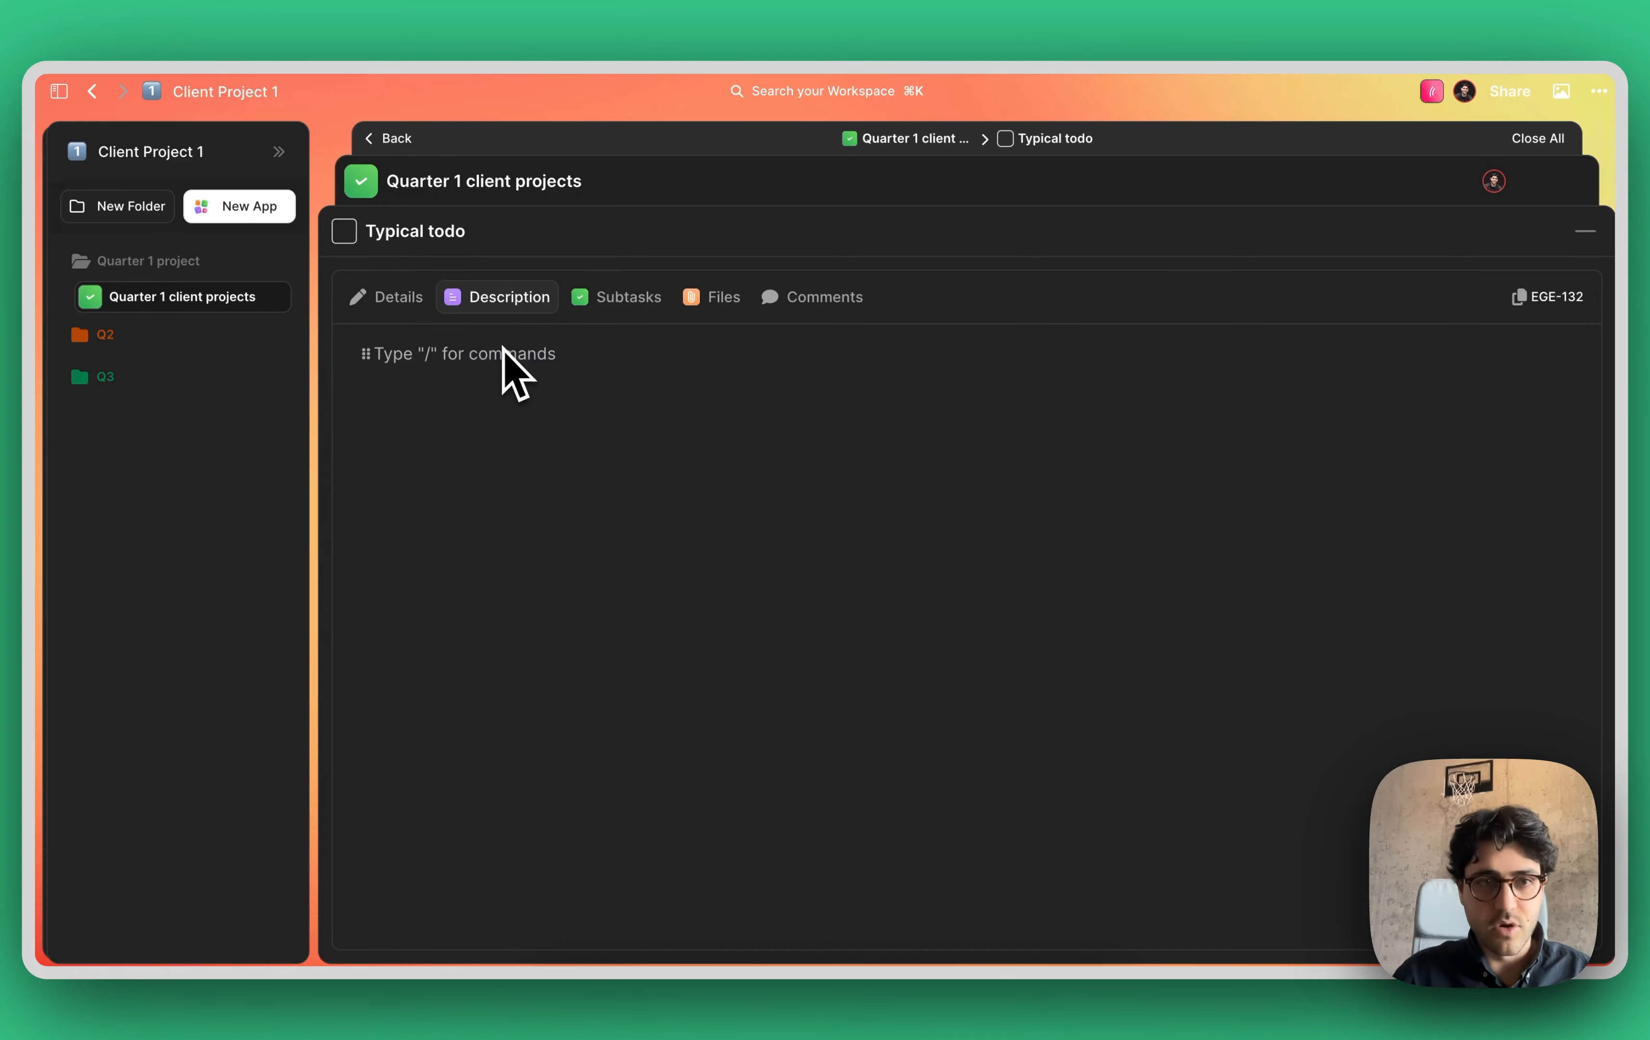
pyautogui.click(642, 297)
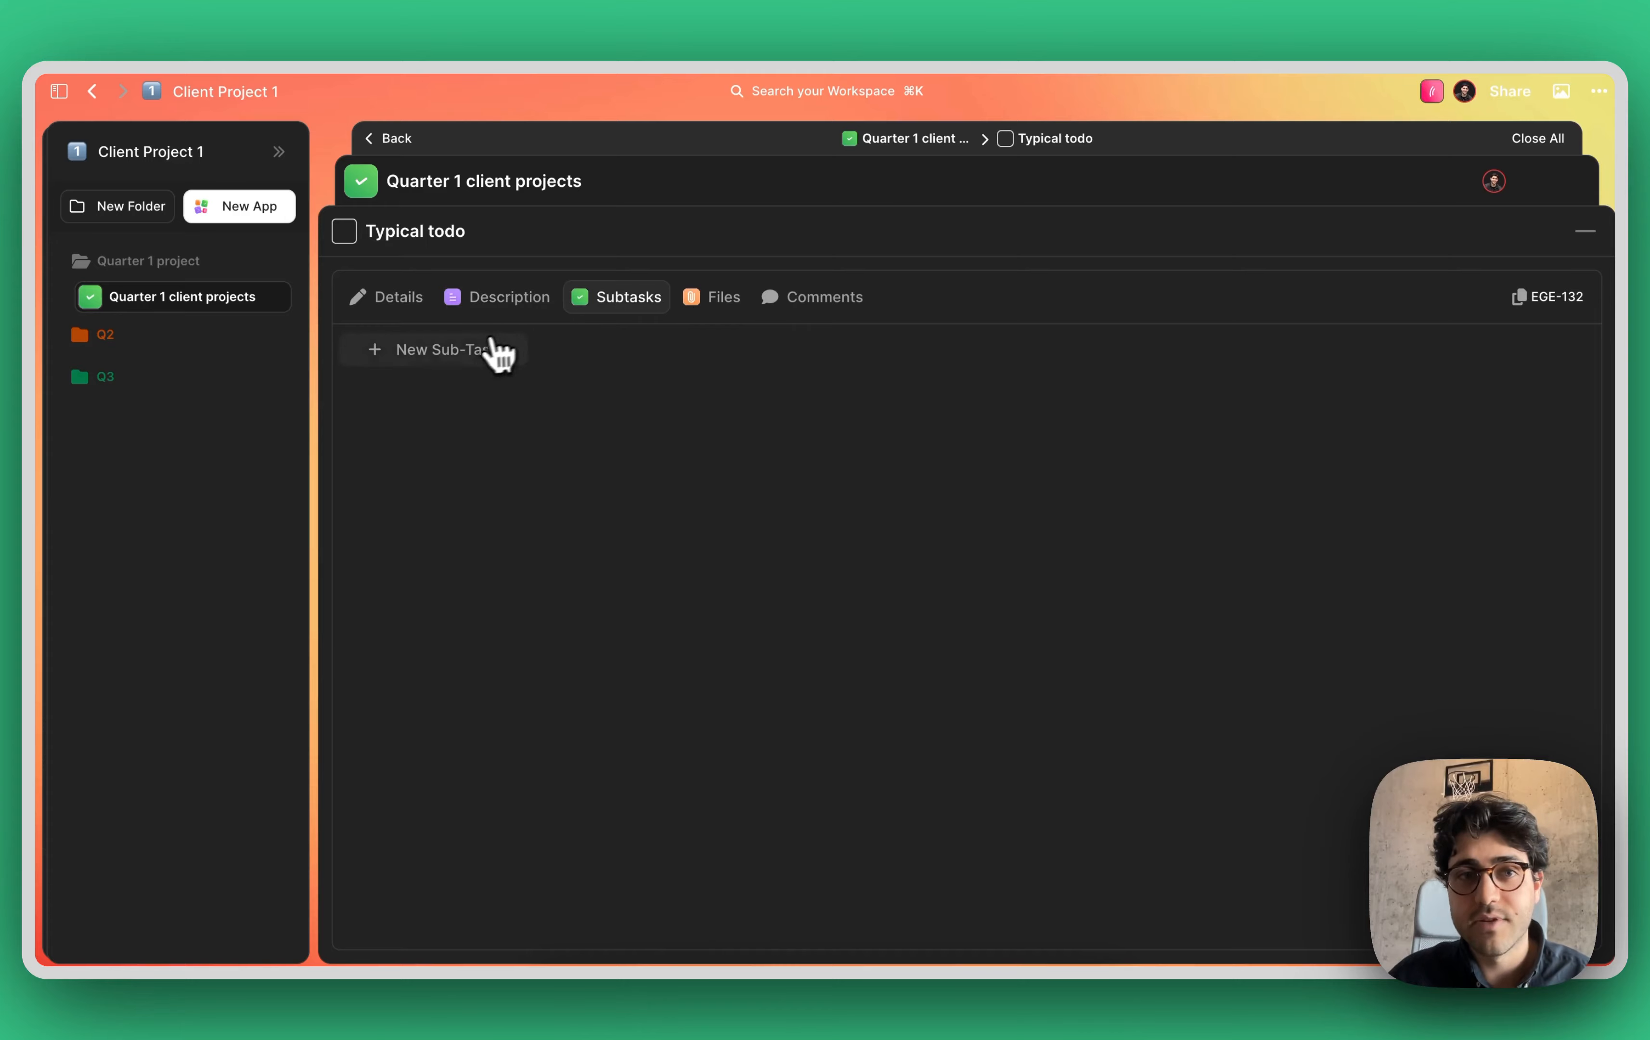
pyautogui.click(475, 346)
pyautogui.write('asdasd')
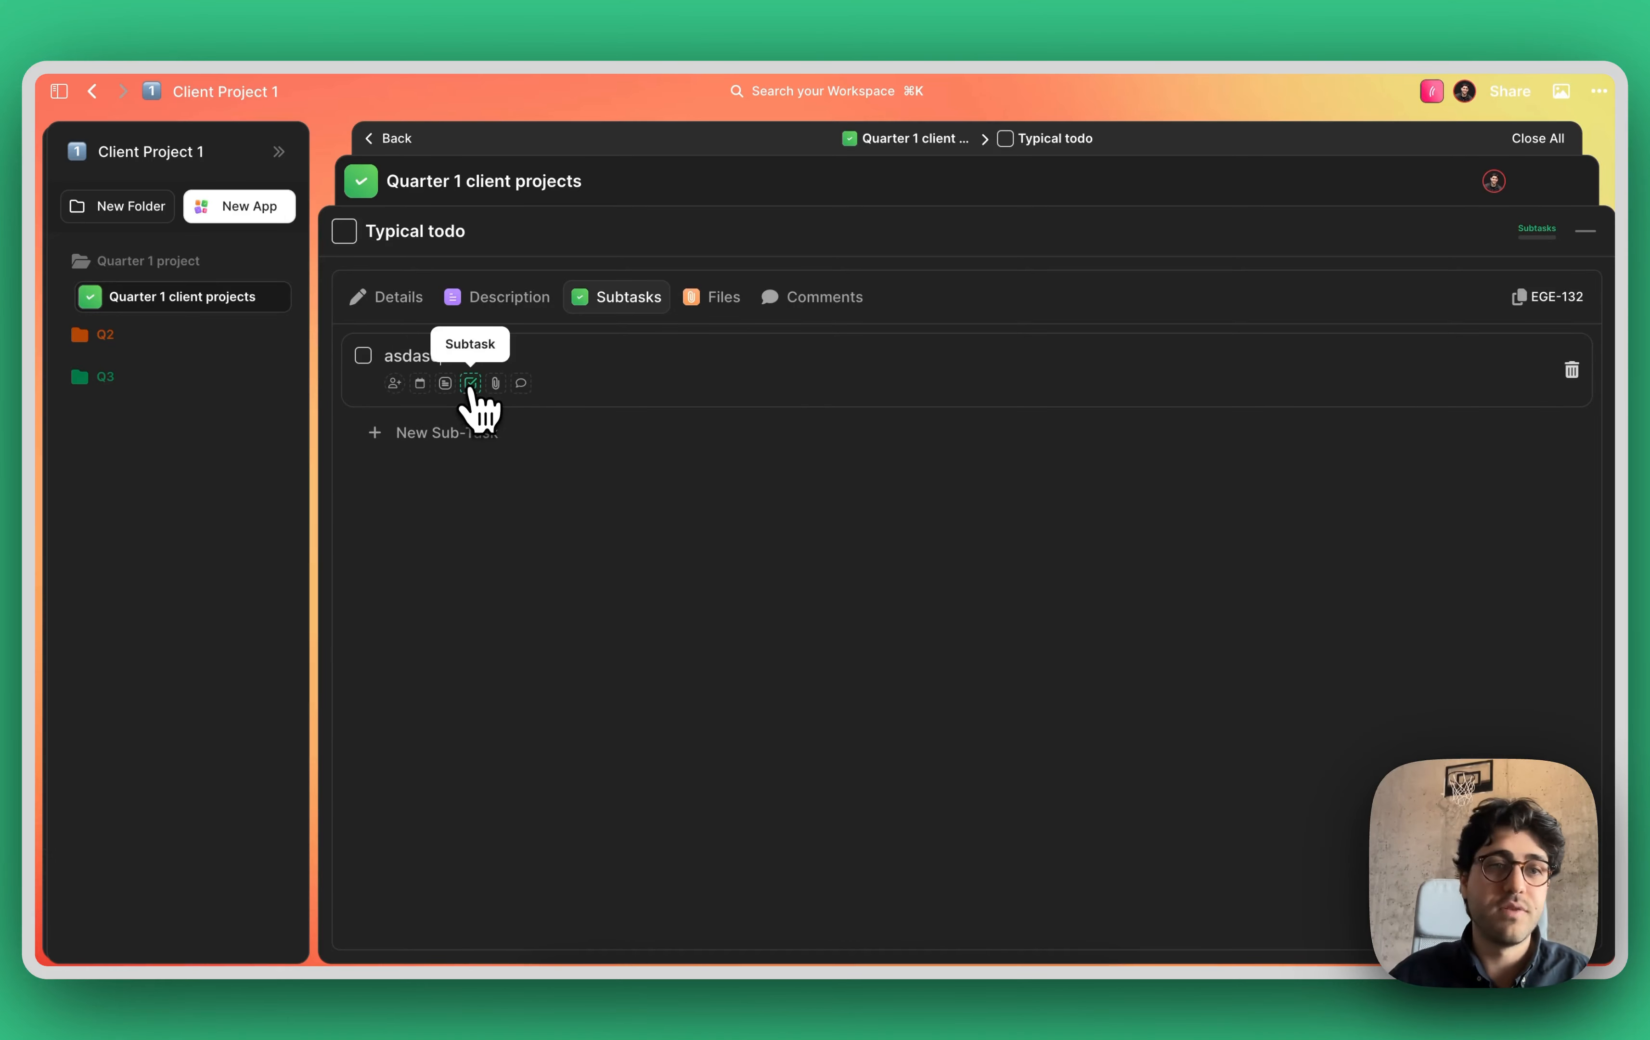
pyautogui.click(471, 383)
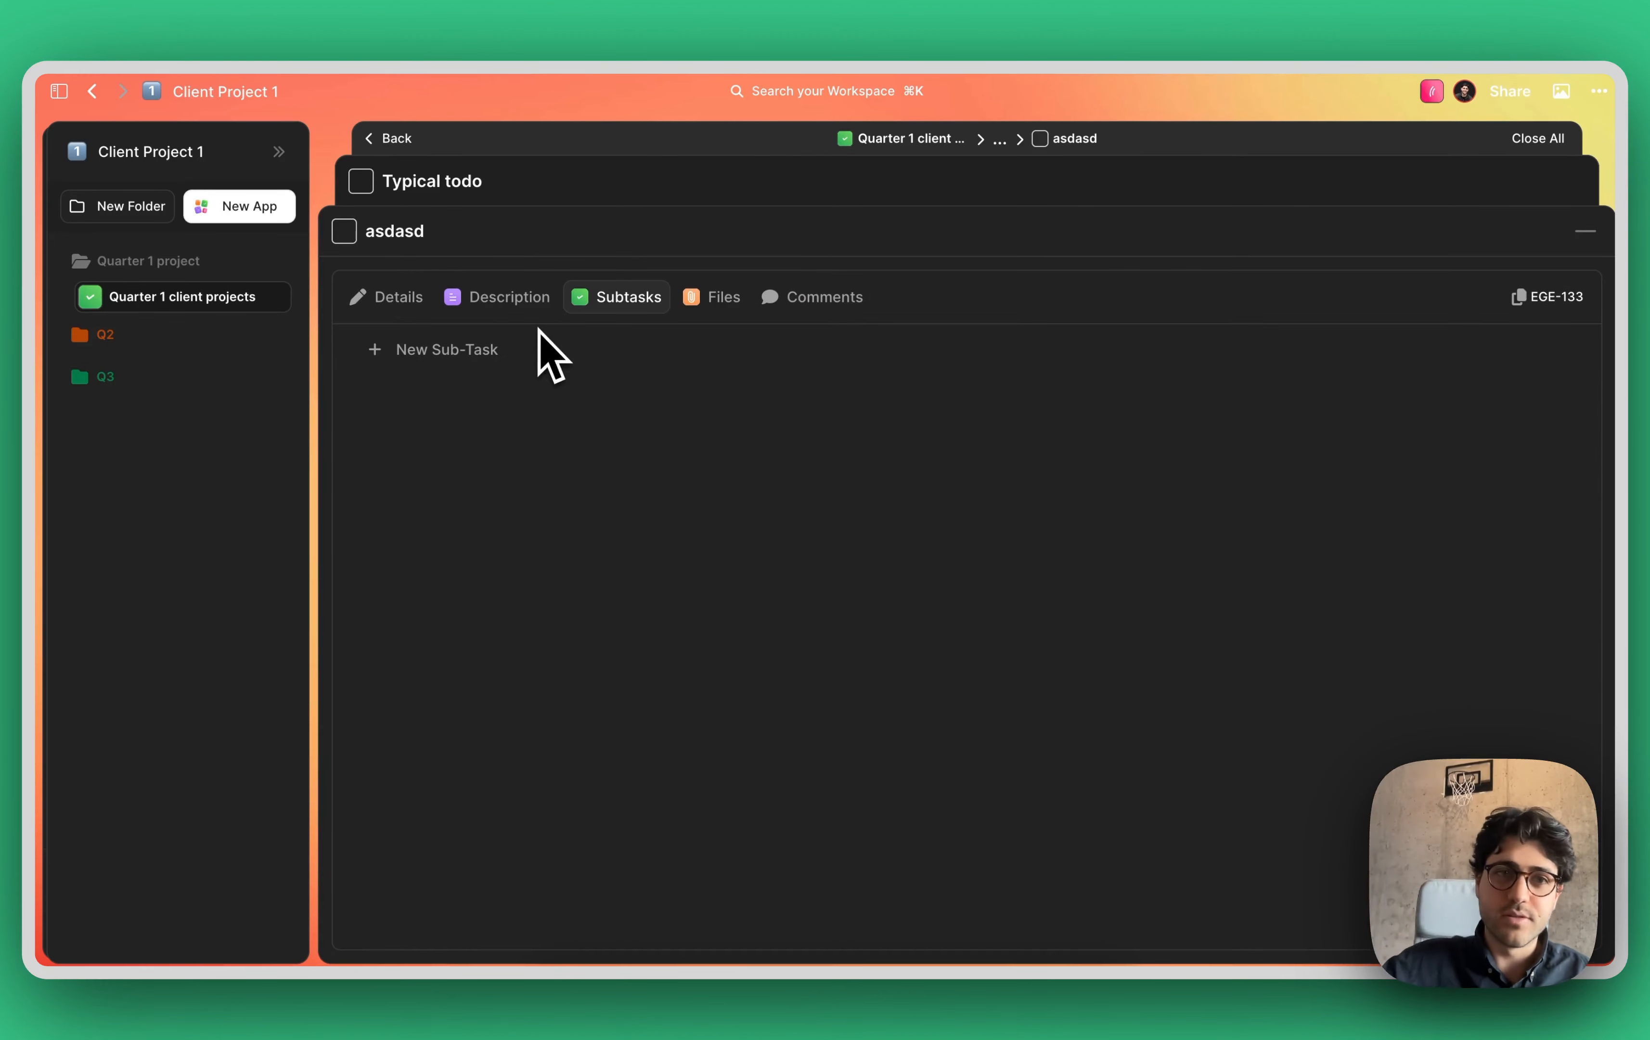
pyautogui.press('Escape')
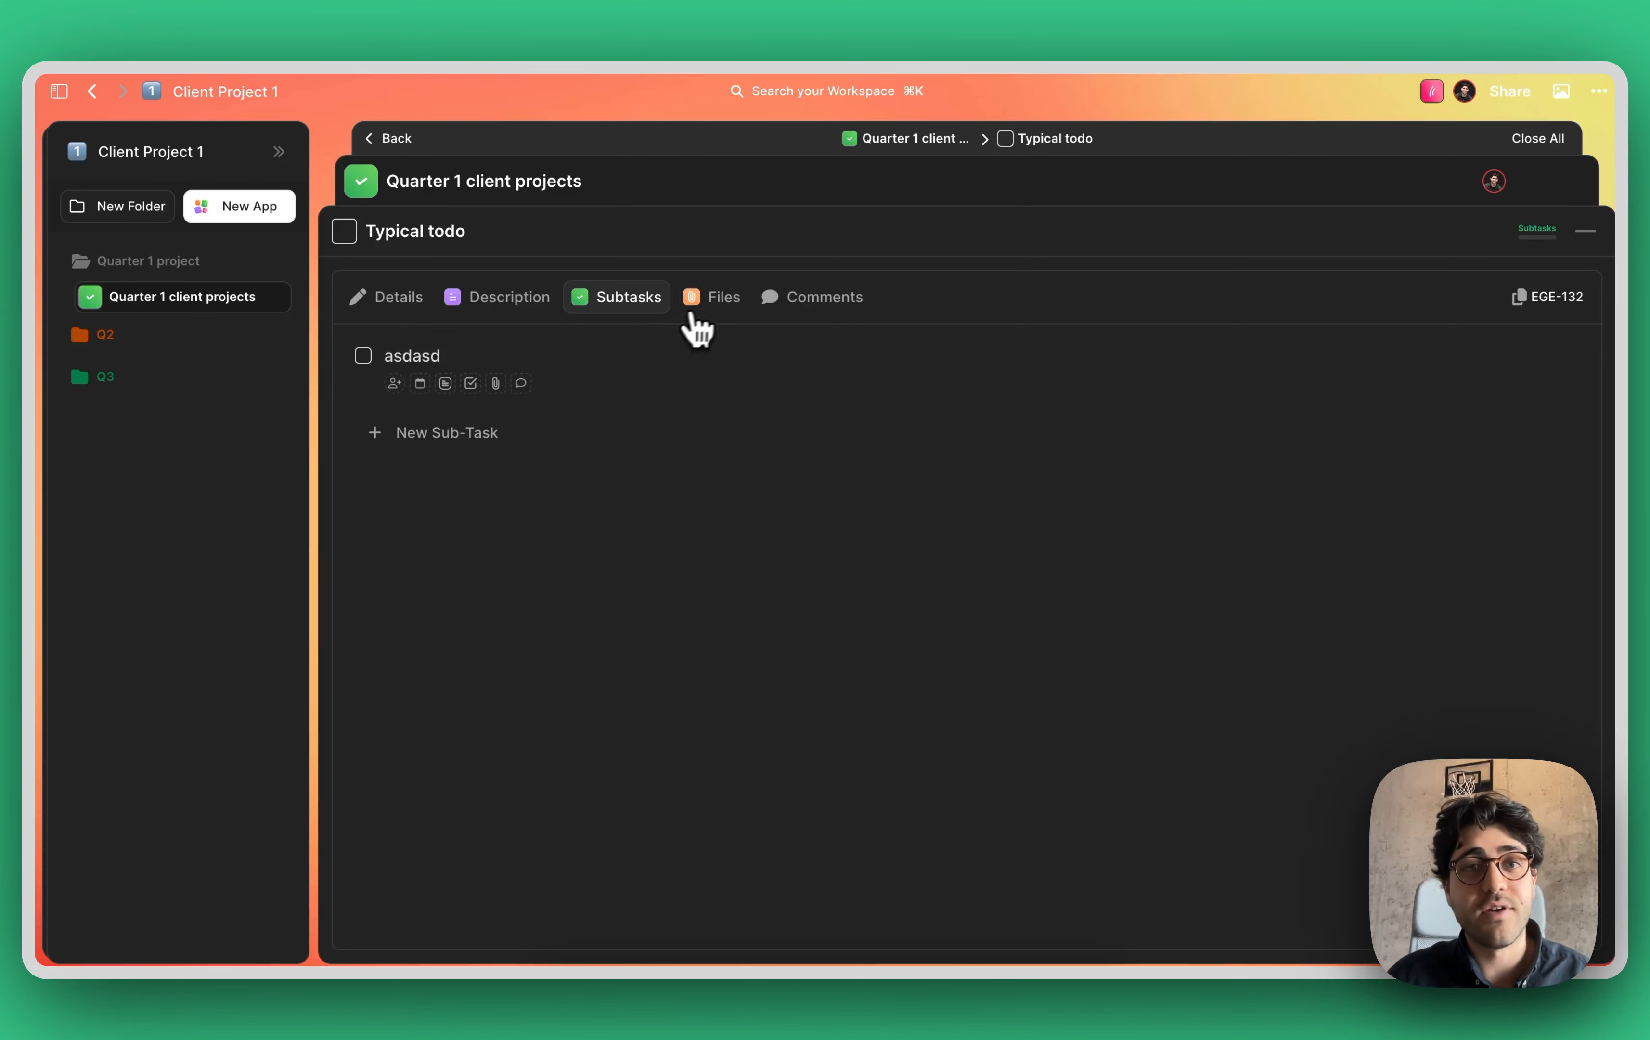
# - Turn on the activity logs in Typical todo's comments, post the comment Hey! and return to the Kanban board
pyautogui.click(791, 299)
pyautogui.click(1570, 295)
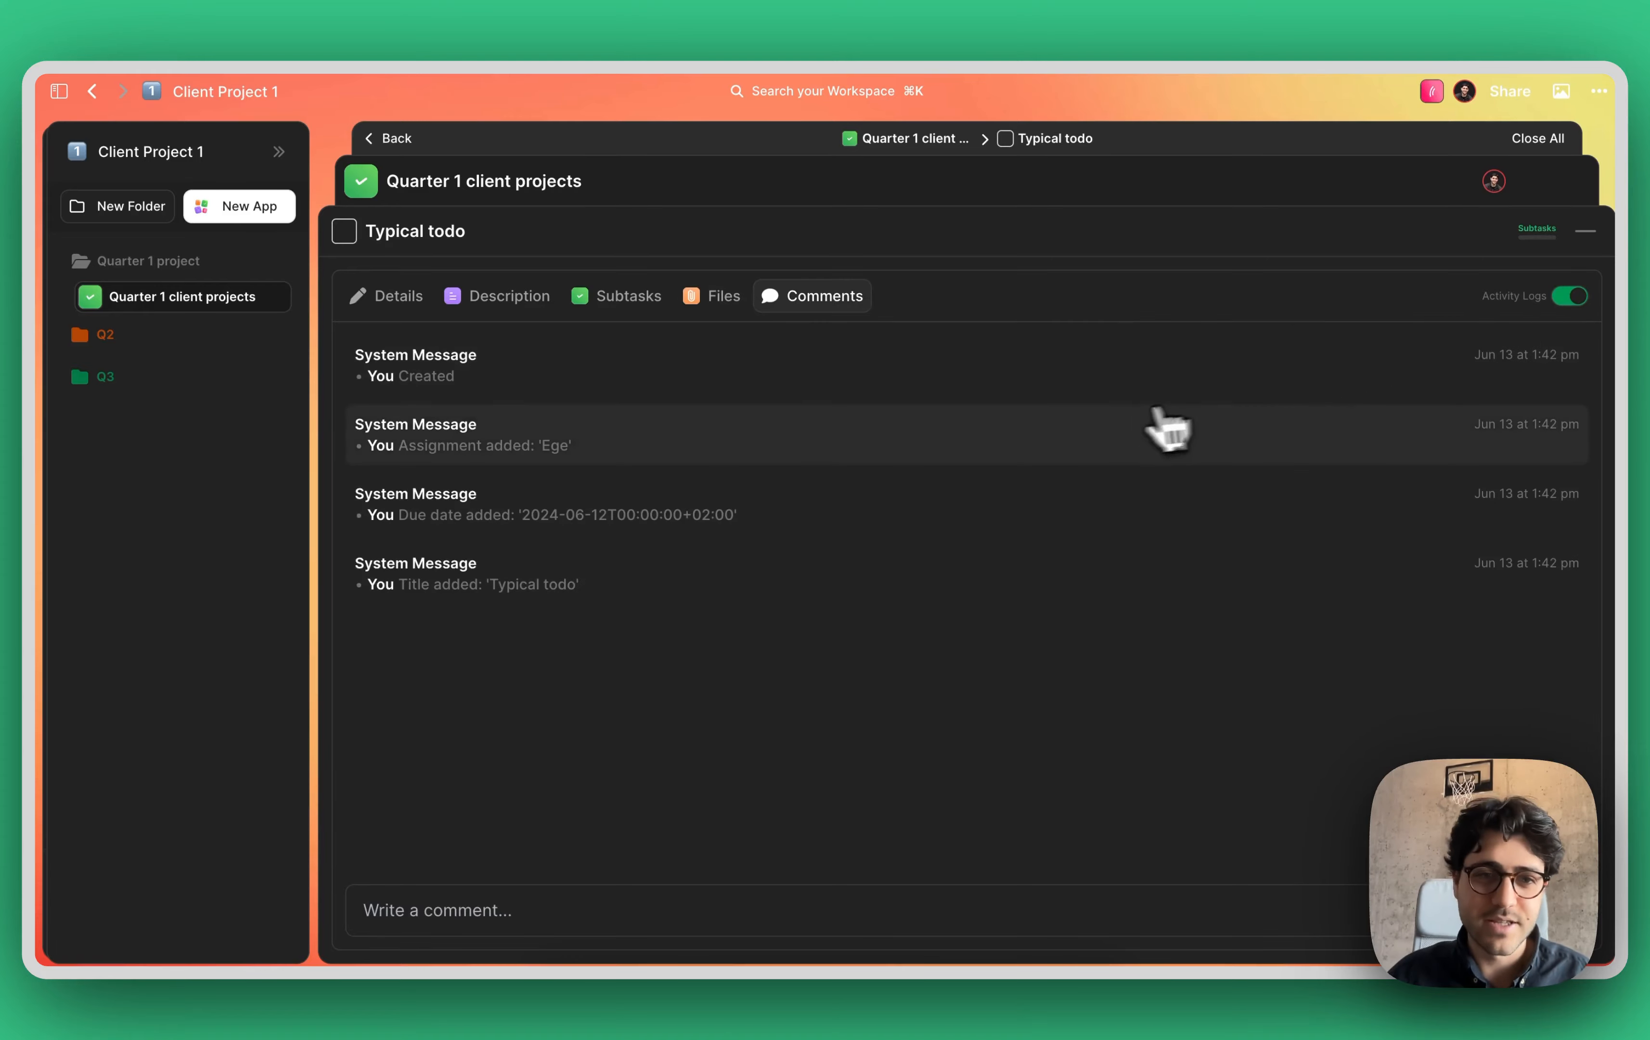
pyautogui.click(908, 908)
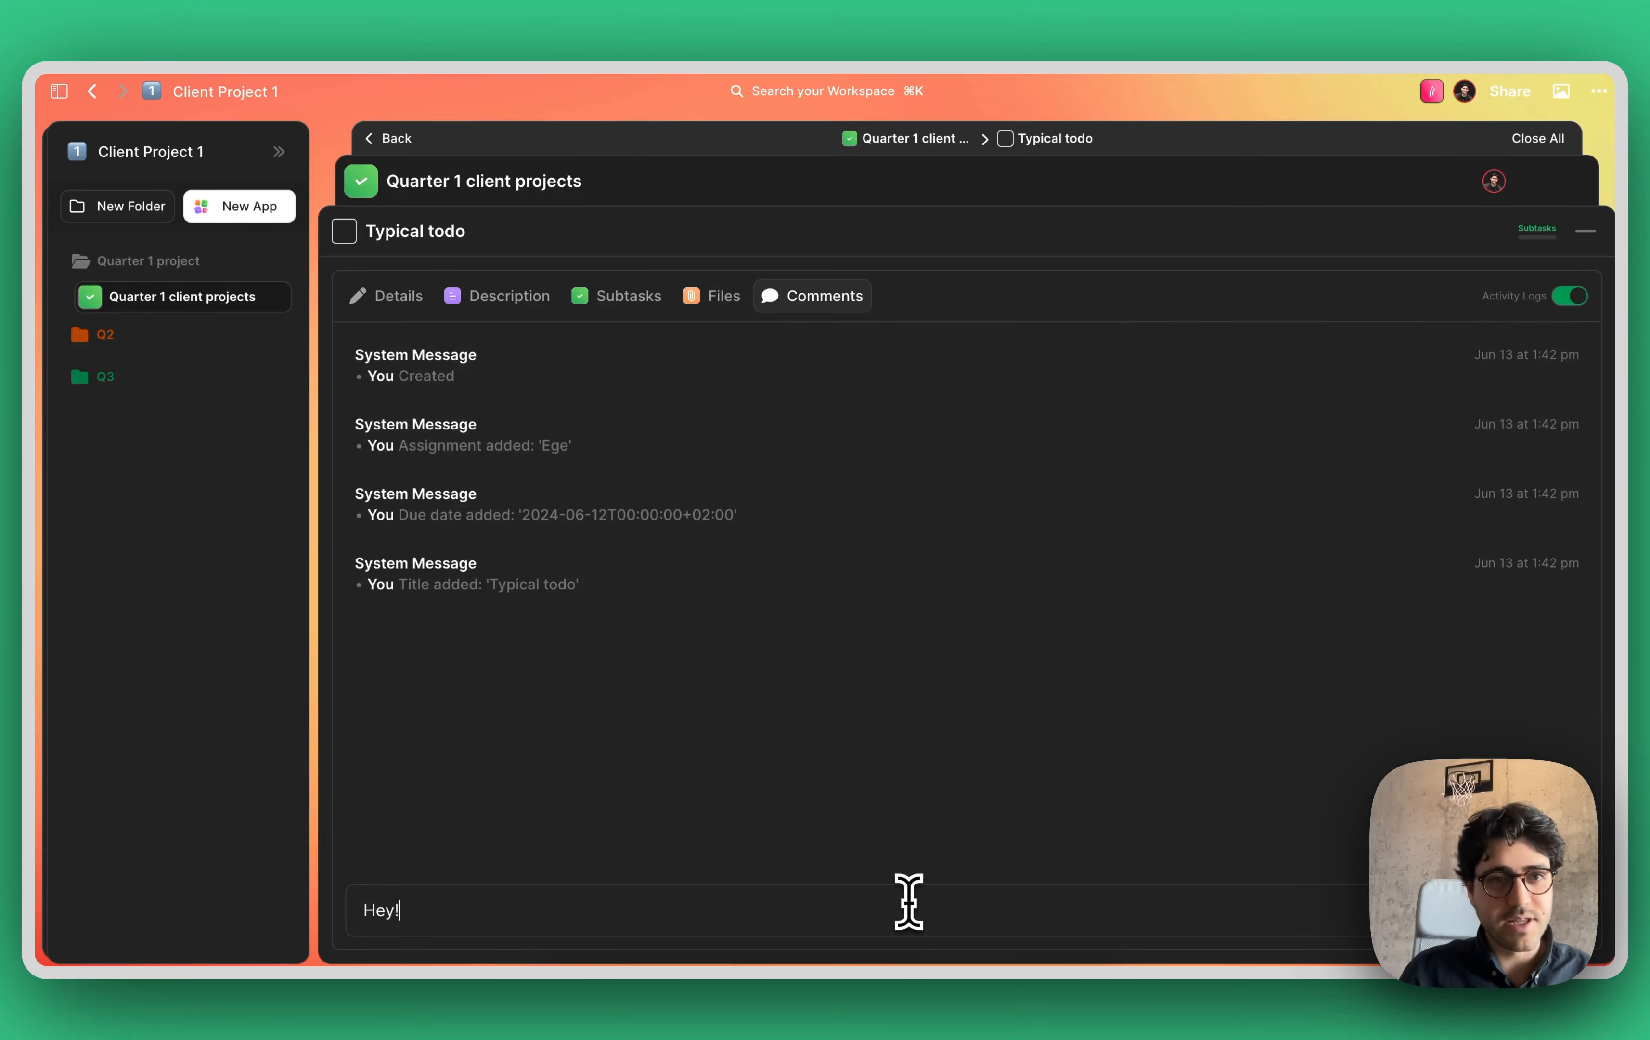
pyautogui.press('Return')
pyautogui.press('Escape')
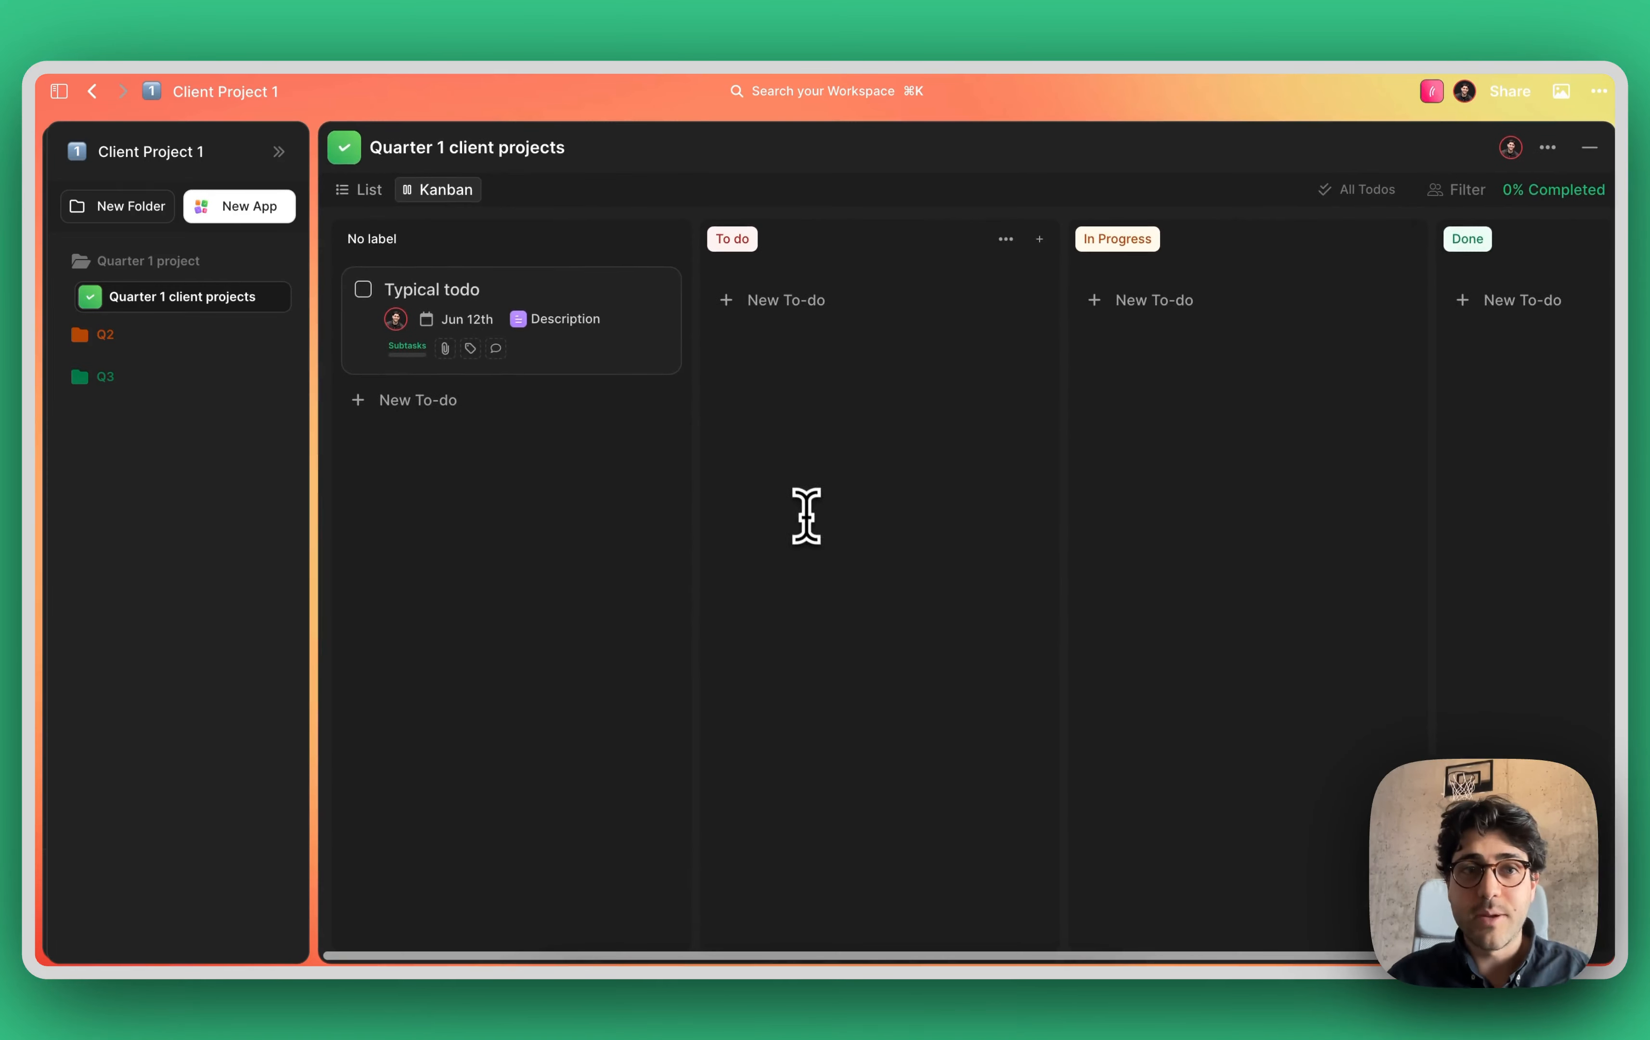
# - Move Typical todo to the To do column, check the Done label's auto-complete option, and move the card to Done
pyautogui.moveTo(534, 295); pyautogui.dragTo(775, 298)
pyautogui.click(1501, 239)
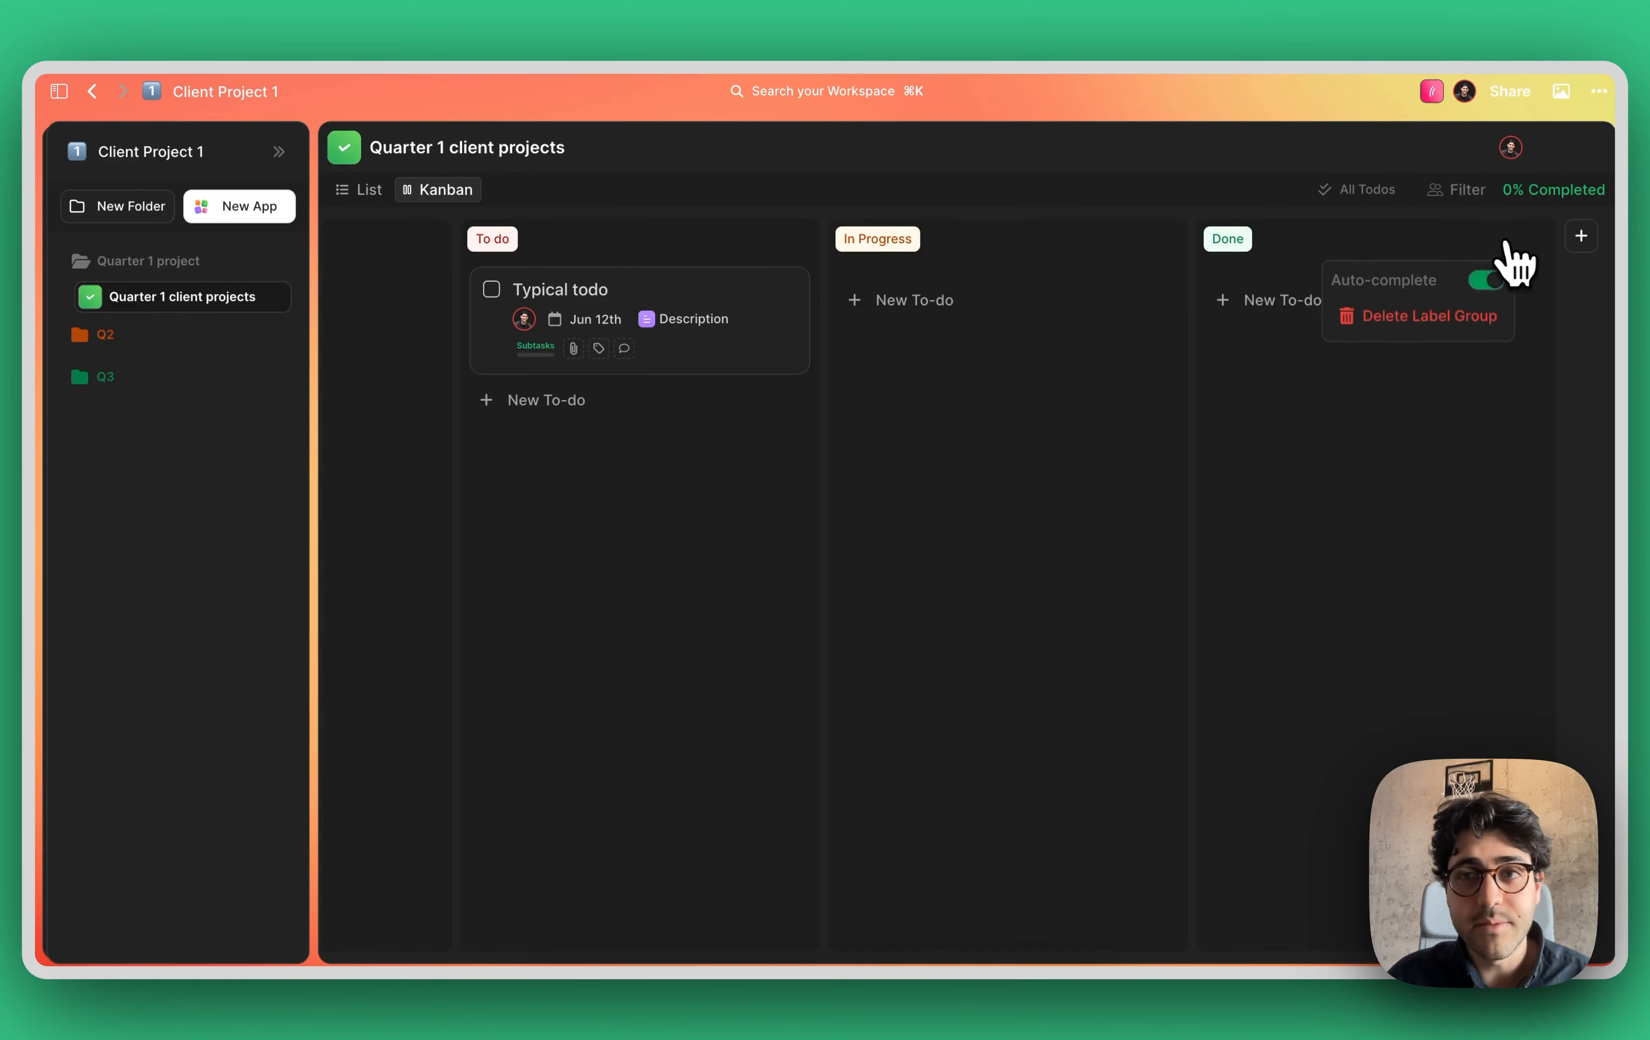
pyautogui.moveTo(660, 292); pyautogui.dragTo(1371, 282)
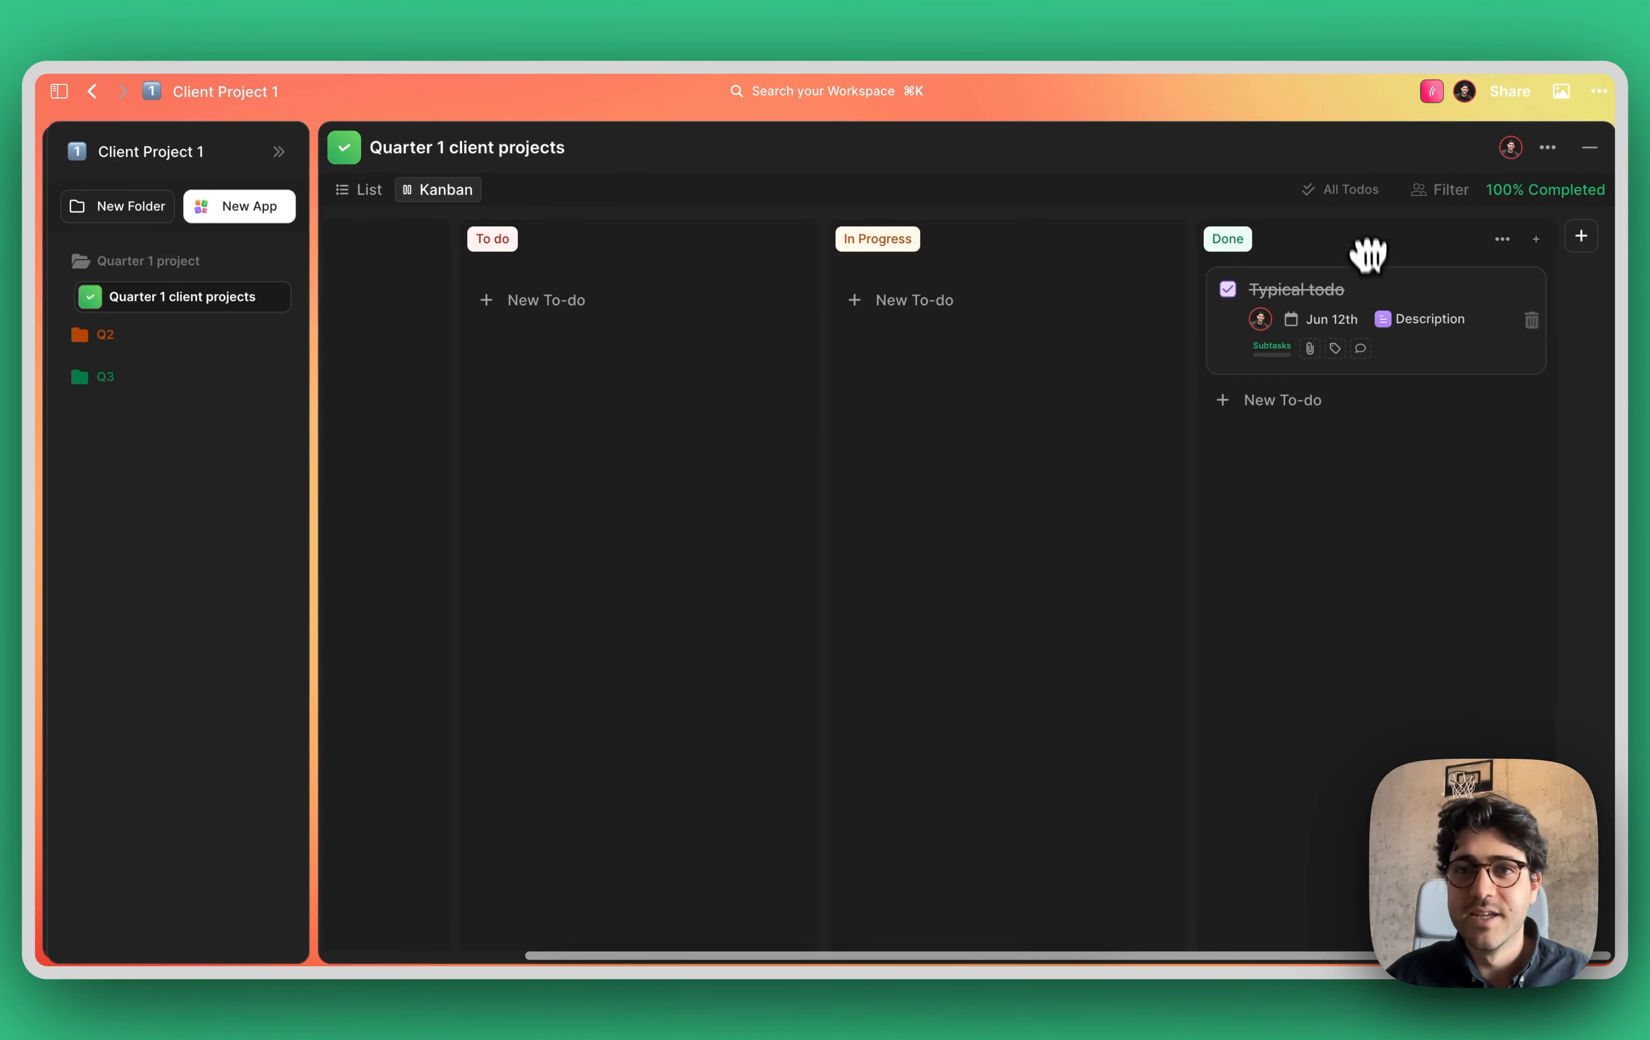
# - Filter the board to Completed to-dos, switch the filter to Uncompleted, and look at the people filter
pyautogui.click(1358, 191)
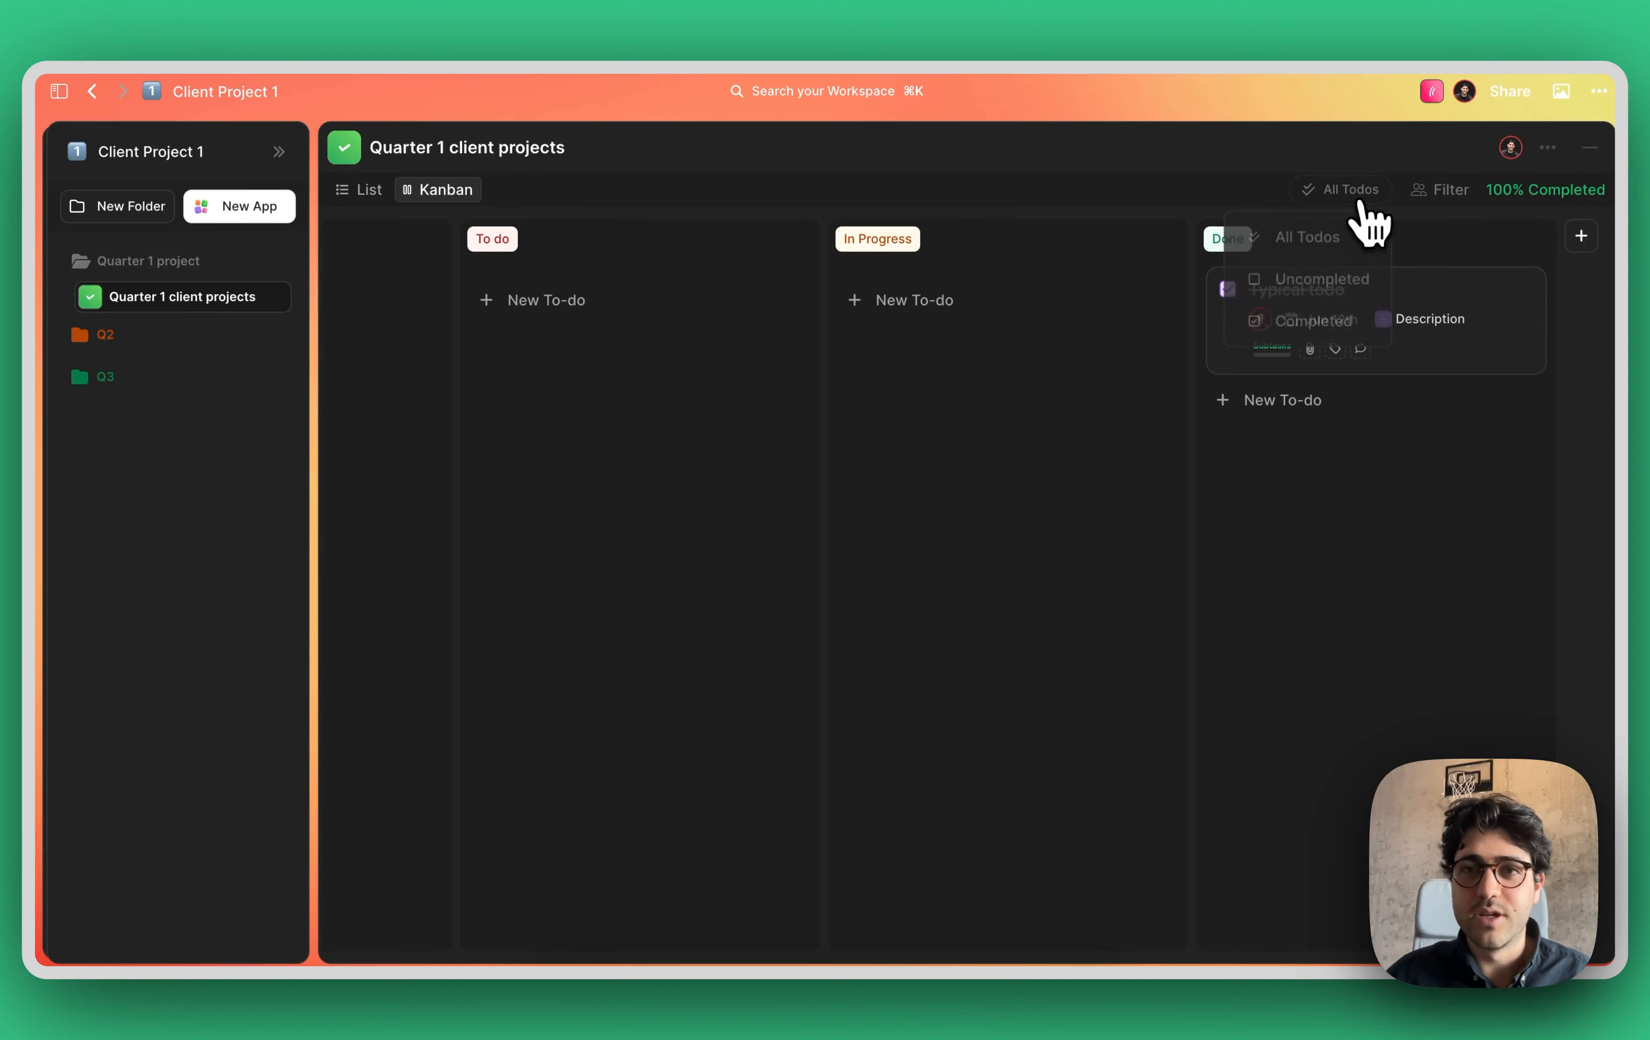
pyautogui.click(1311, 323)
pyautogui.click(1348, 192)
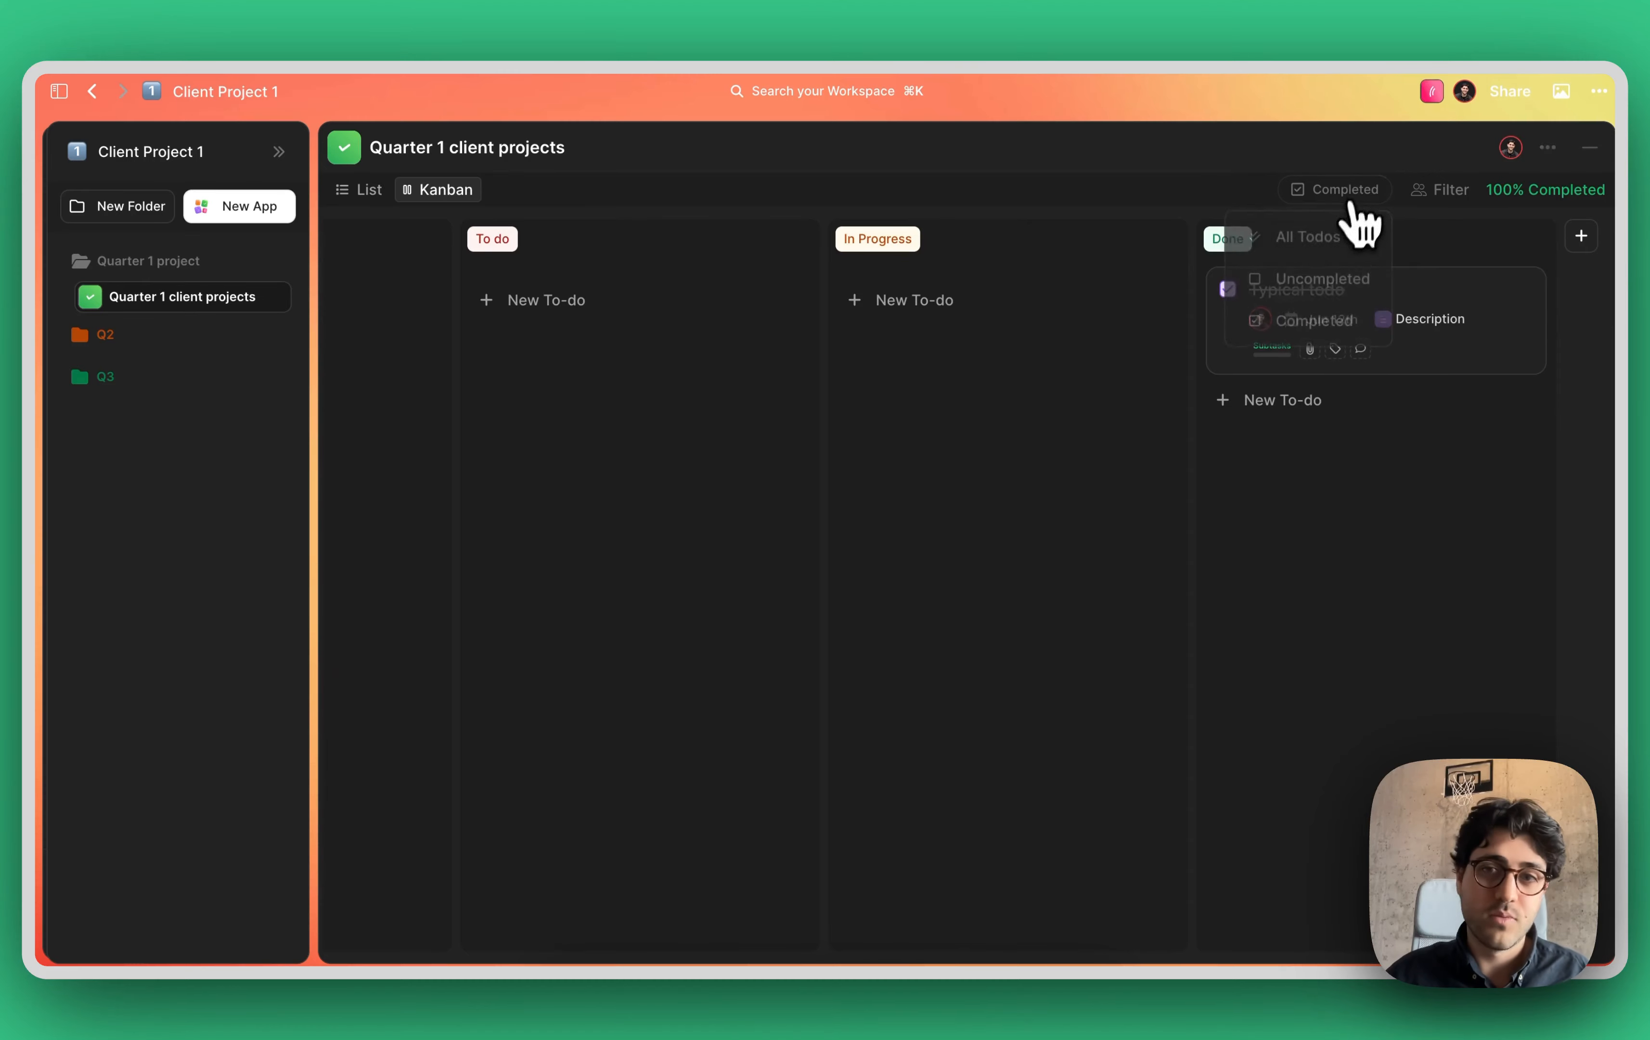
pyautogui.click(1330, 291)
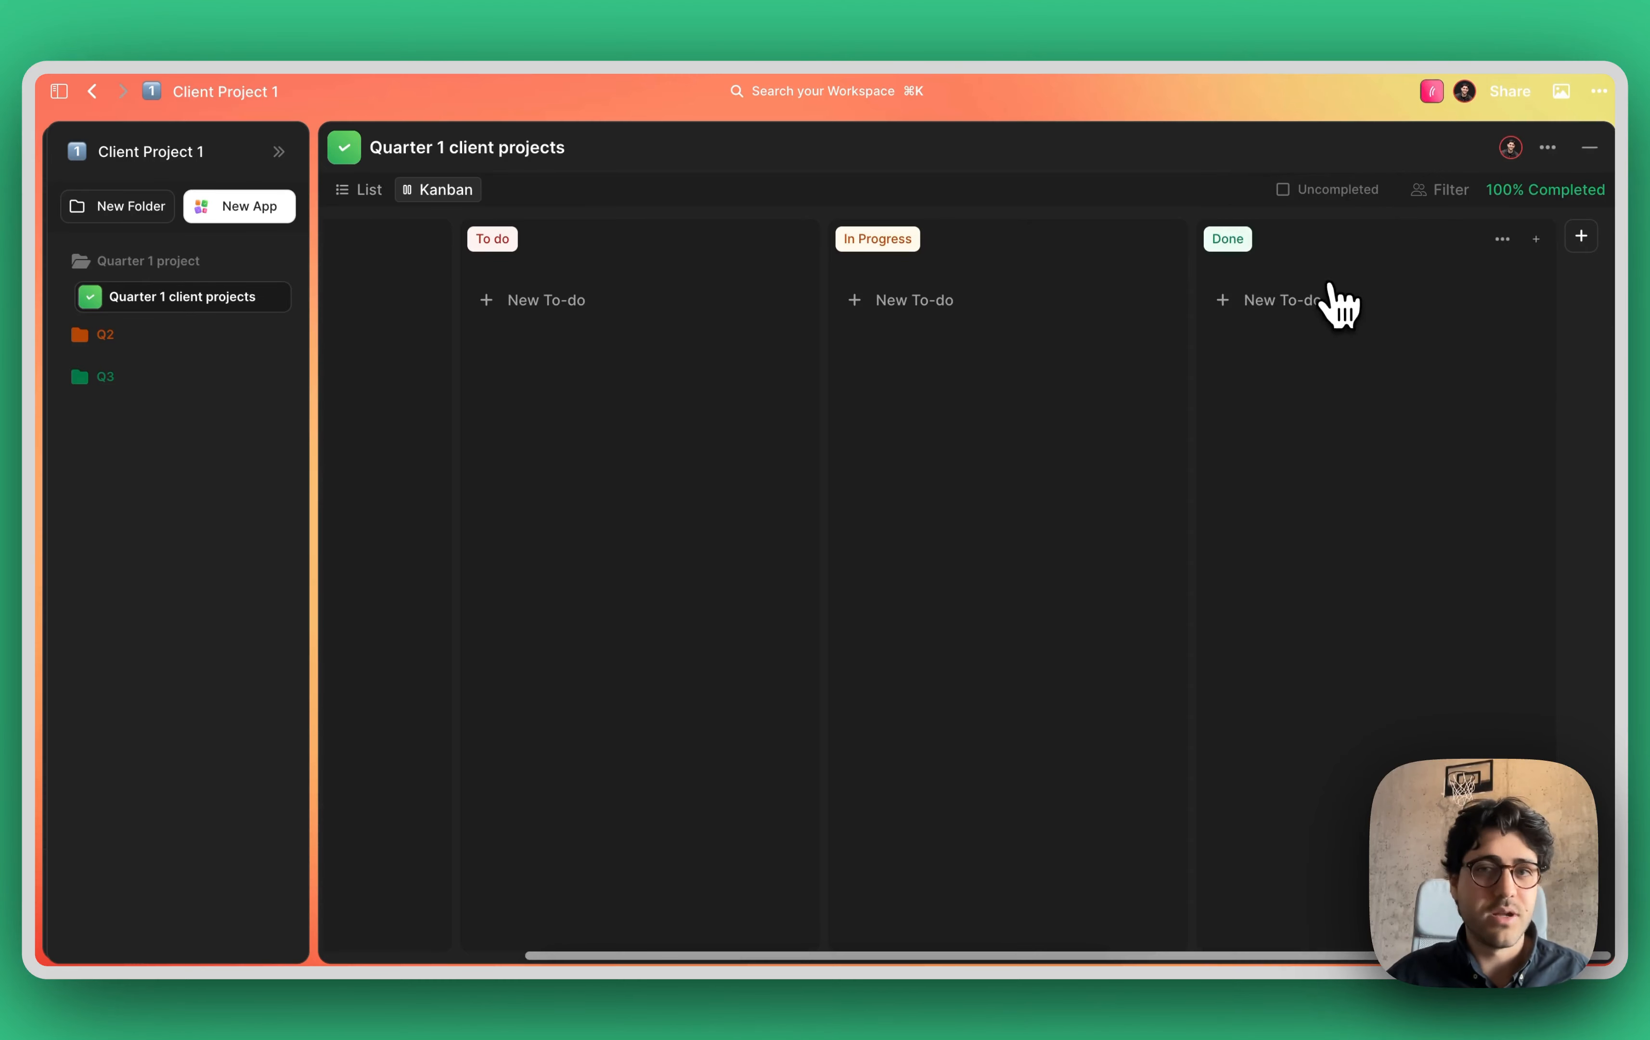
pyautogui.click(1437, 195)
pyautogui.click(1438, 195)
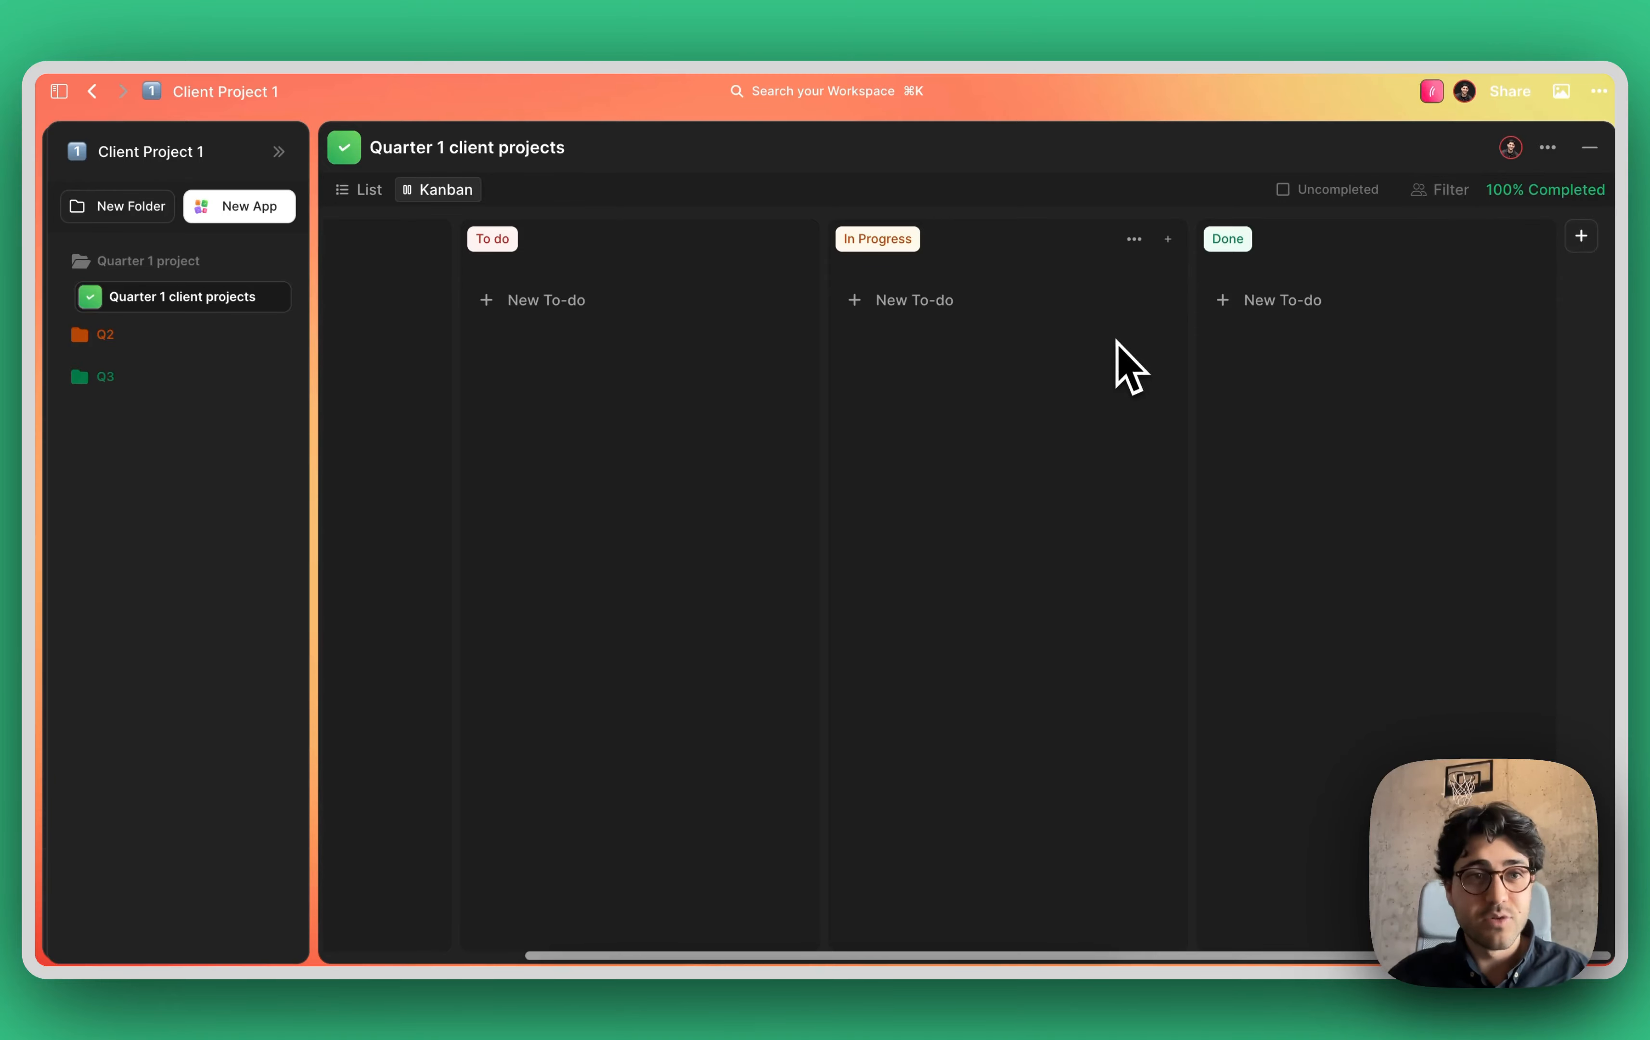
# - Close Quarter 1 client projects and expand the Q2 and Q3 folders
pyautogui.click(1587, 149)
pyautogui.click(145, 335)
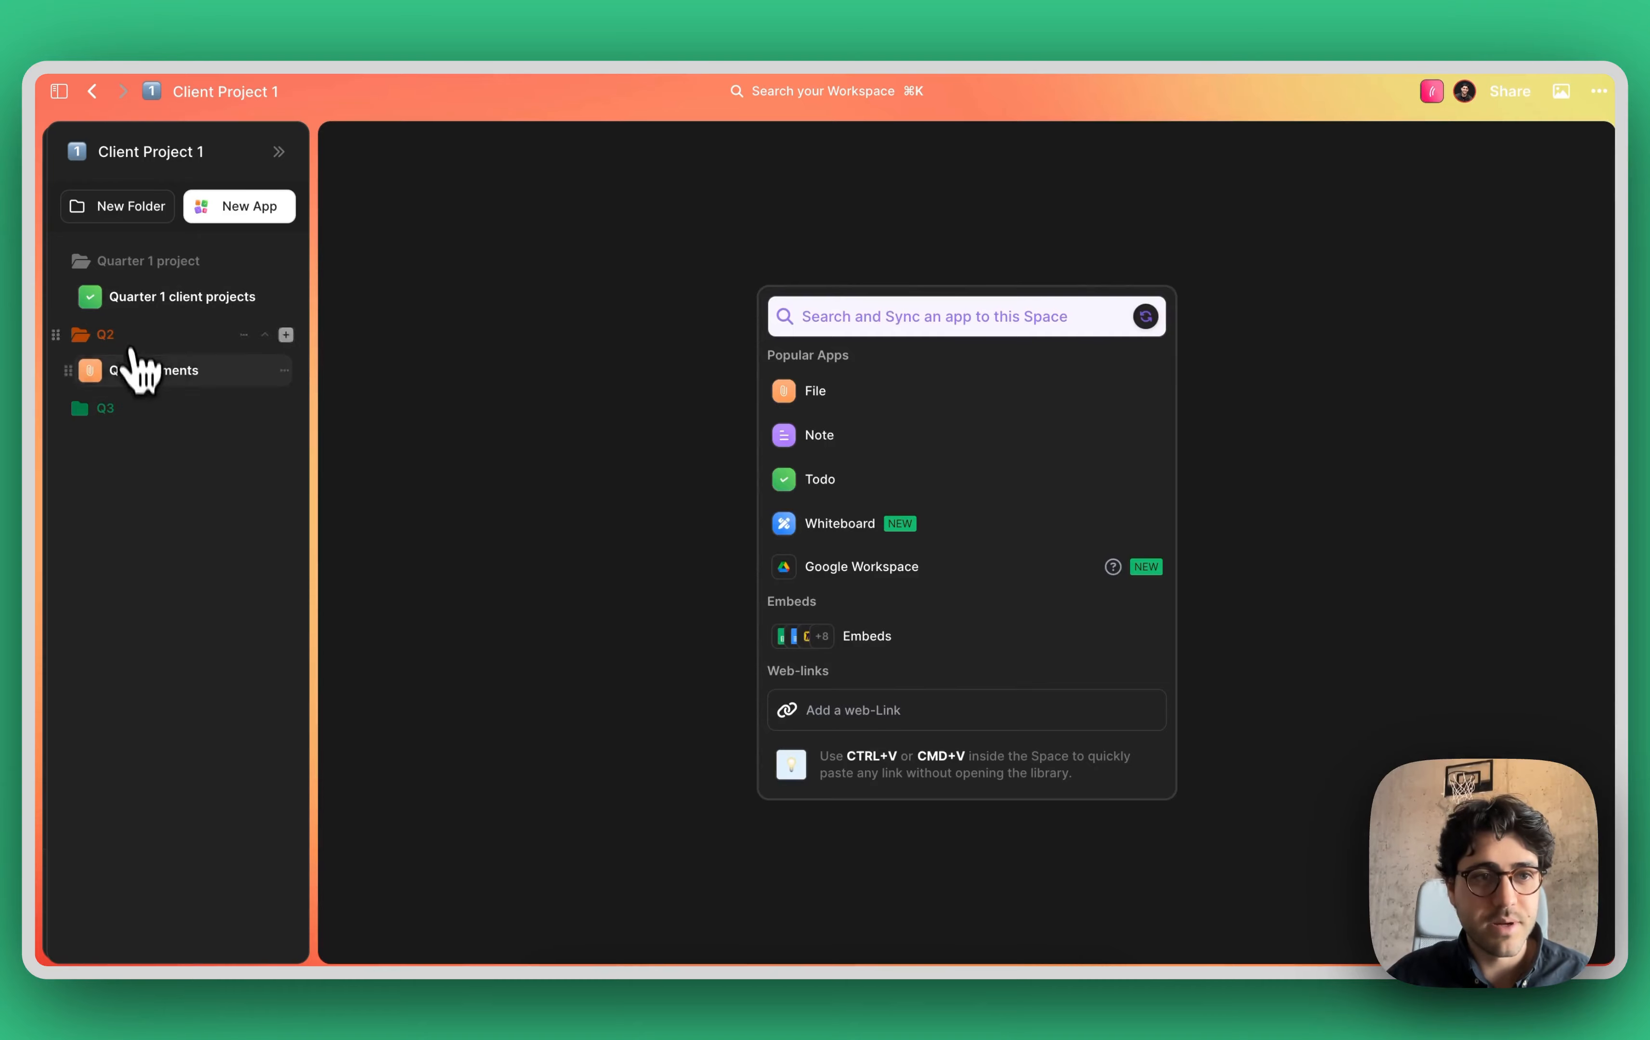
pyautogui.click(131, 409)
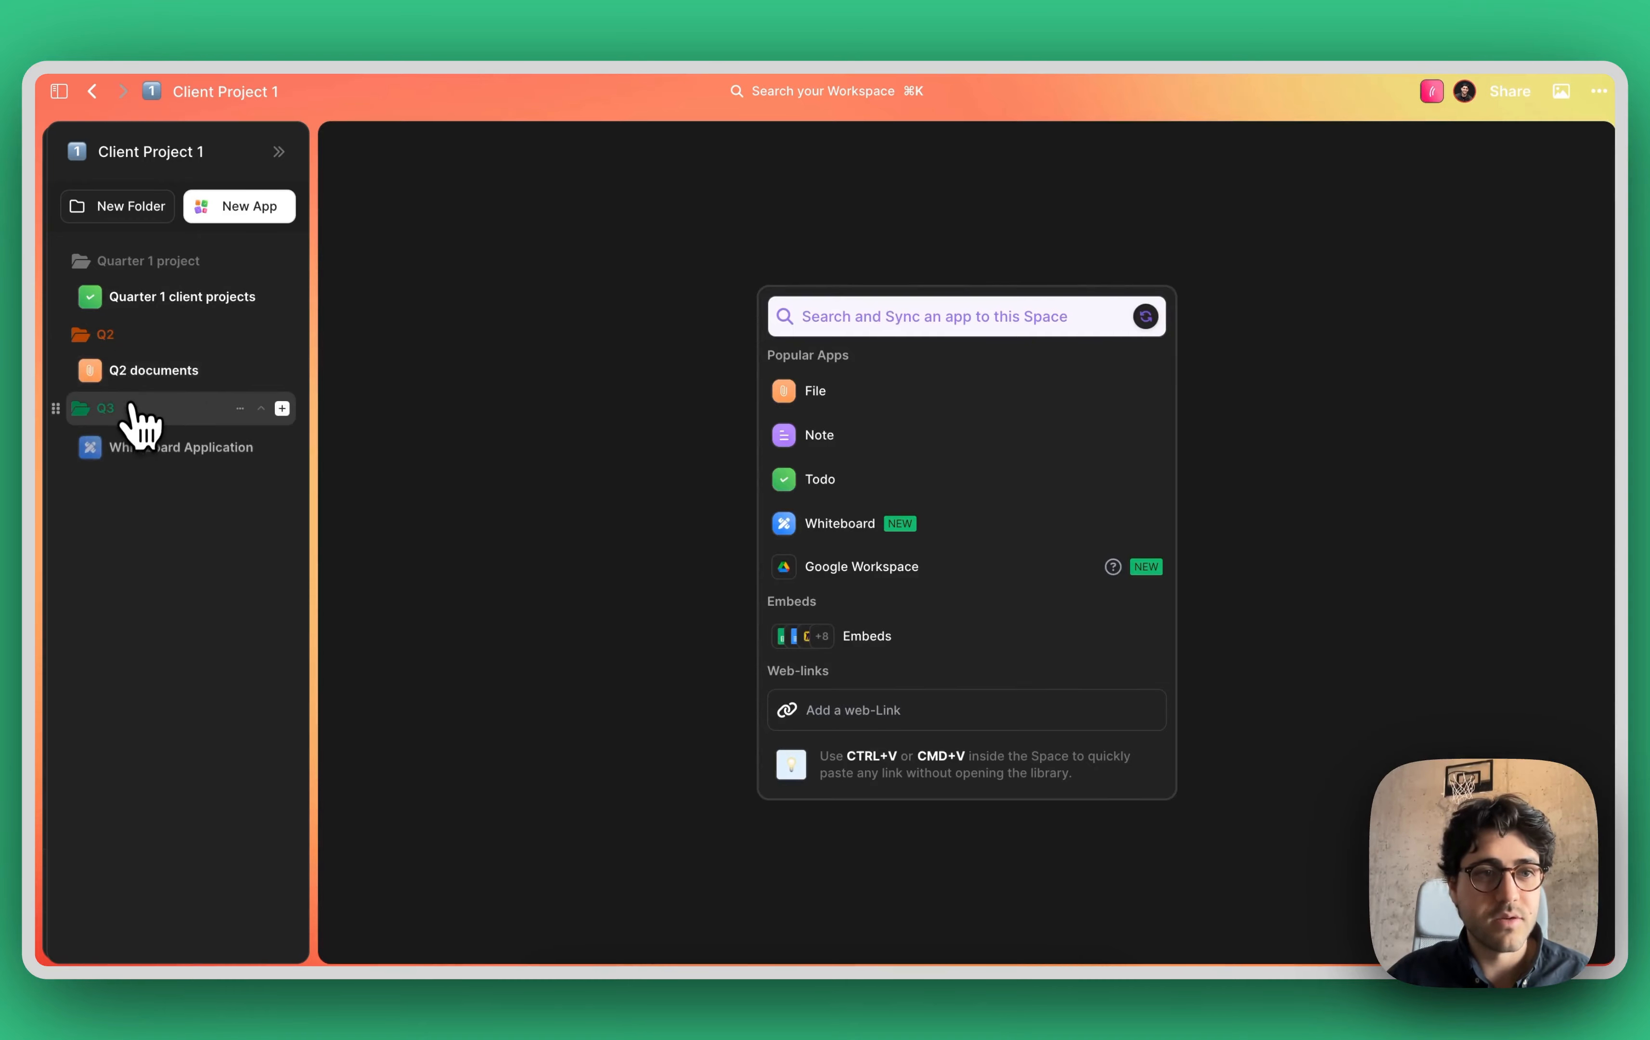
# - Add a Note app to the Space and look through the content commands available on its empty page
pyautogui.click(816, 437)
pyautogui.click(617, 250)
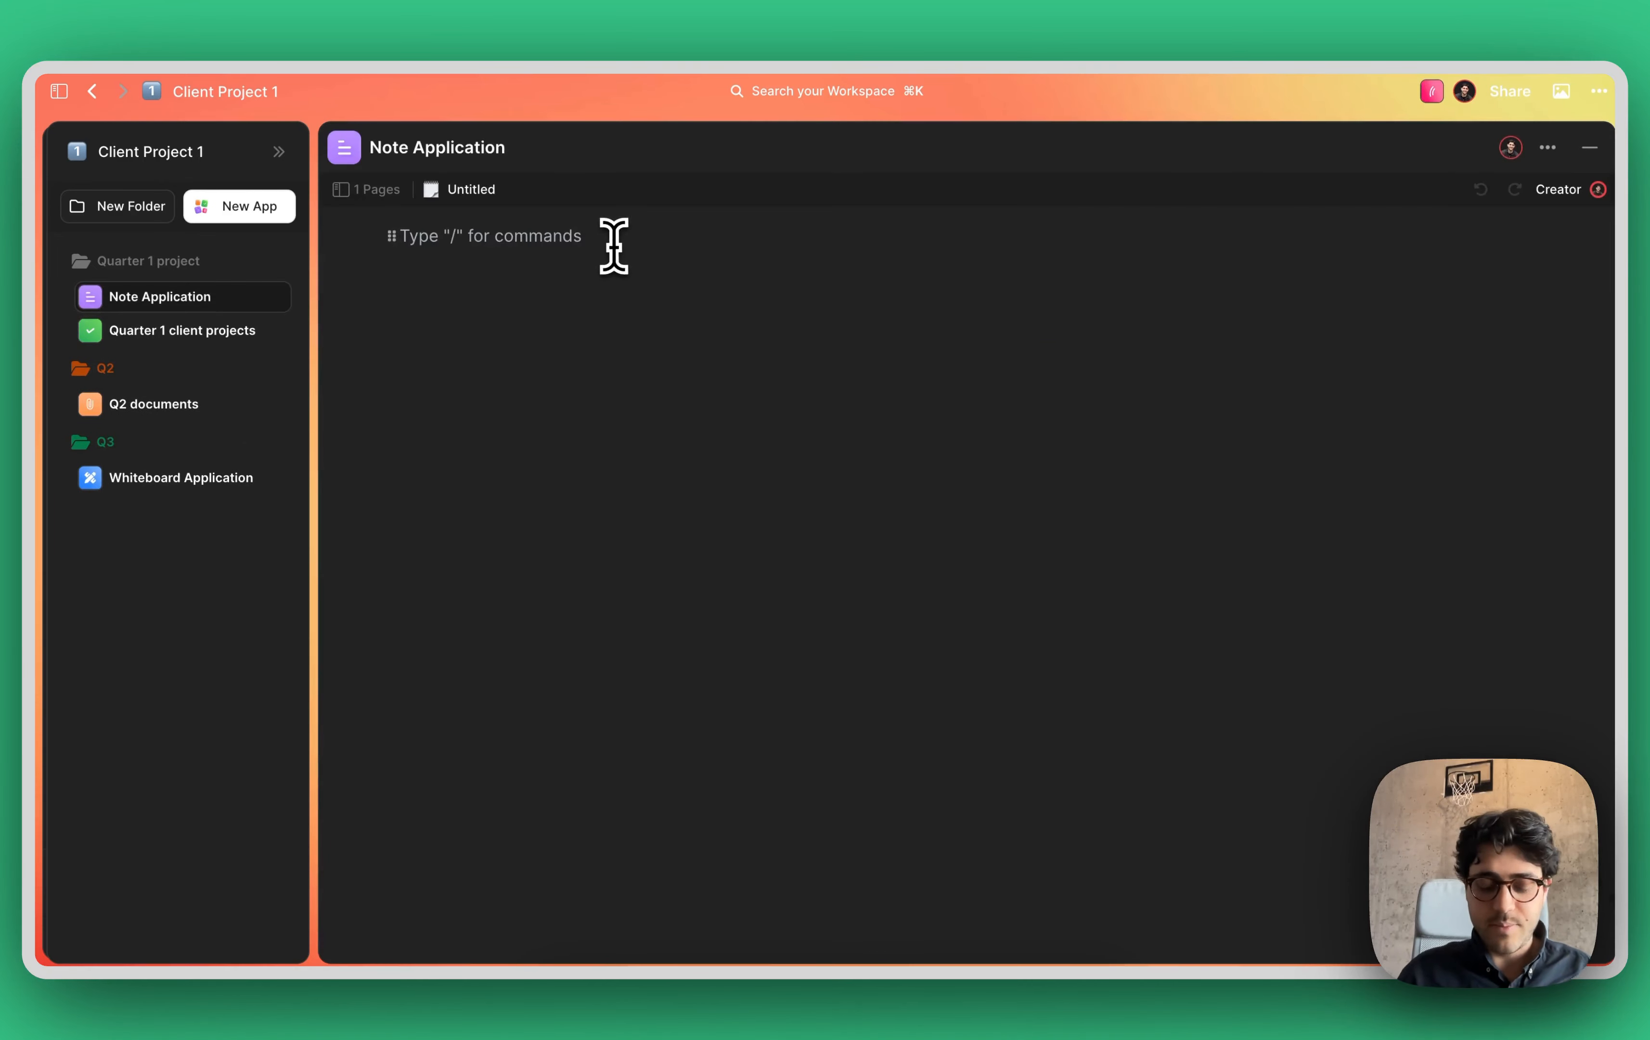
pyautogui.write('/')
pyautogui.scroll(-6, 508, 439)
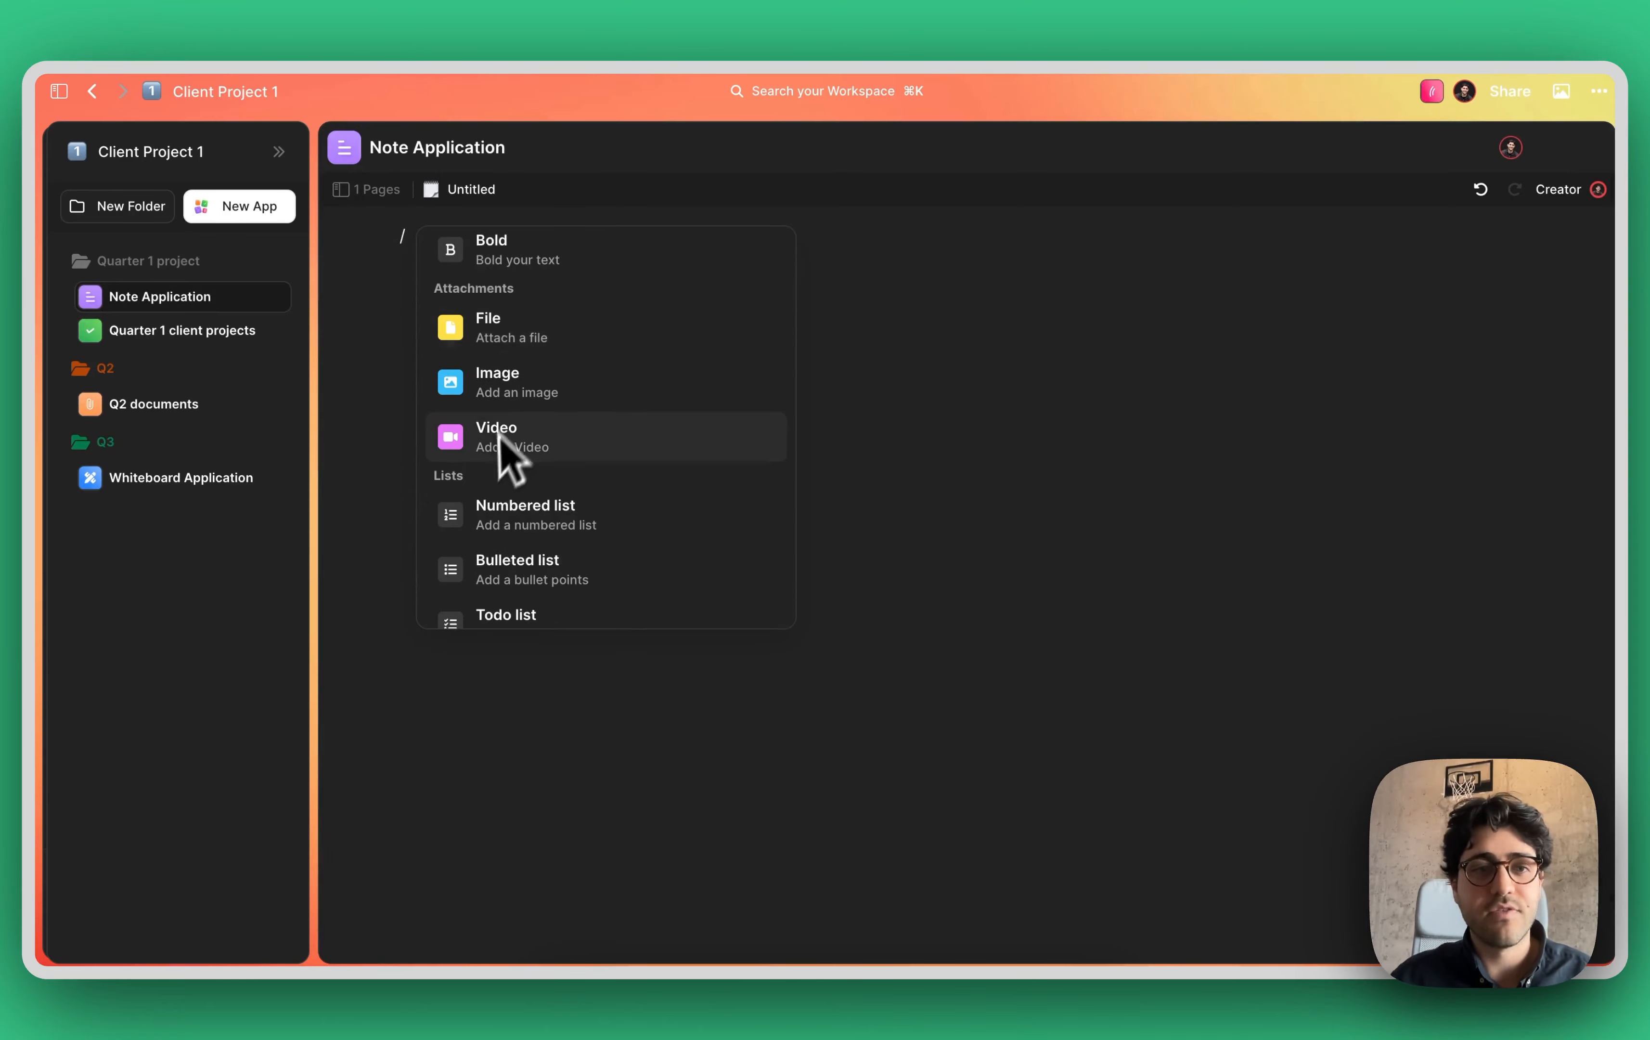
pyautogui.scroll(-1, 574, 496)
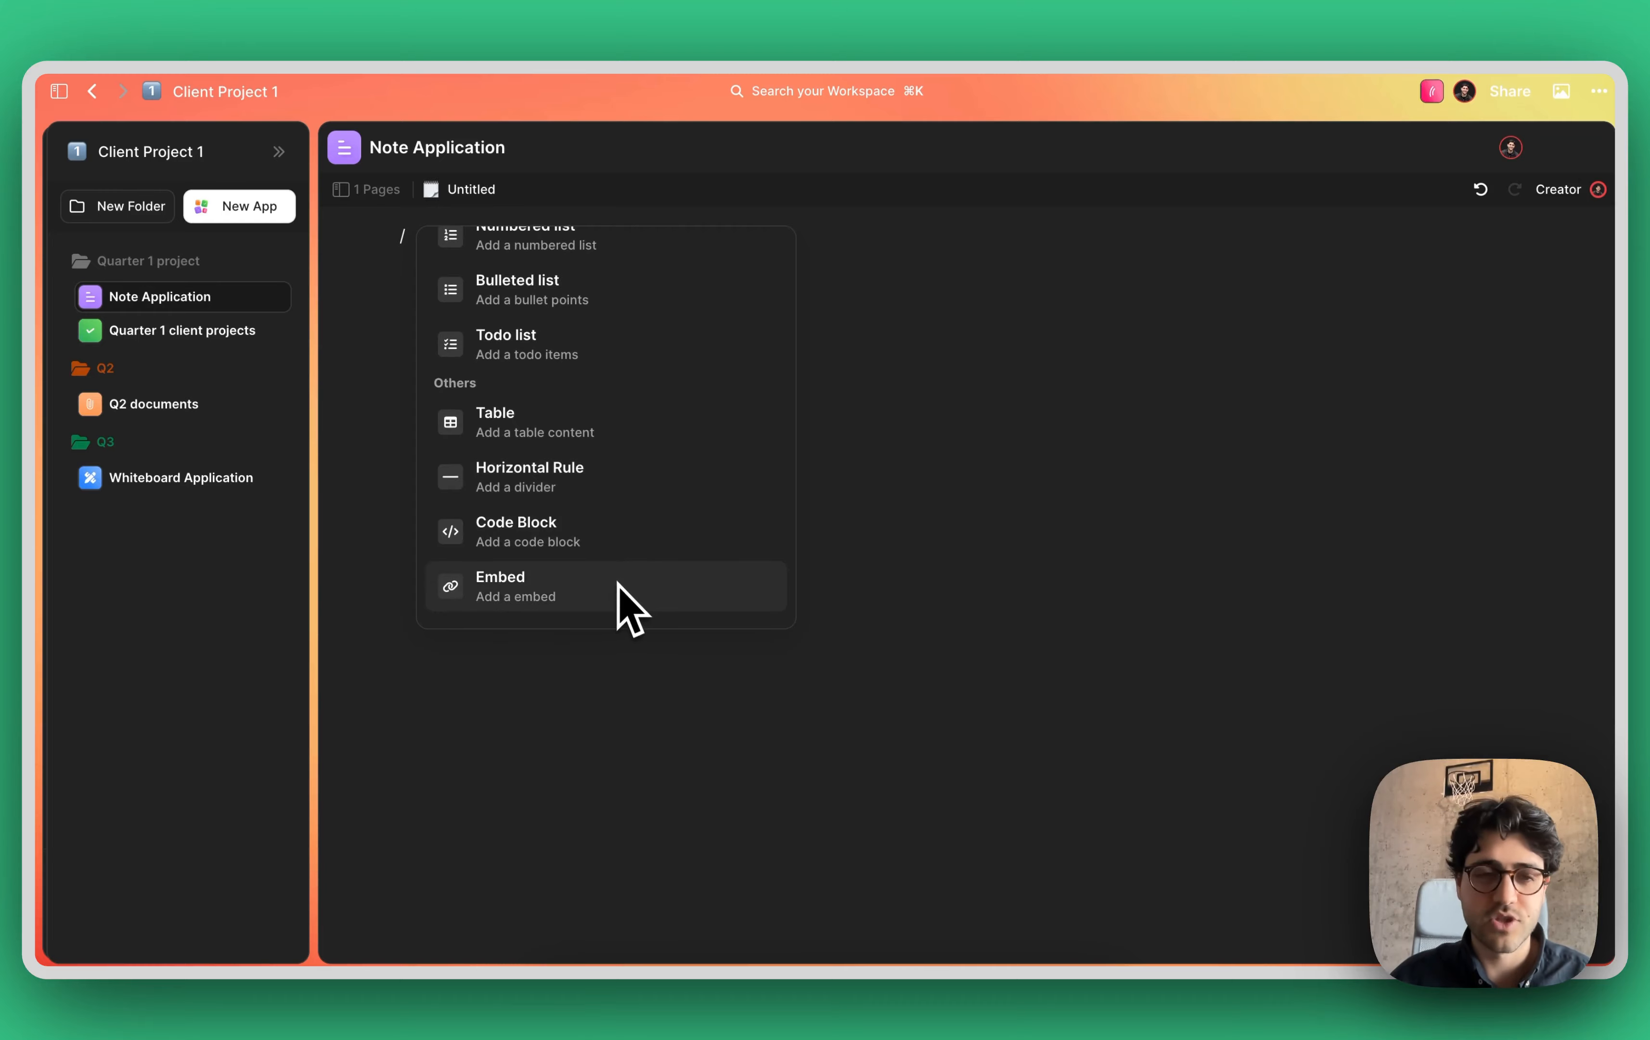
pyautogui.click(902, 326)
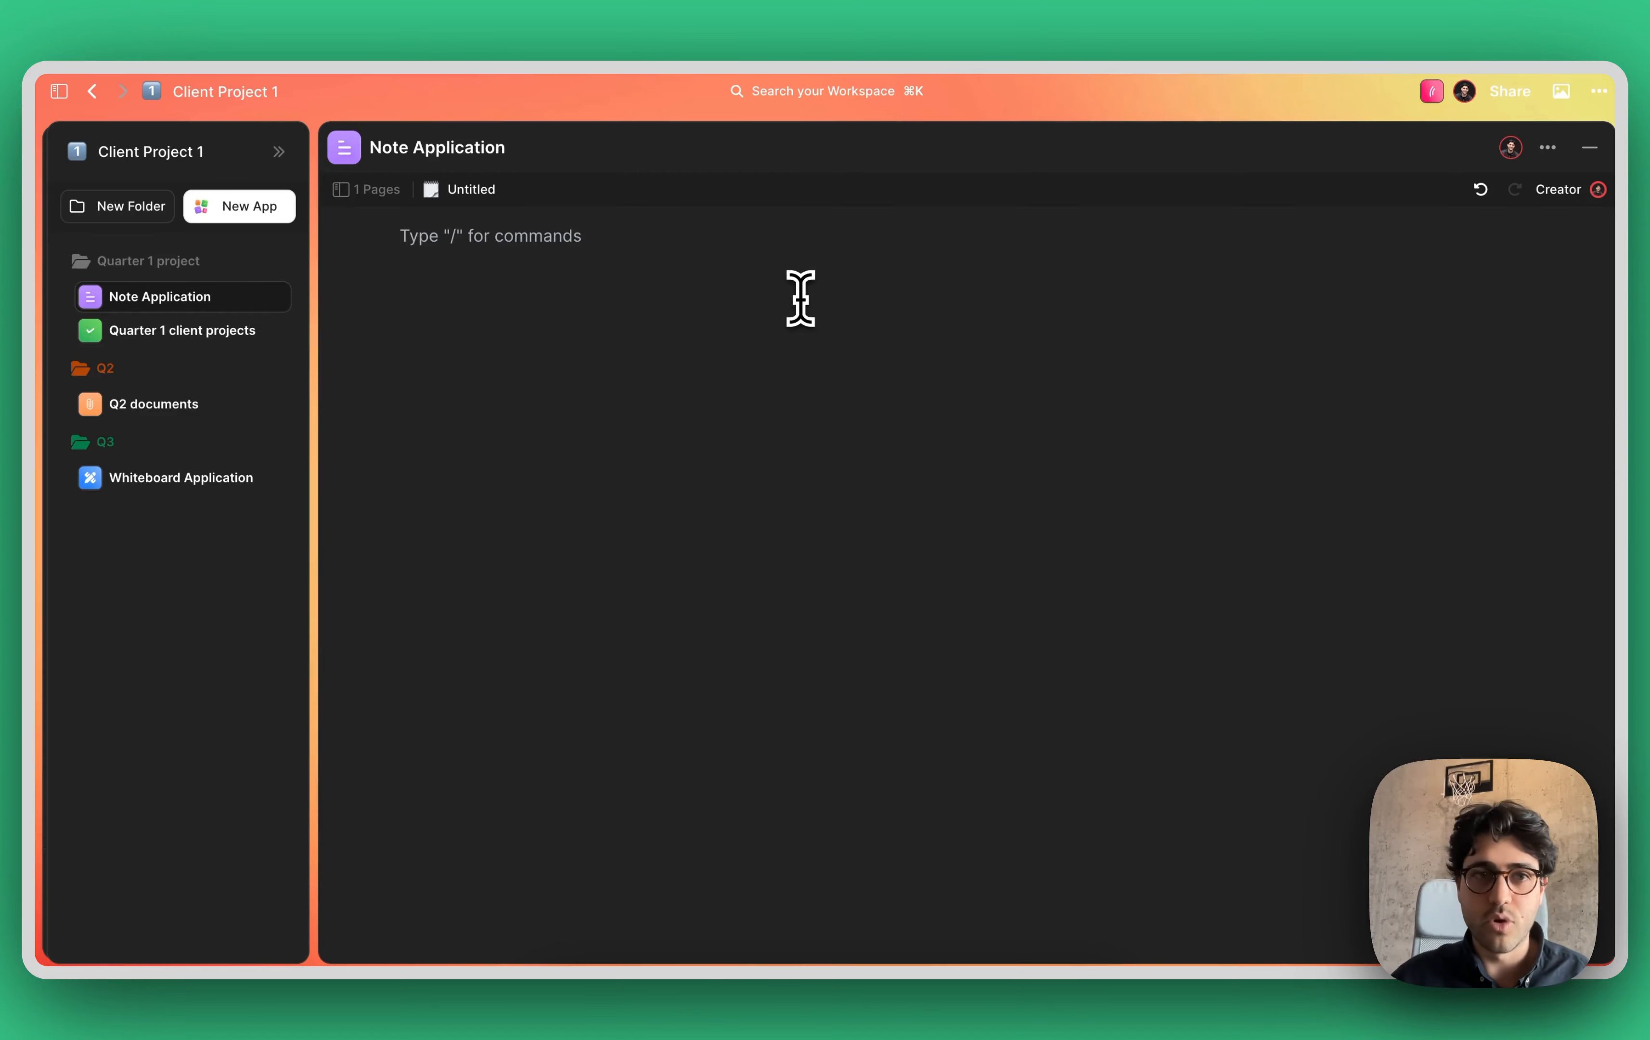
# - Show the note's page list and add three new pages to it
pyautogui.click(385, 191)
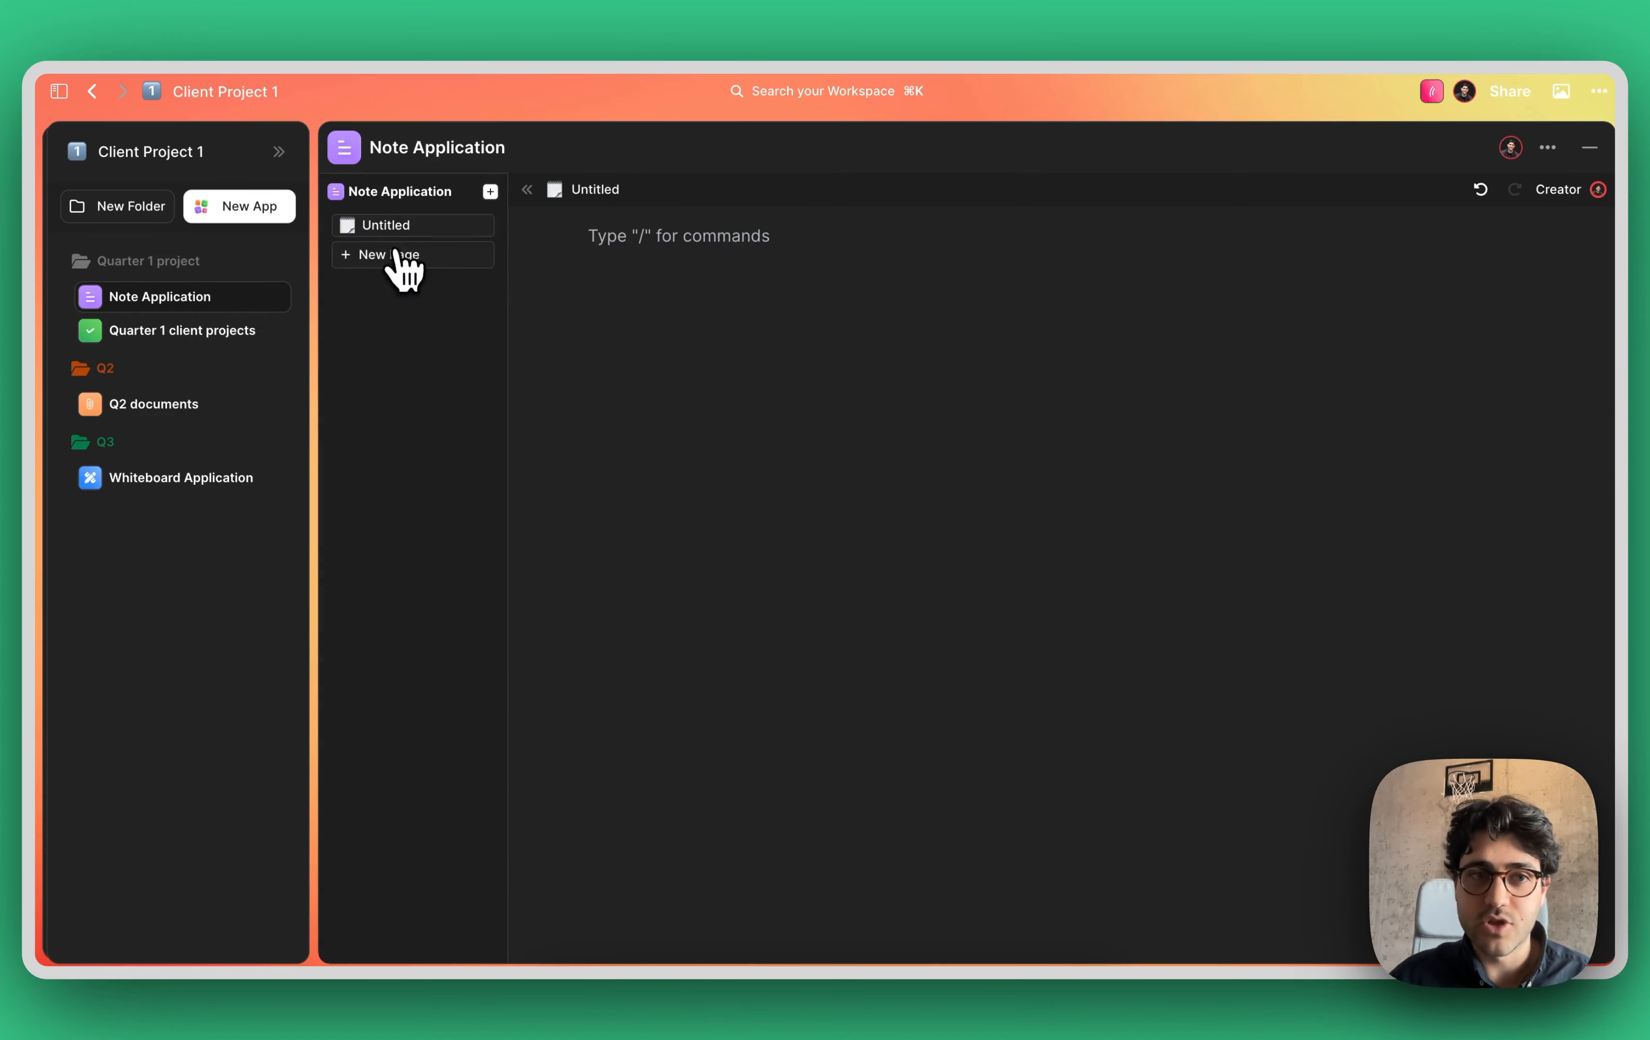
pyautogui.click(398, 255)
pyautogui.click(411, 282)
pyautogui.click(418, 310)
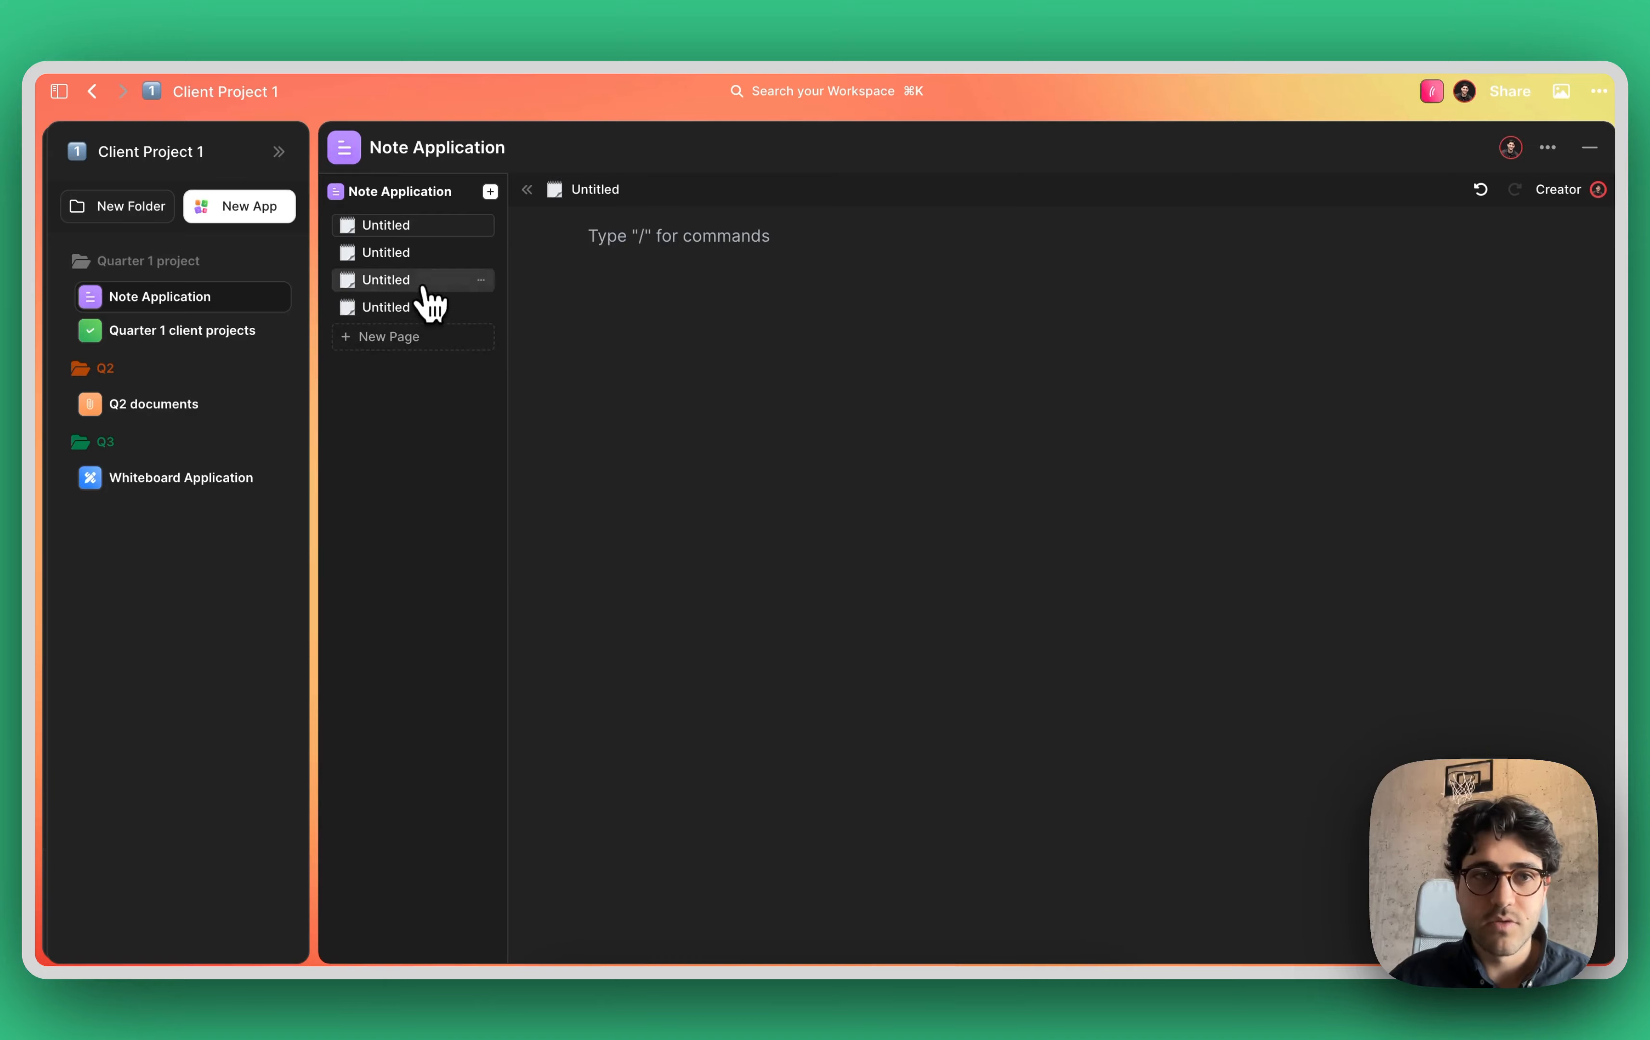
# - Give the third and fourth note pages the grinning face emoji and rename the fourth one page 4
pyautogui.click(347, 279)
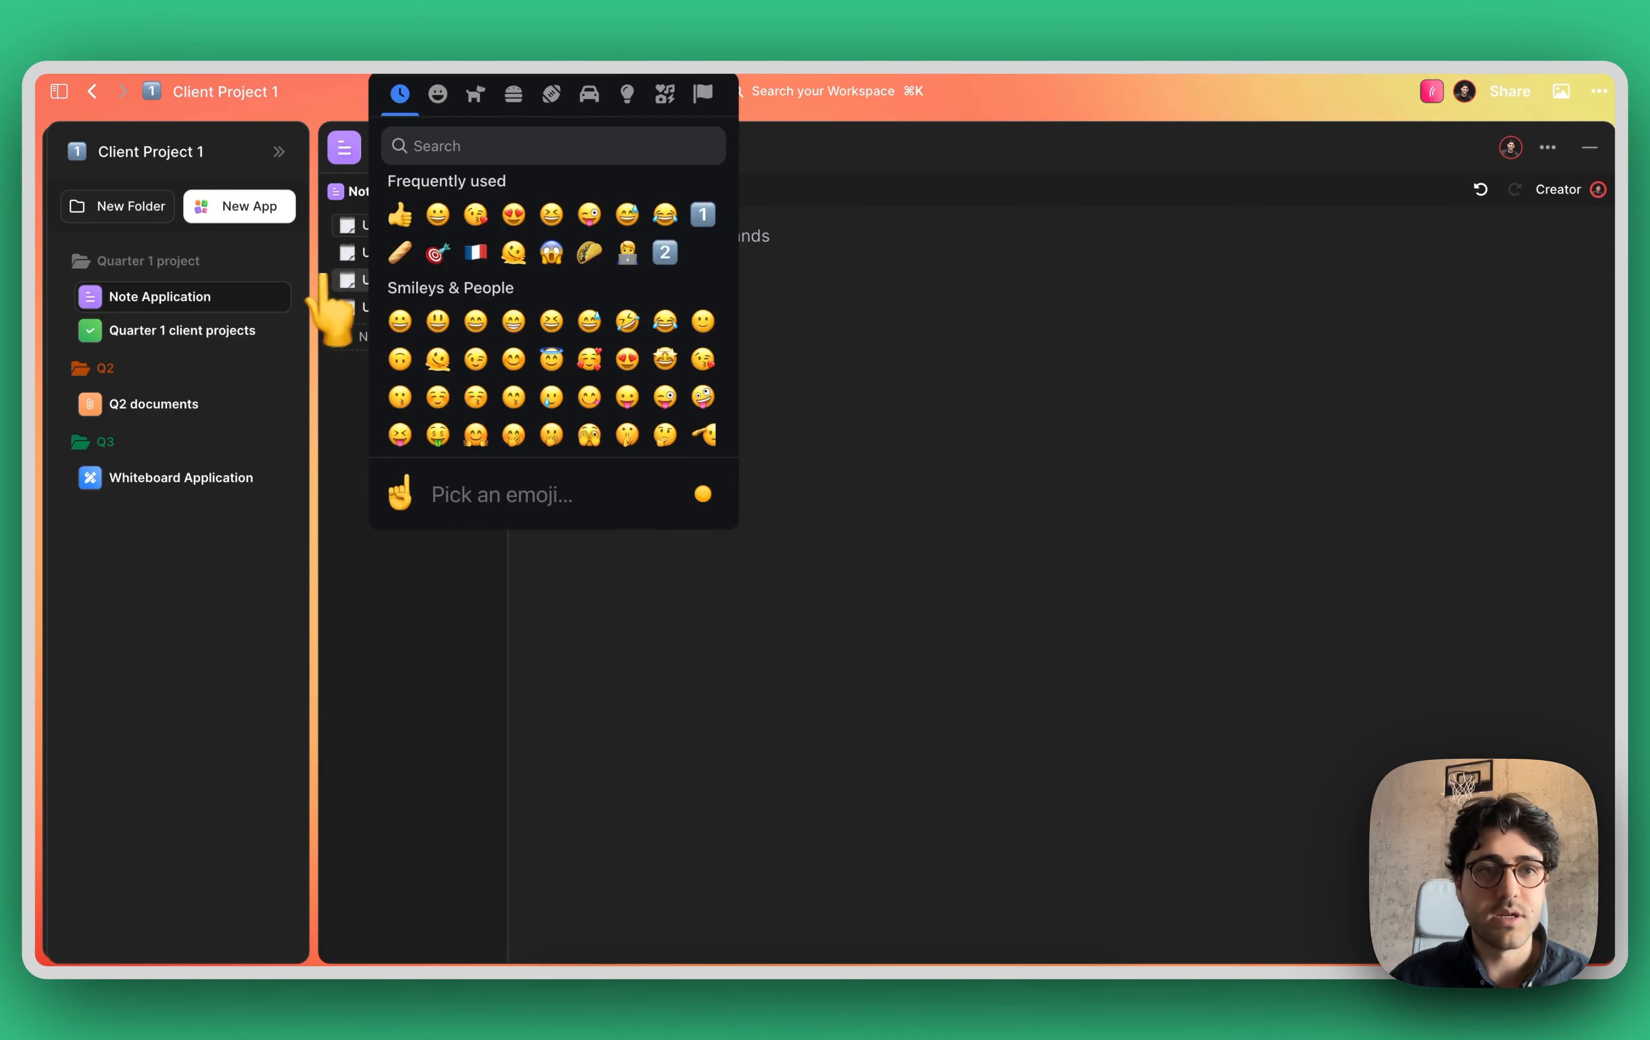
pyautogui.click(400, 322)
pyautogui.click(347, 306)
pyautogui.click(398, 327)
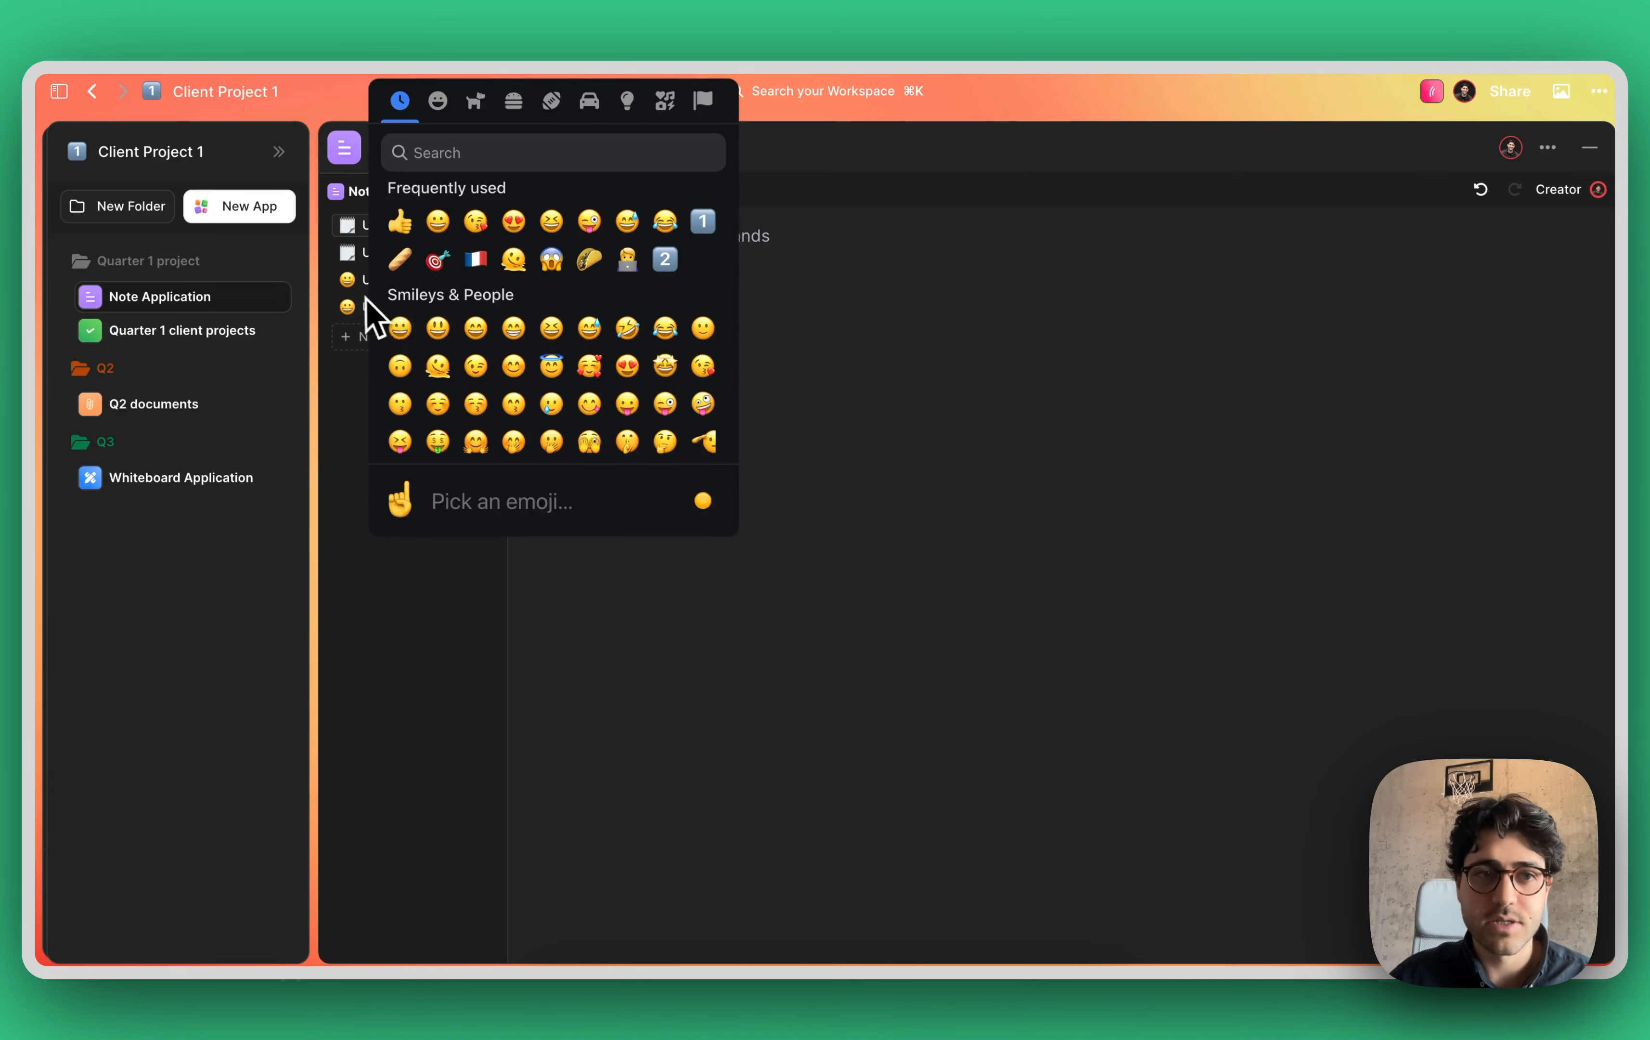
pyautogui.click(409, 311)
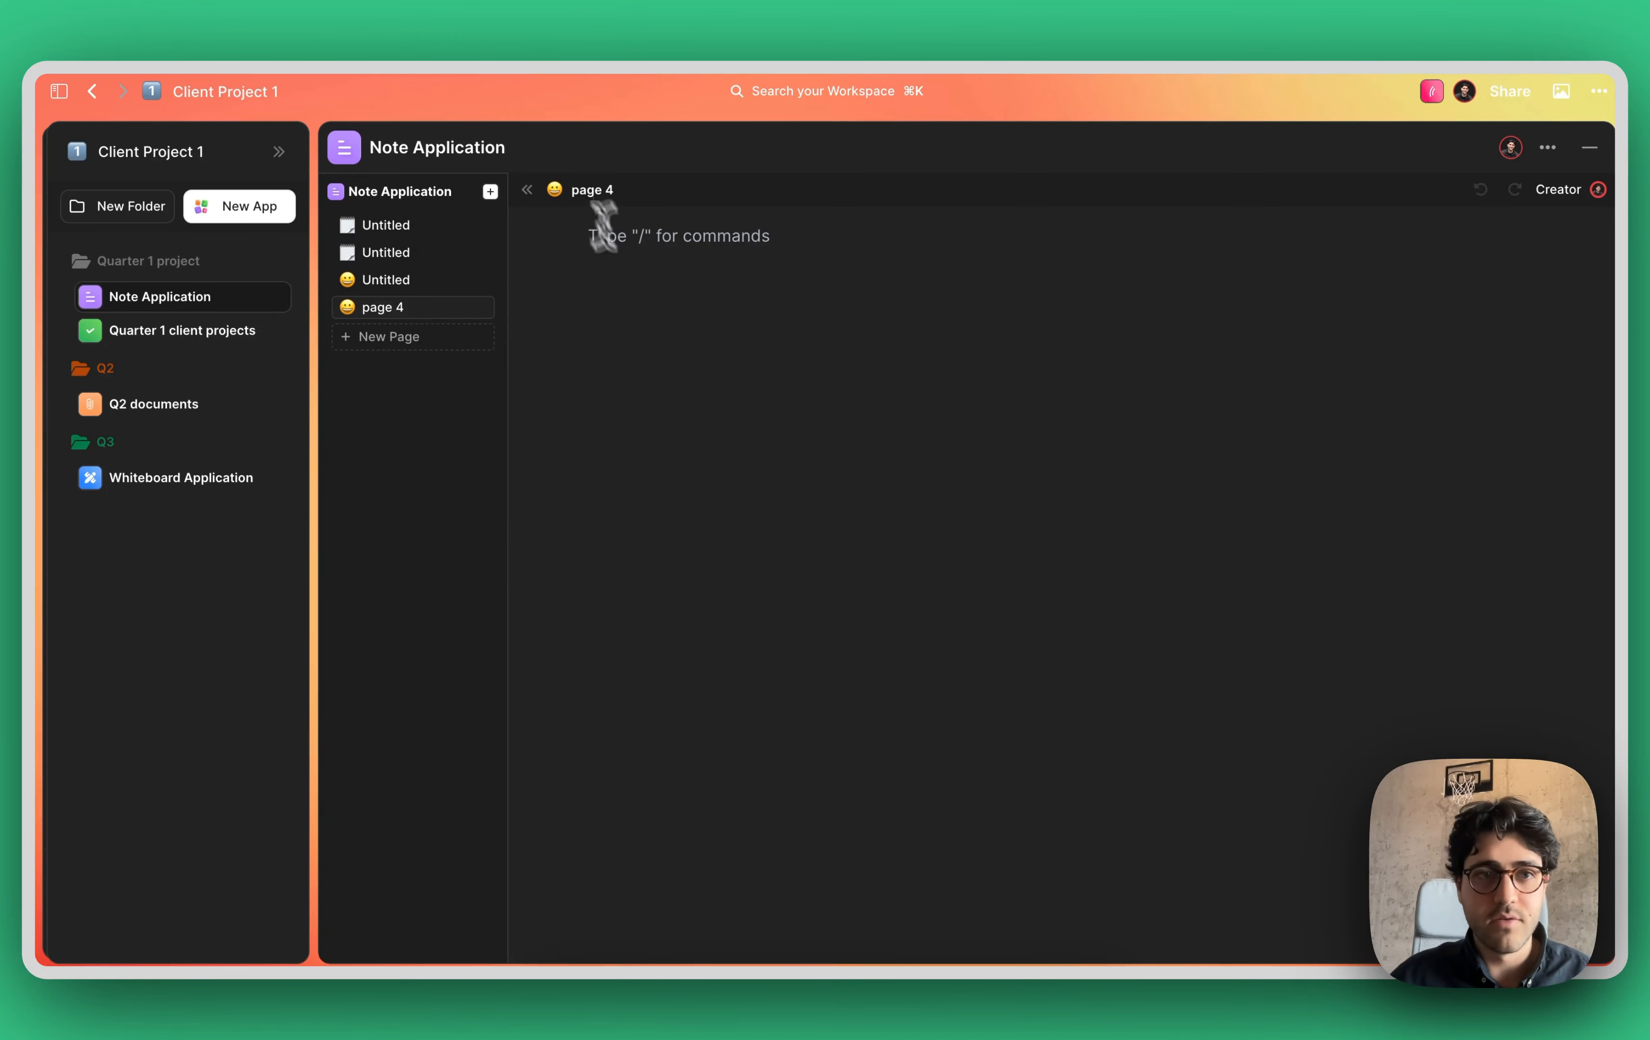
# - Move page 4 to second place in the page list and rename the note Naming is important
pyautogui.moveTo(446, 311); pyautogui.dragTo(423, 258)
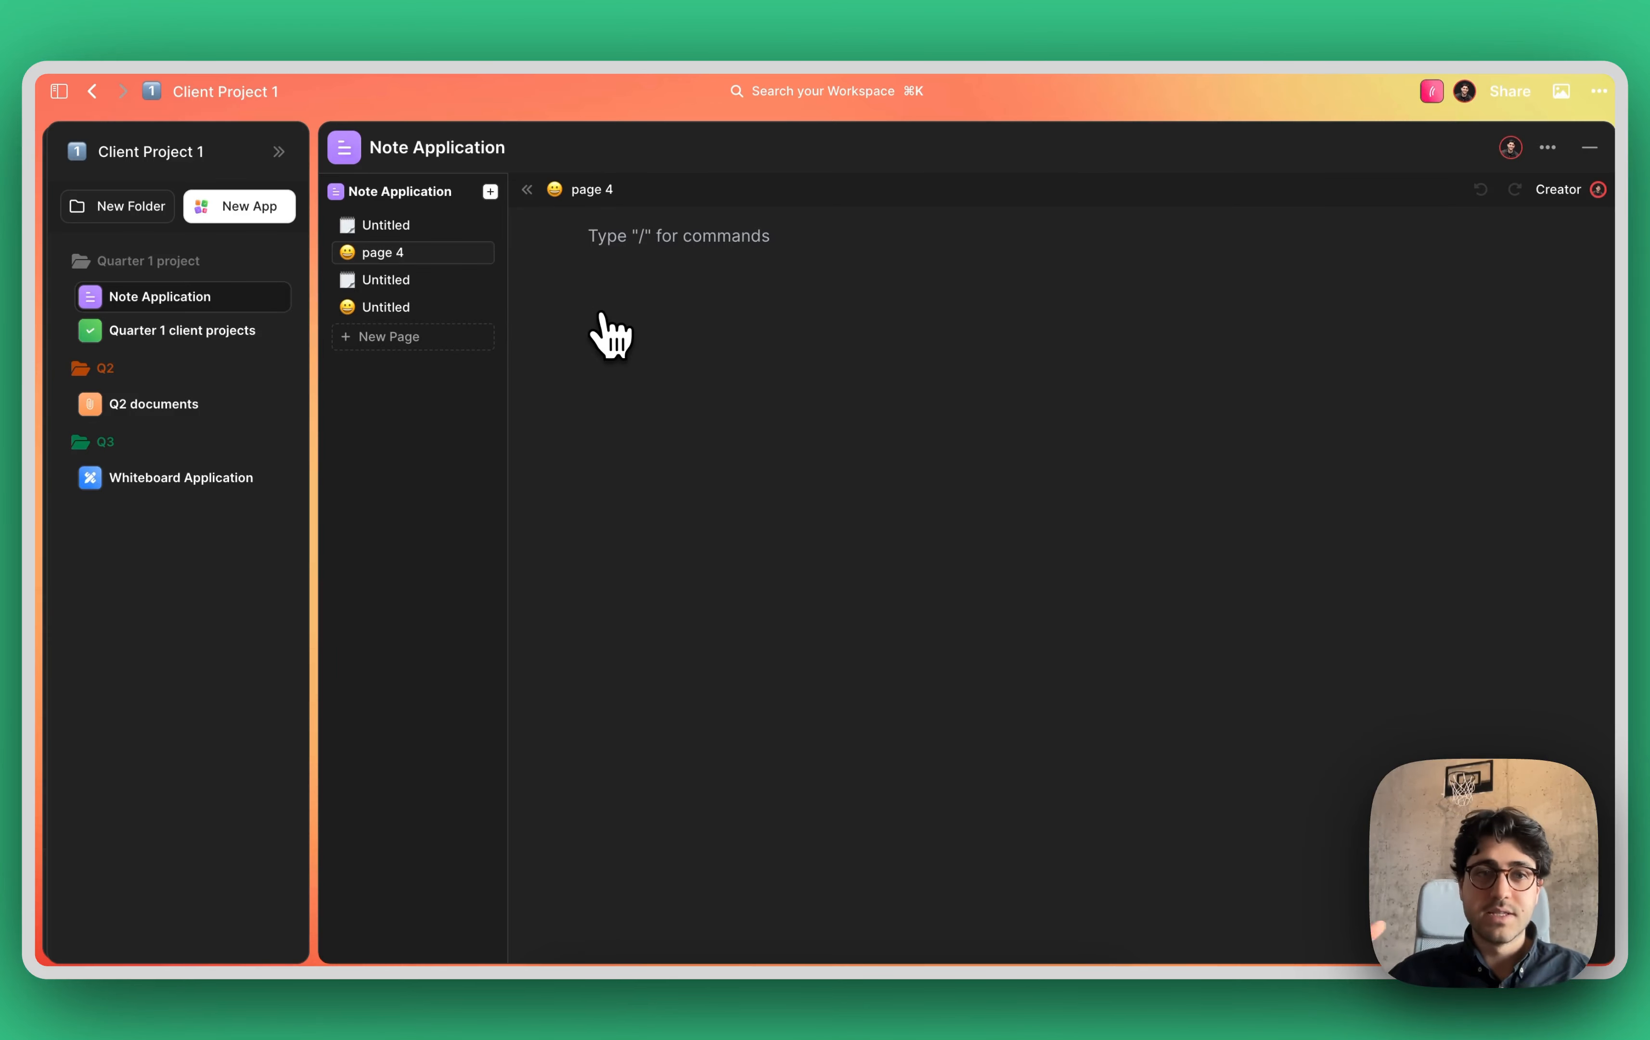
pyautogui.doubleClick(498, 148)
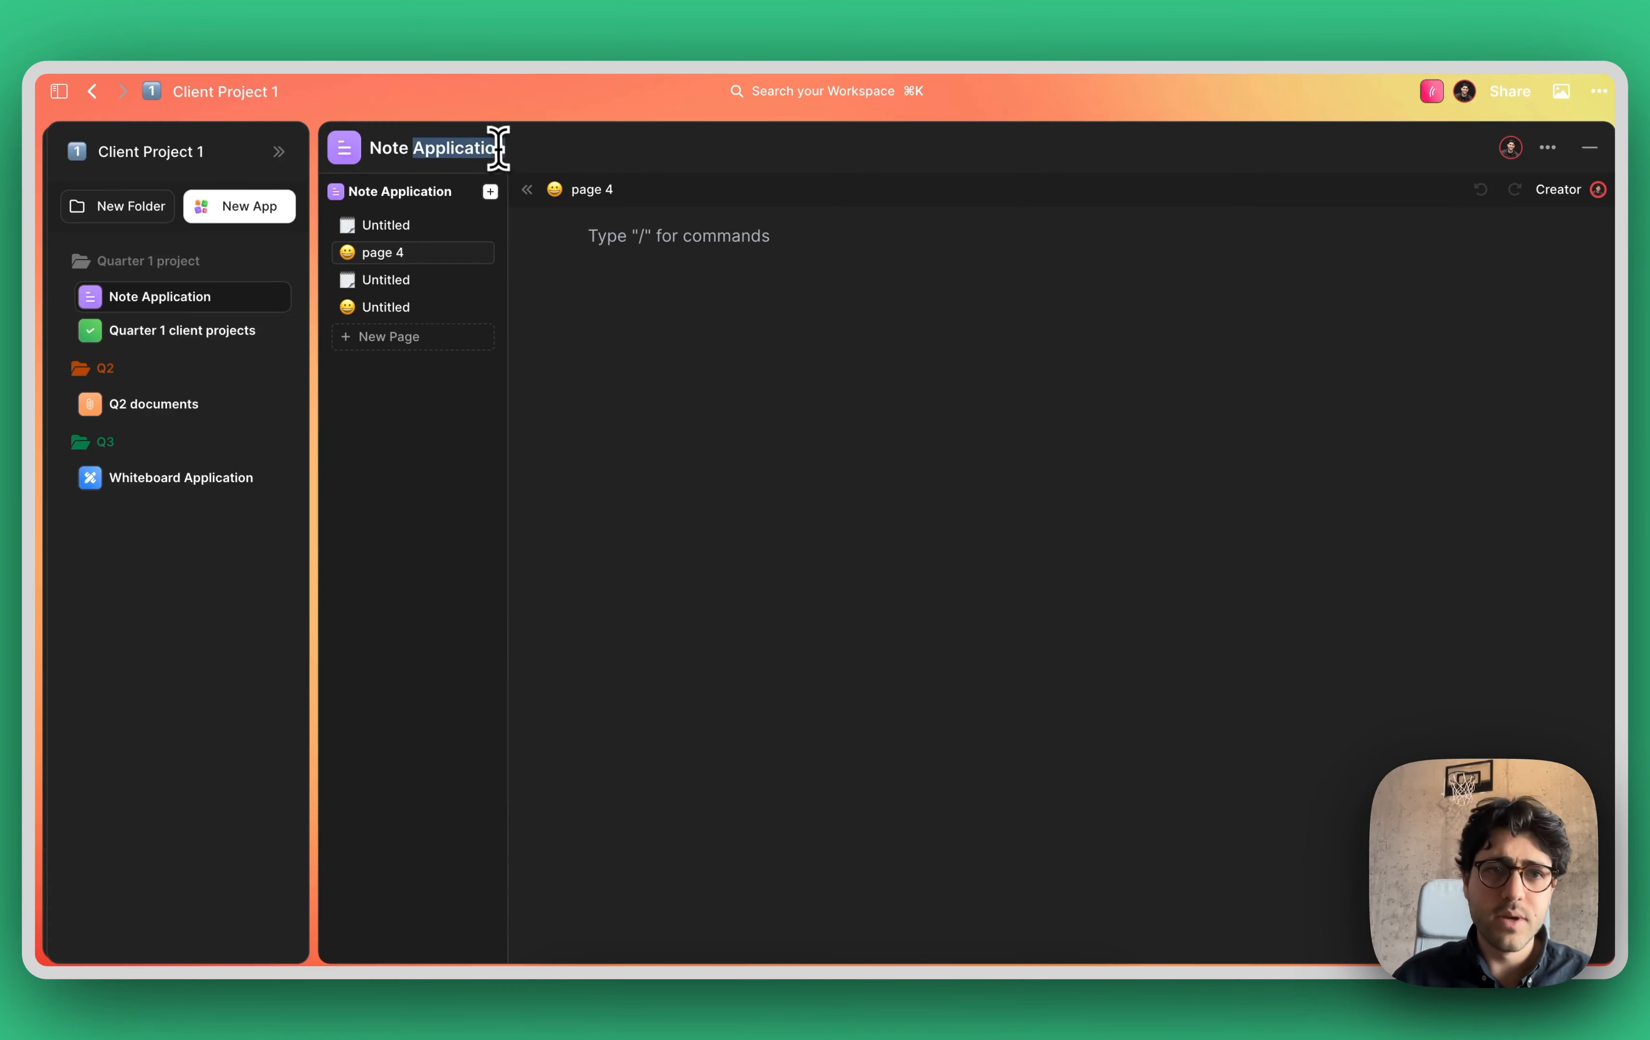
pyautogui.write('Naming is important')
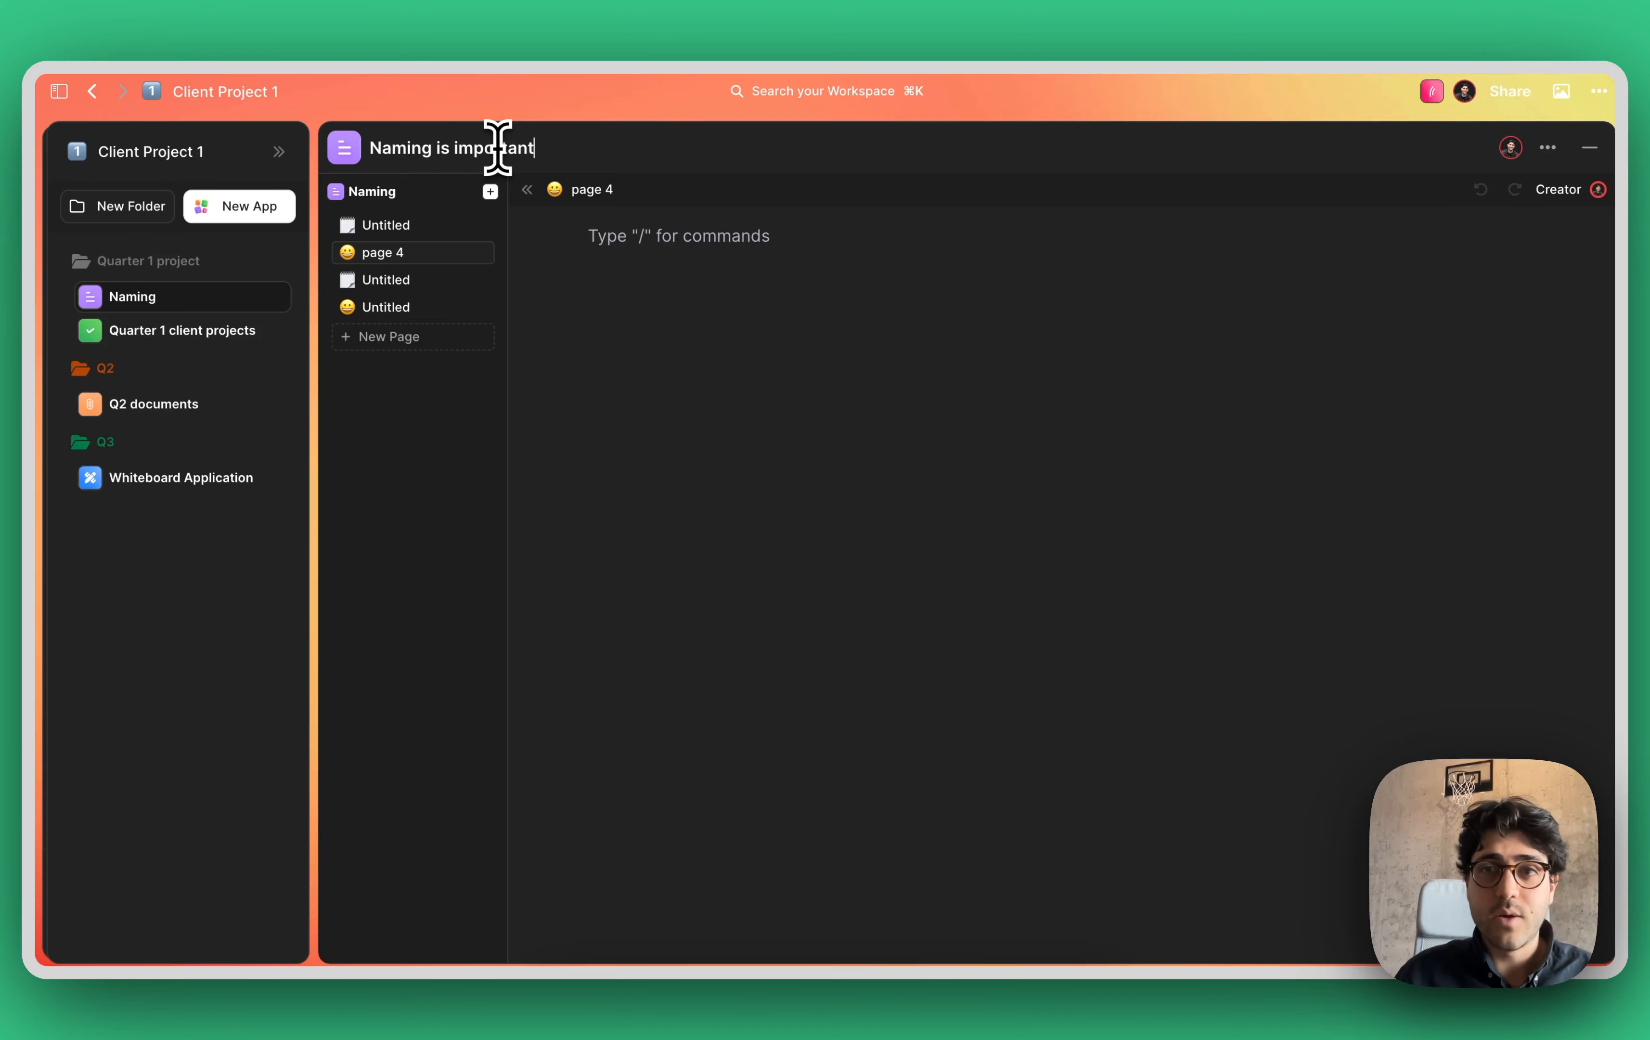
# - Ask the AI writer on page 4 to create a summary of liftOS features, and collapse the page list
pyautogui.click(648, 237)
pyautogui.write('/fi')
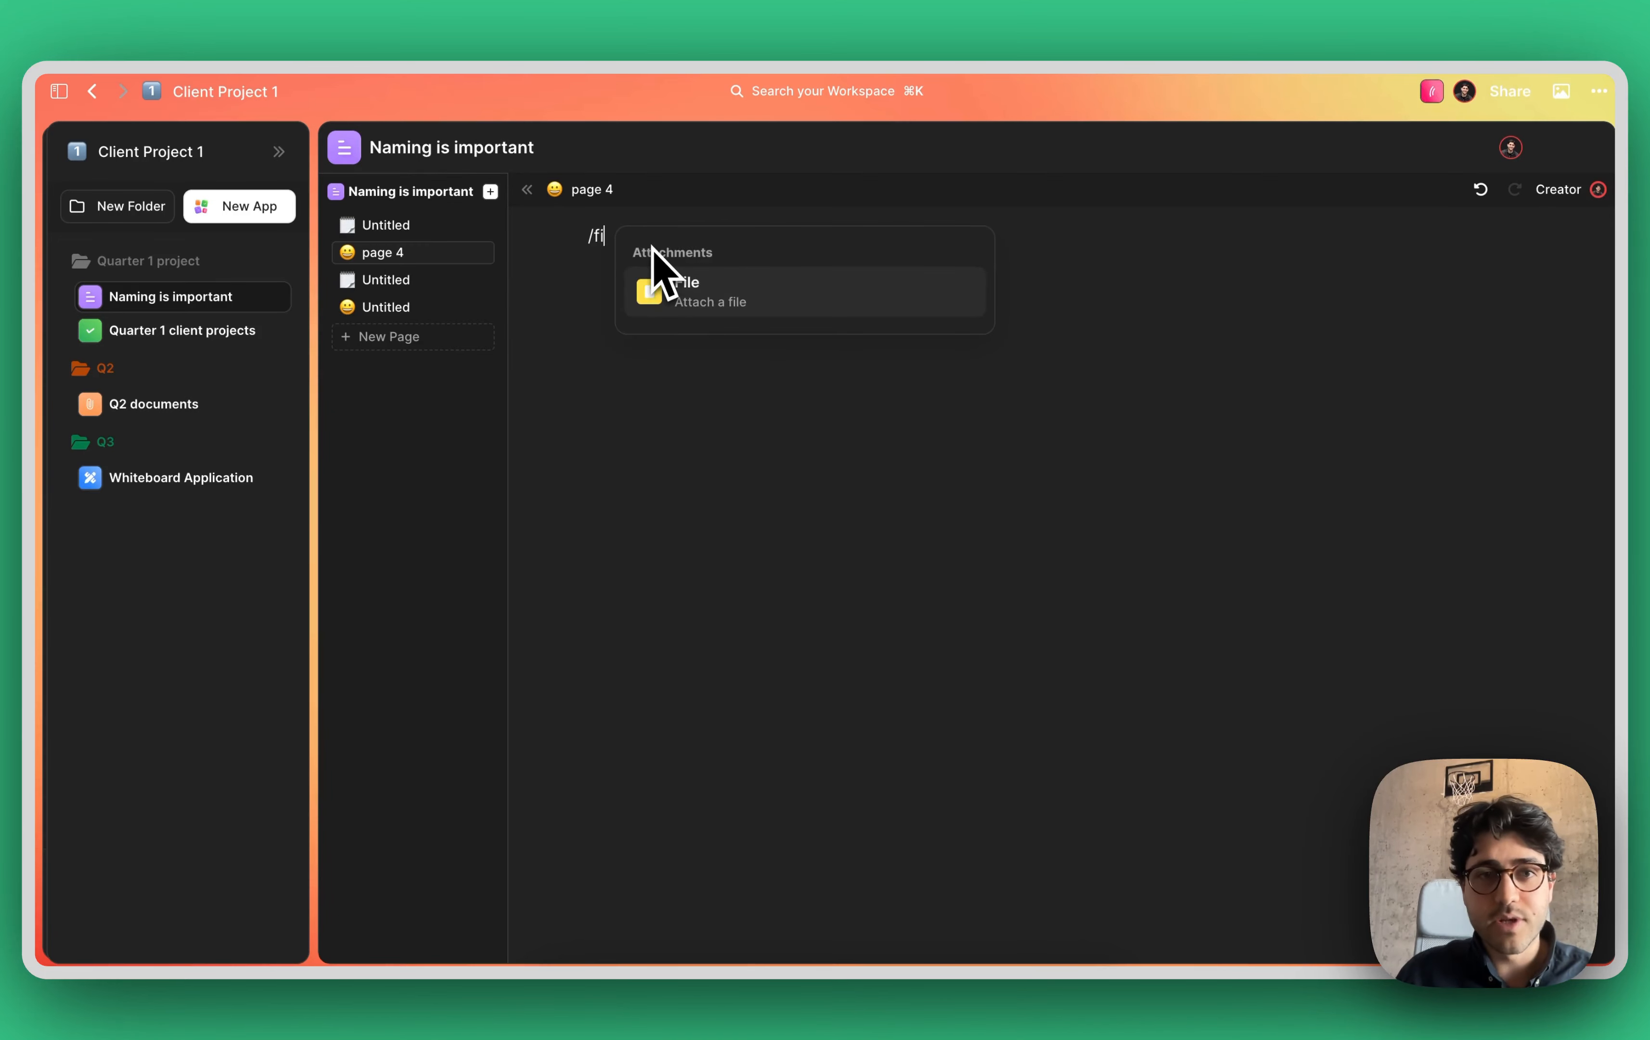
pyautogui.press('Return')
pyautogui.write('create a summary of lift')
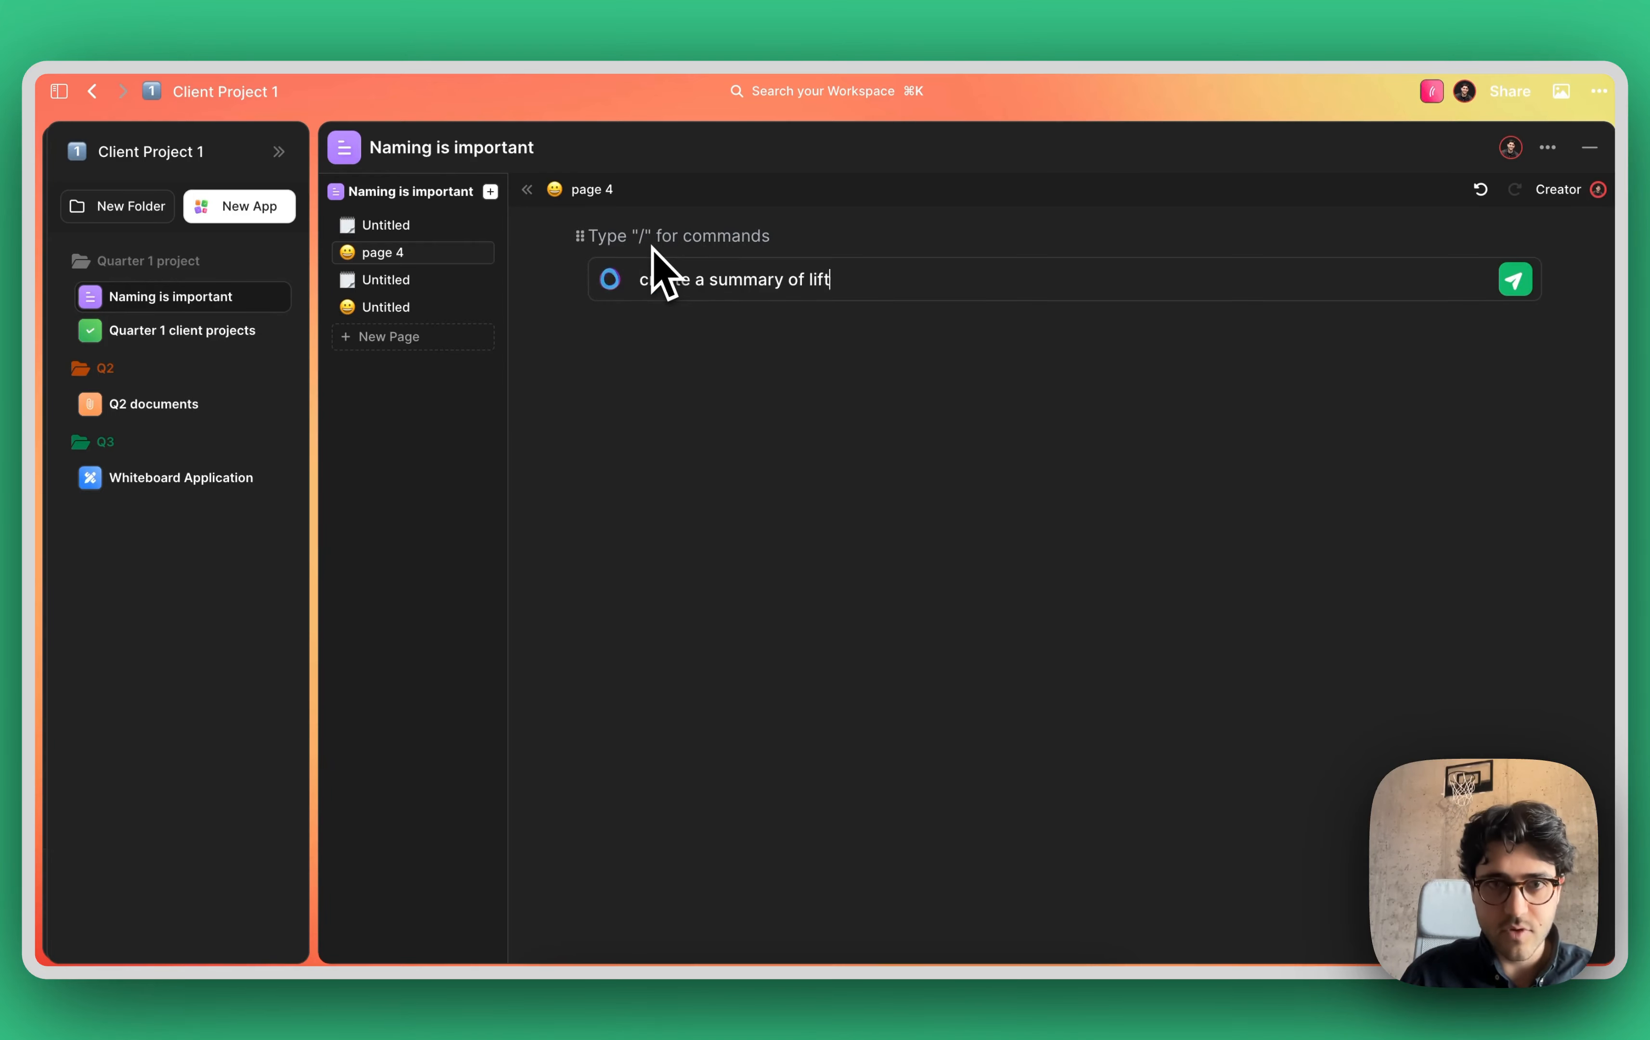
pyautogui.write('OS features')
pyautogui.press('Return')
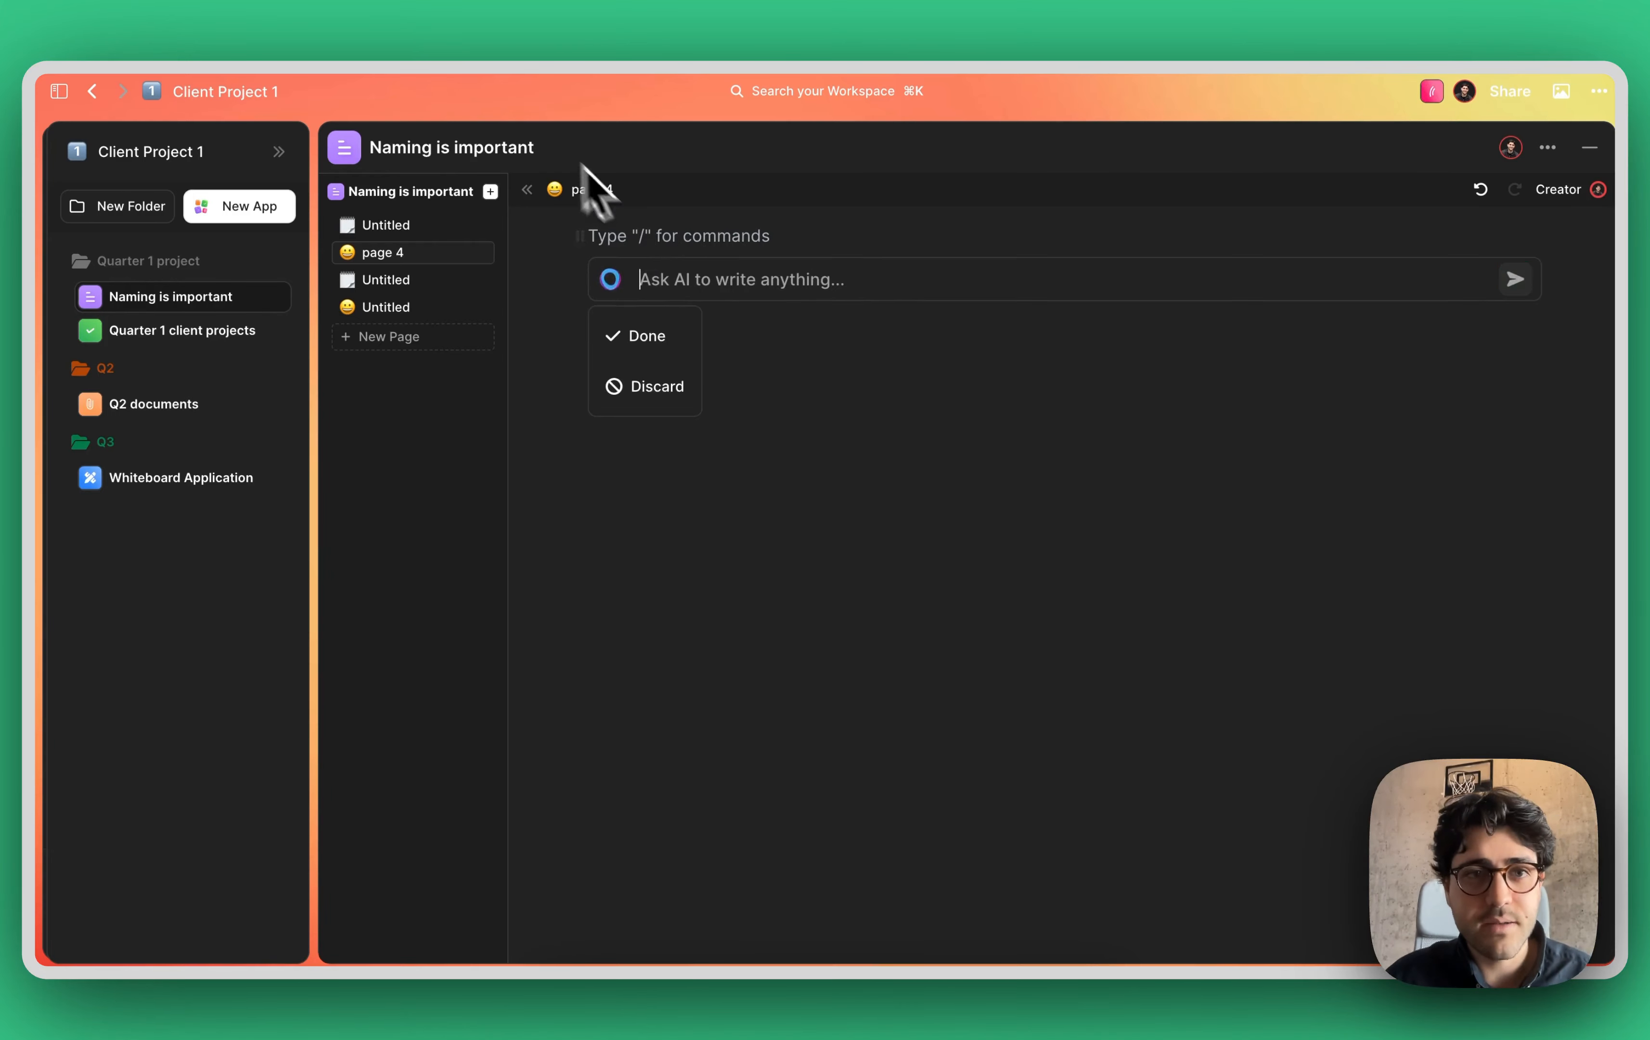
pyautogui.click(527, 190)
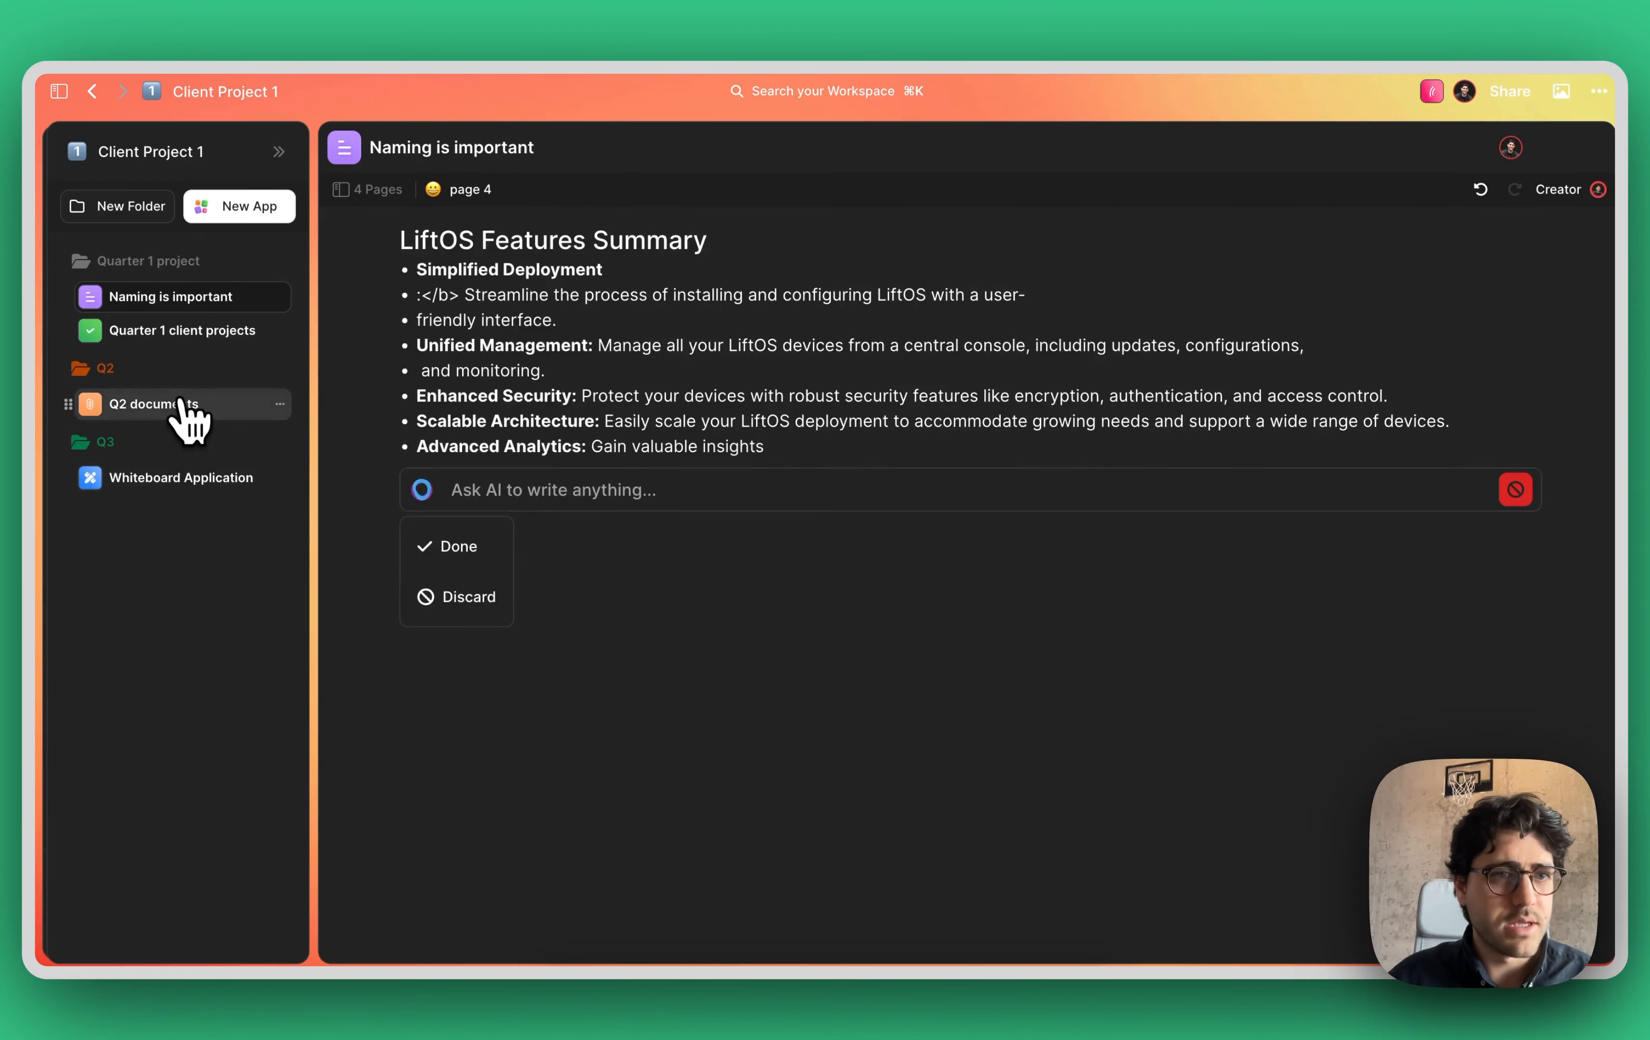
# - Open Q2 documents beside the note and upload liftOS Walkthrough Draft.mp4, Whiteboard 3.gif and Whiteboard2.gif
pyautogui.click(155, 405)
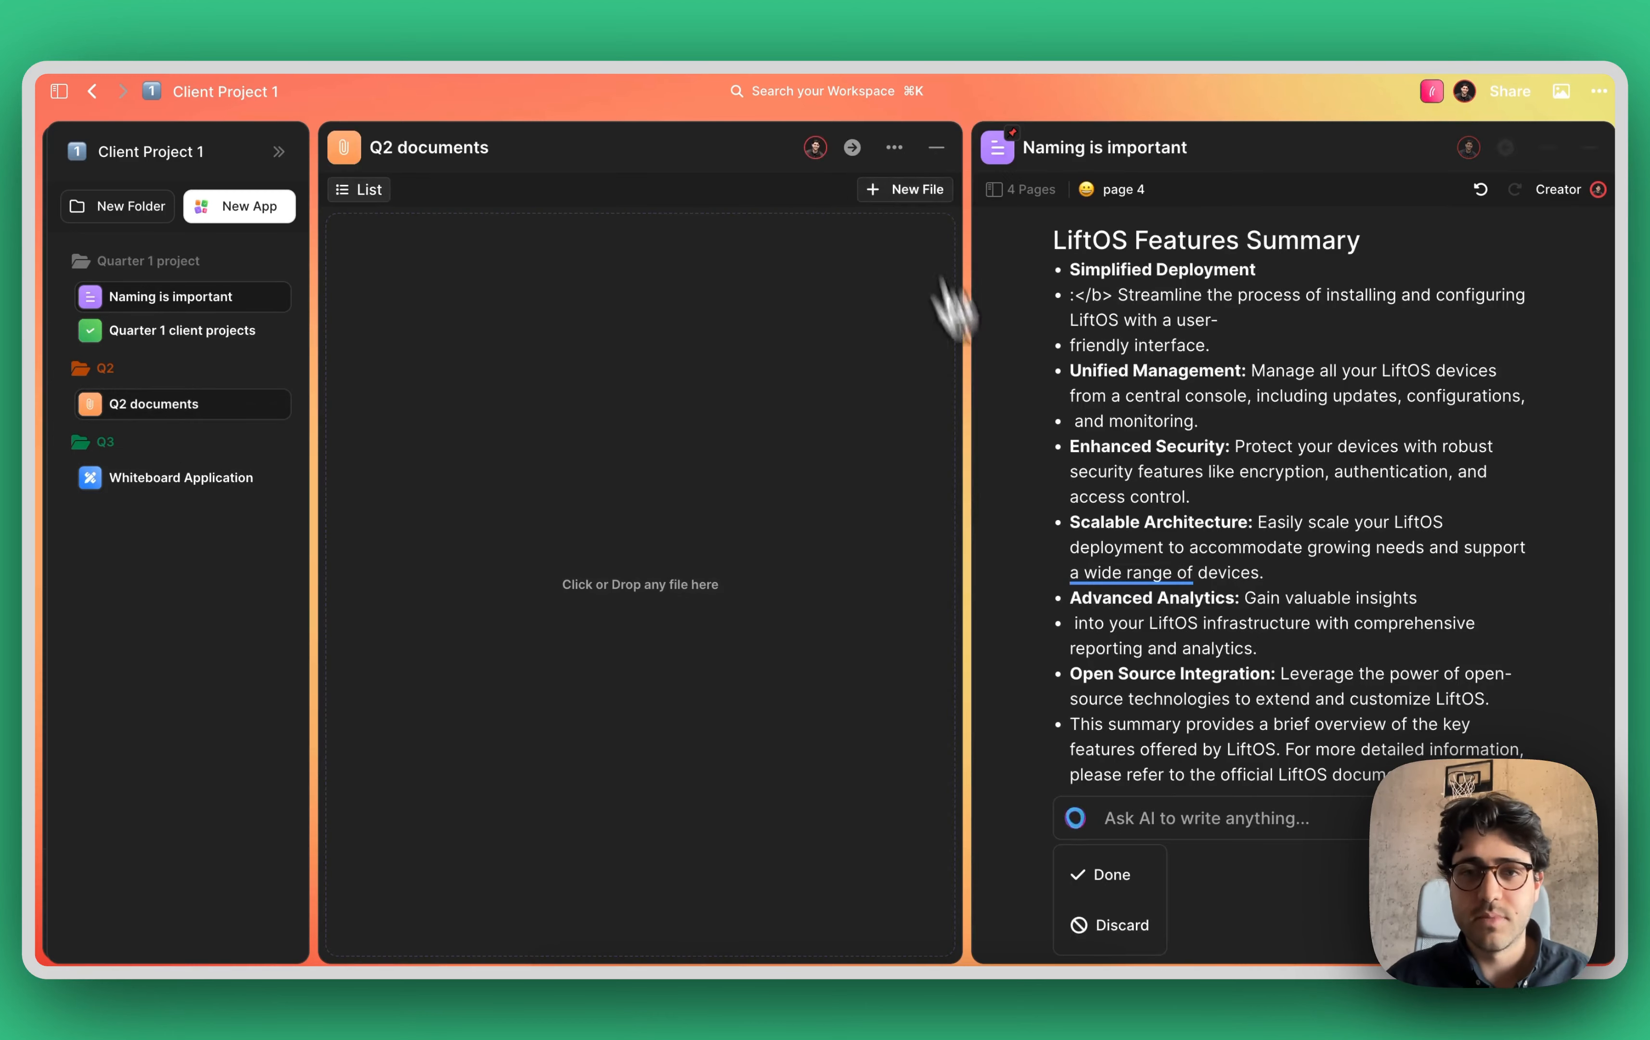
pyautogui.click(921, 193)
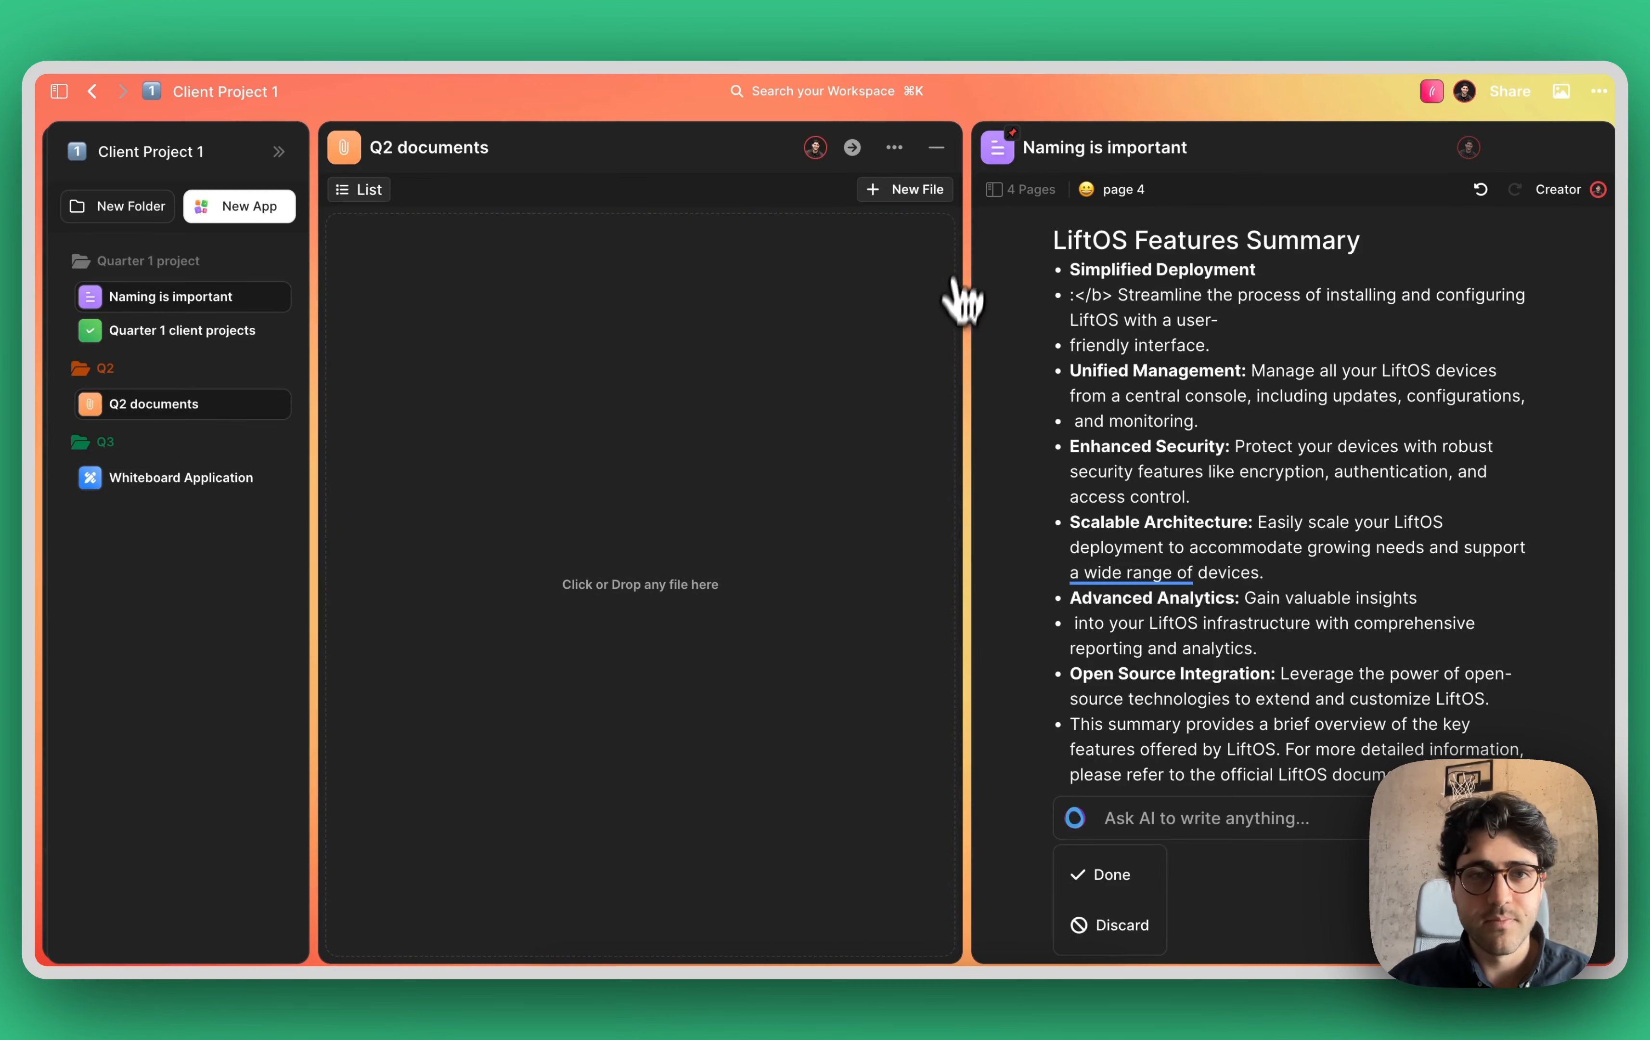
pyautogui.click(684, 399)
pyautogui.keyDown('shift'); pyautogui.click(694, 440); pyautogui.keyUp('shift')
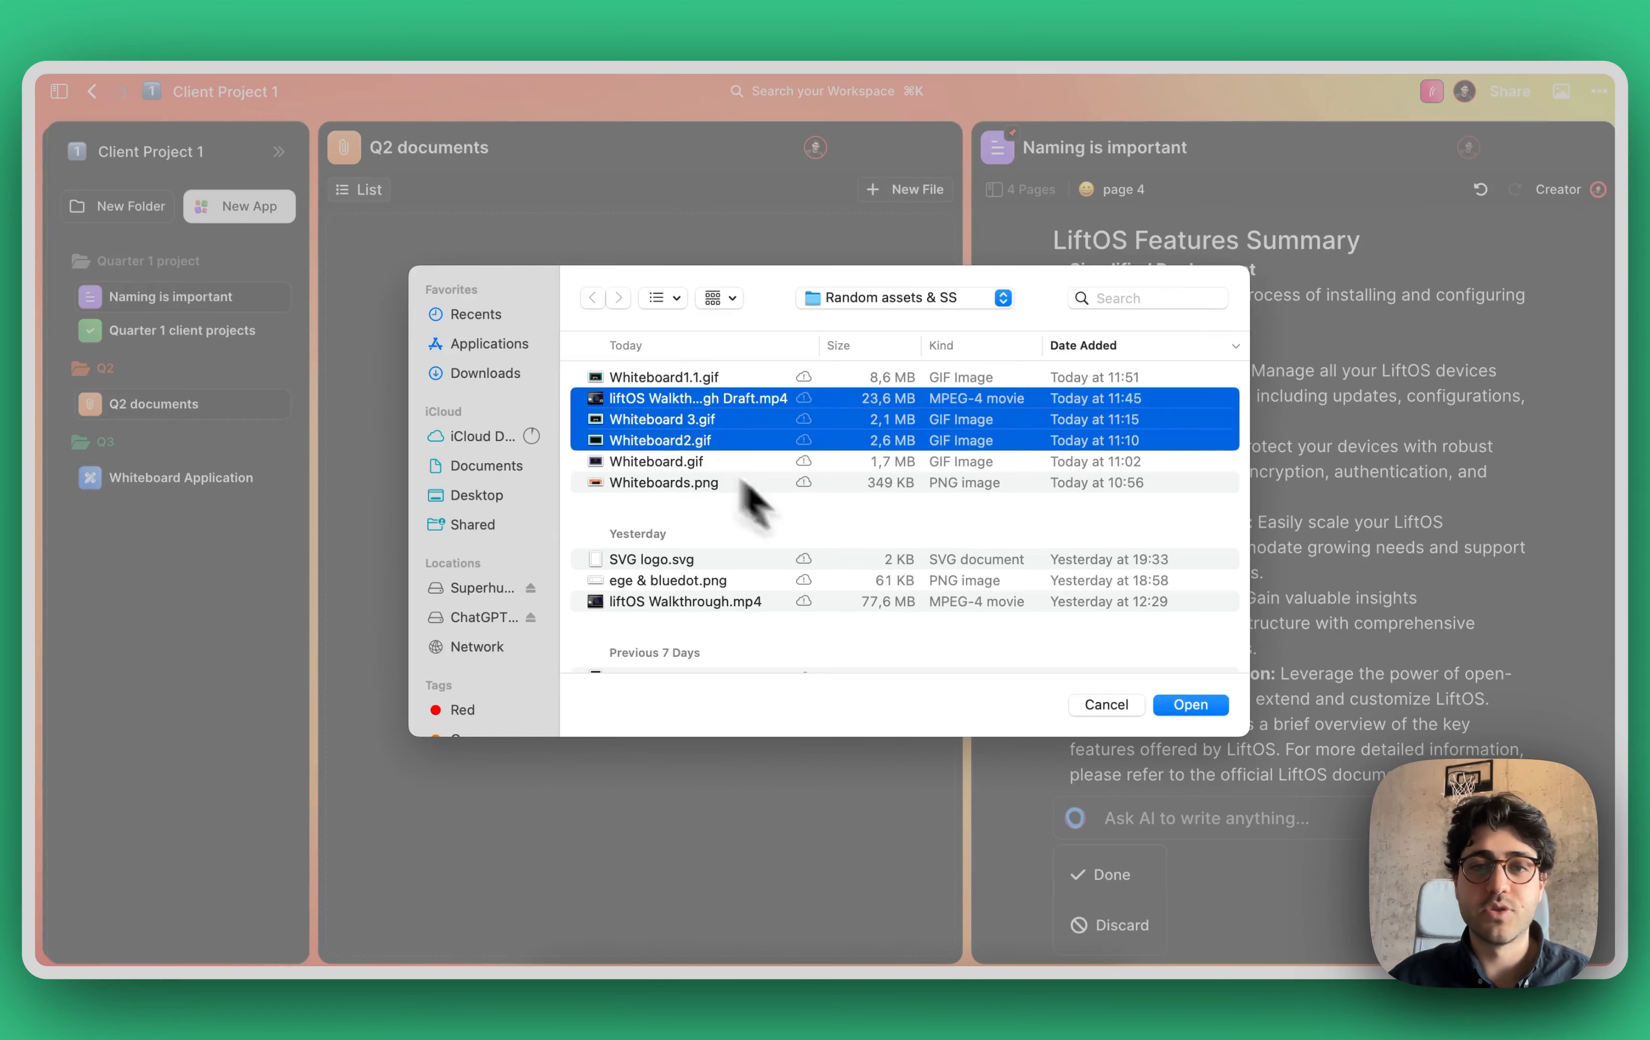
pyautogui.click(1168, 695)
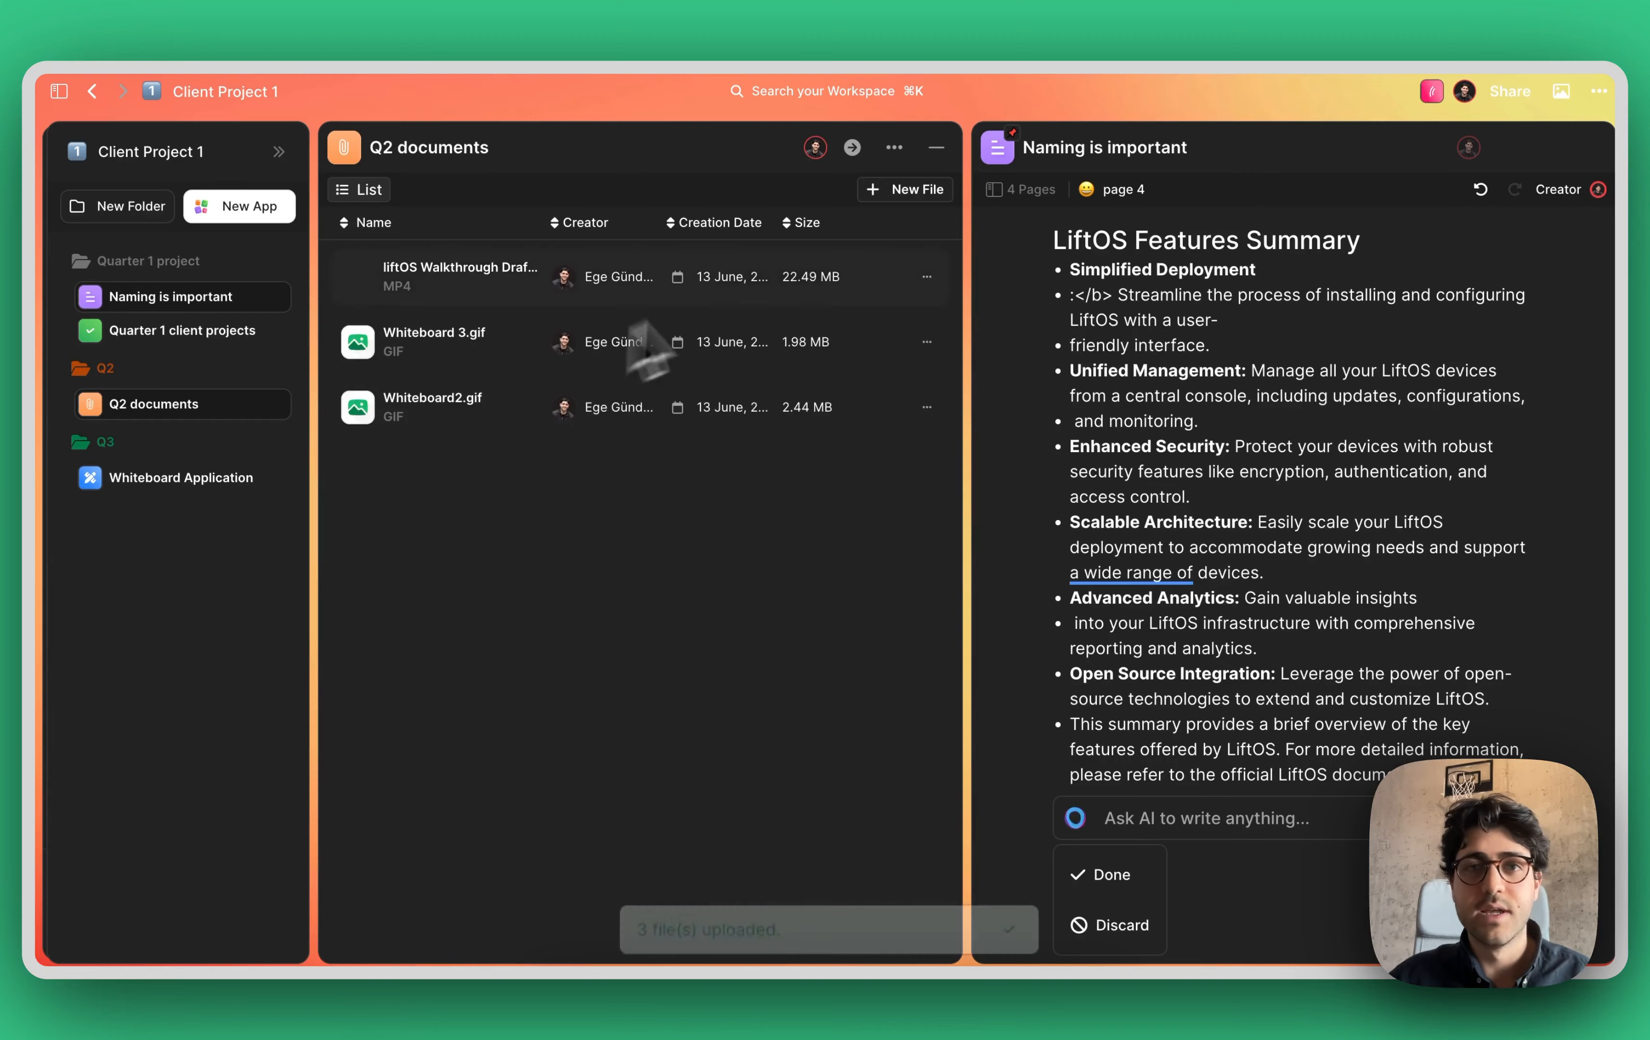
# - Preview the uploaded liftOS Walkthrough Draft.mp4 video and close the preview
pyautogui.click(480, 282)
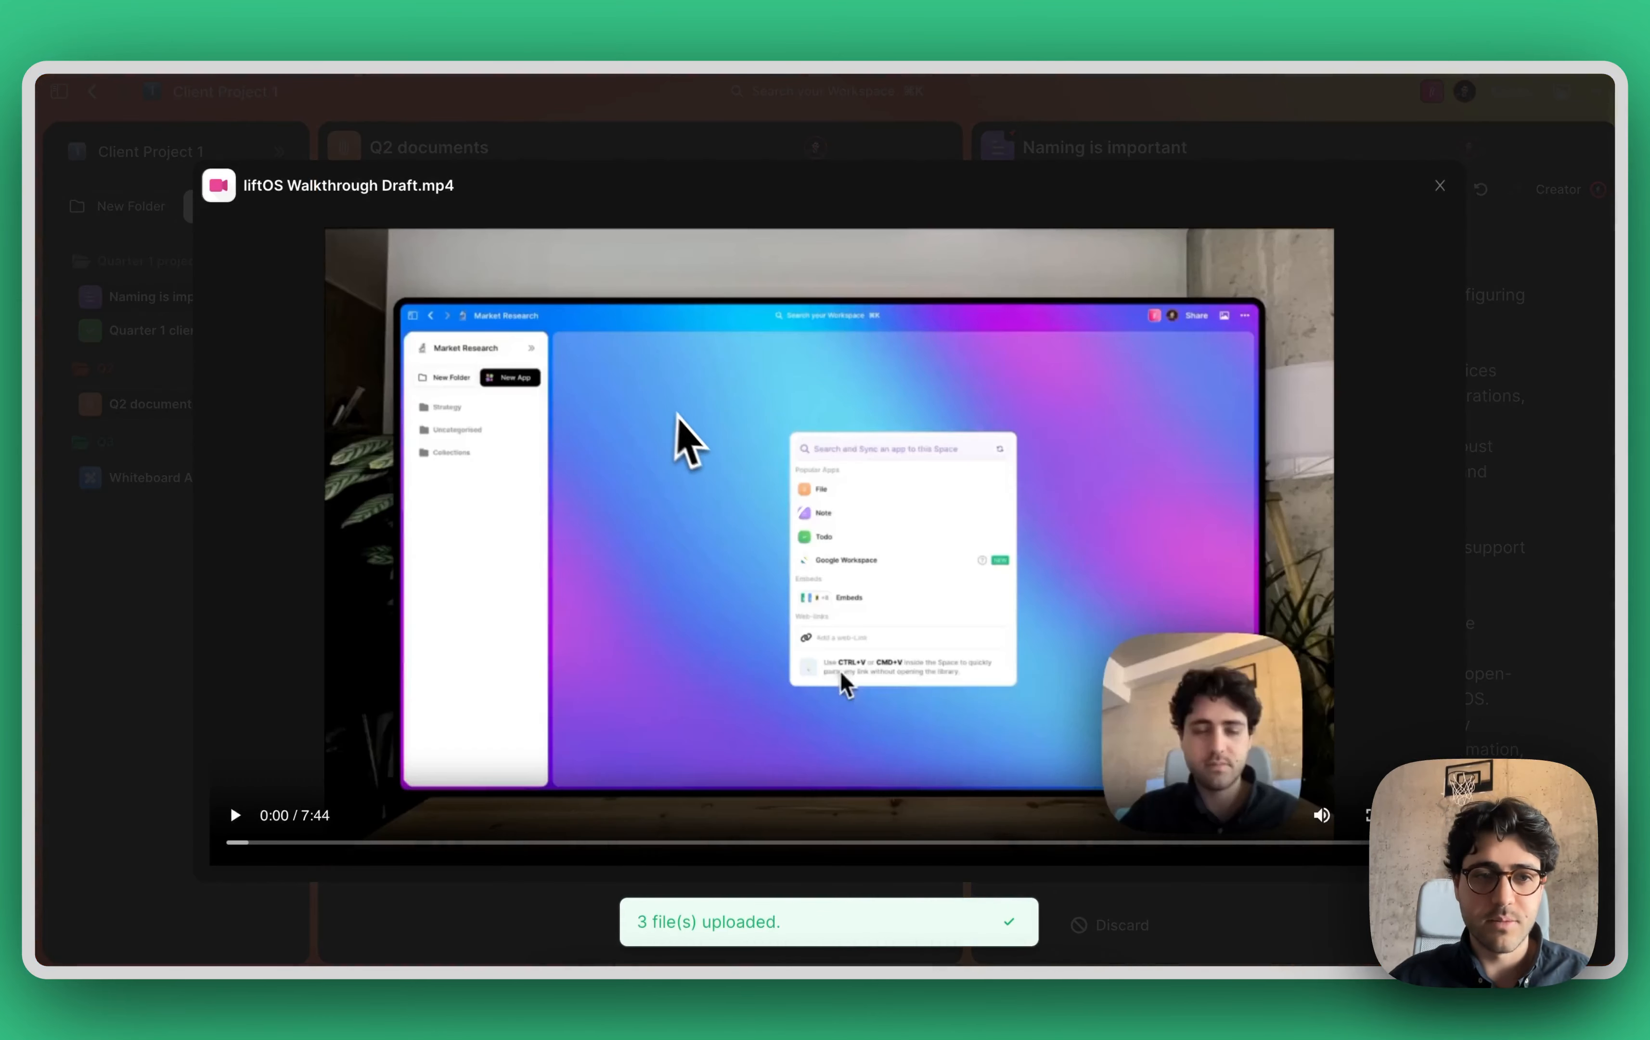
pyautogui.click(757, 459)
pyautogui.click(767, 476)
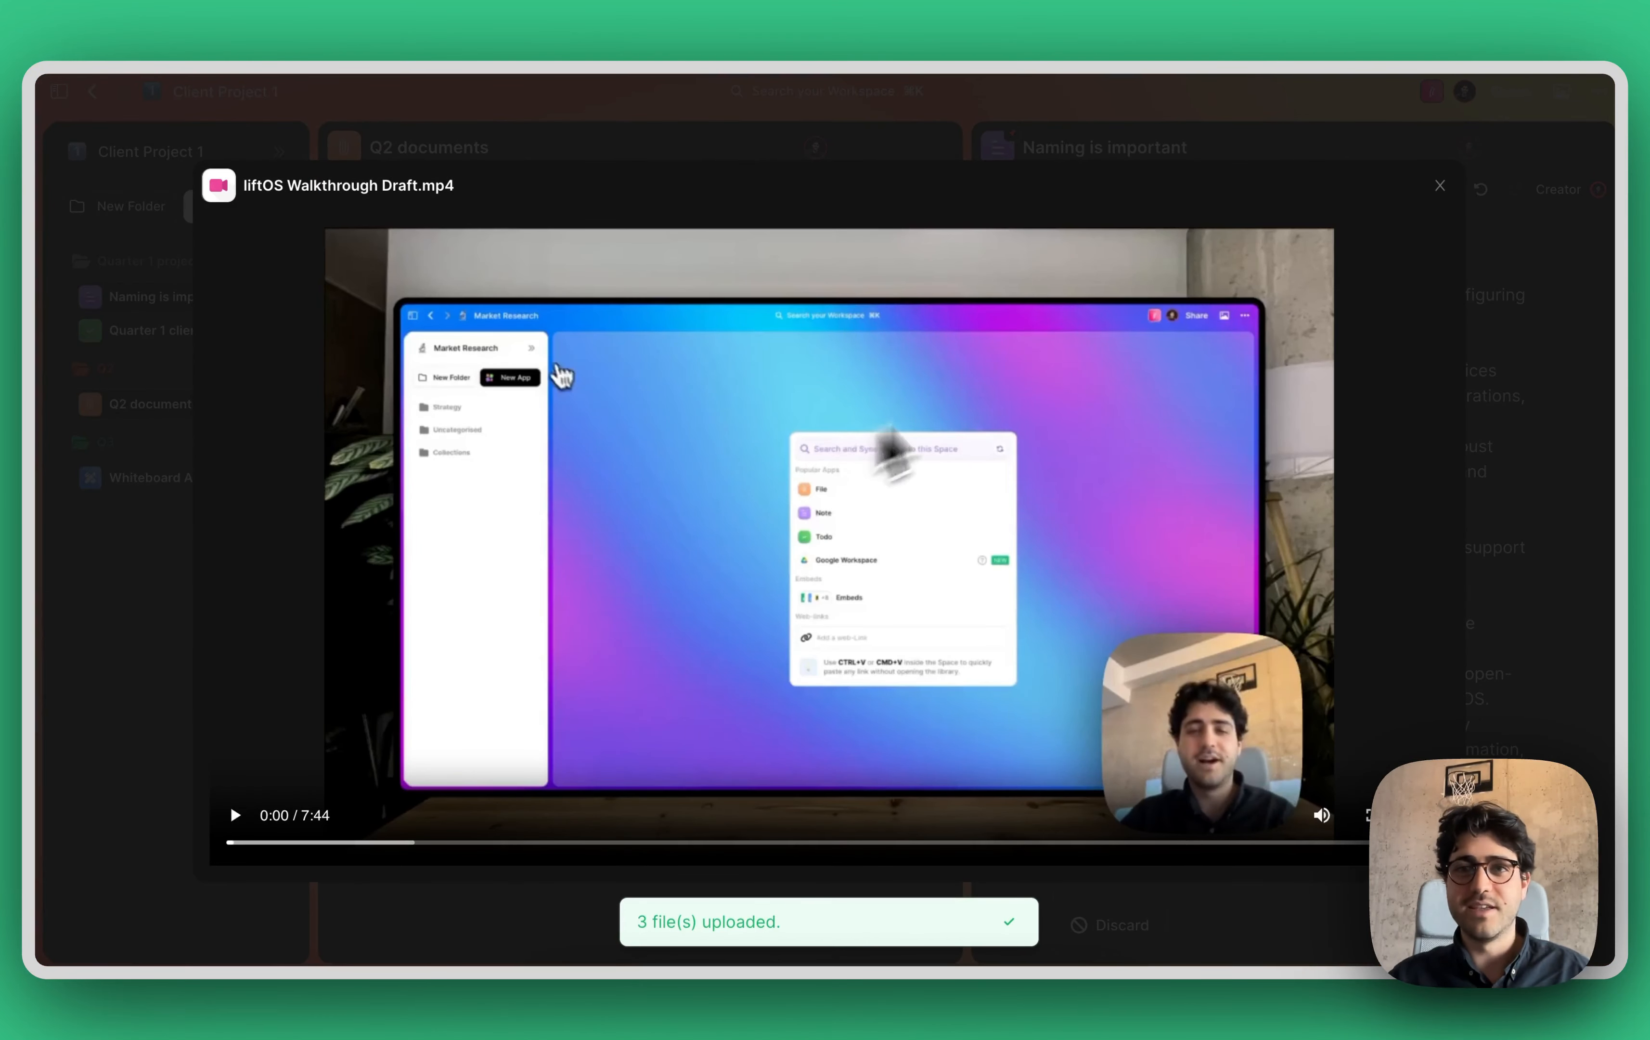
pyautogui.click(1432, 191)
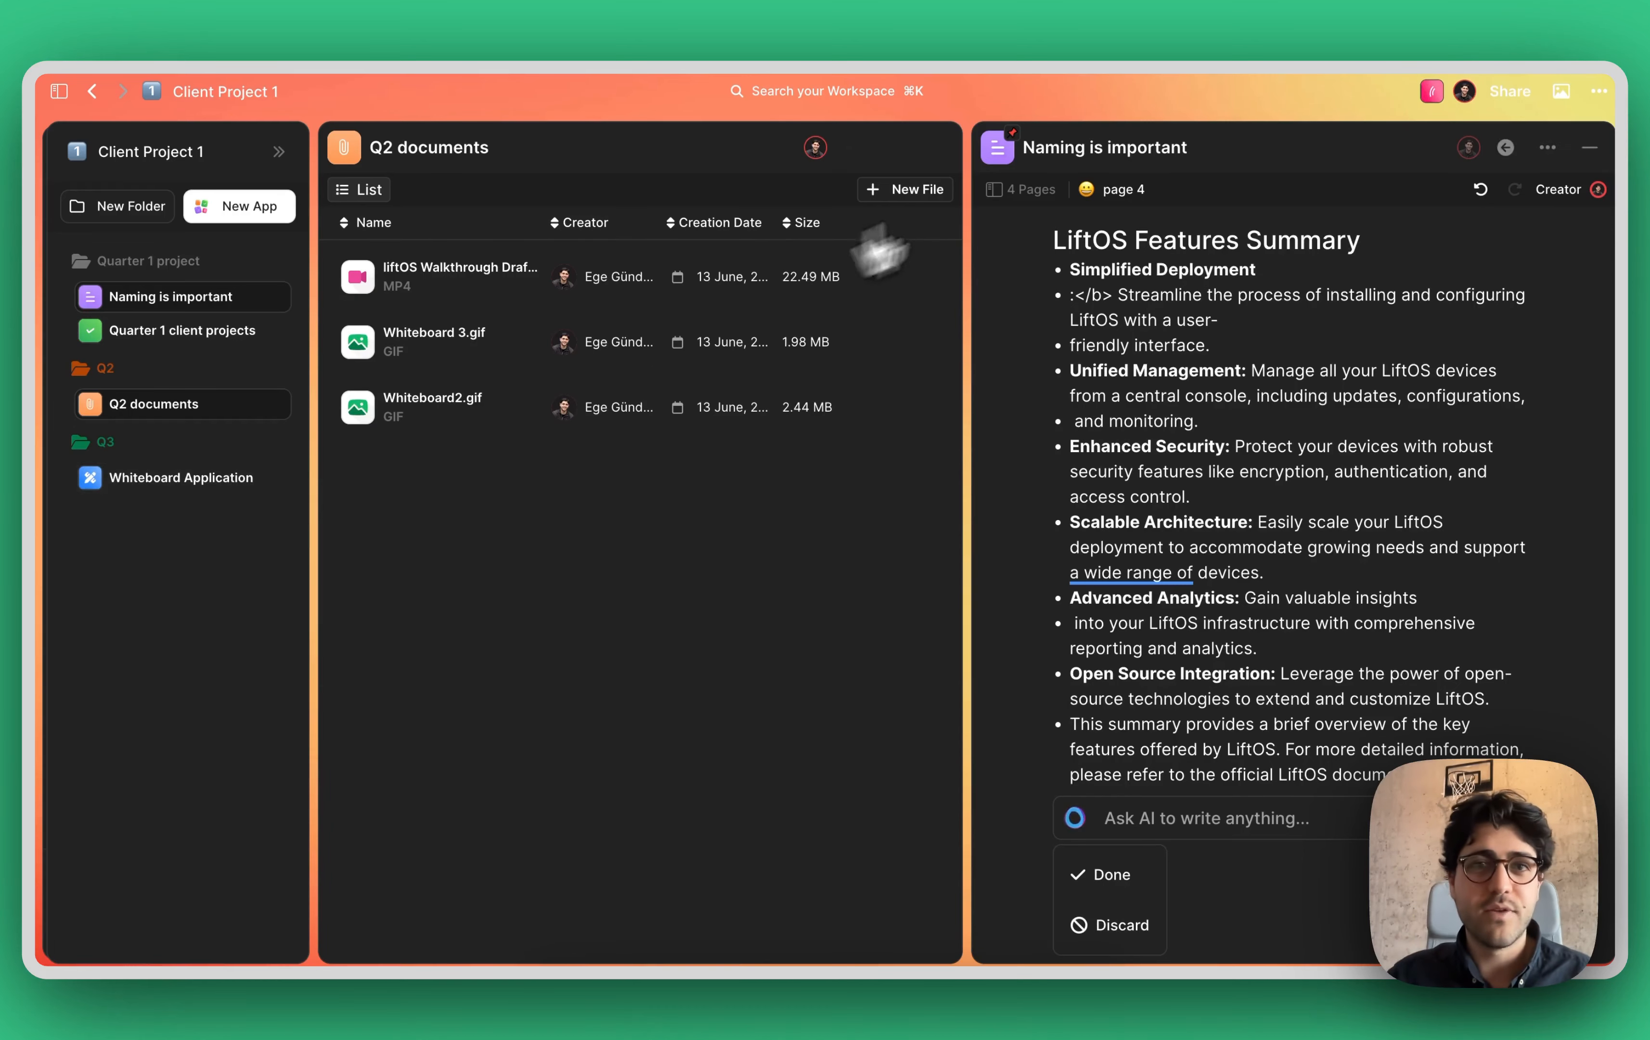
# - Close Q2 documents and show Whiteboard Application in place of the note
pyautogui.click(286, 405)
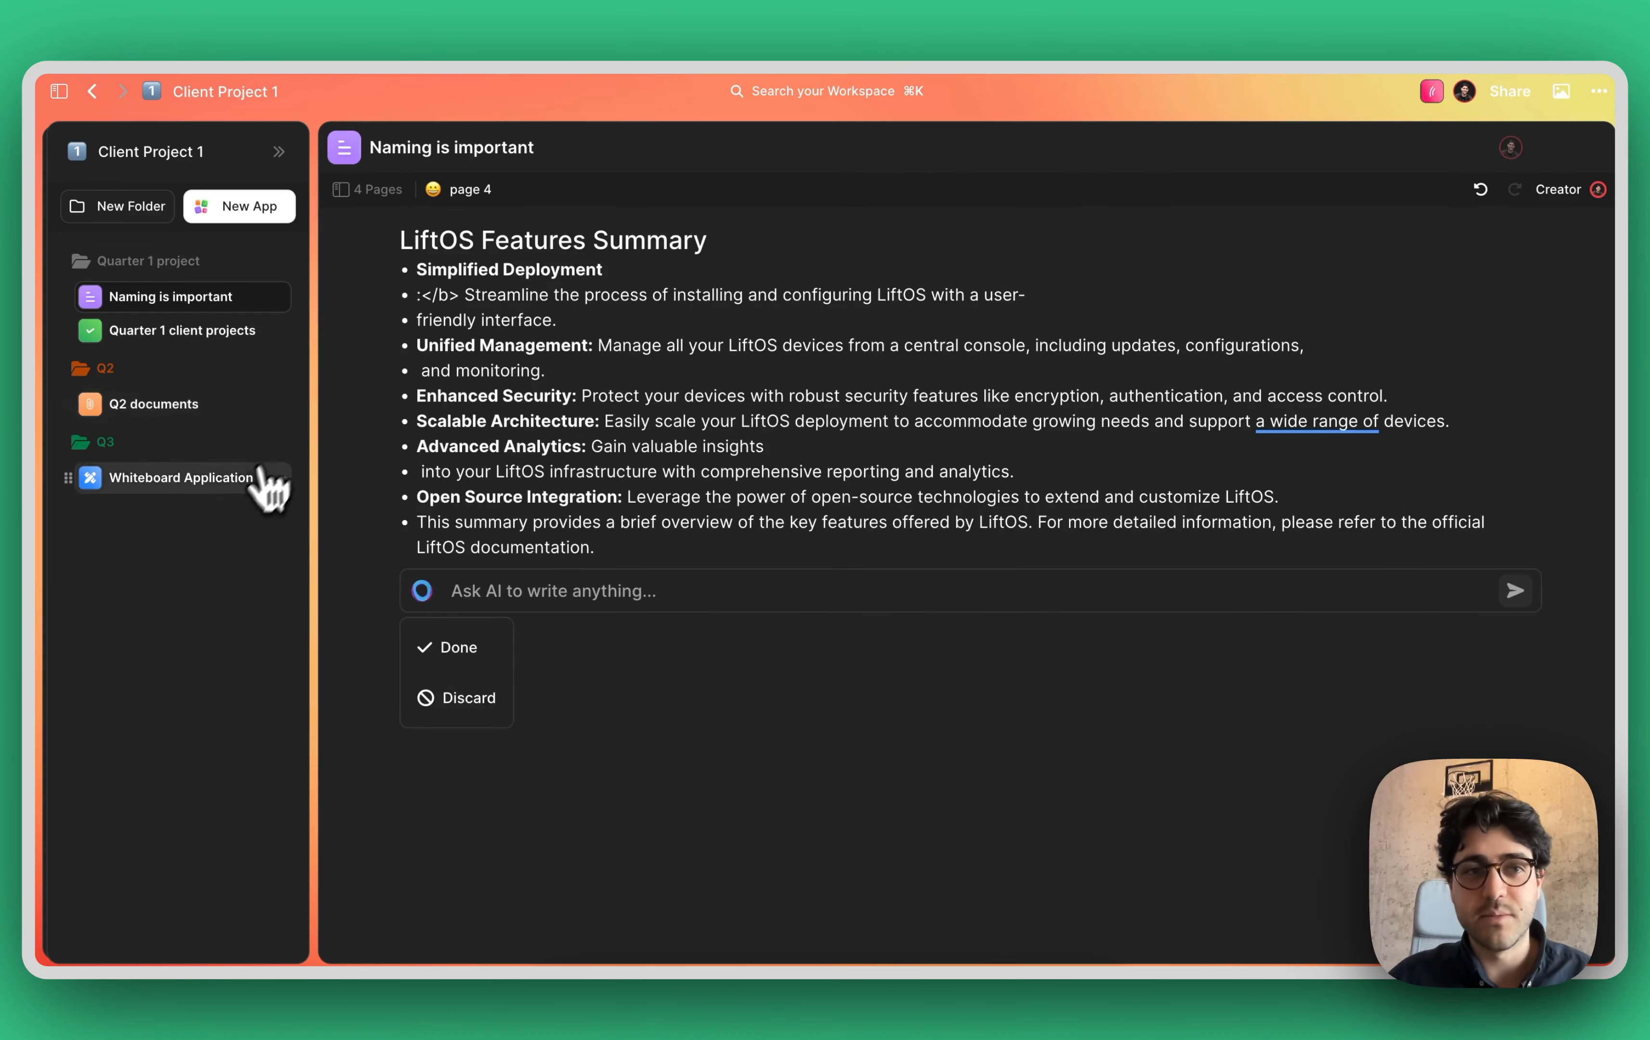
pyautogui.click(218, 482)
pyautogui.click(1602, 153)
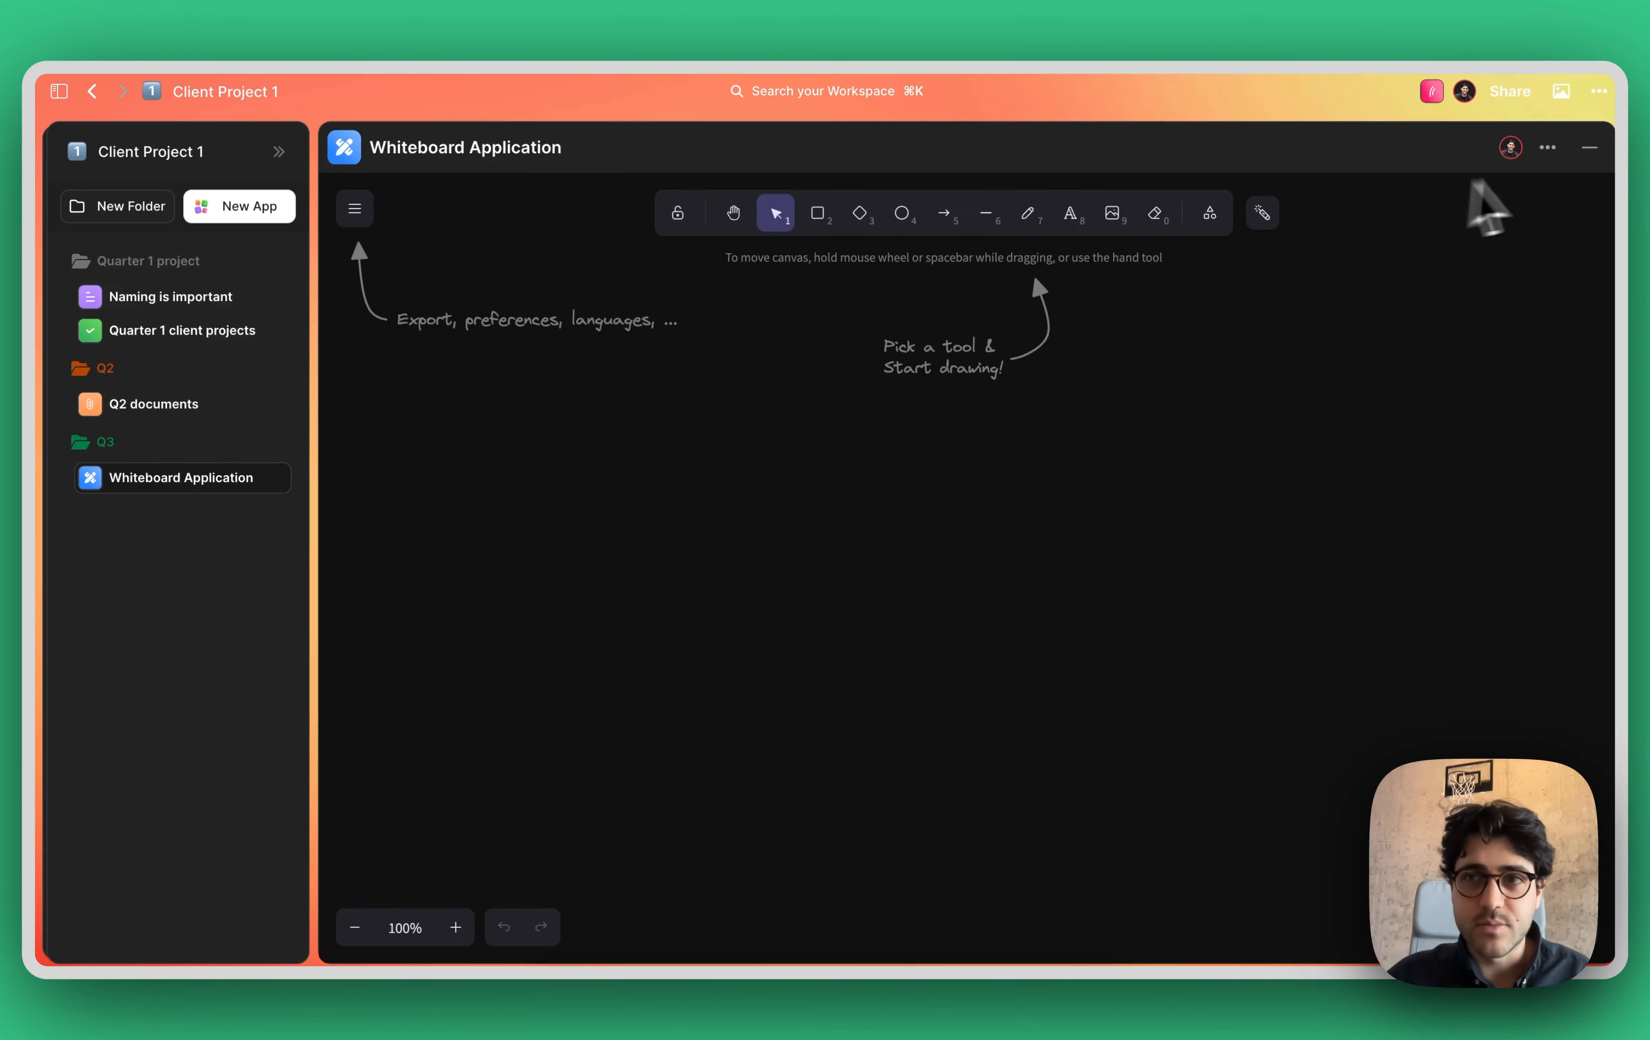
# - Close Whiteboard Application, move it into the Q2 folder and place the Q3 folder above Q2
pyautogui.click(1588, 147)
pyautogui.click(183, 479)
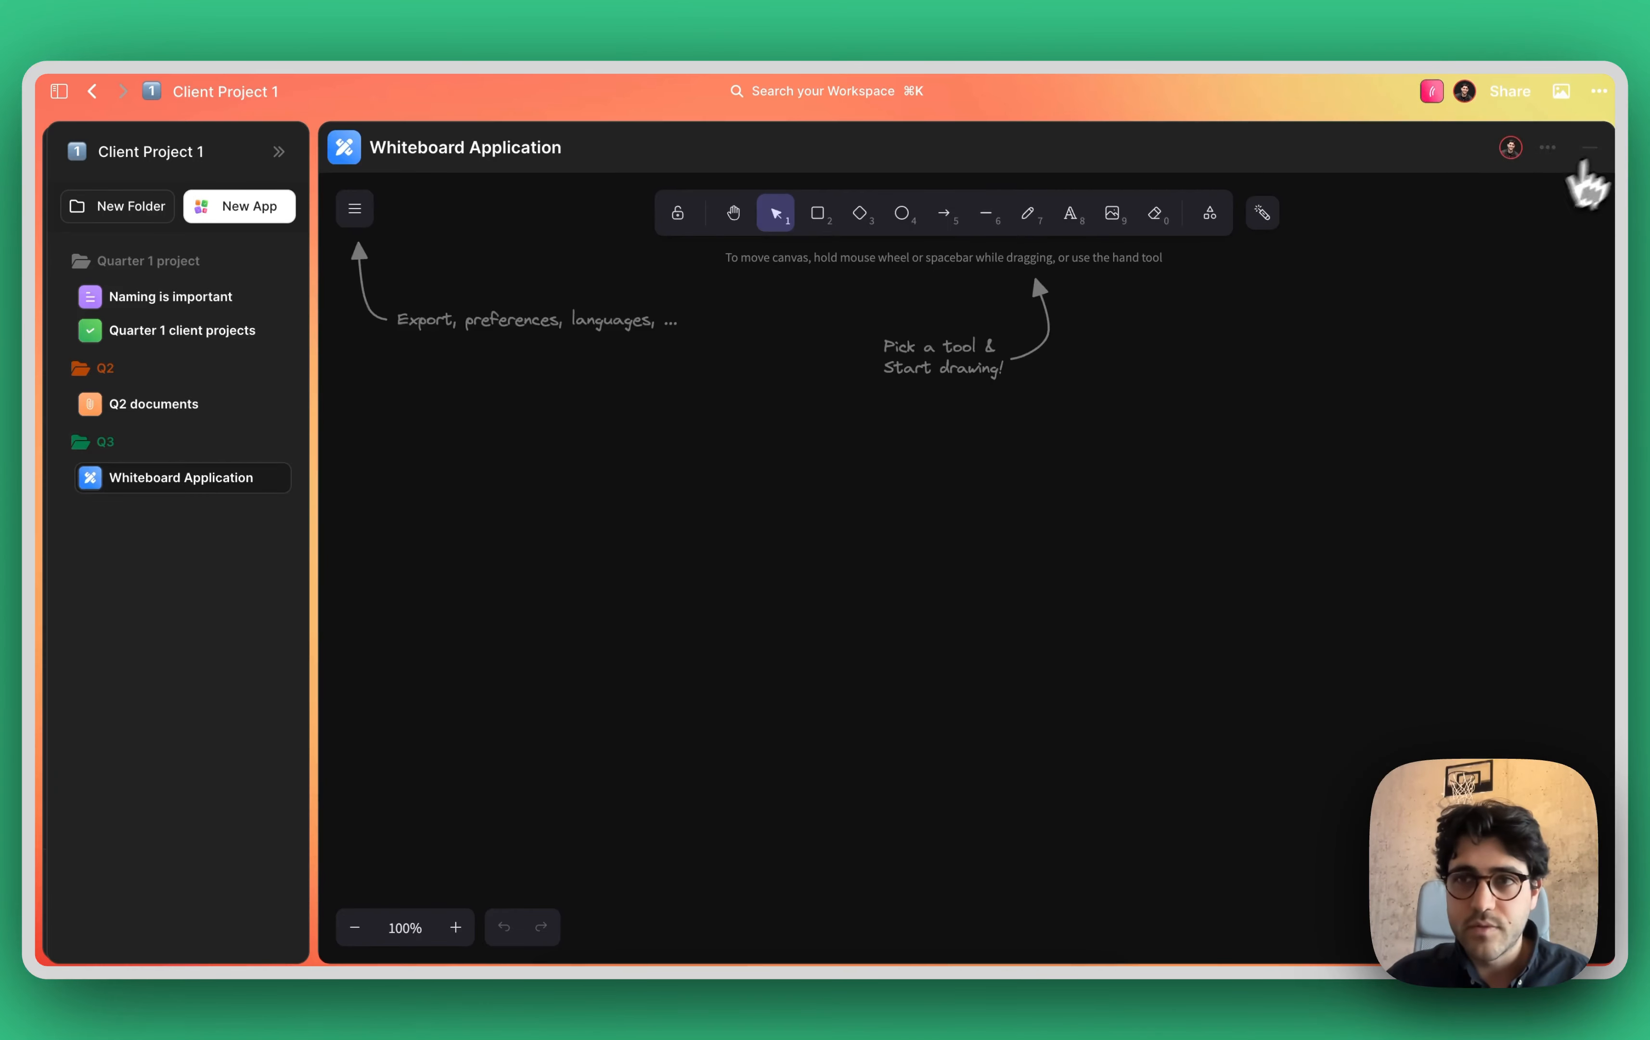
pyautogui.click(1589, 147)
pyautogui.moveTo(148, 473); pyautogui.dragTo(168, 409)
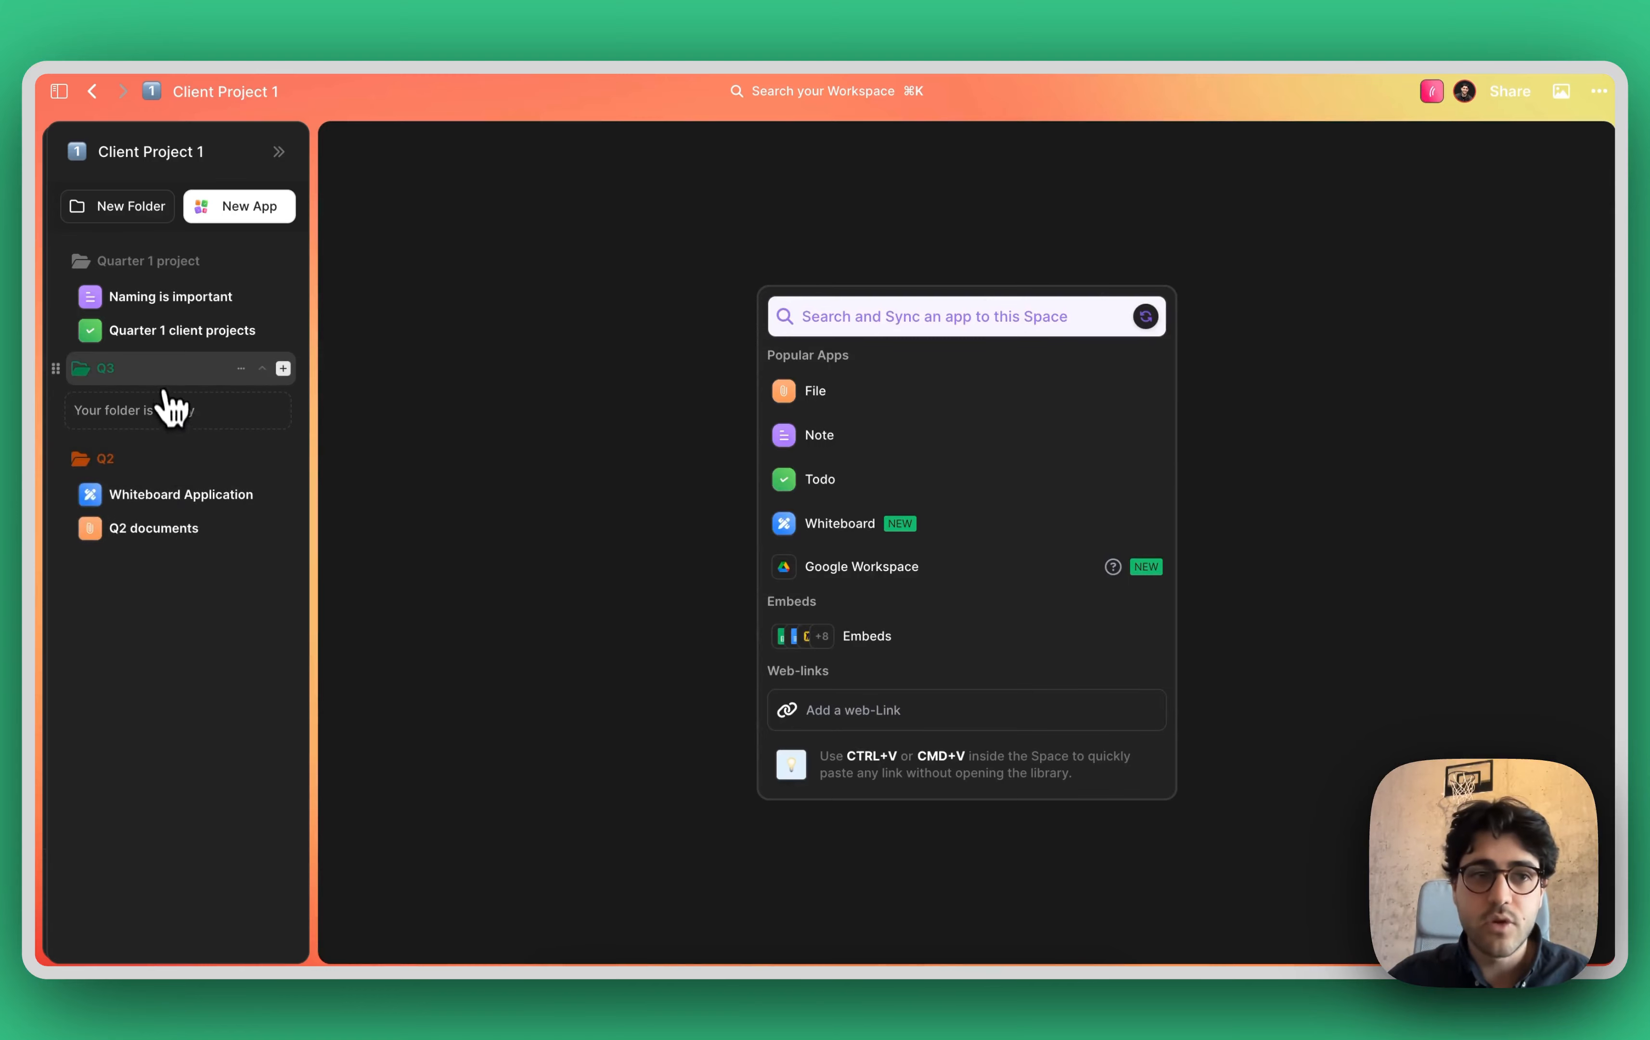
# - Try collapsing and expanding the quarterly folders, leaving Quarter 1 project, Q3 and Q2 all collapsed
pyautogui.click(158, 378)
pyautogui.click(162, 403)
pyautogui.click(174, 265)
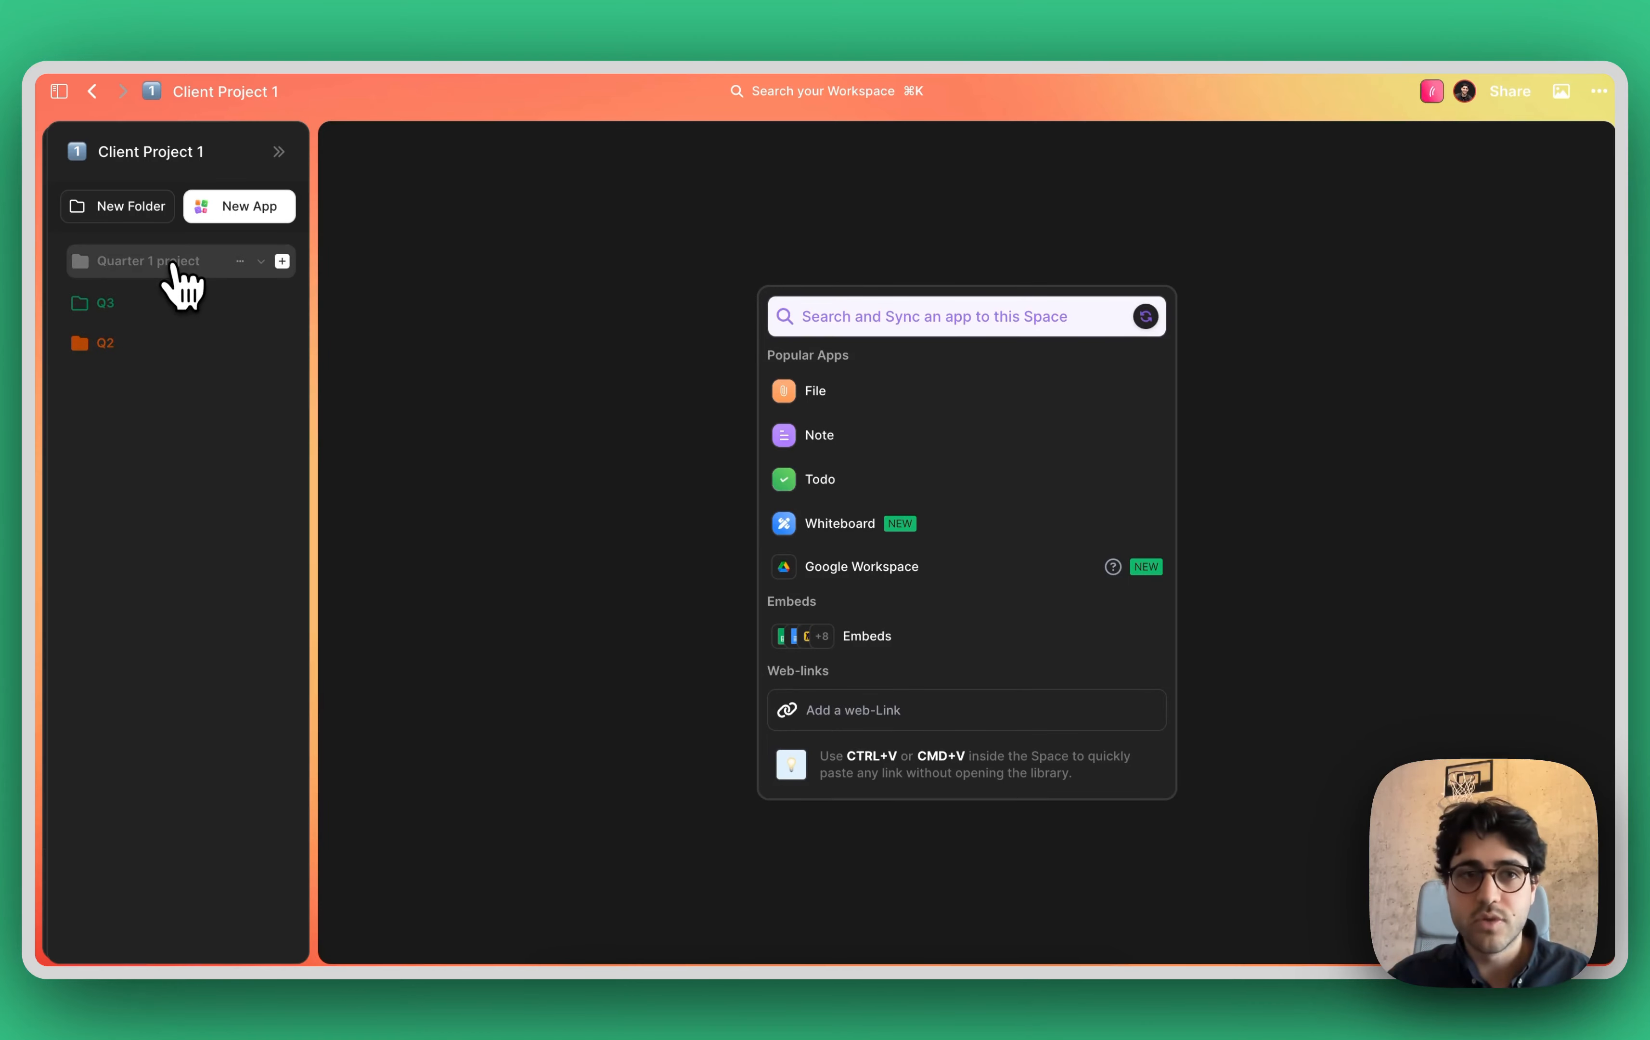
pyautogui.click(173, 303)
pyautogui.click(168, 392)
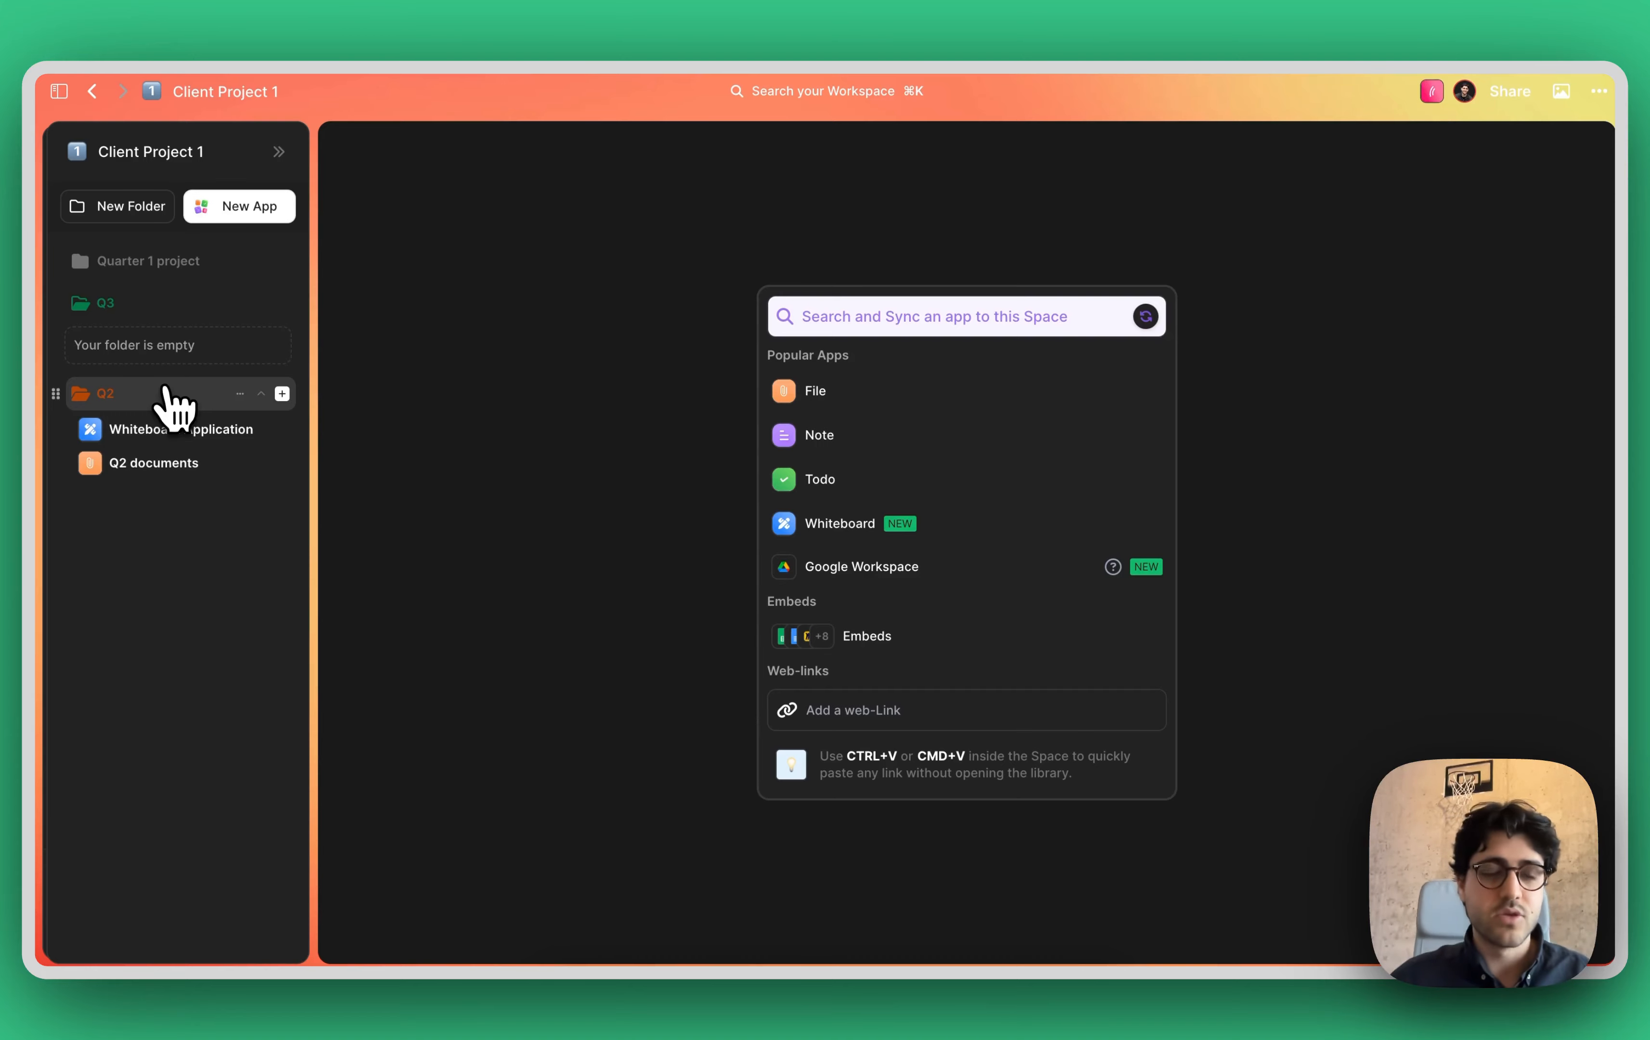
pyautogui.click(172, 313)
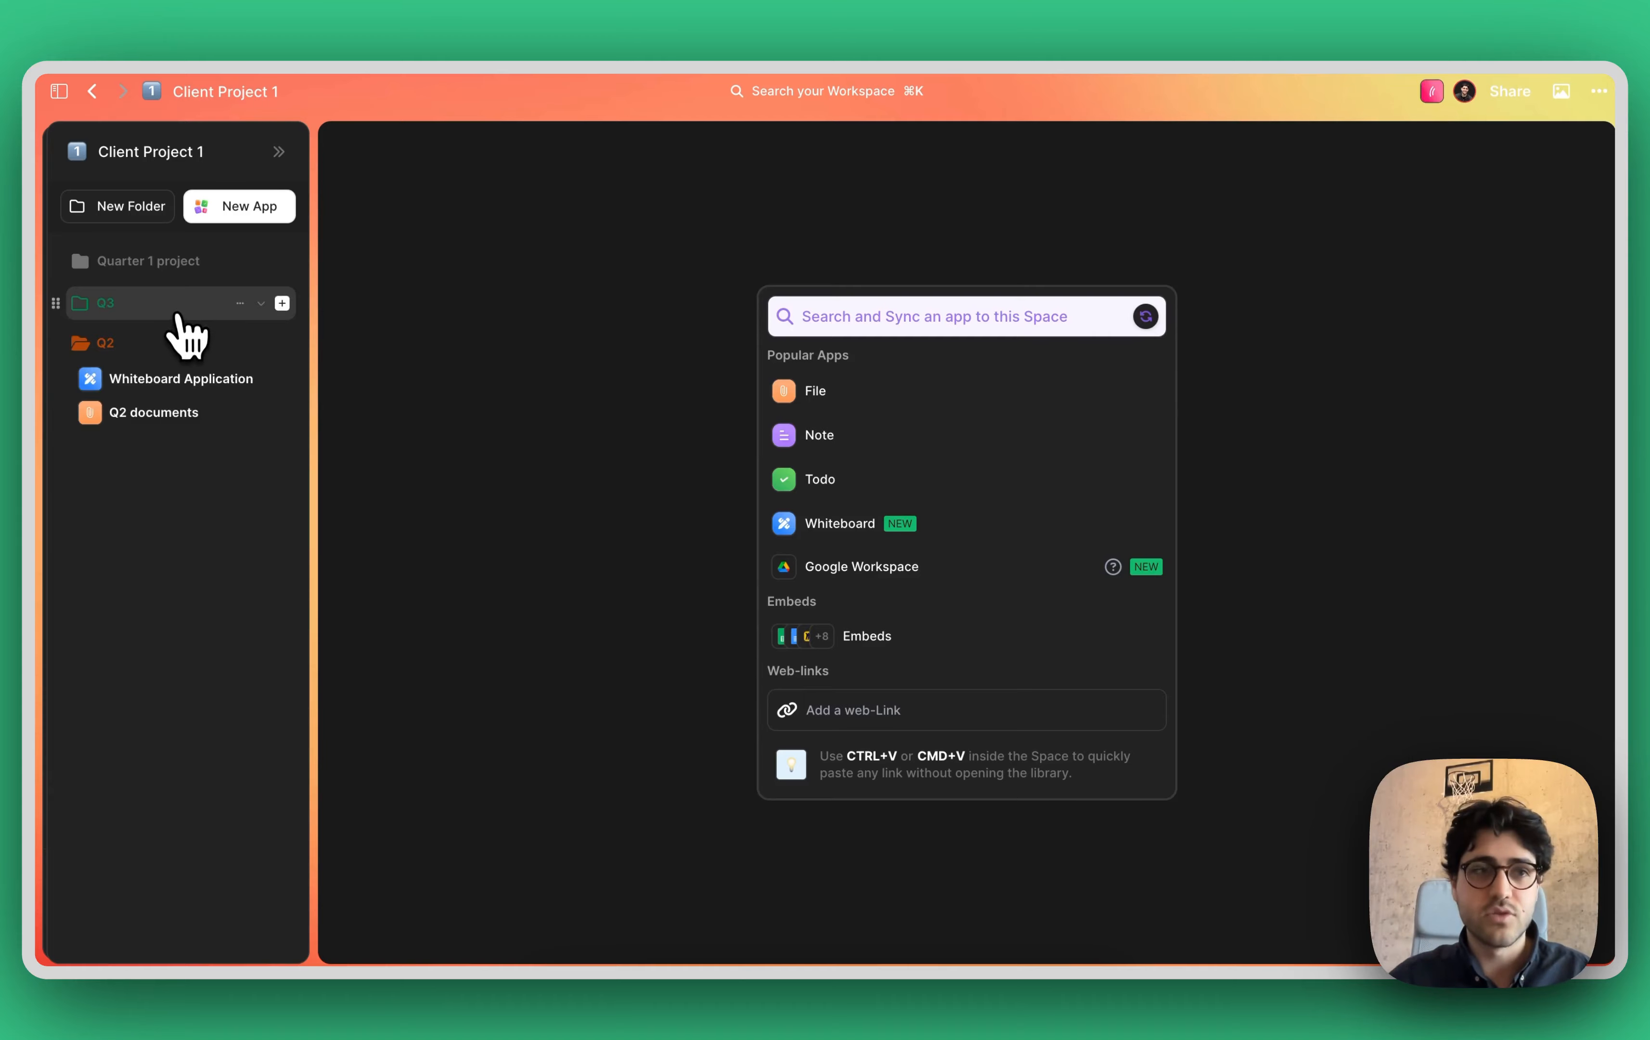
pyautogui.click(173, 342)
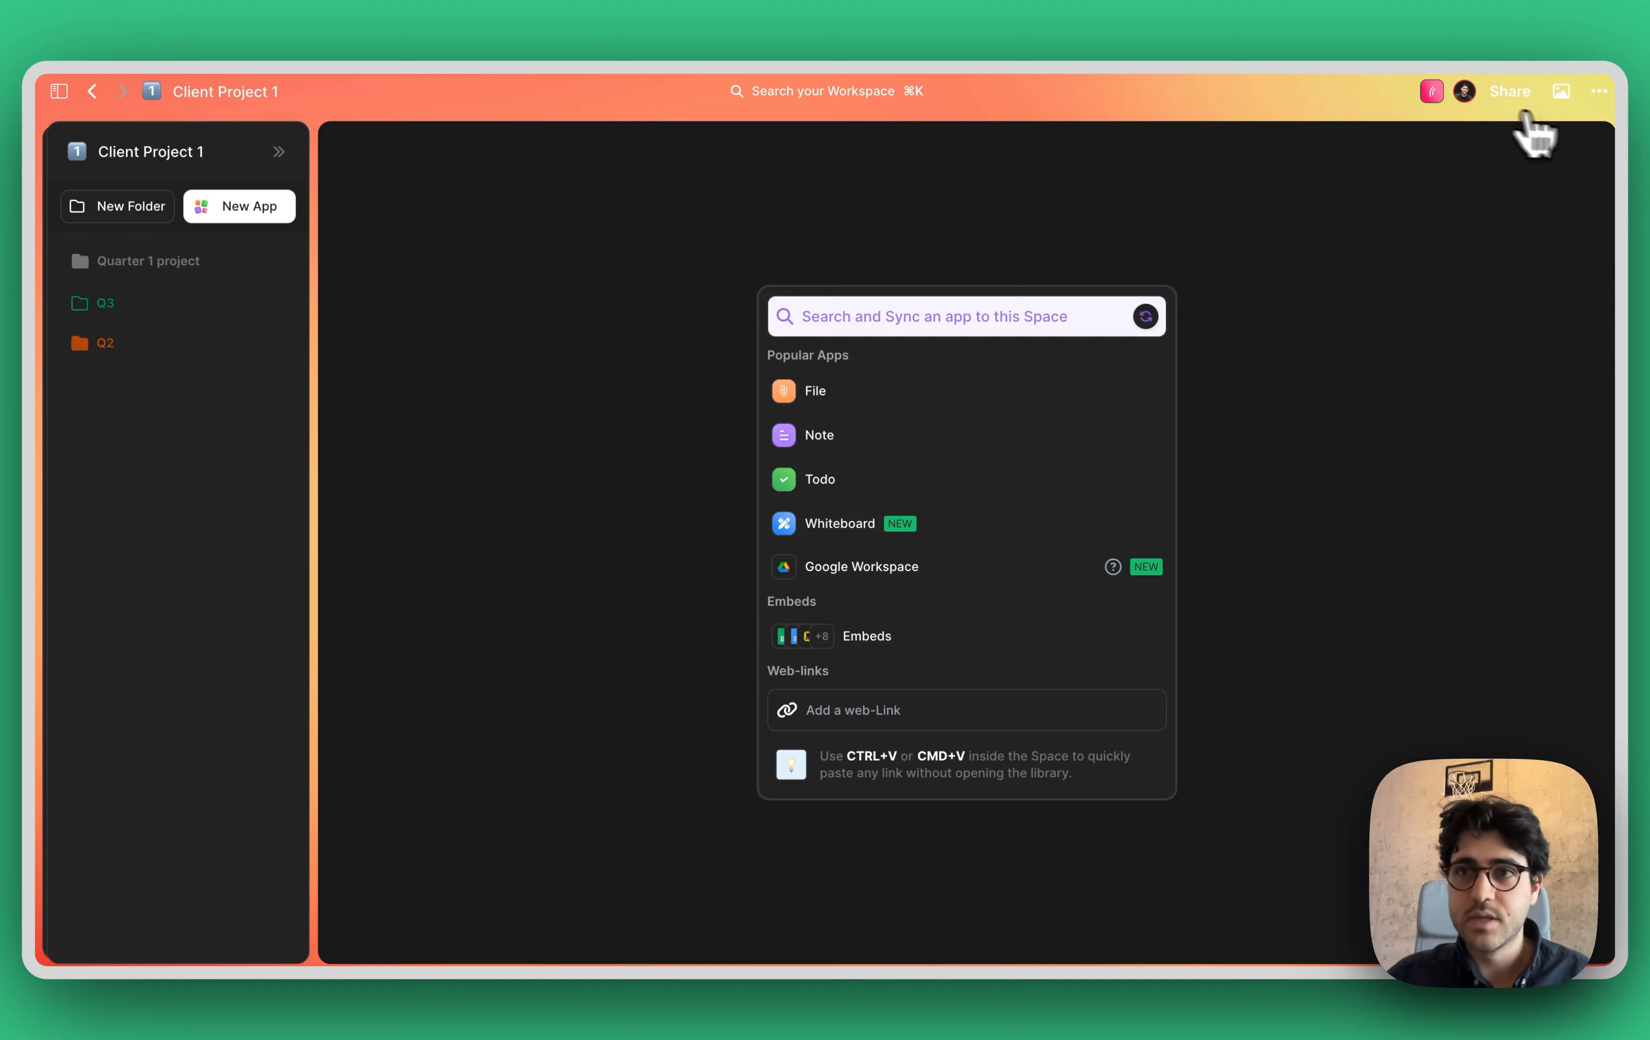
# - View the Space cover options and the liftChat conversations, closing each without making changes
pyautogui.click(1561, 91)
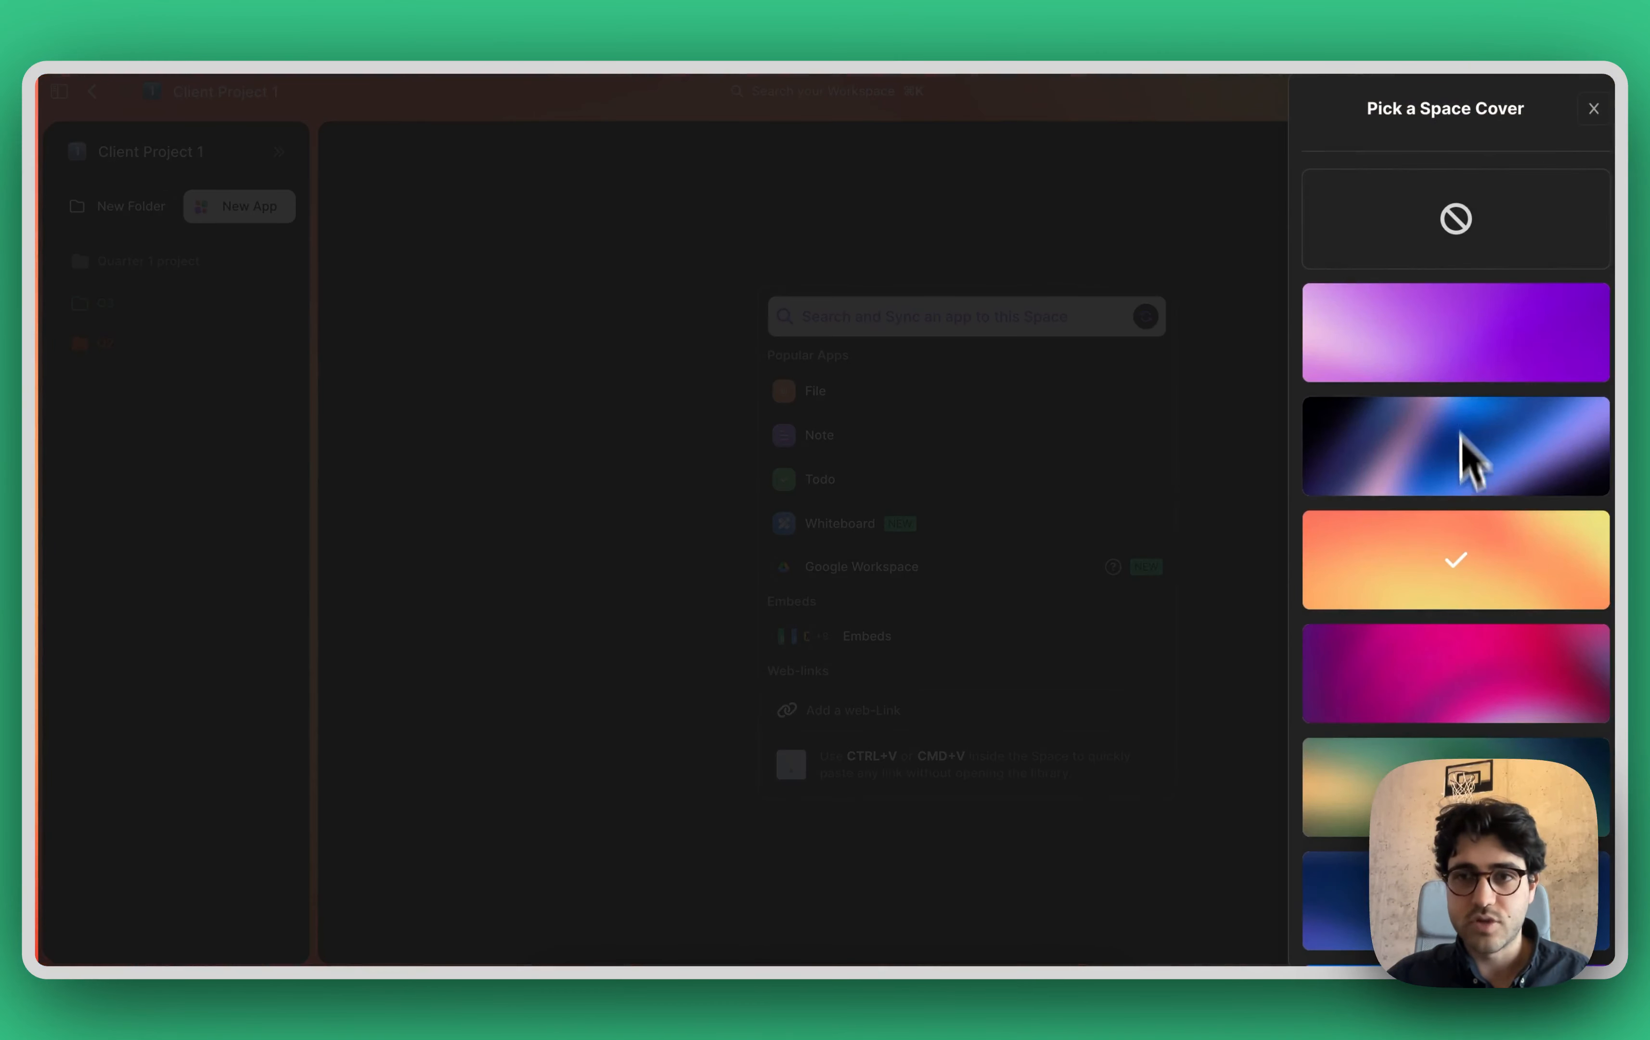
pyautogui.click(1292, 265)
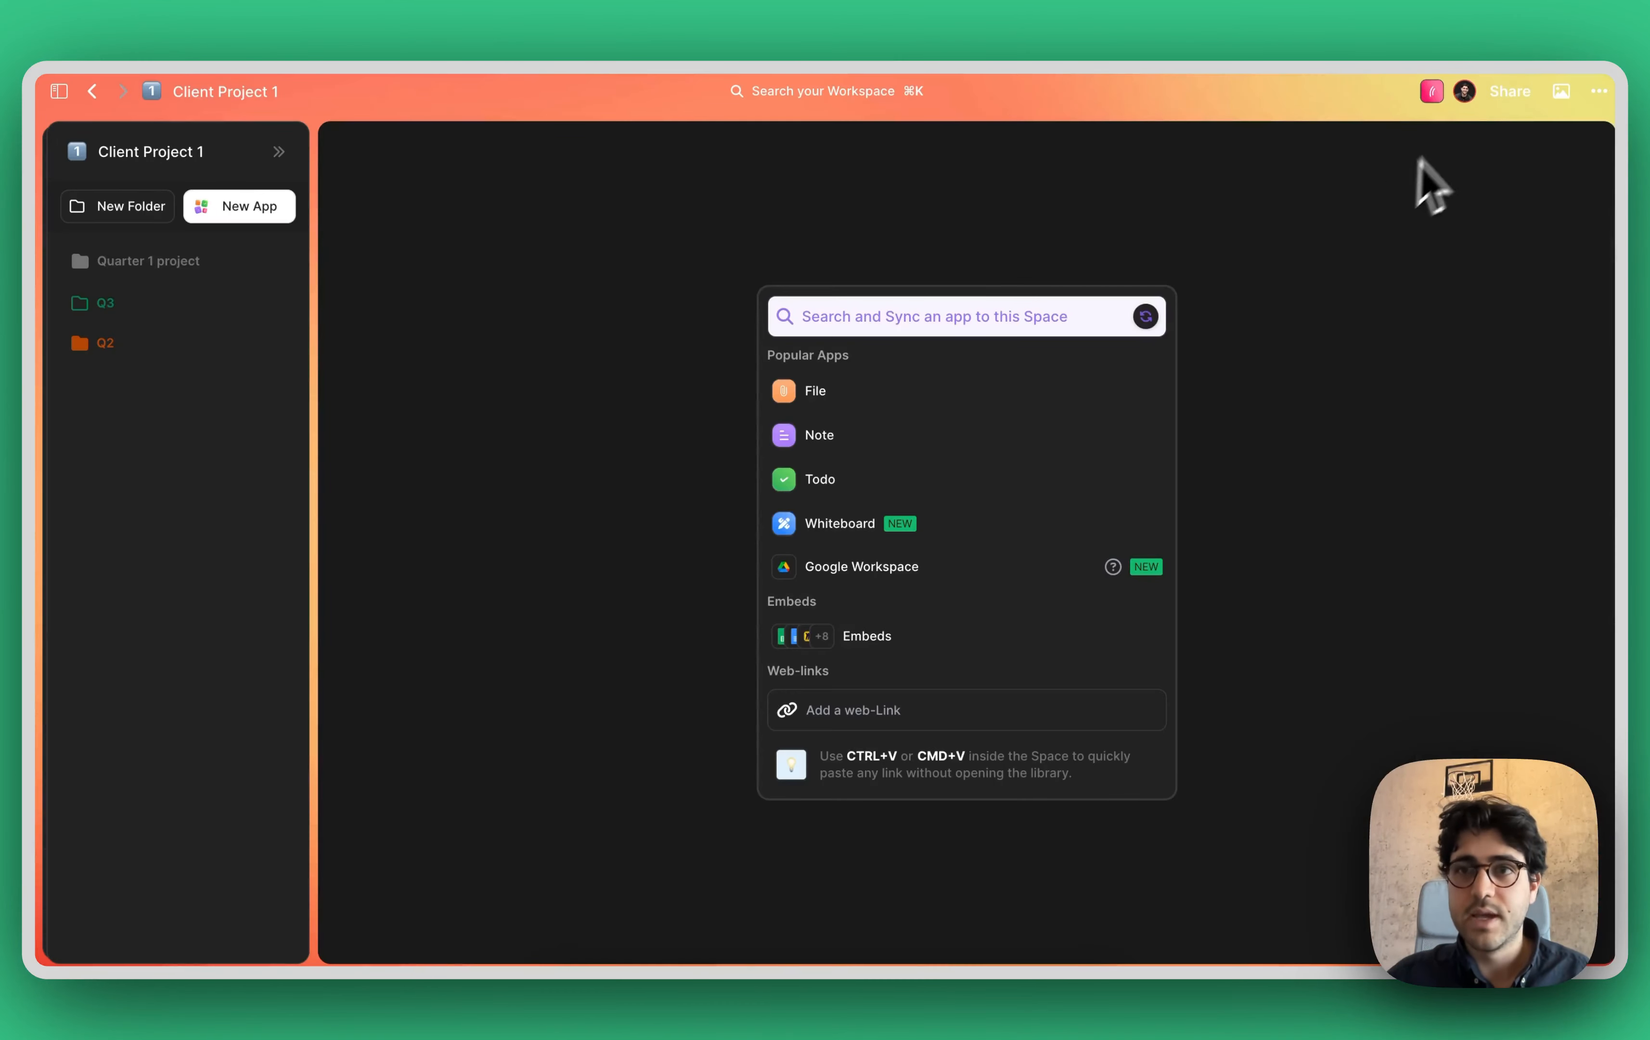
pyautogui.click(1433, 91)
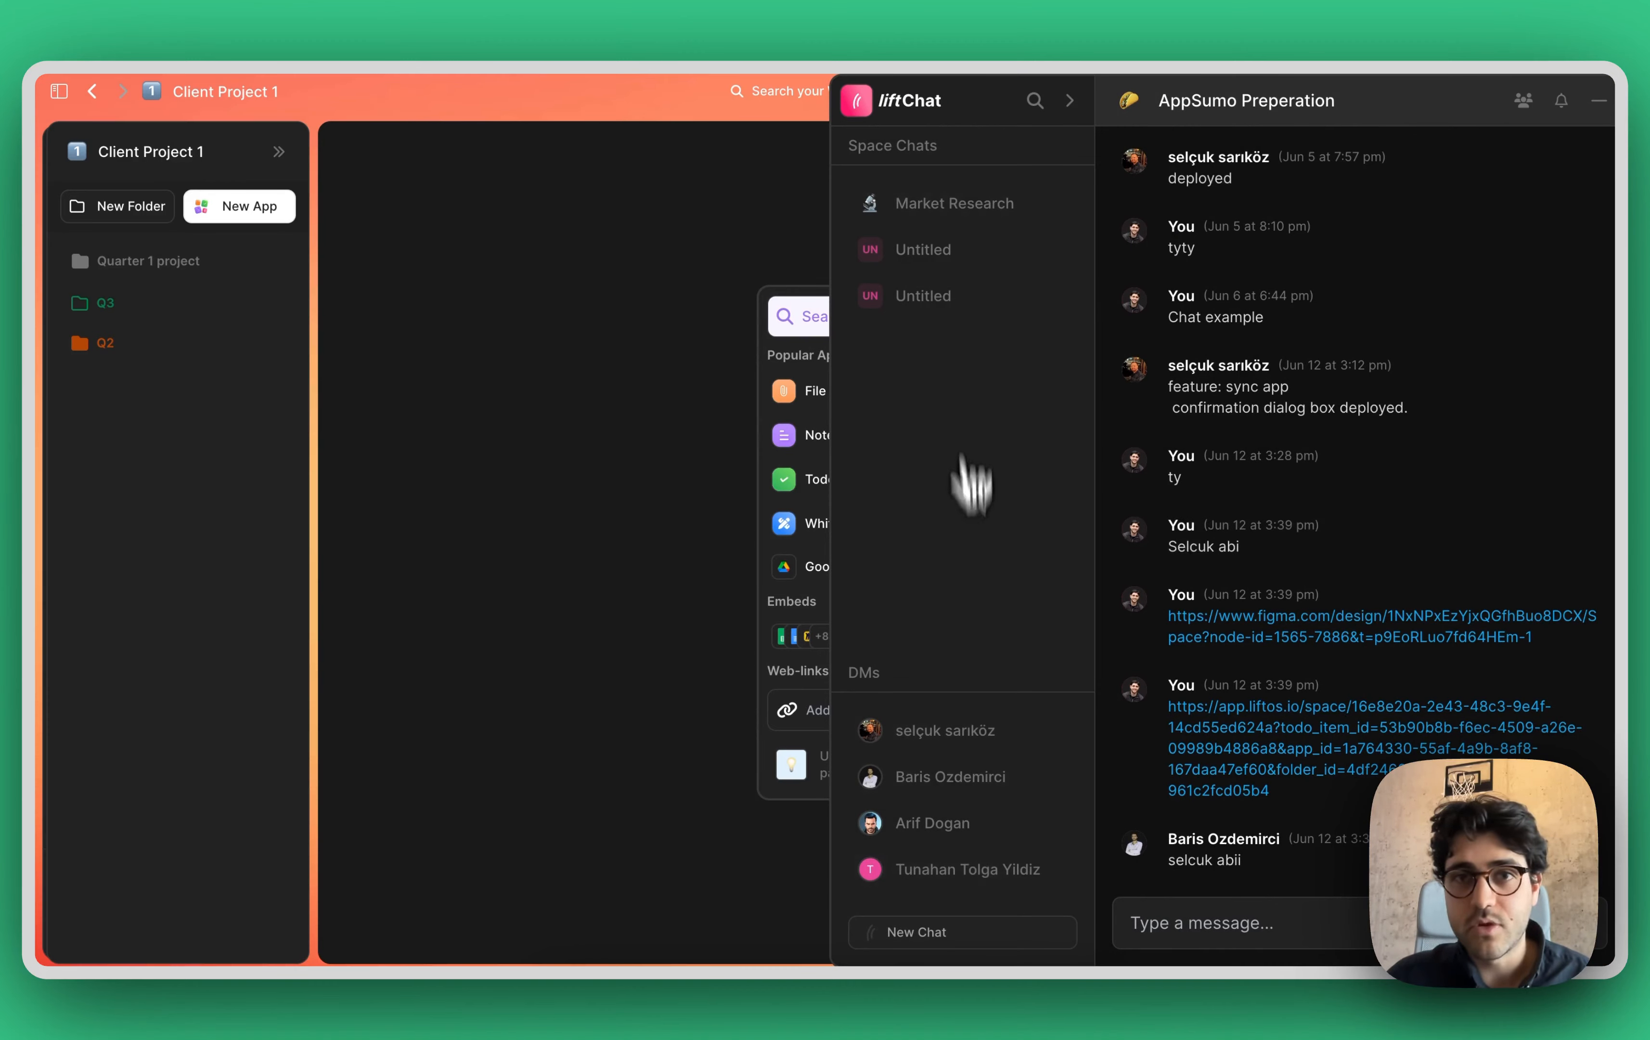
pyautogui.click(784, 181)
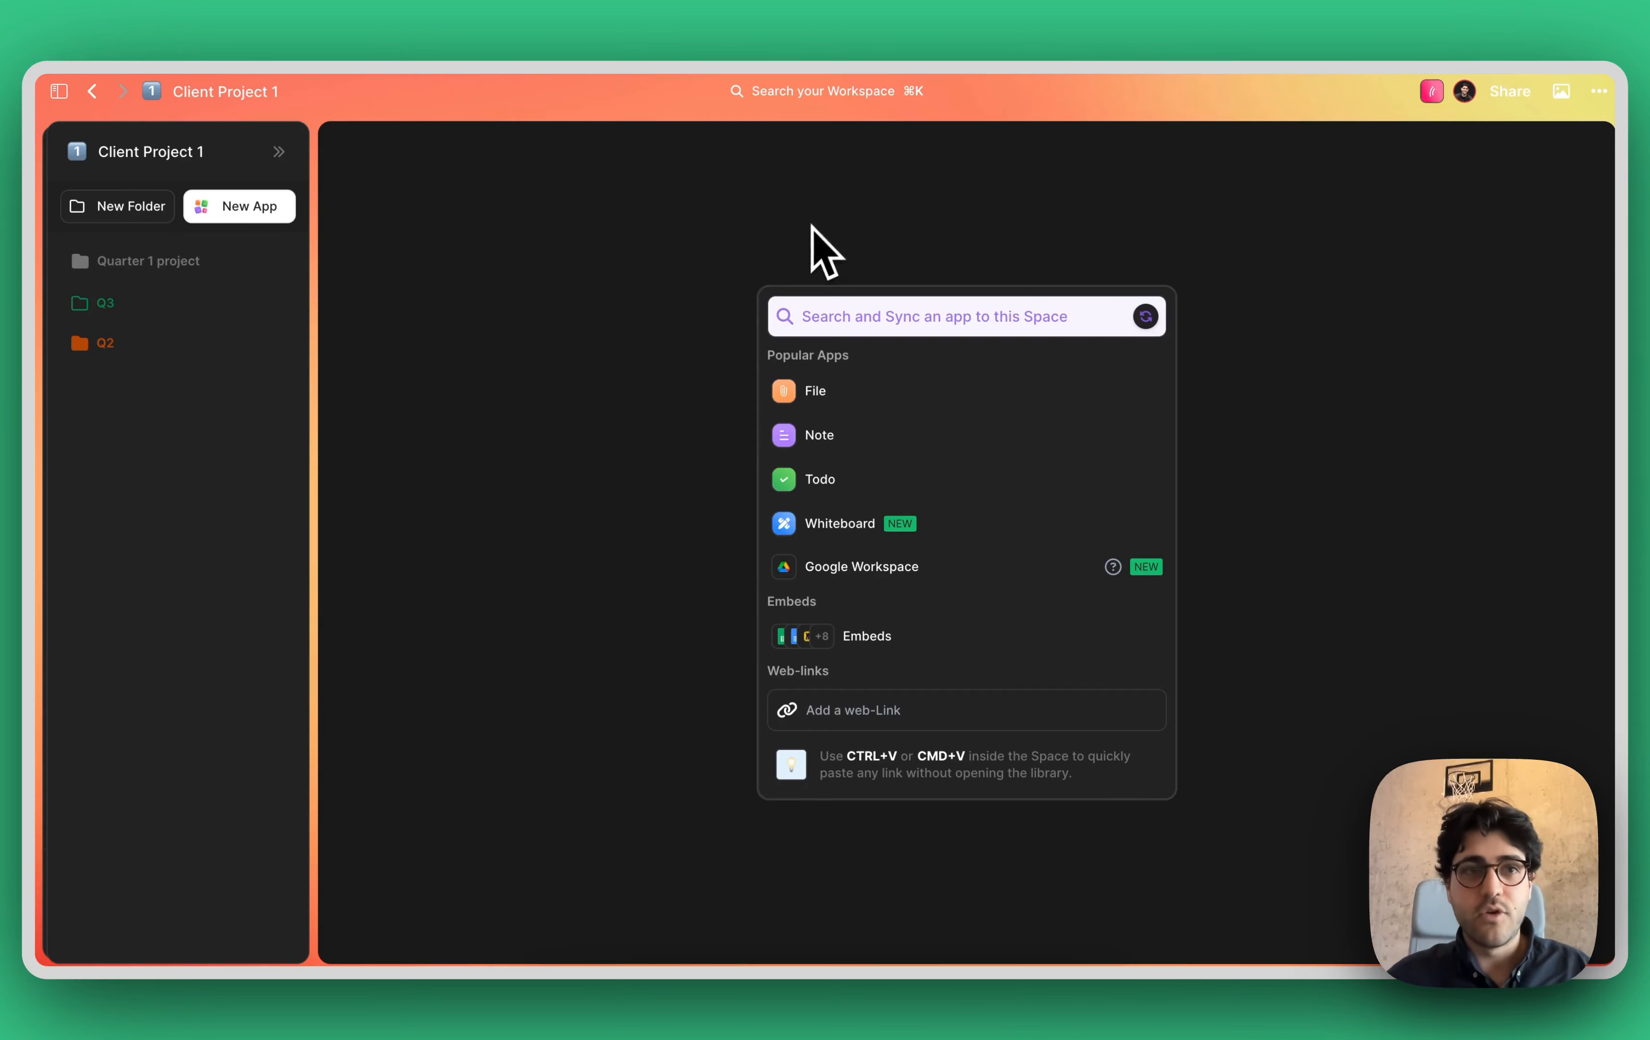
# - Expand the Q2, Q3 and Quarter 1 project folders to show their contents
pyautogui.click(157, 337)
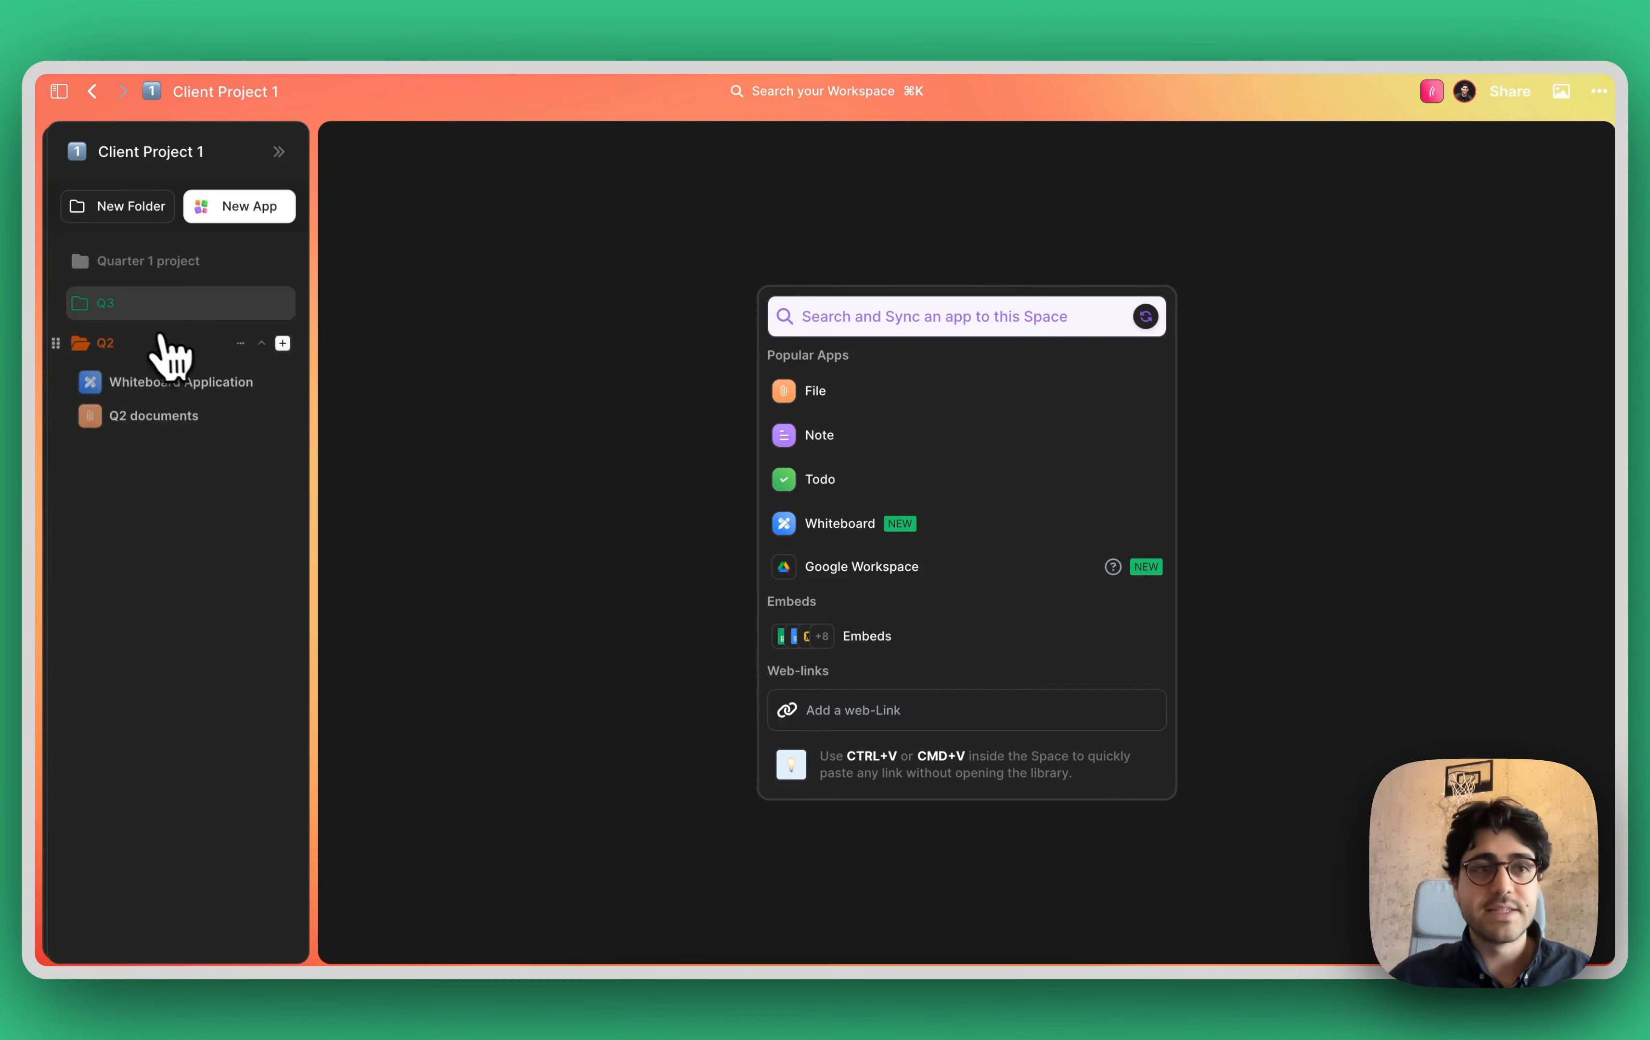
pyautogui.click(145, 311)
pyautogui.click(146, 261)
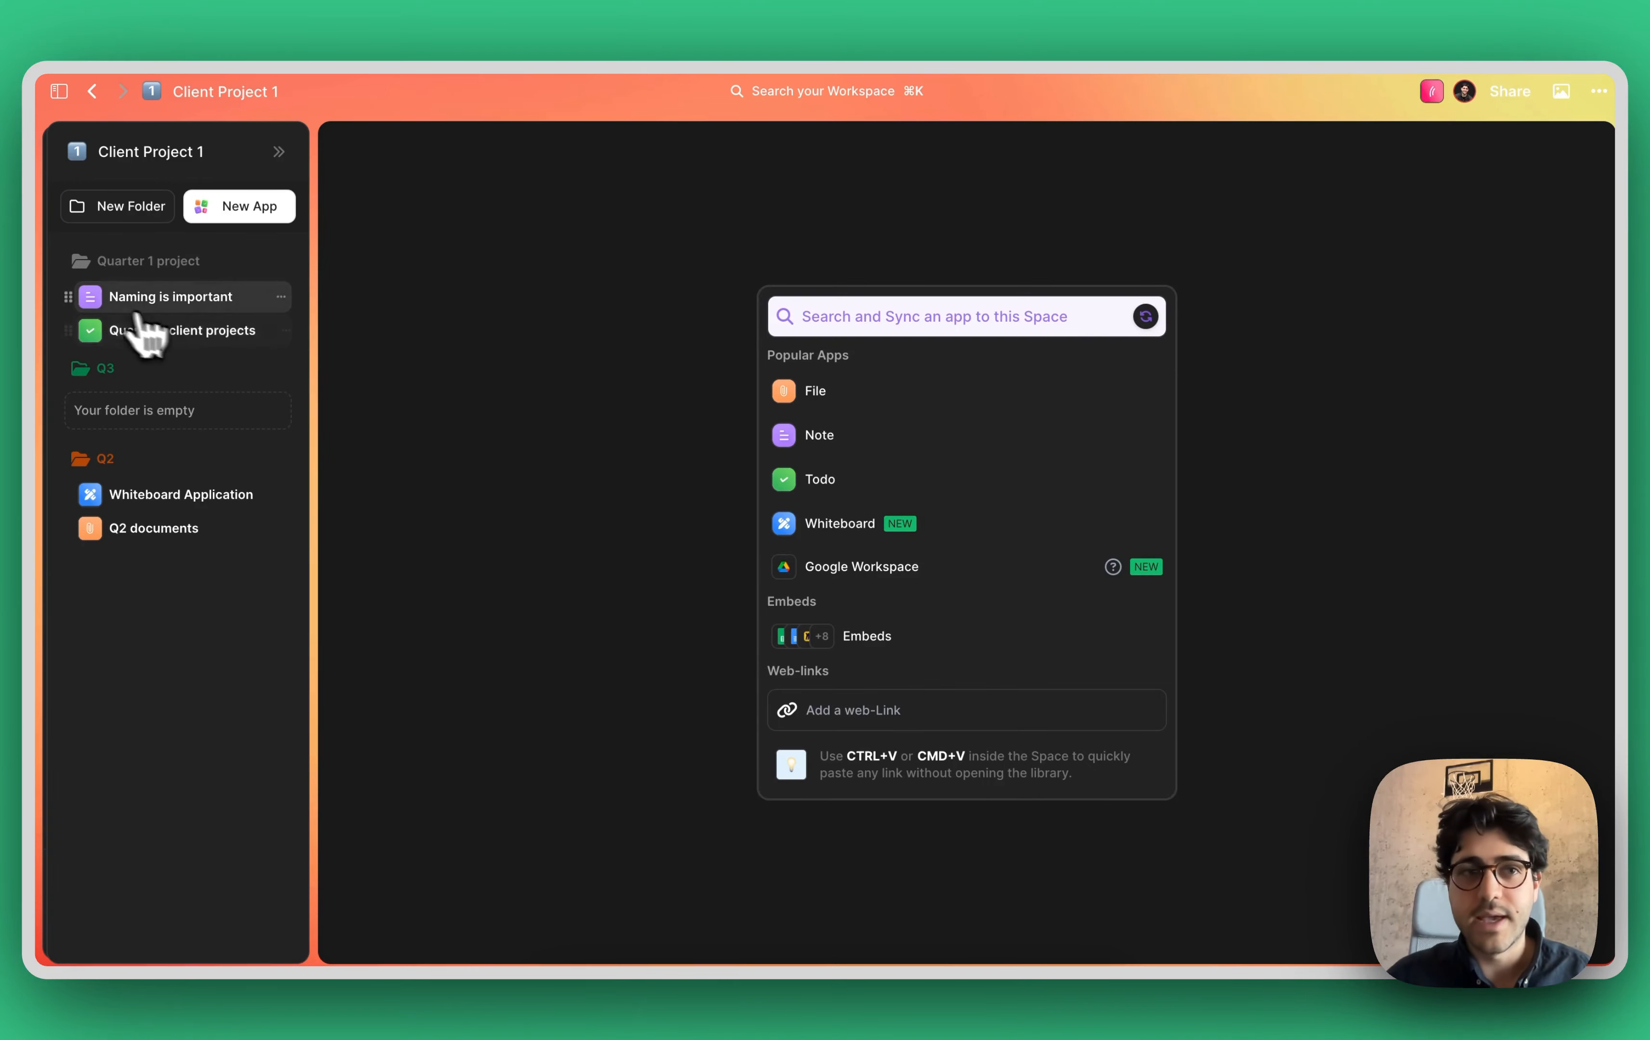
# - Search the workspace for "naming is impor" to preview the matching note app, and close the search
pyautogui.click(787, 96)
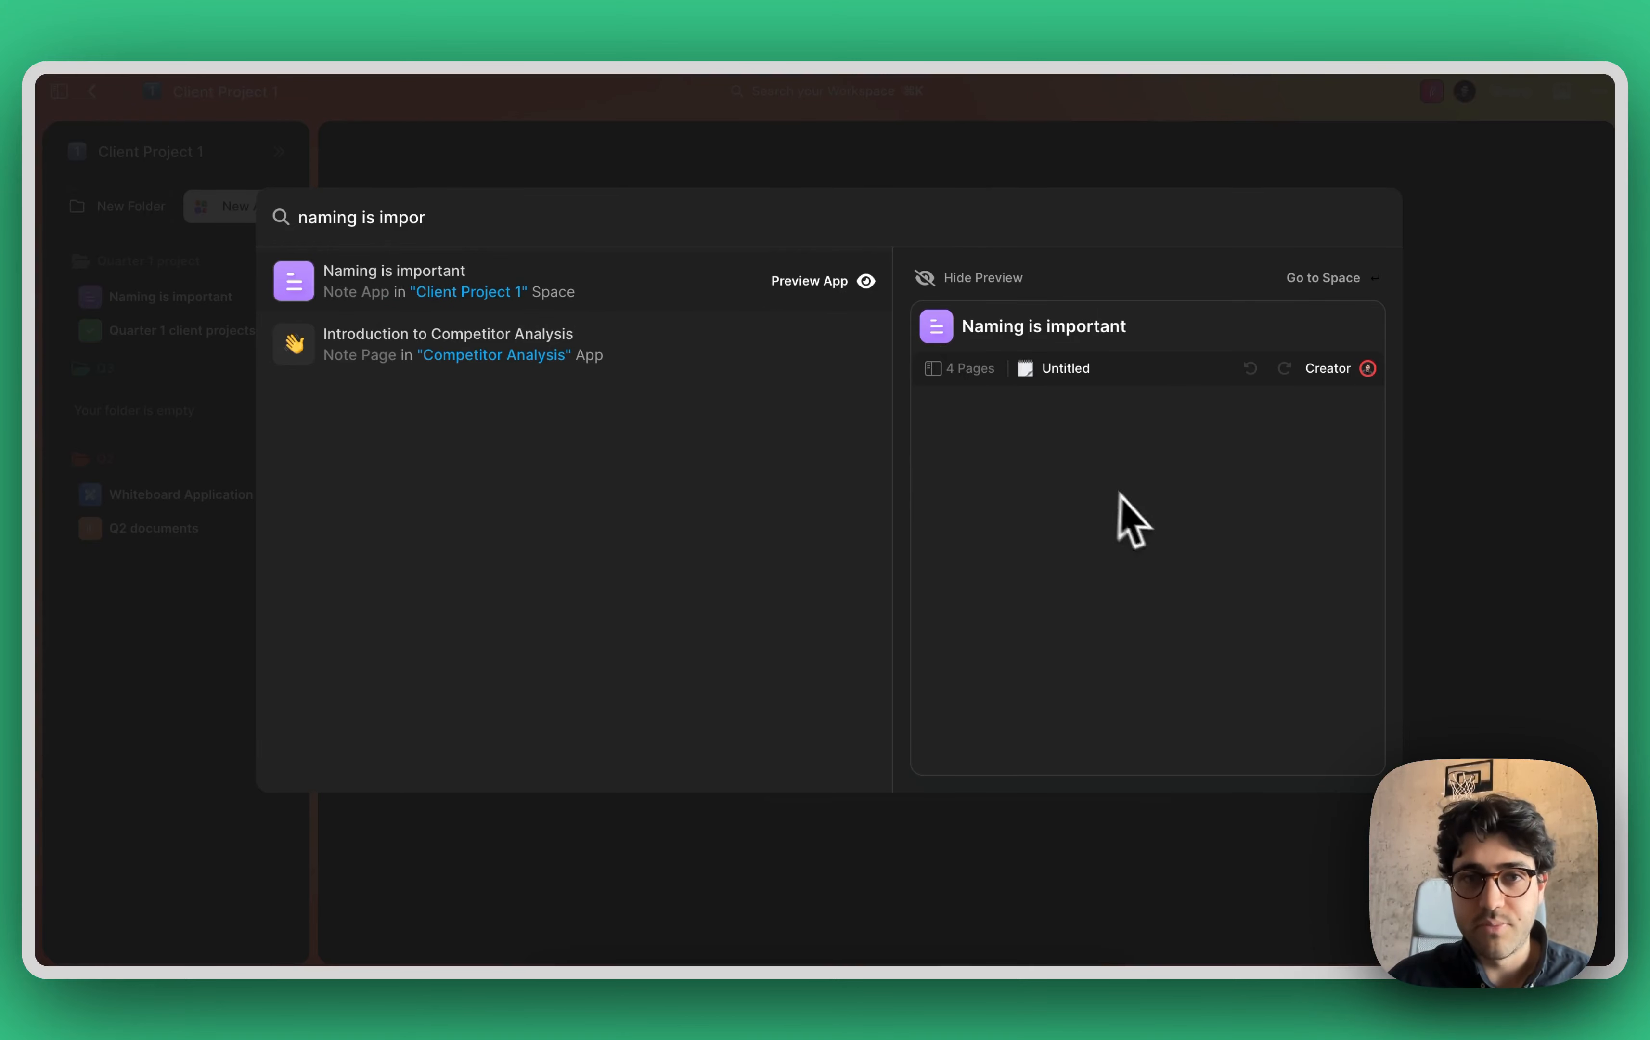
pyautogui.click(925, 157)
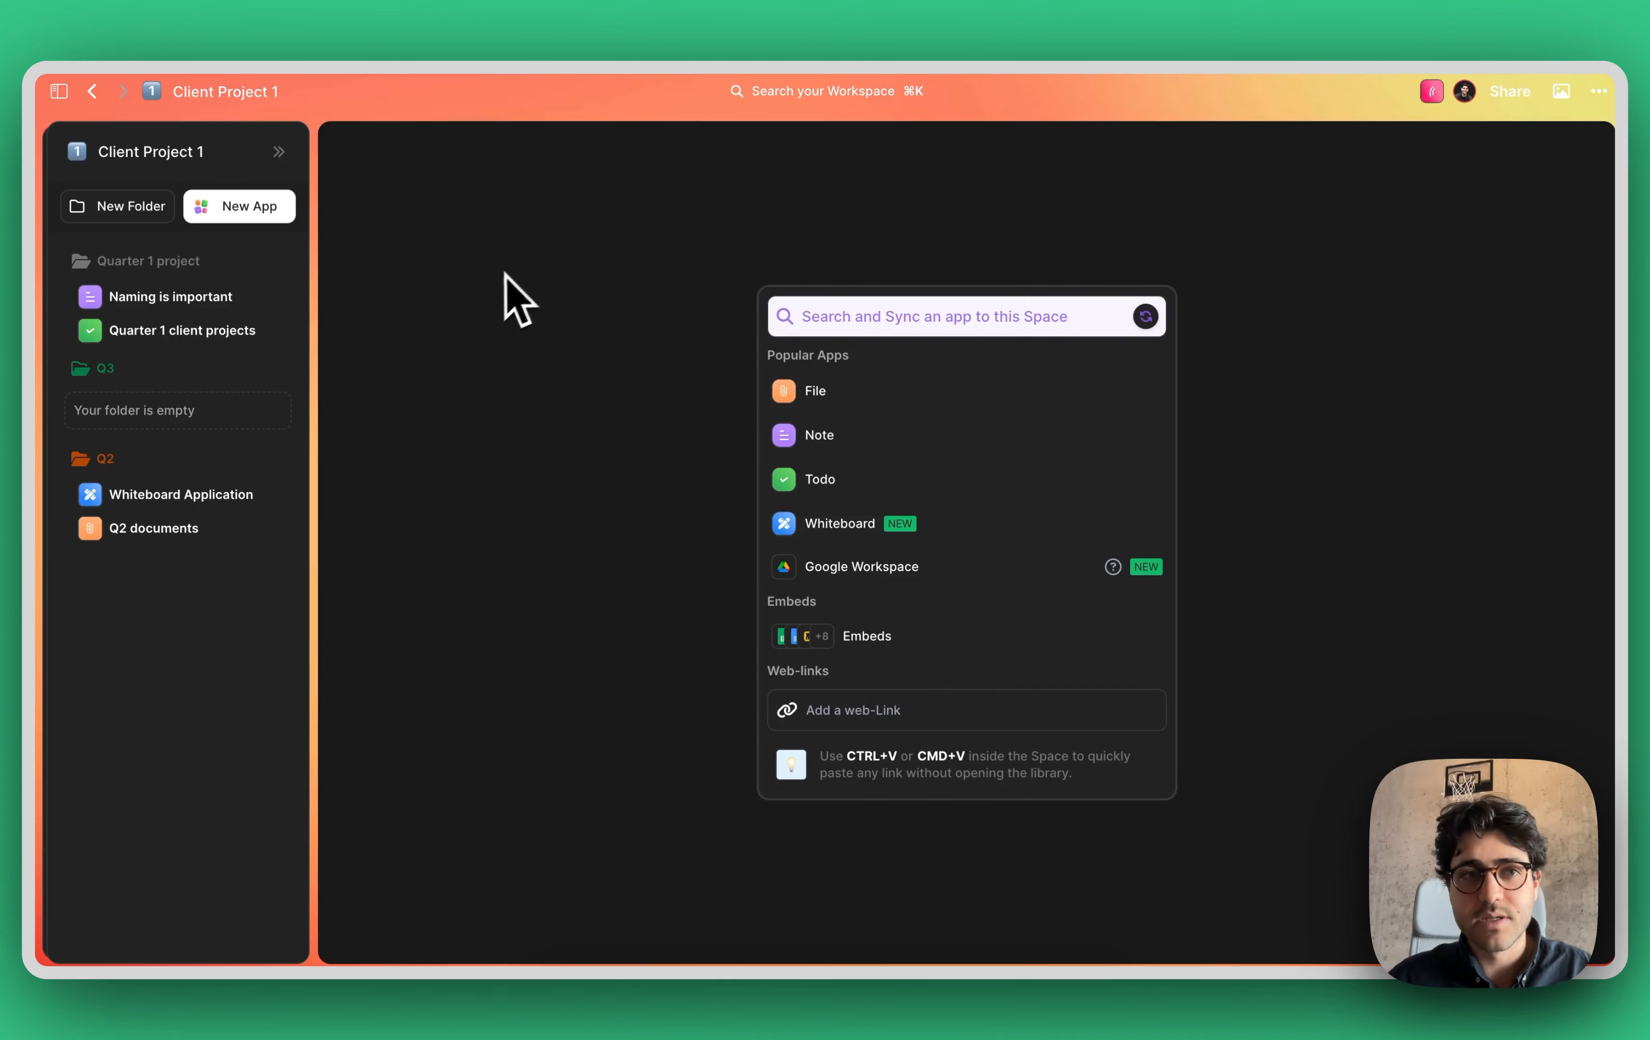
# - Switch to the Untitled Space under Marketing Team and sync the Quarter 1 client projects app into it
pyautogui.click(279, 152)
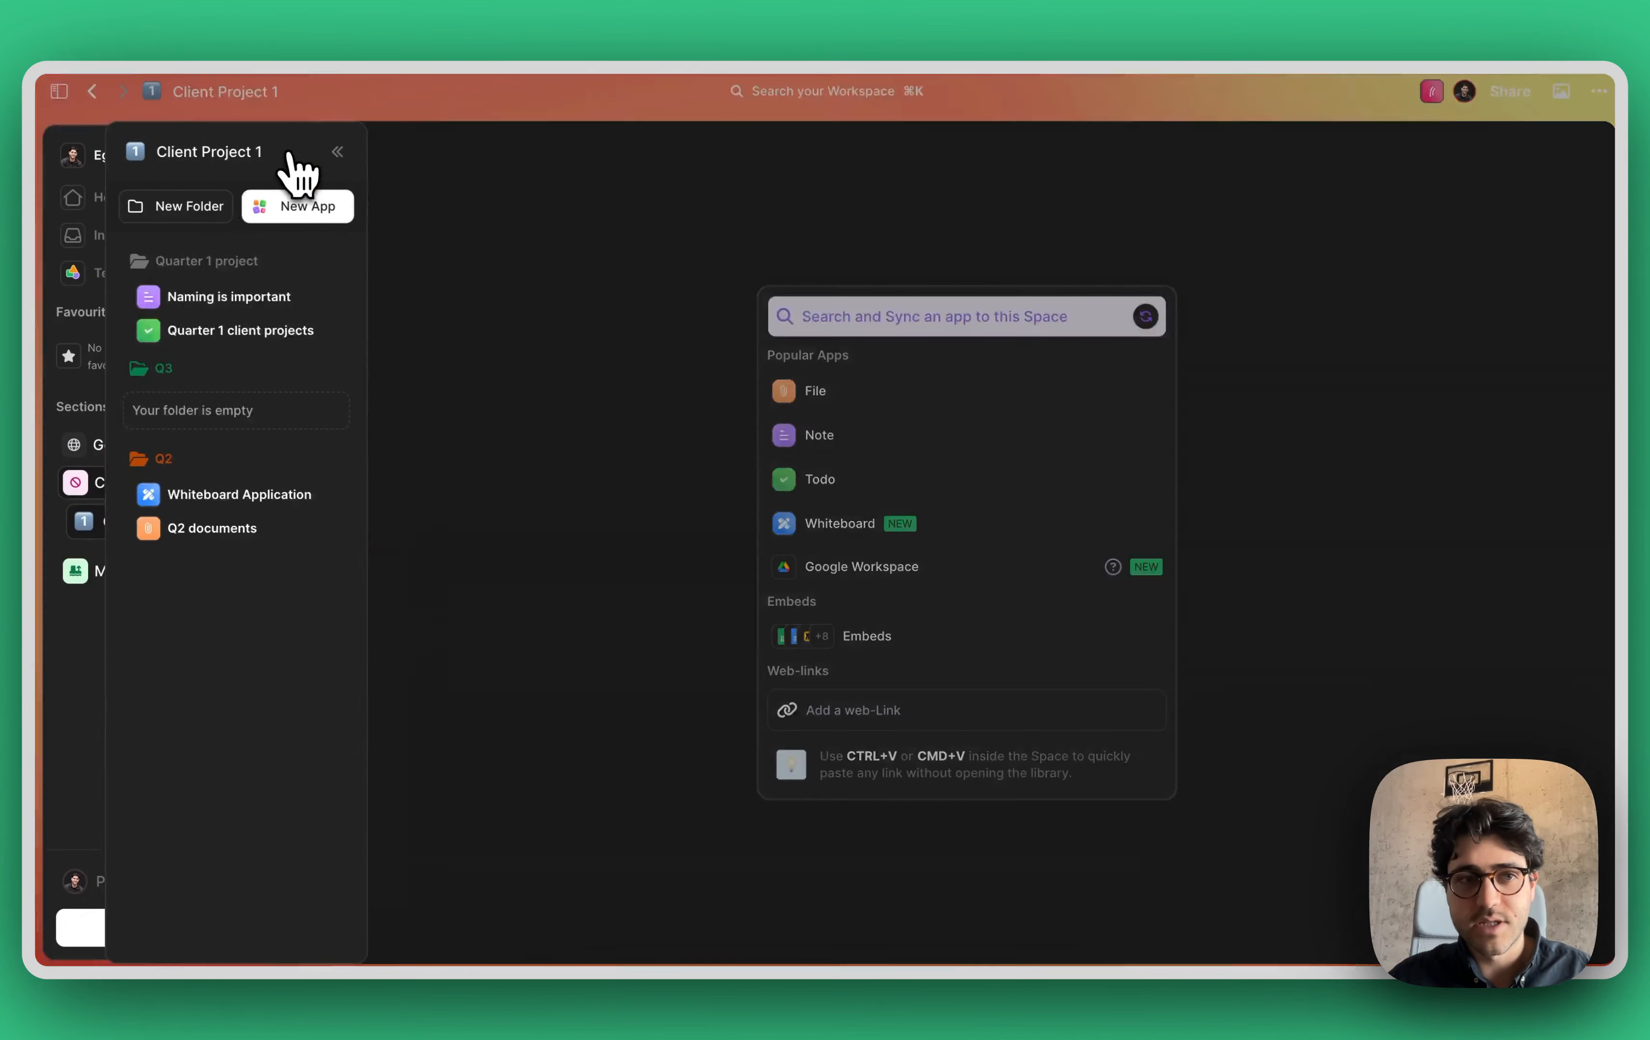
pyautogui.click(197, 561)
pyautogui.click(150, 608)
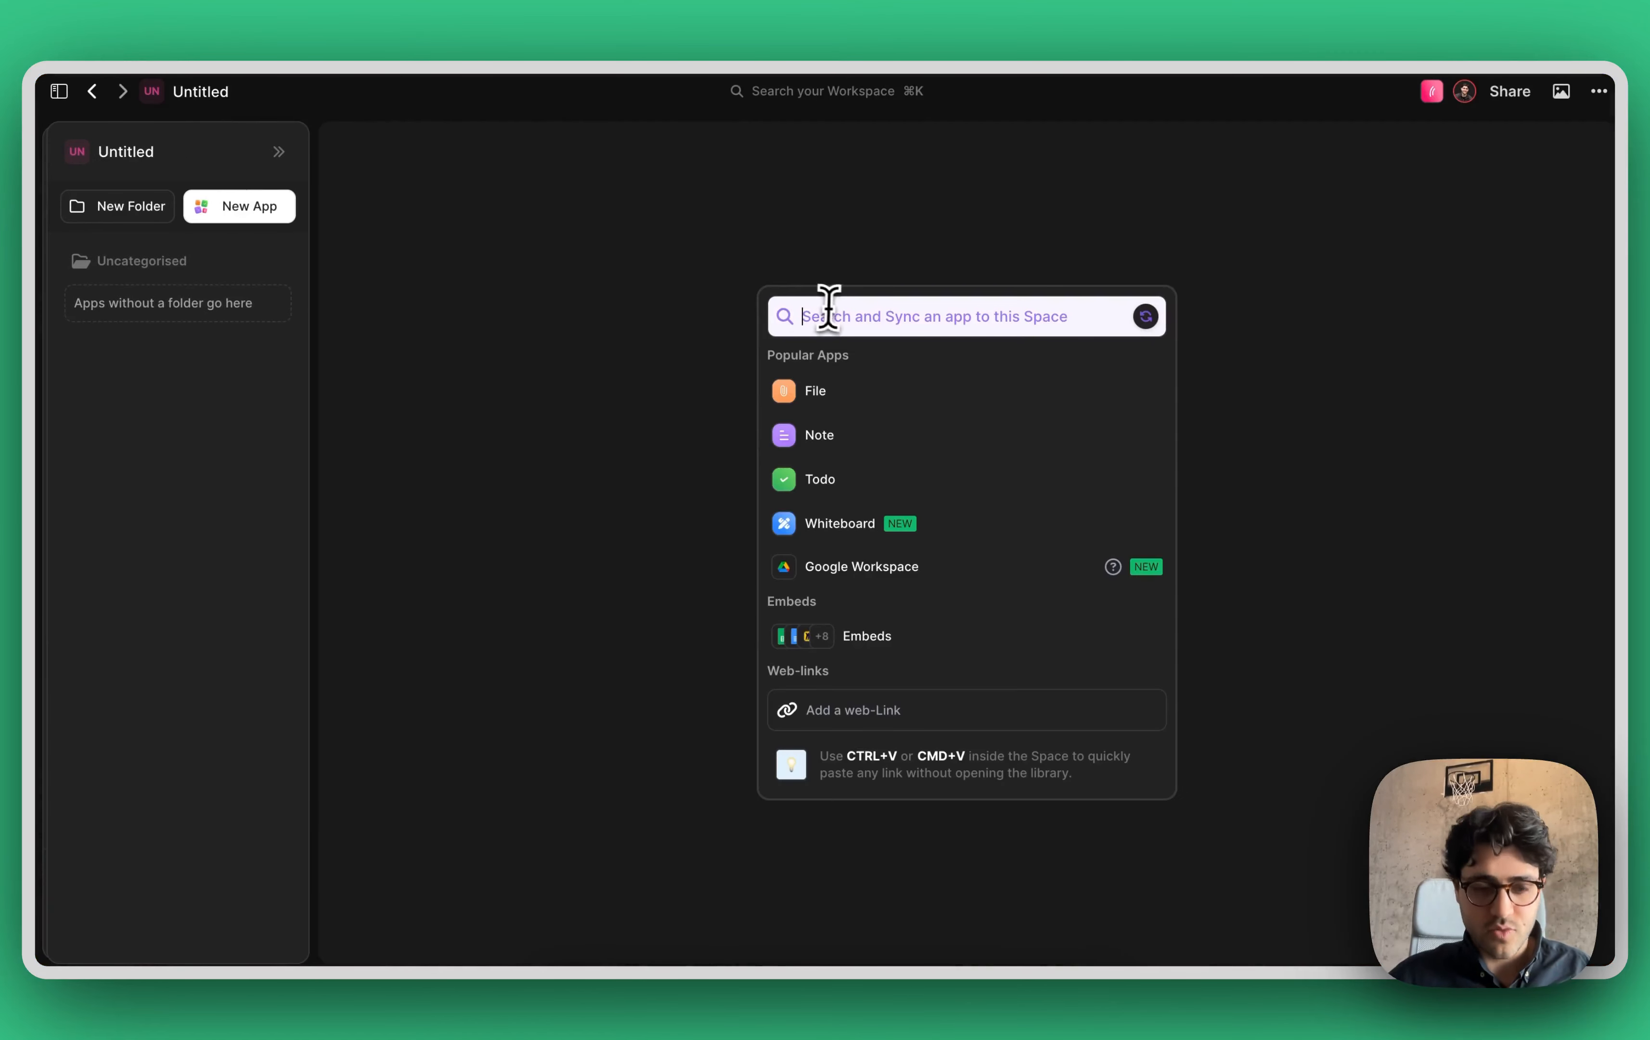
pyautogui.click(830, 309)
pyautogui.write('c')
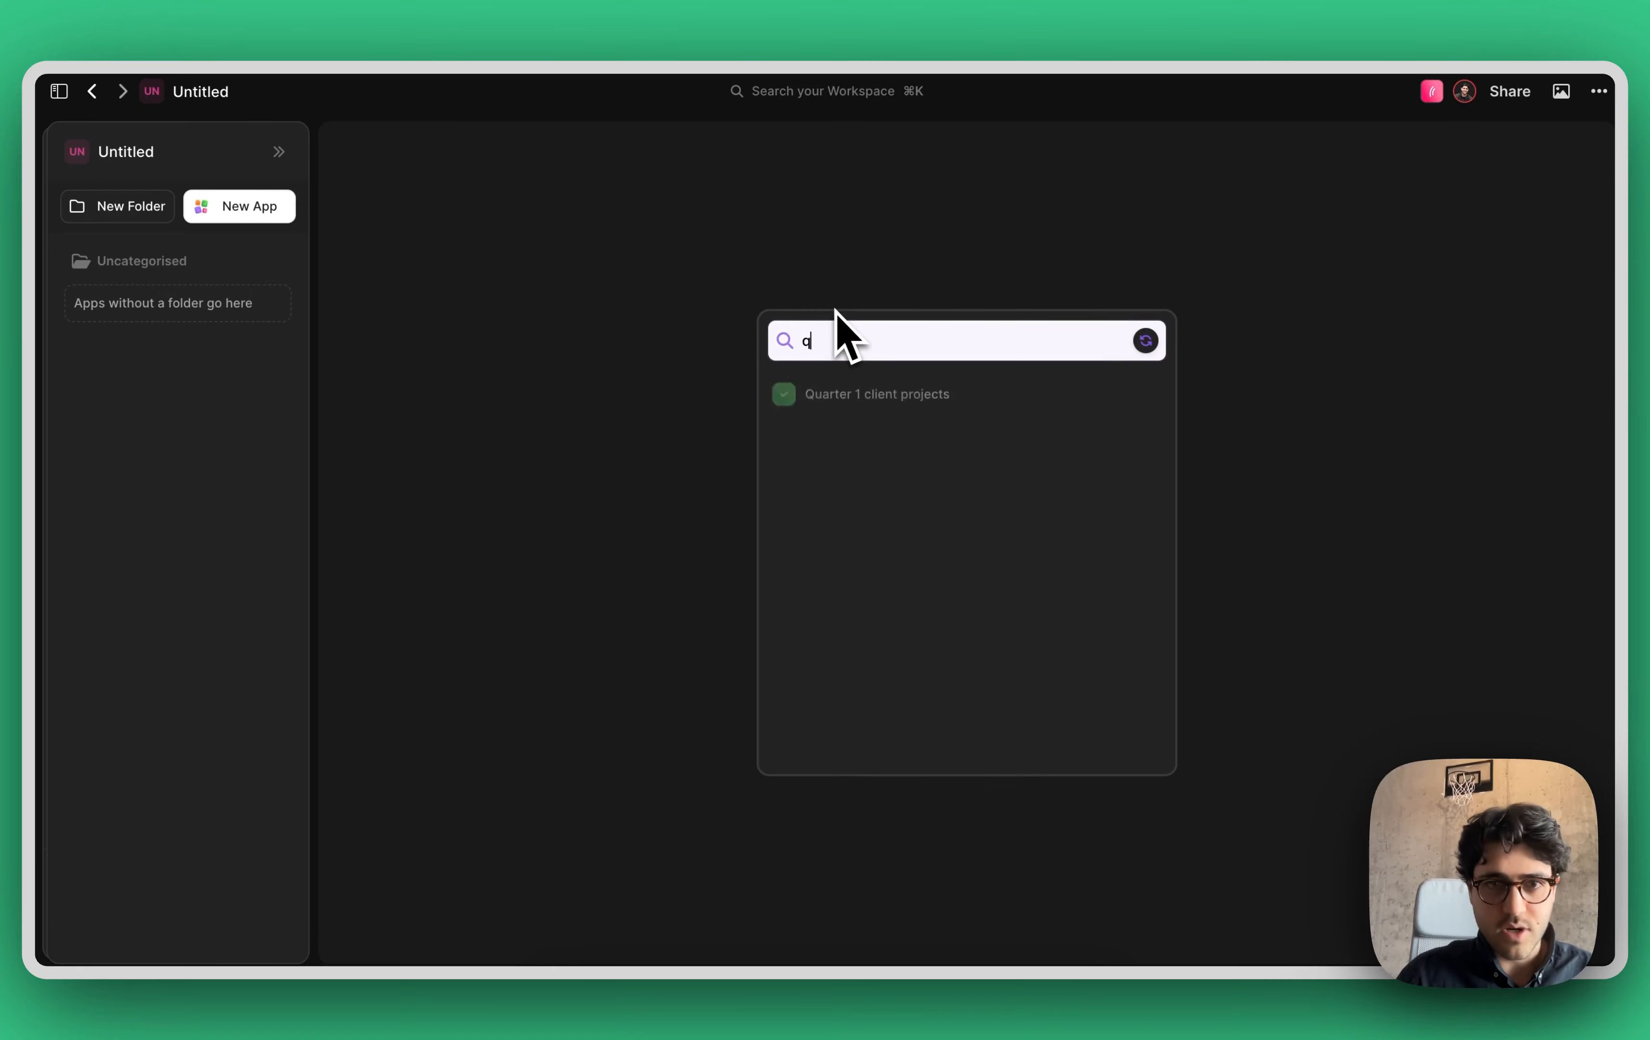
pyautogui.click(882, 428)
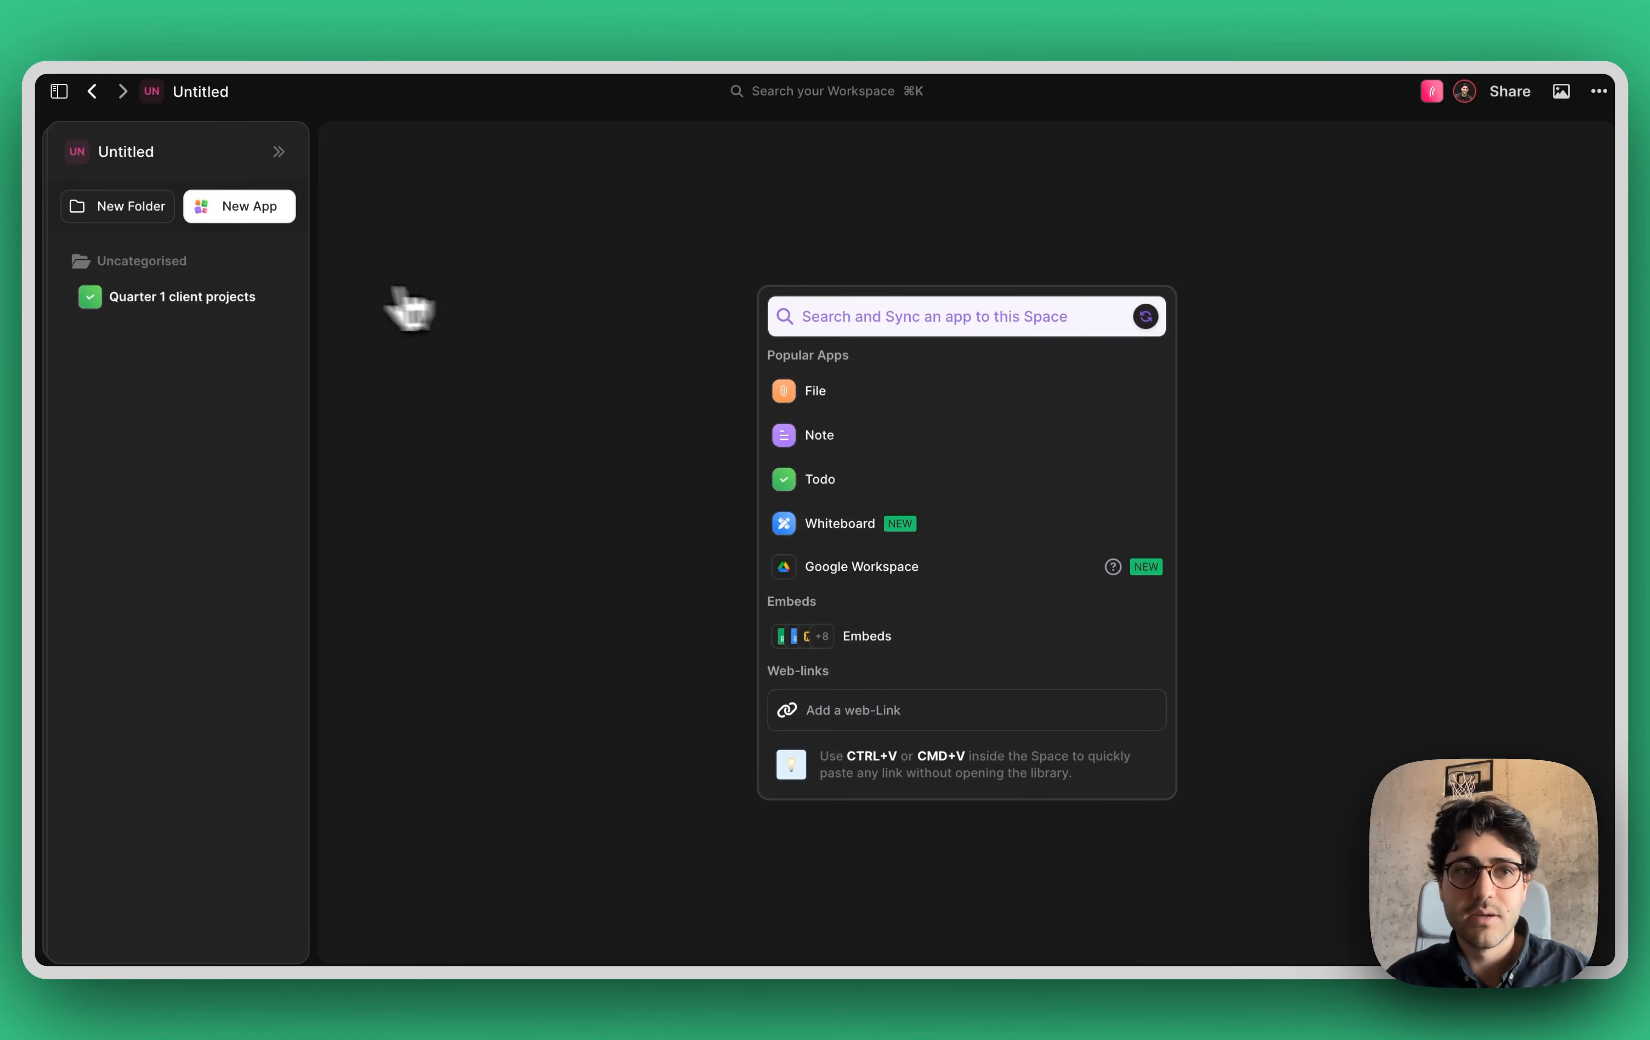
# - Open the synced Quarter 1 client projects app, check its sync locations and add "Work here" to the To do column
pyautogui.click(207, 297)
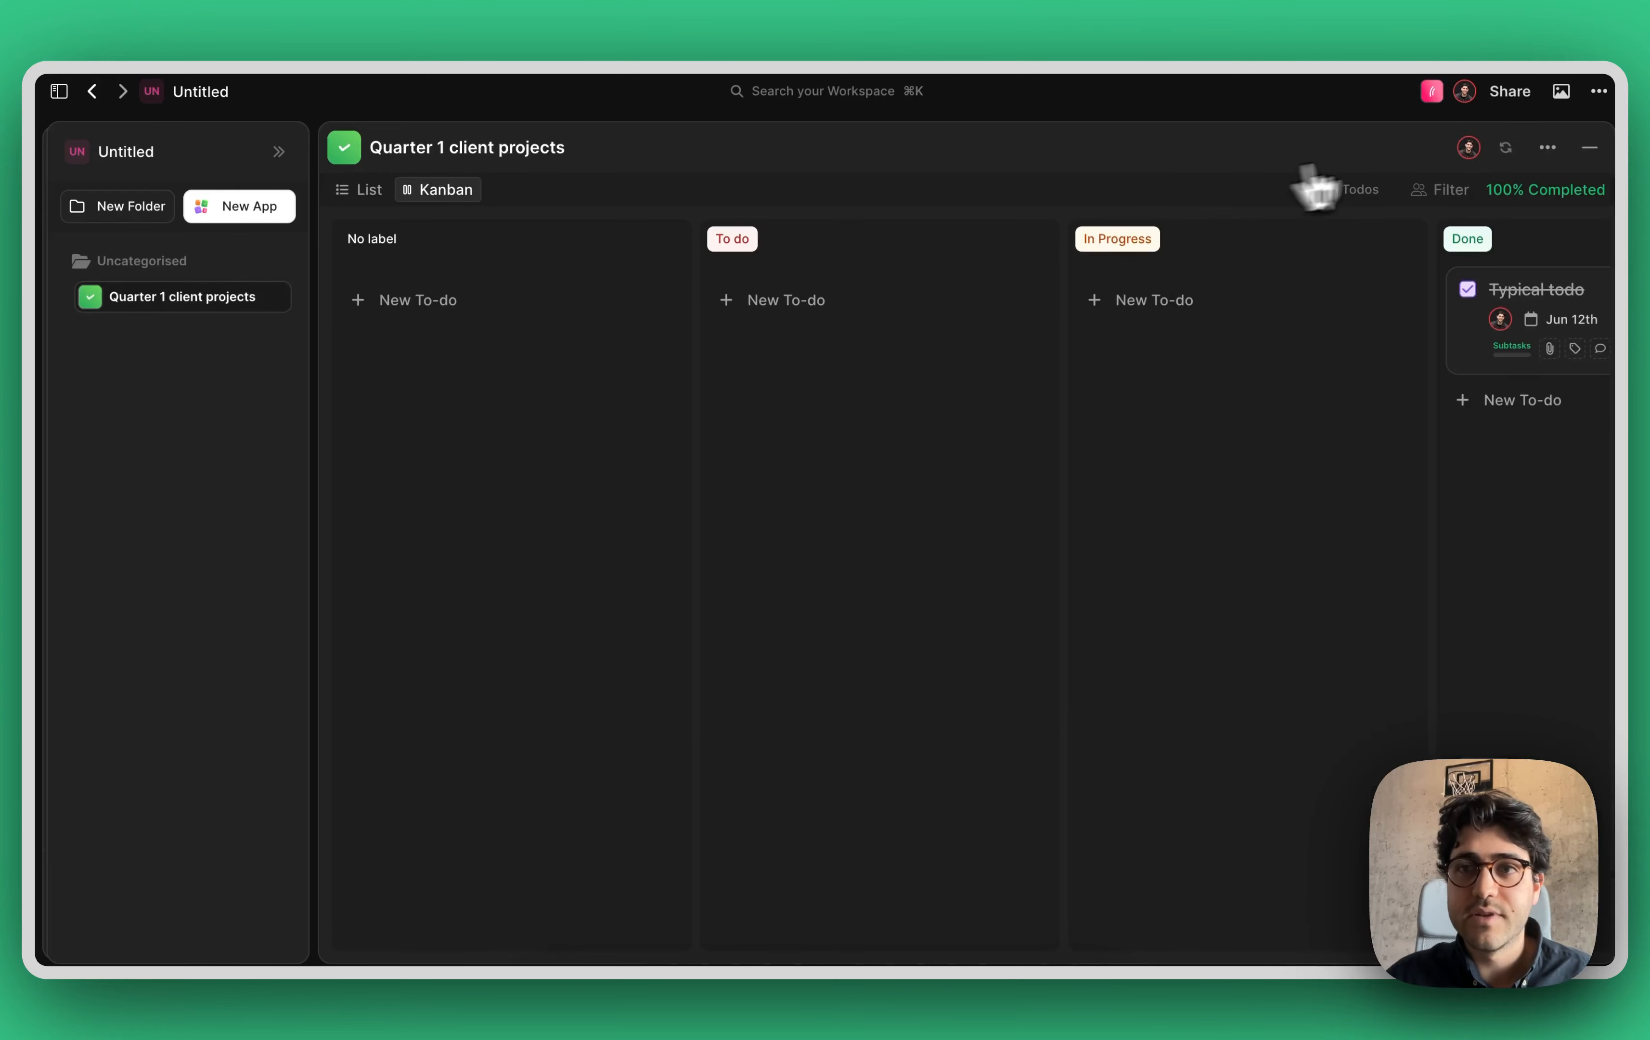
pyautogui.click(1505, 148)
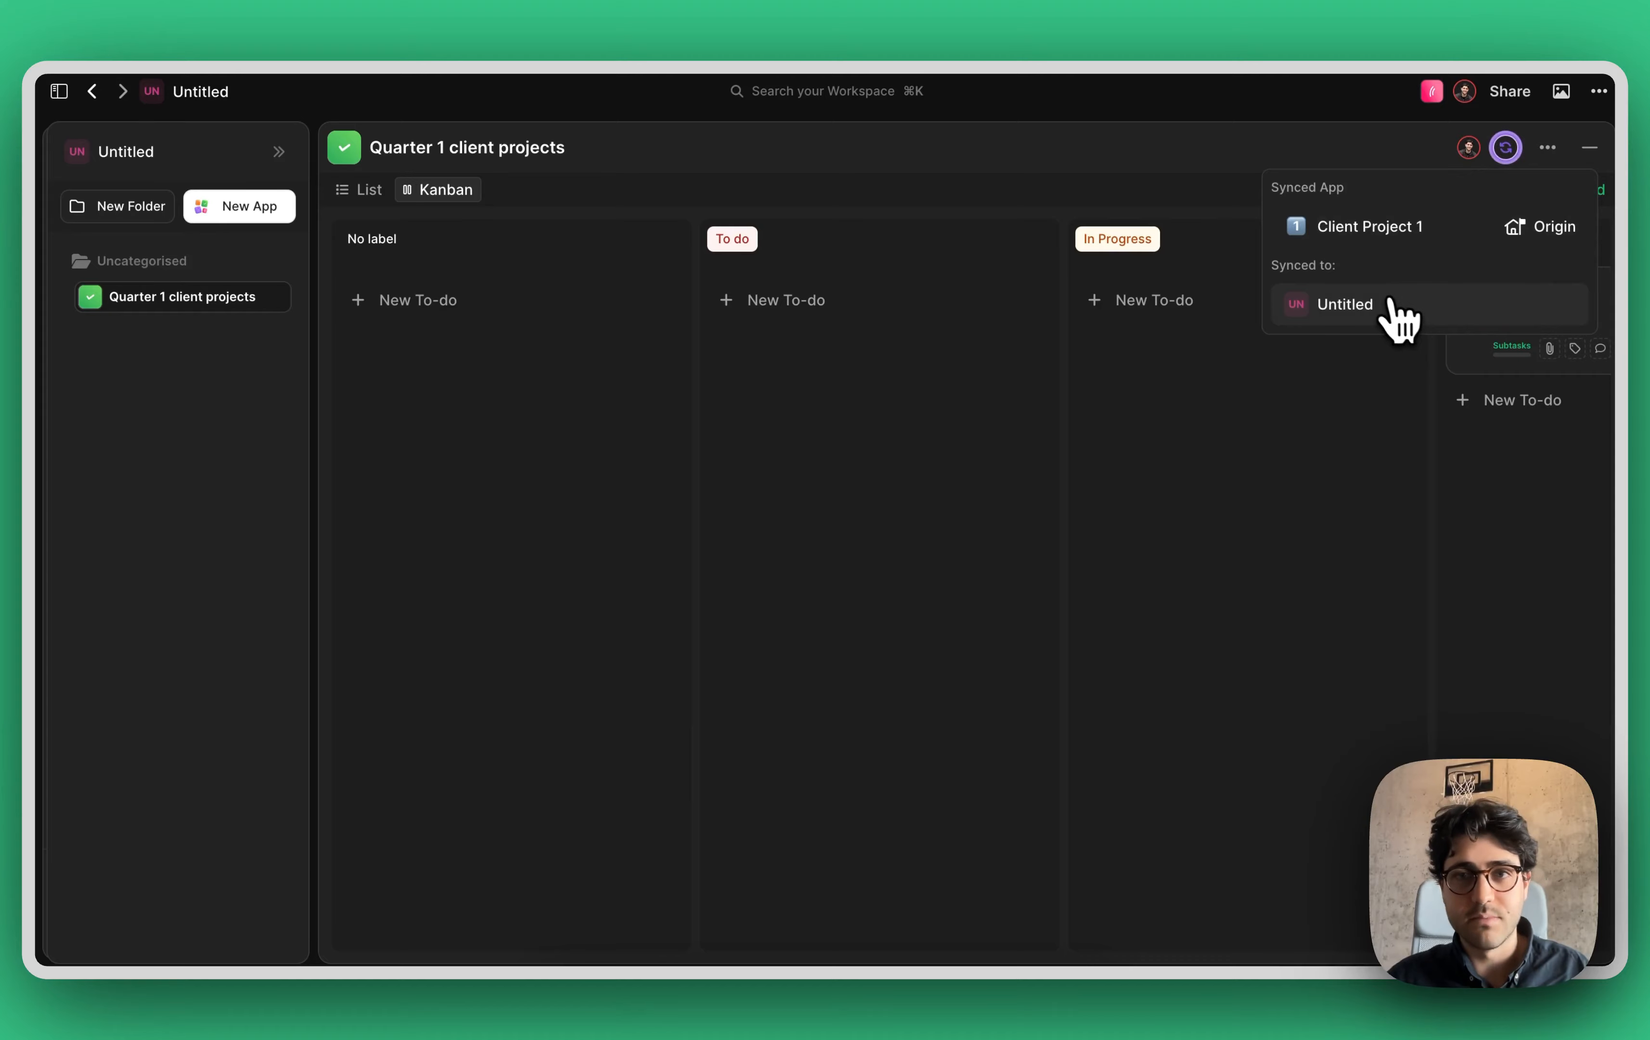
pyautogui.click(783, 300)
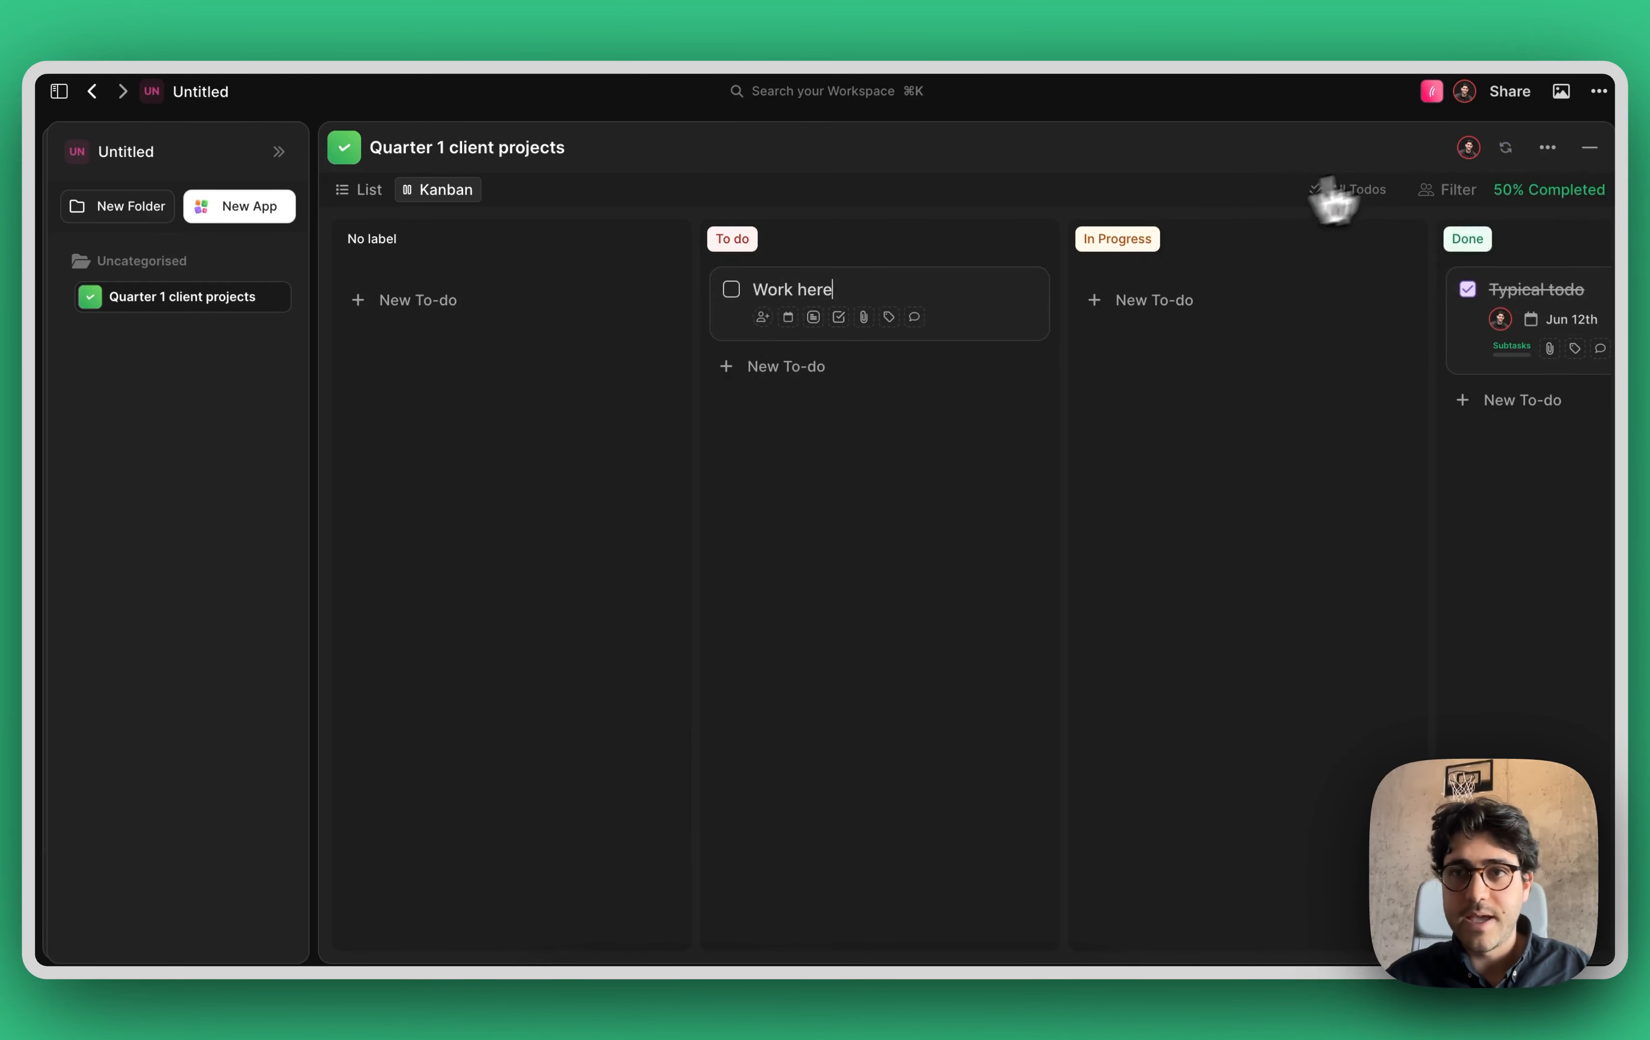
# - Go to the app's origin Space, Client Project 1, close the to-do app and collapse the Quarter 1 project folder
pyautogui.click(1505, 148)
pyautogui.click(1434, 226)
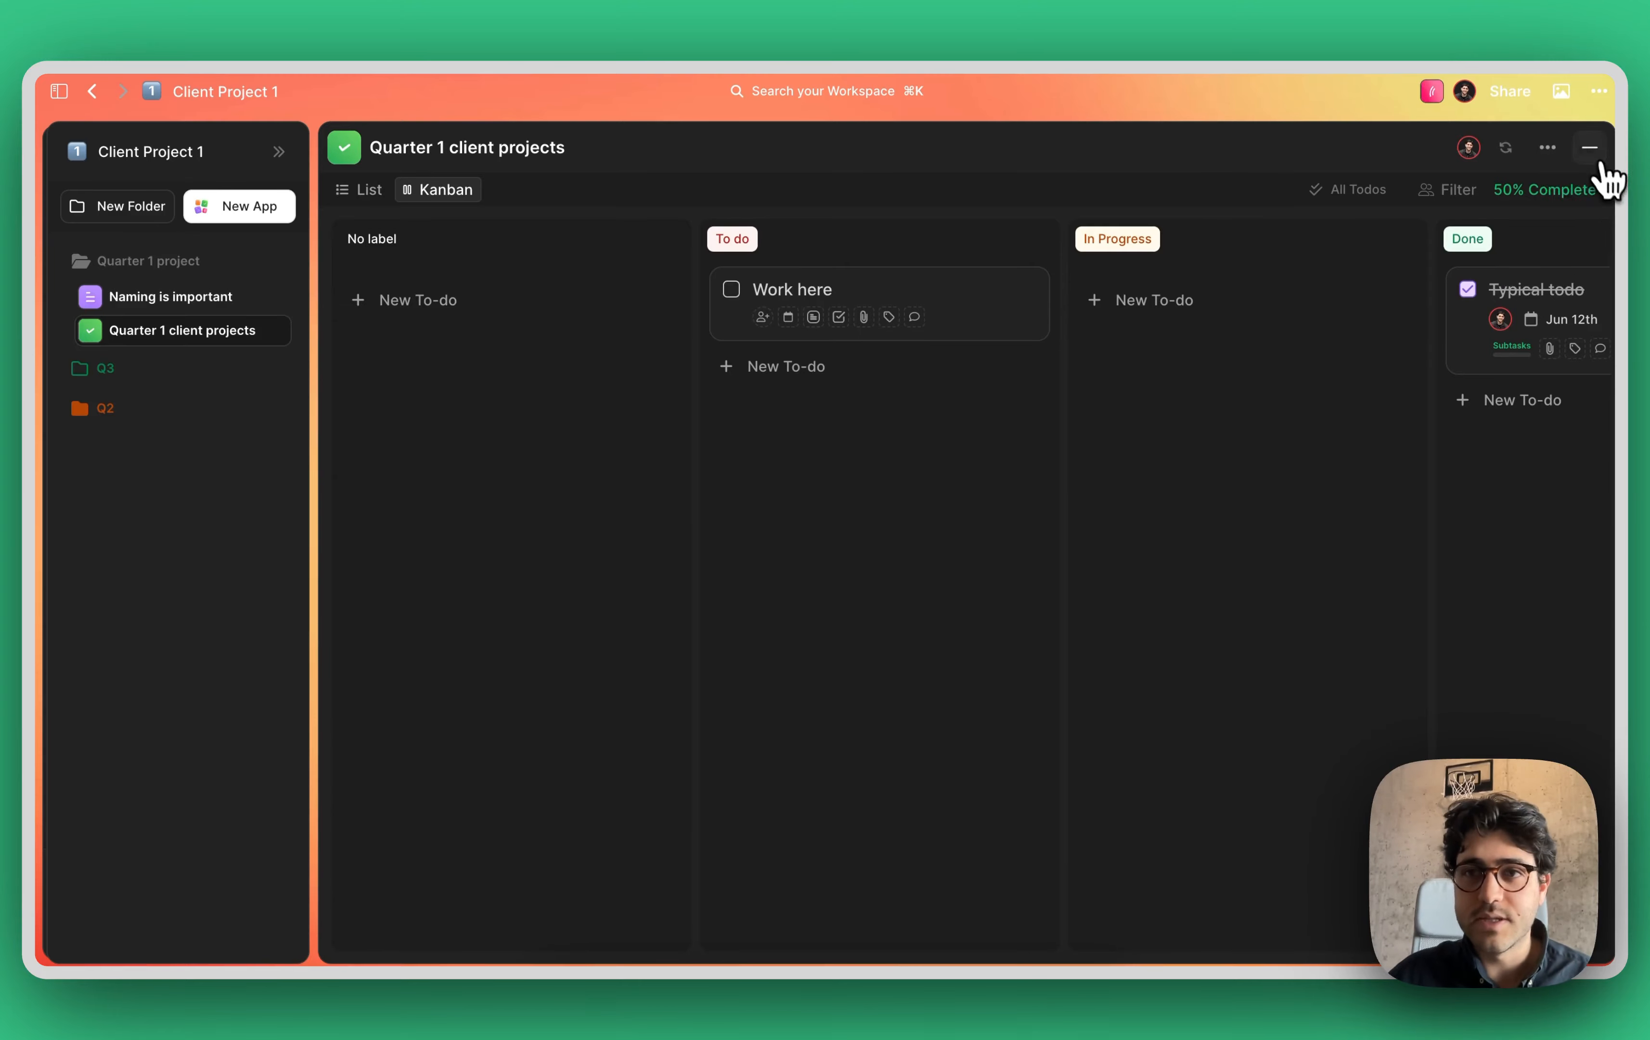
pyautogui.click(1589, 147)
pyautogui.click(192, 261)
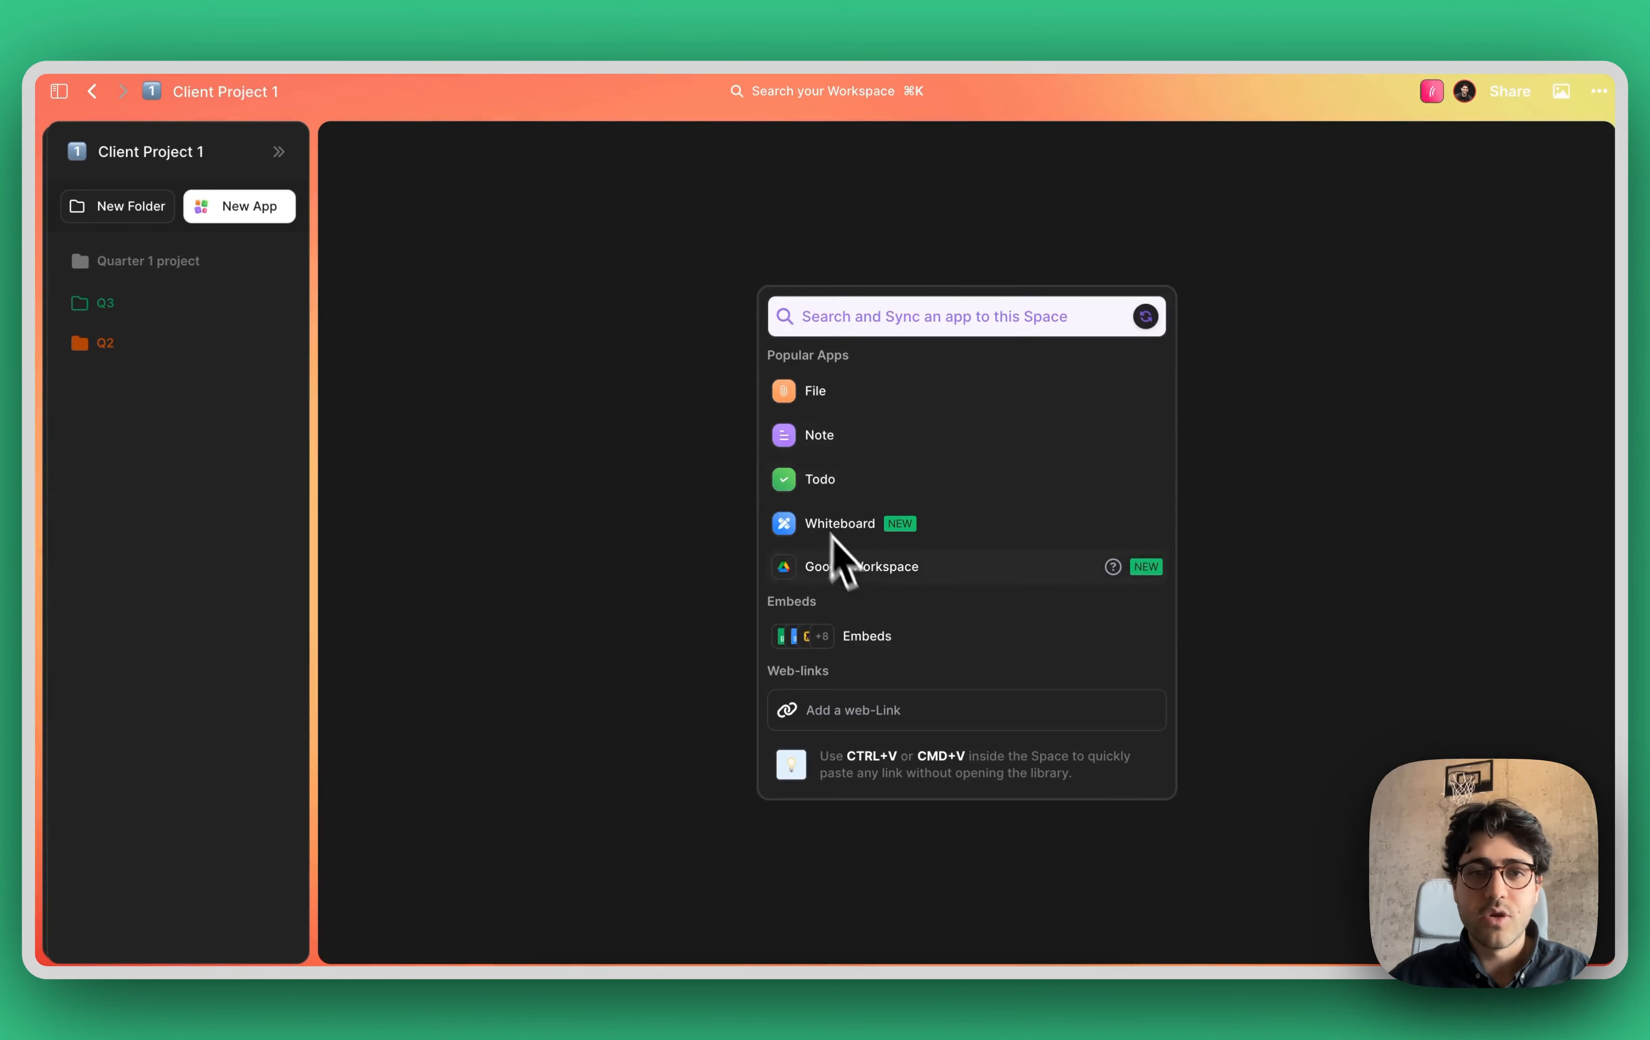
# - Activate the Google Workspace integration in the workspace settings and connect it with a Google account
pyautogui.click(279, 153)
pyautogui.click(162, 154)
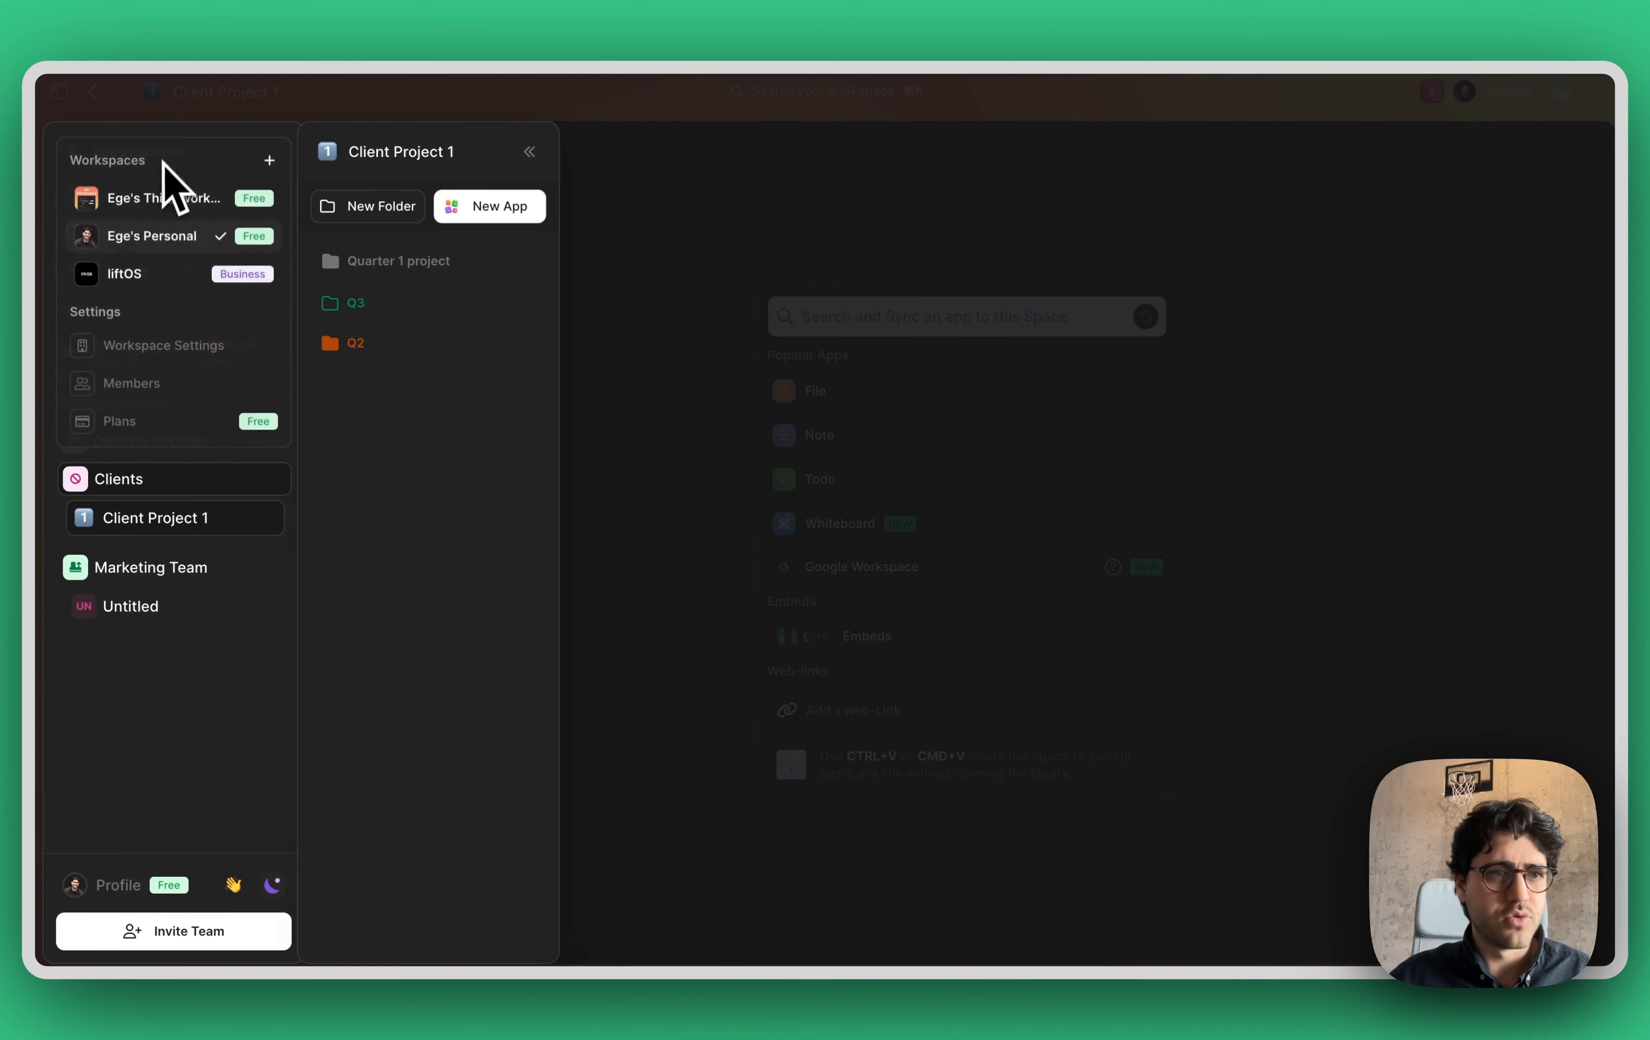
pyautogui.click(177, 347)
pyautogui.click(361, 364)
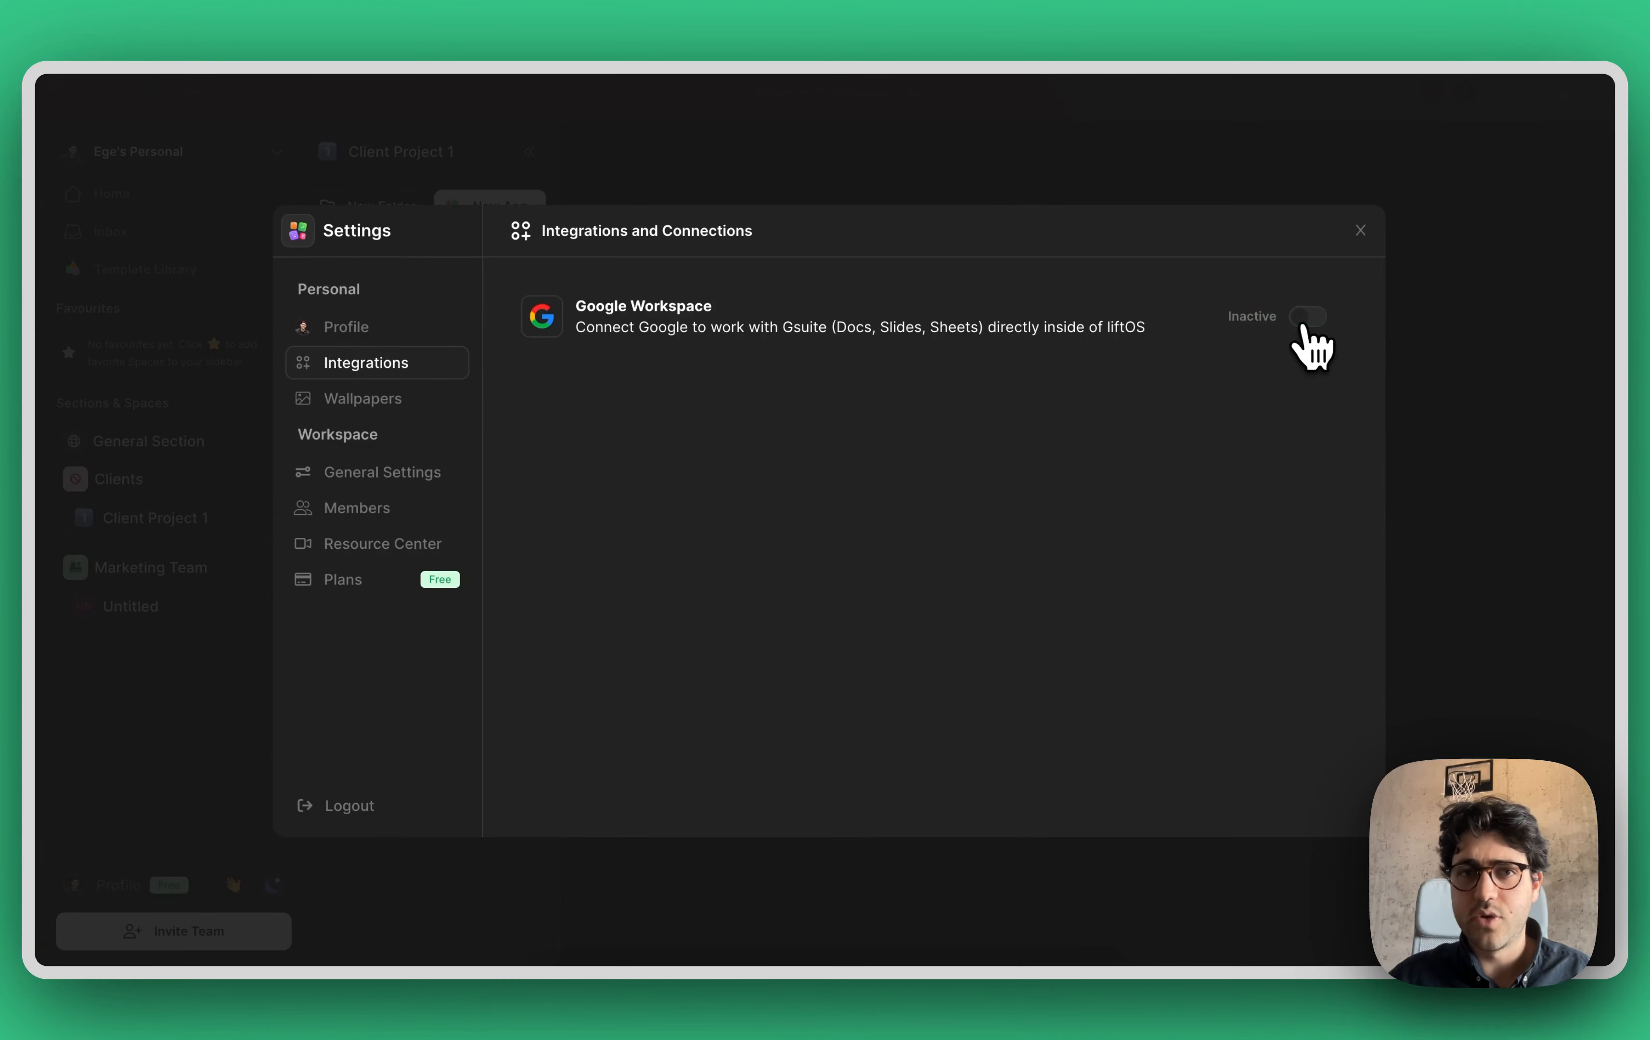
pyautogui.click(1308, 317)
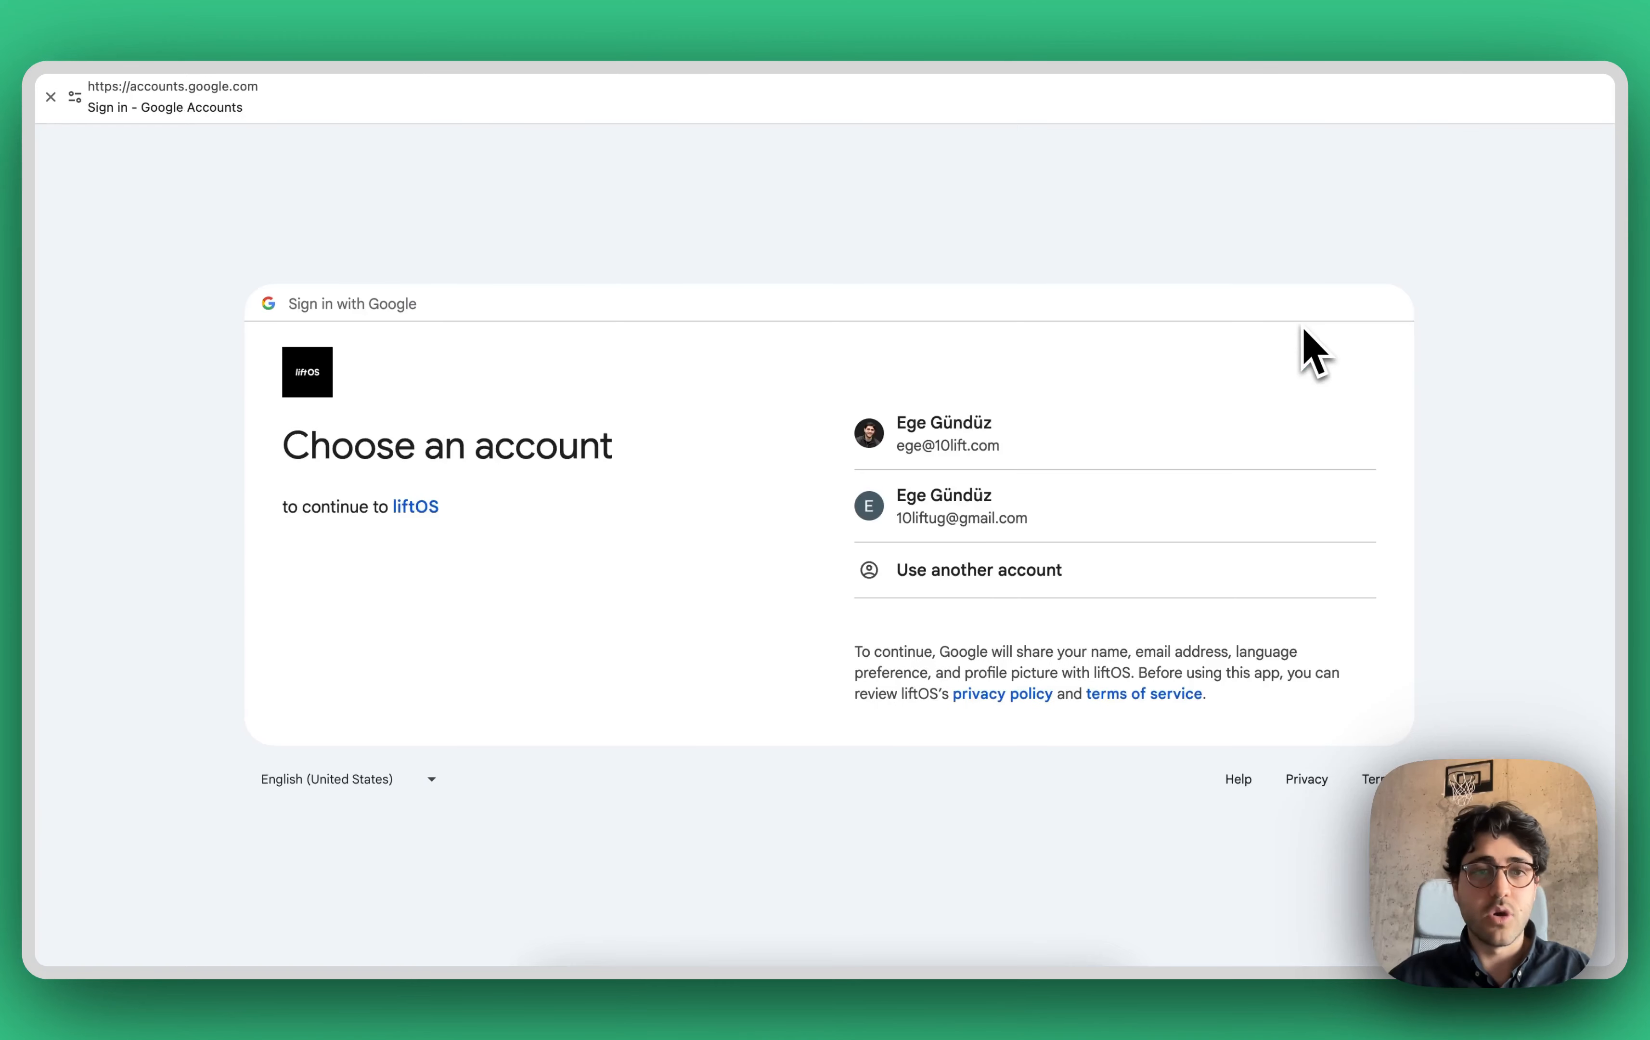
pyautogui.click(1074, 427)
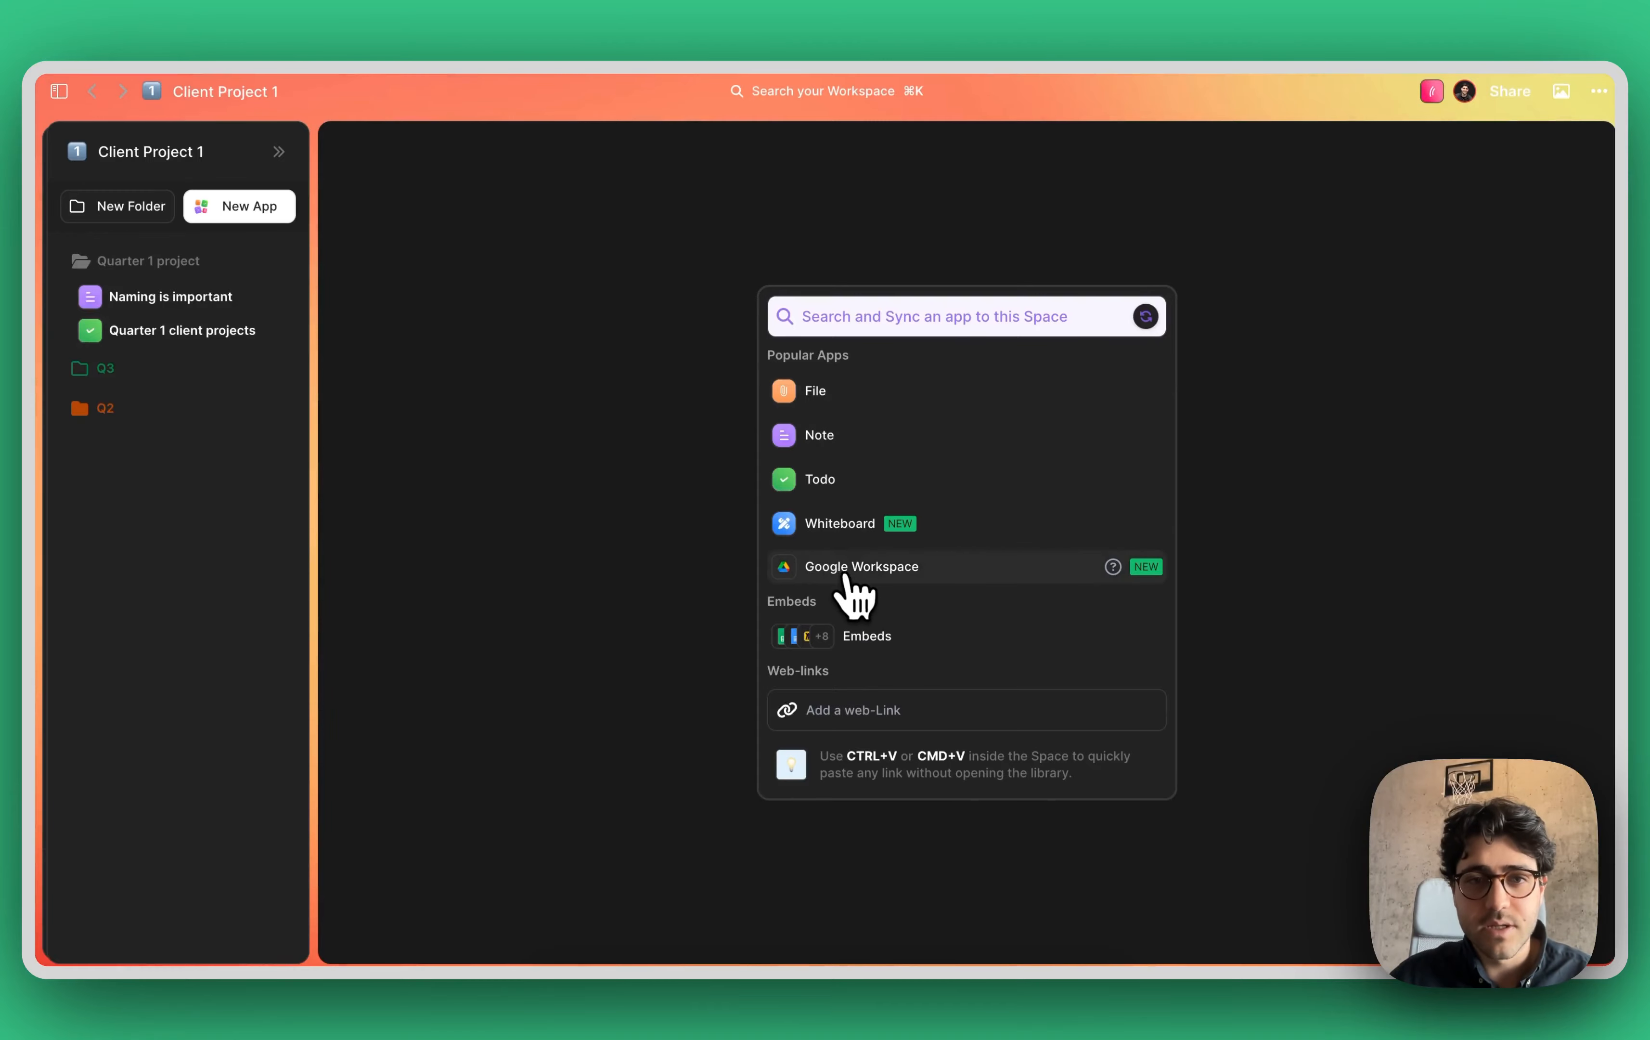
# - Add a Google Workspace app to Client Project 1, searching Google Drive for "checklist" and selecting the Creative Checklist document
pyautogui.click(849, 576)
pyautogui.click(850, 507)
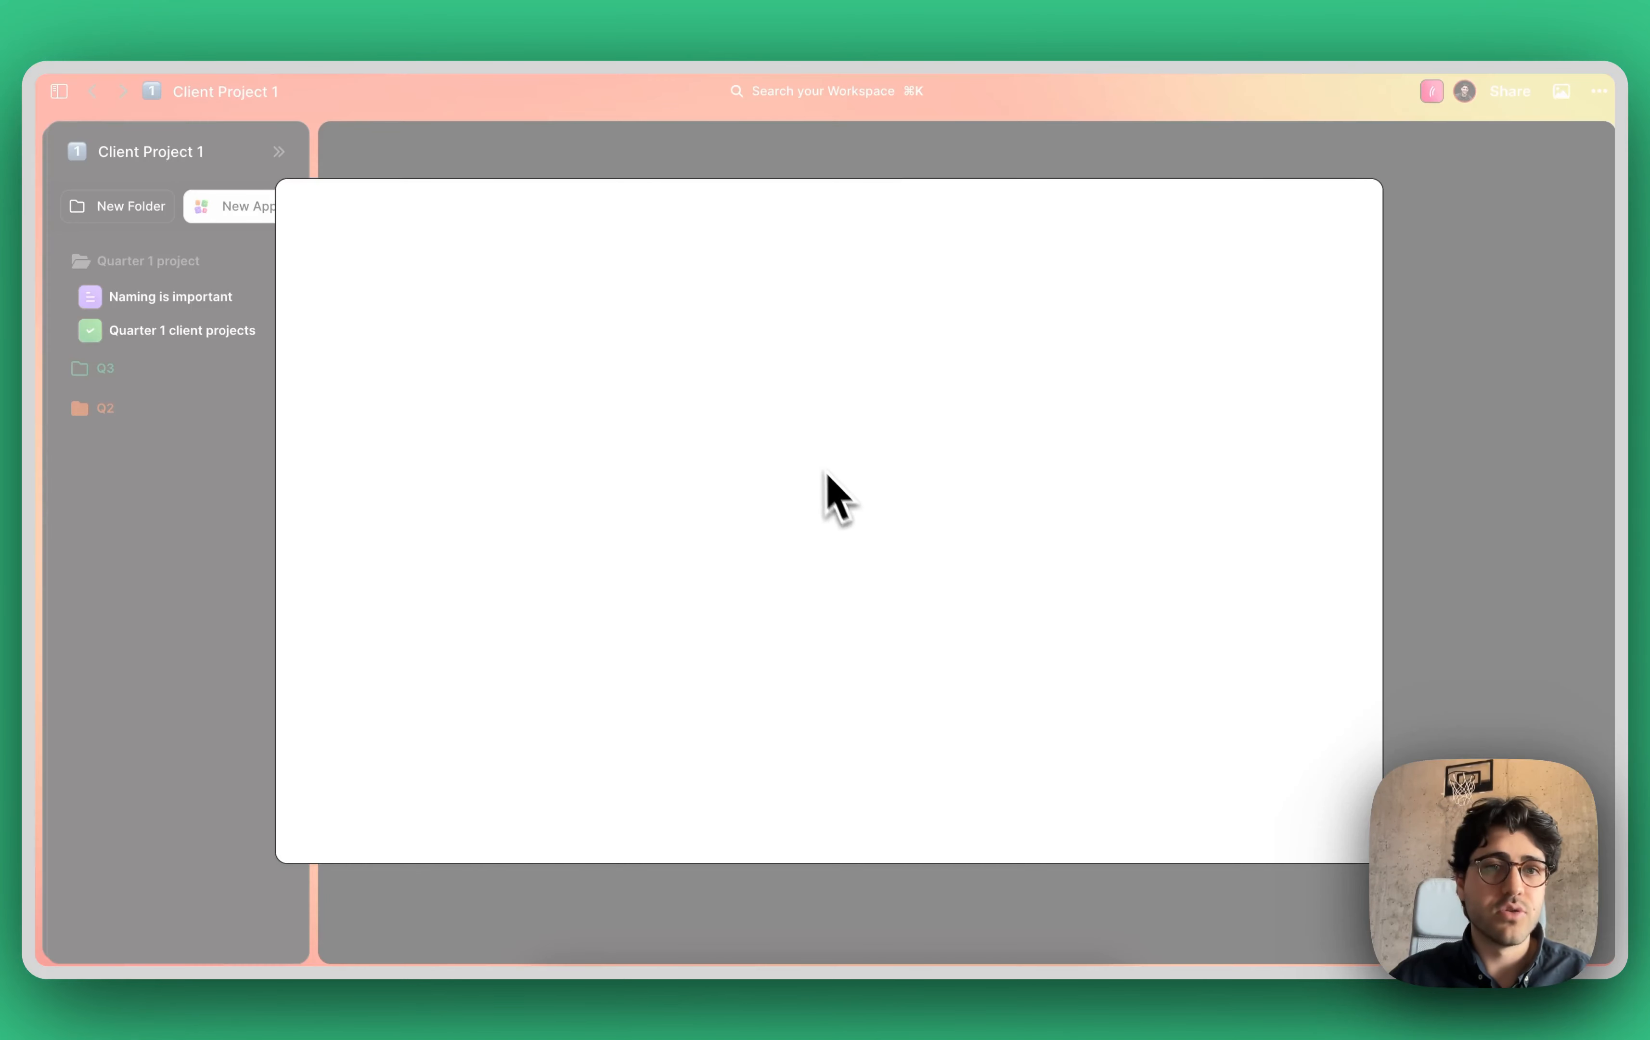
pyautogui.click(576, 324)
pyautogui.write('ch')
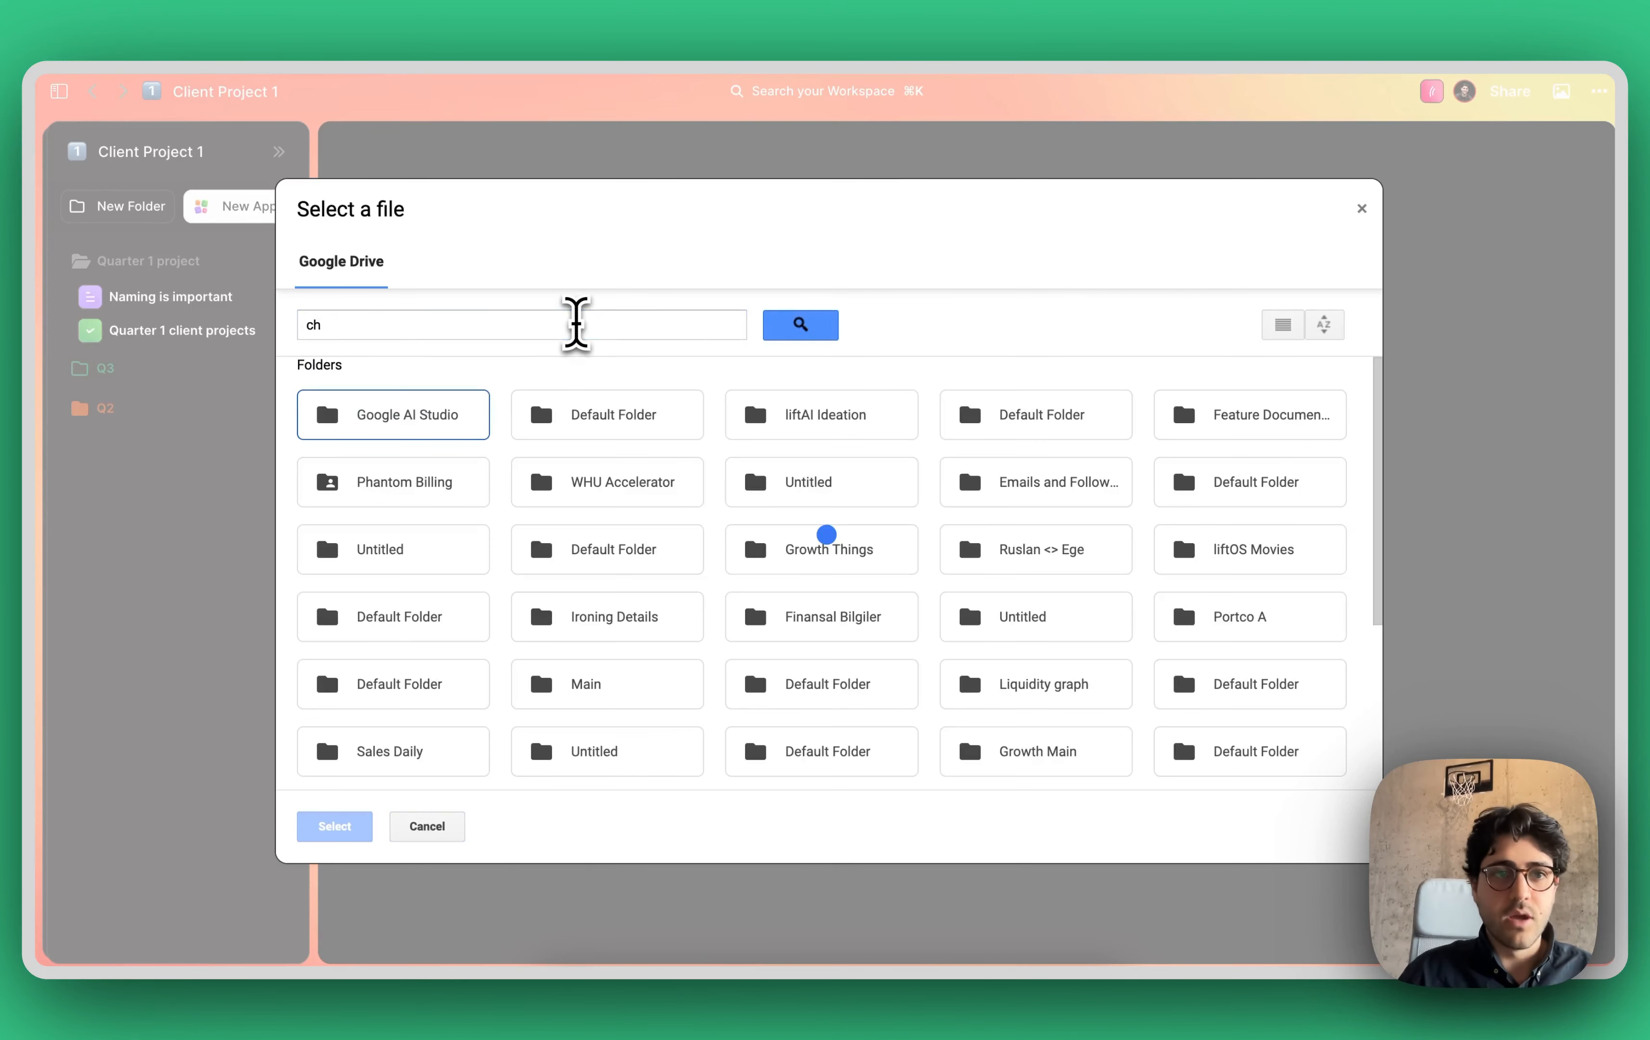
pyautogui.write('eckjo')
pyautogui.press('BackSpace')
pyautogui.press('BackSpace')
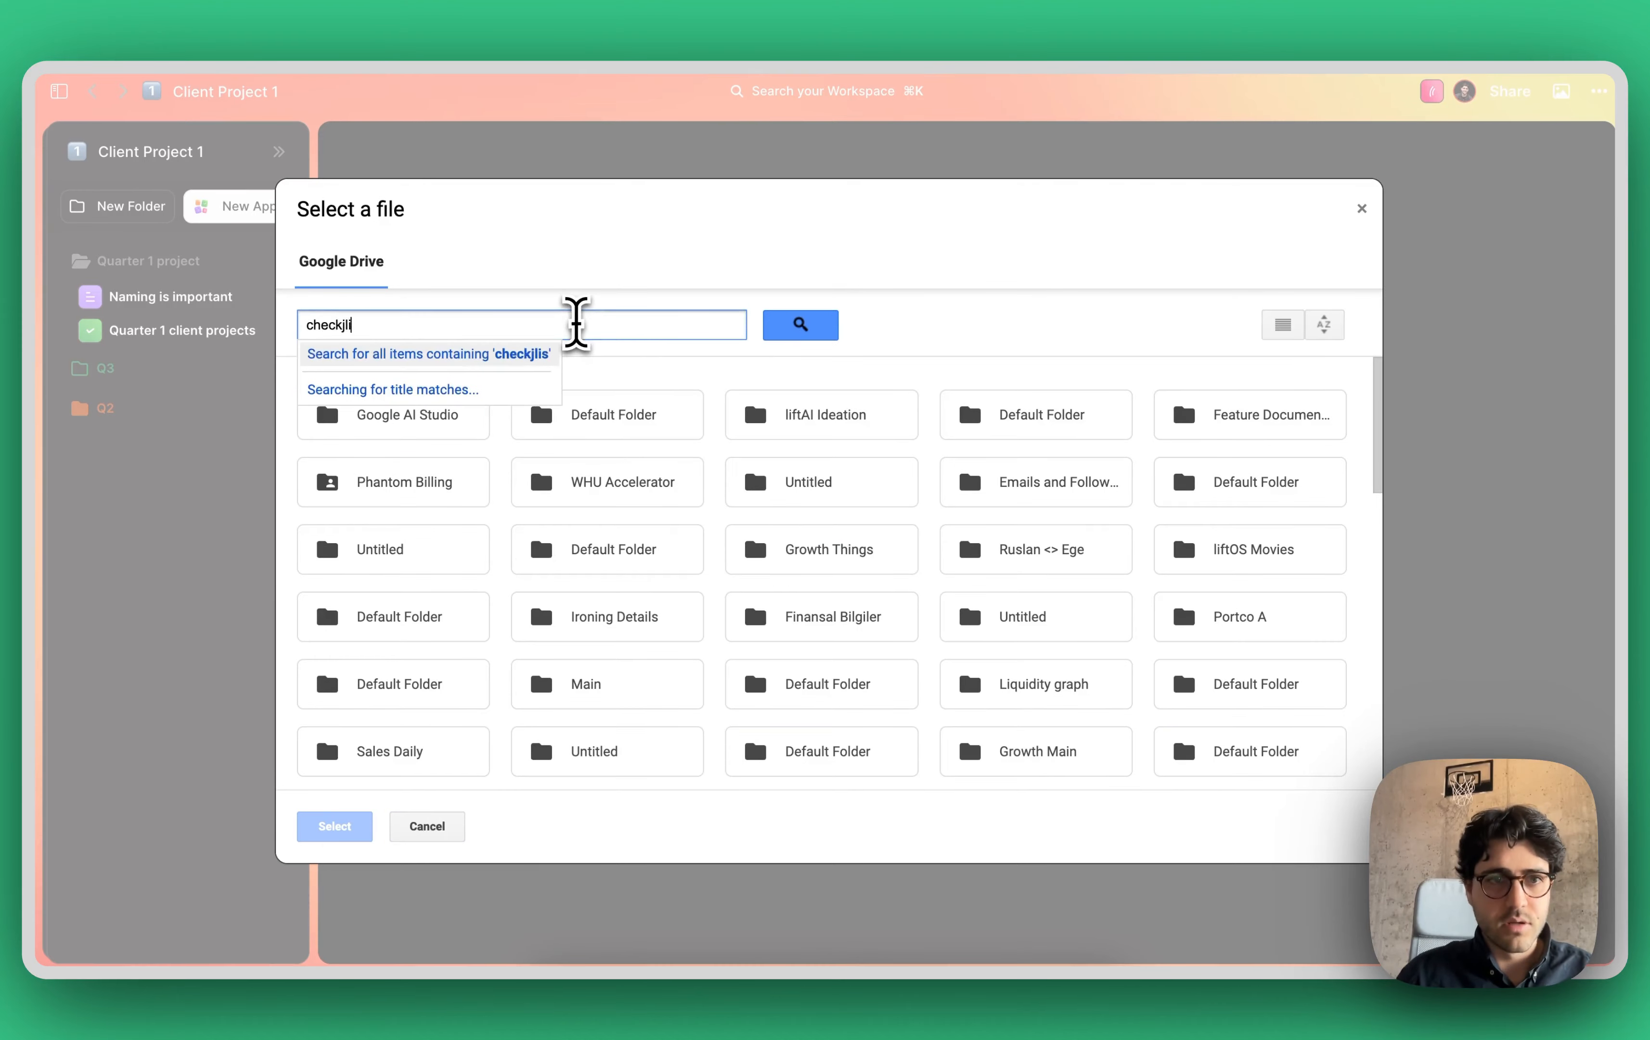
pyautogui.write('list')
pyautogui.press('Return')
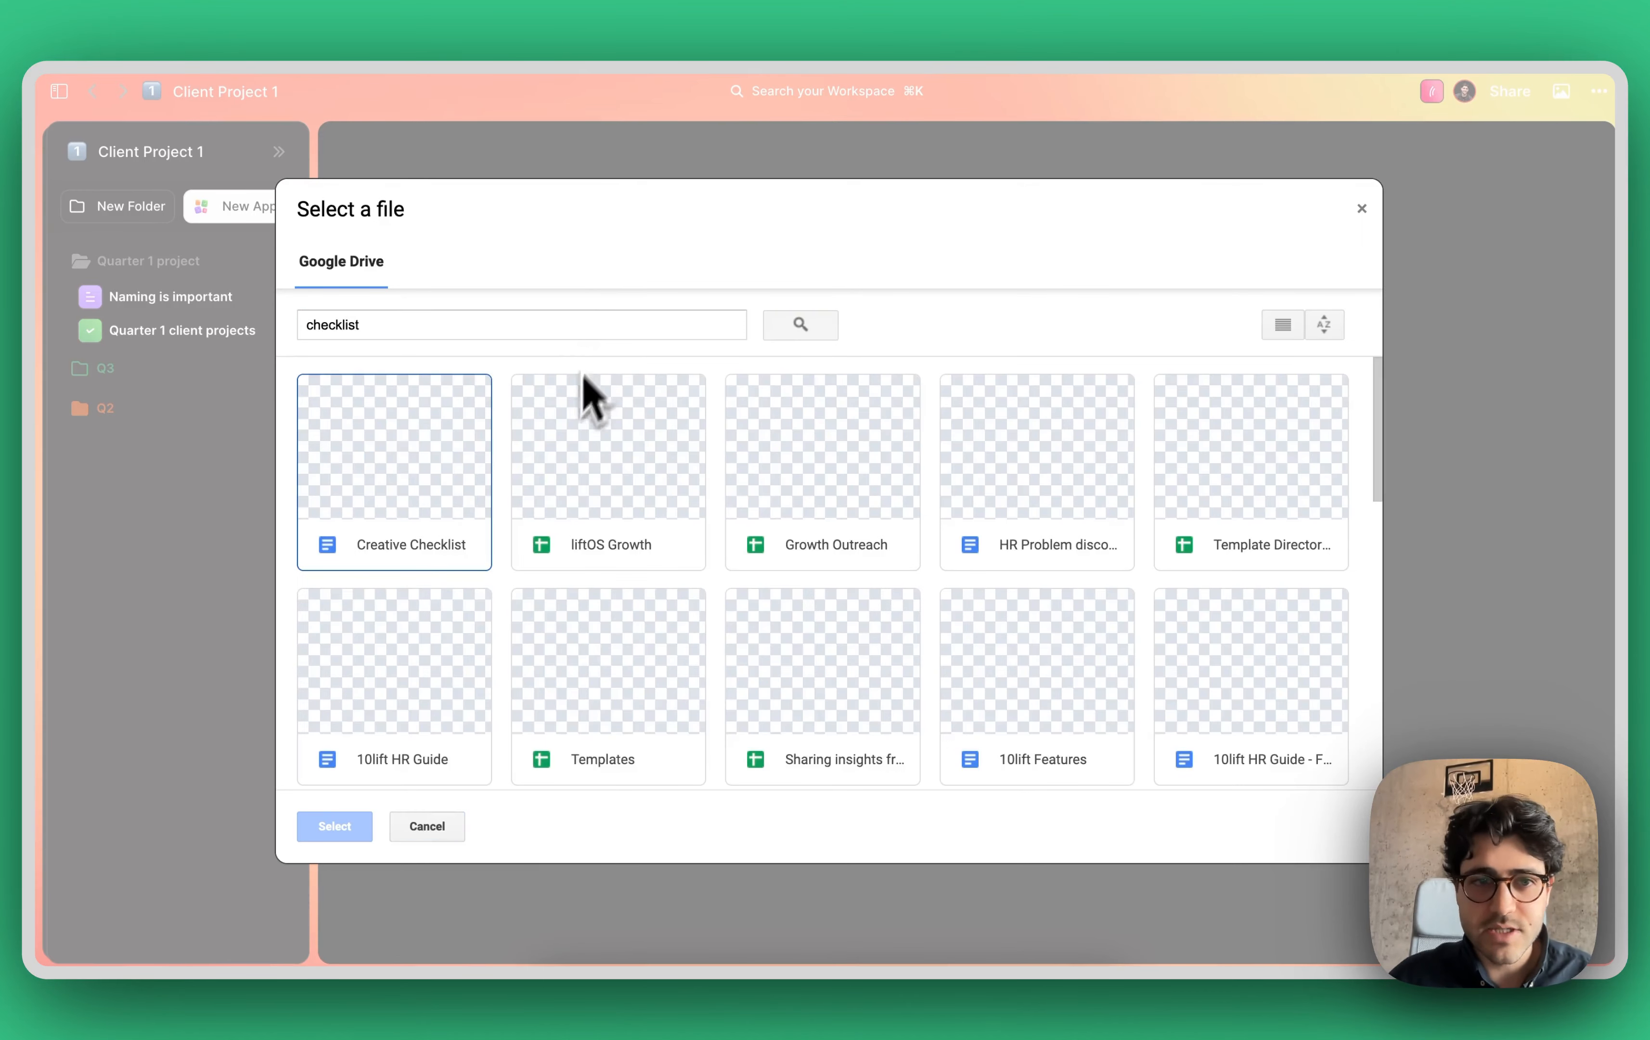
pyautogui.doubleClick(430, 436)
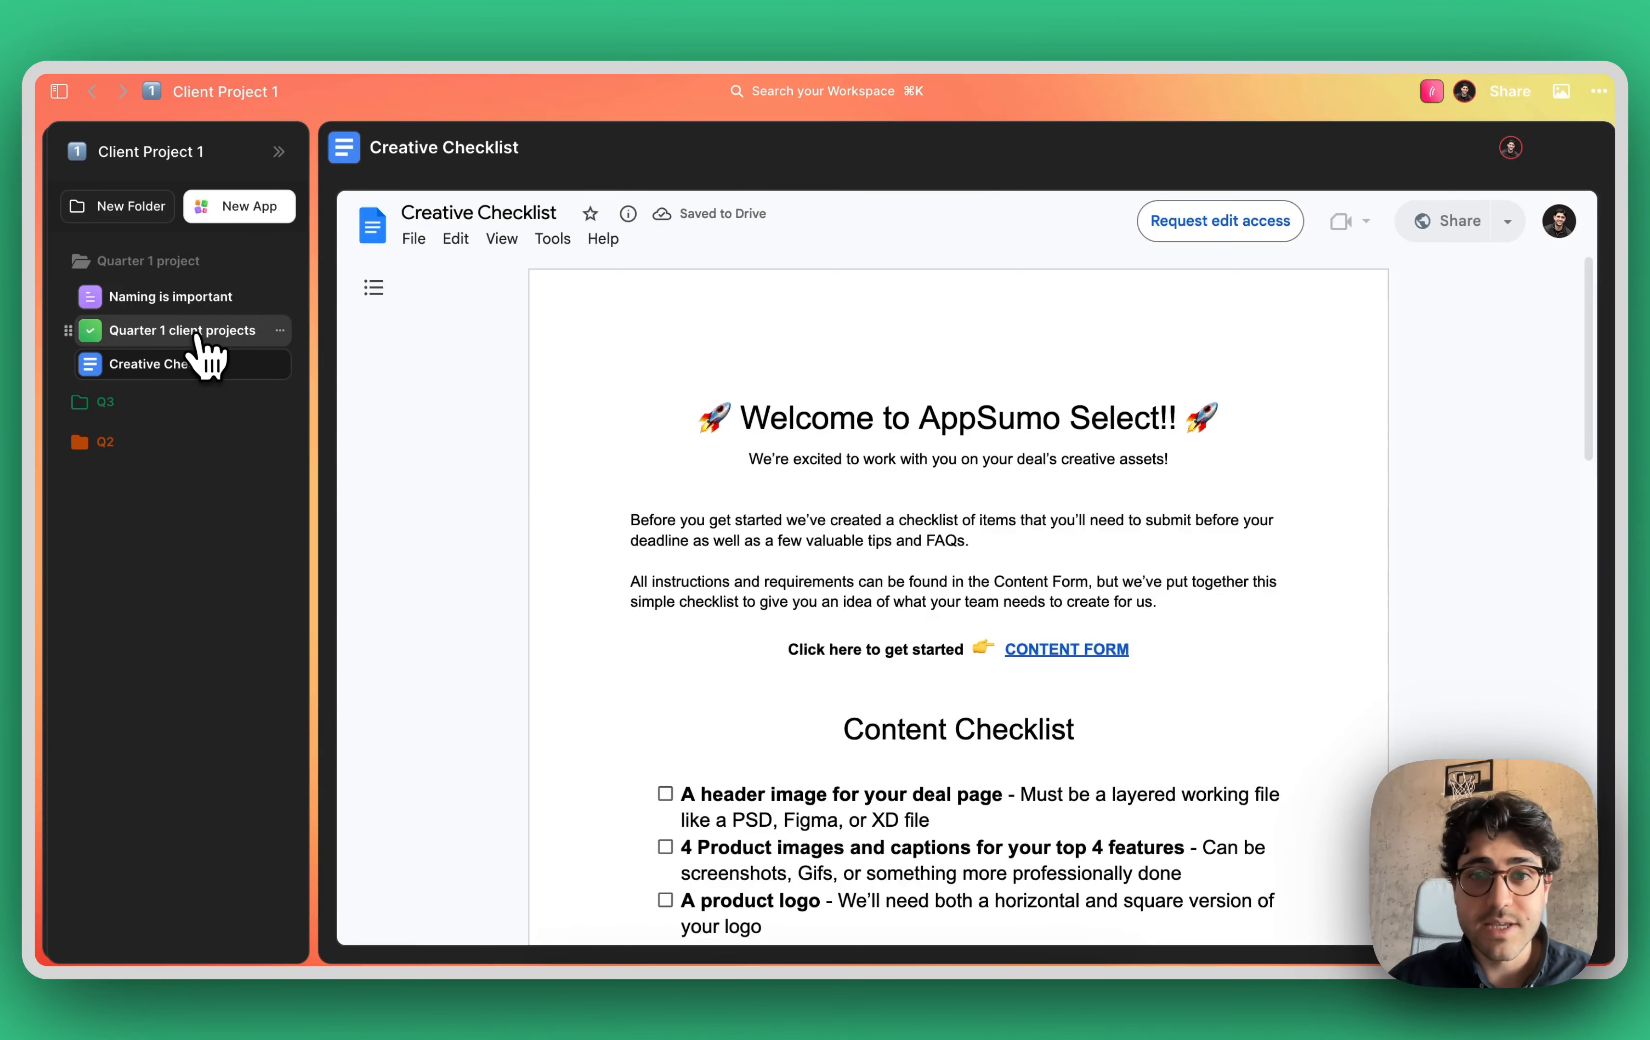
# - Open Quarter 1 client projects beside the Creative Checklist document and look across its Kanban columns
pyautogui.click(198, 335)
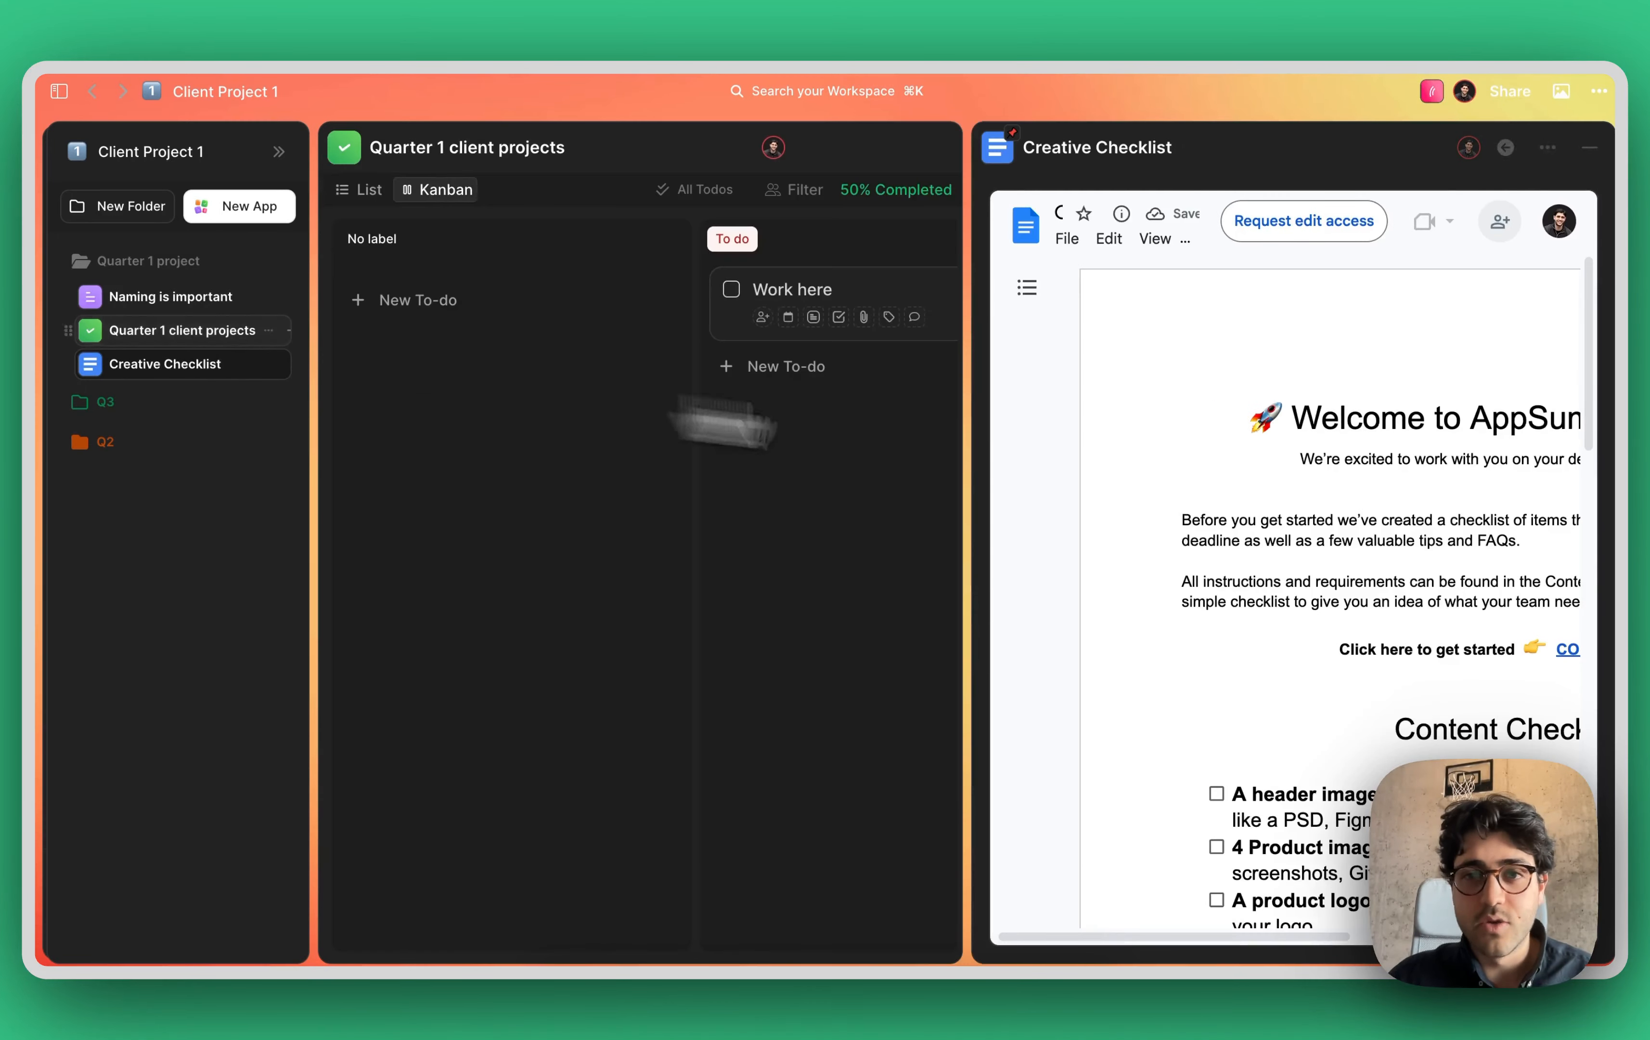
pyautogui.hscroll(3, 1277, 492)
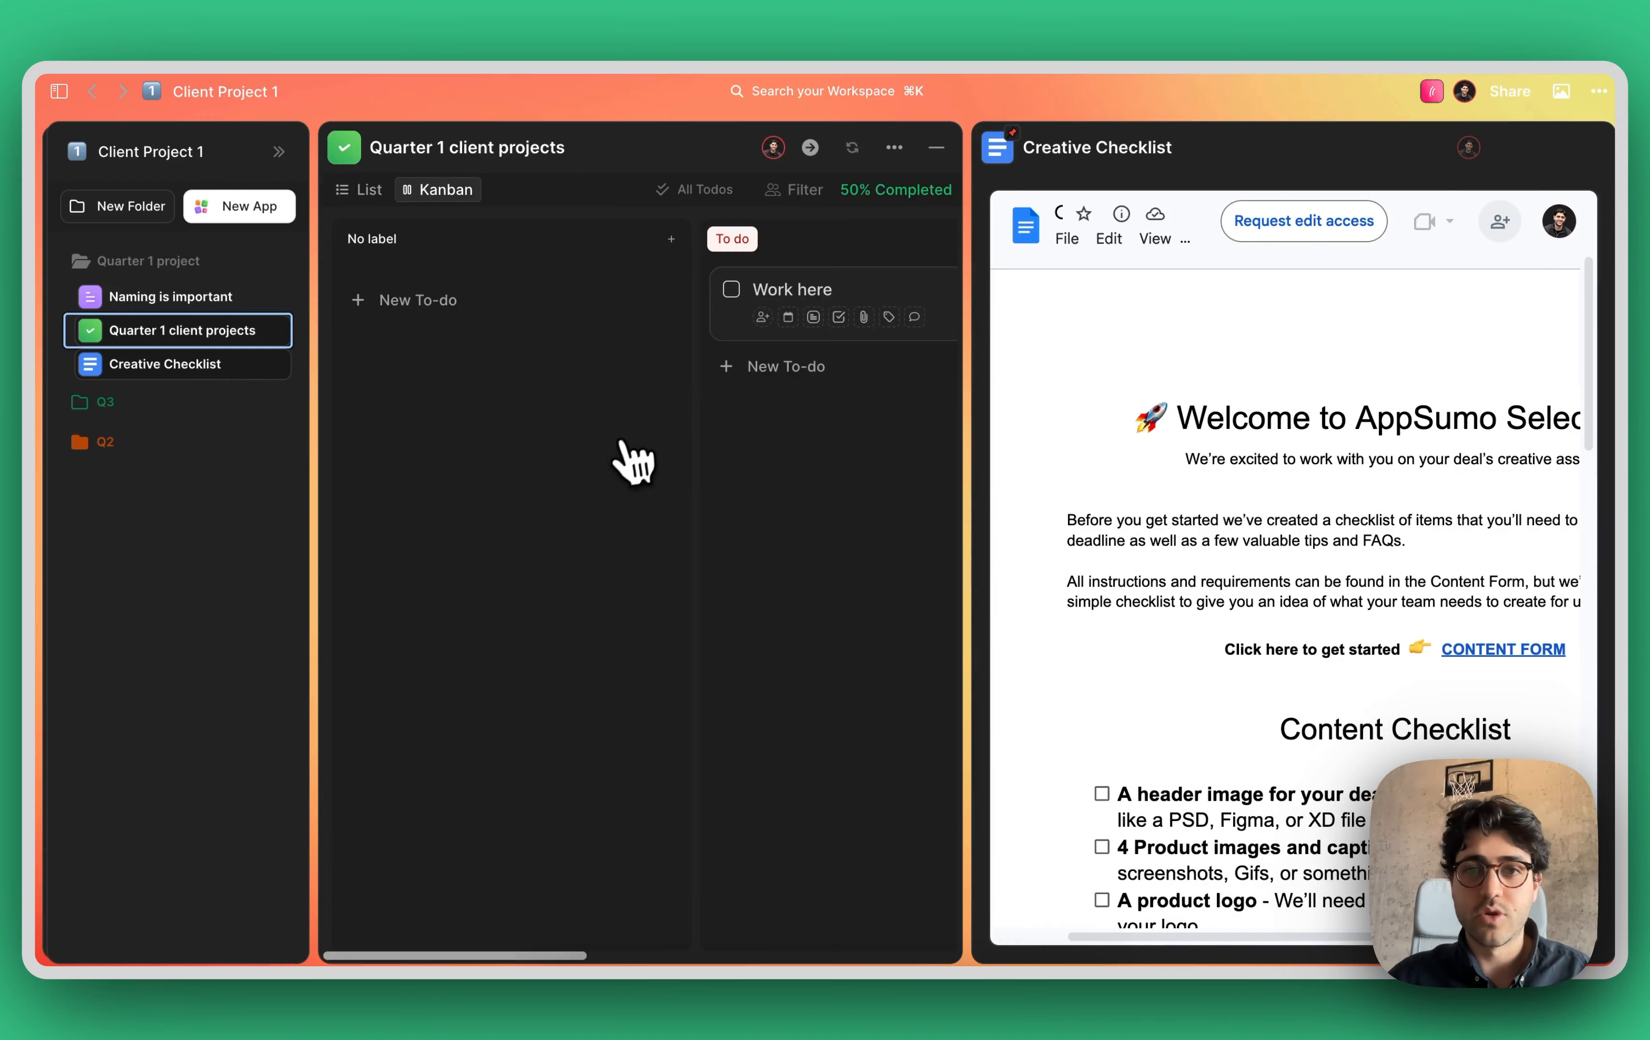
pyautogui.hscroll(5, 629, 467)
pyautogui.hscroll(5, 624, 457)
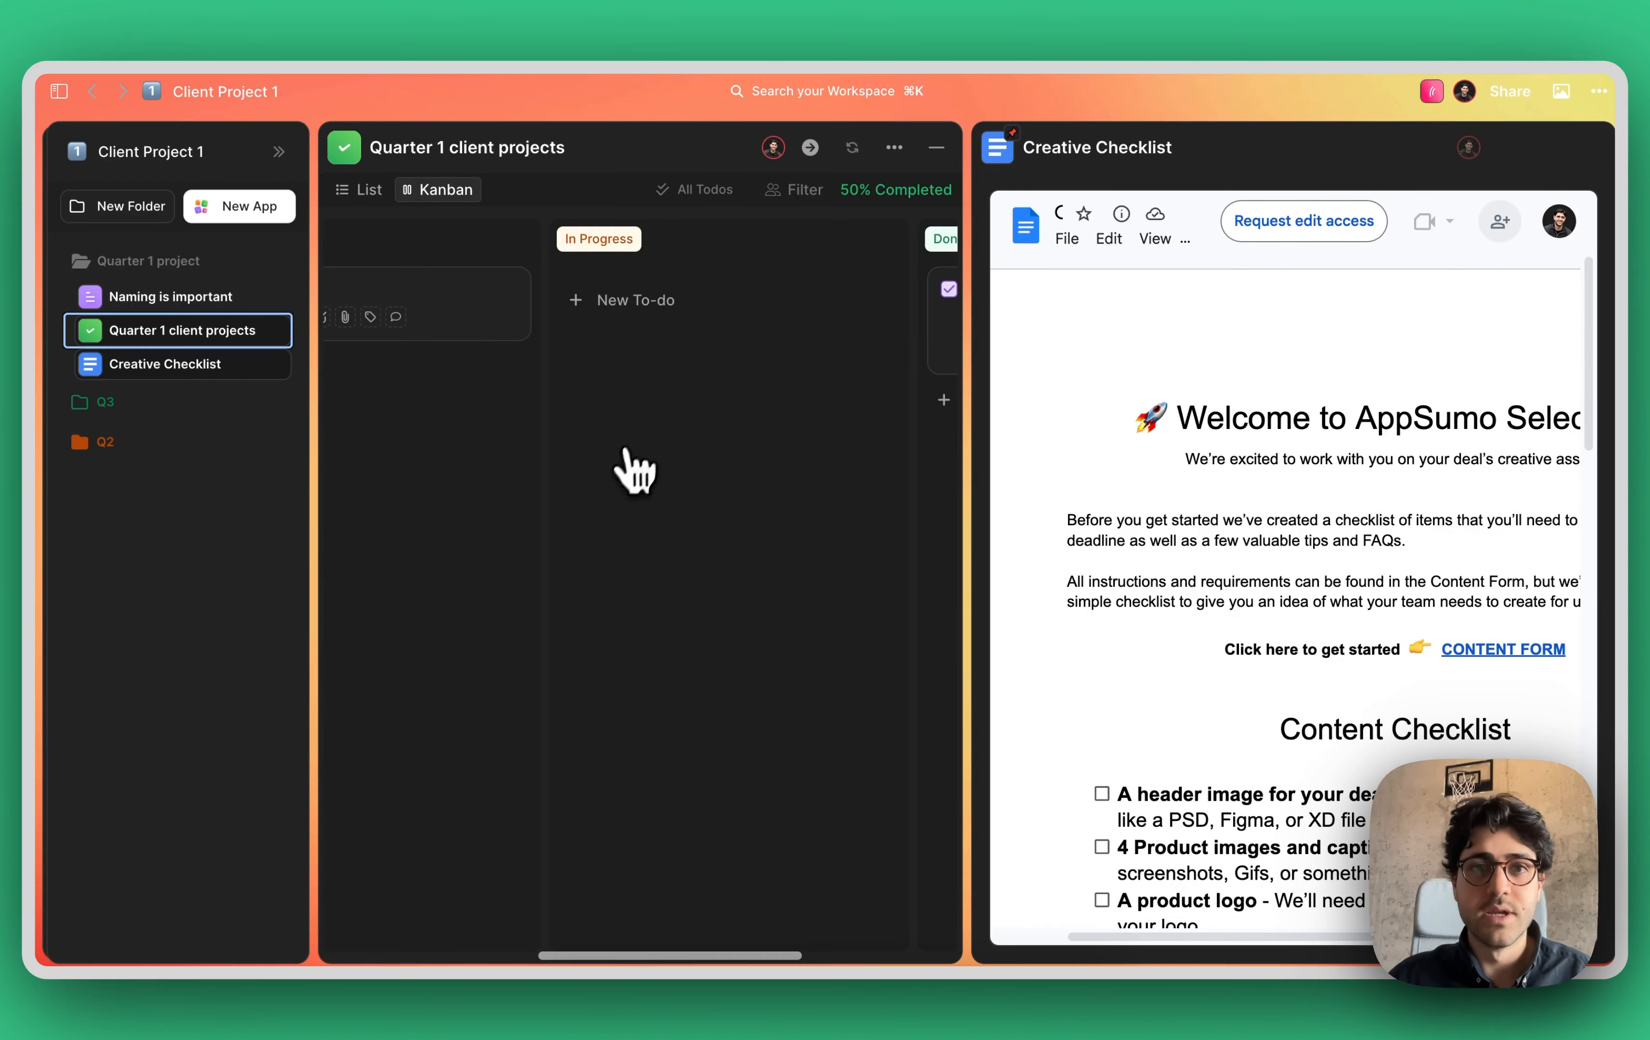
# - Swap the positions of Quarter 1 client projects and Creative Checklist, and close both apps
pyautogui.click(812, 149)
pyautogui.click(813, 151)
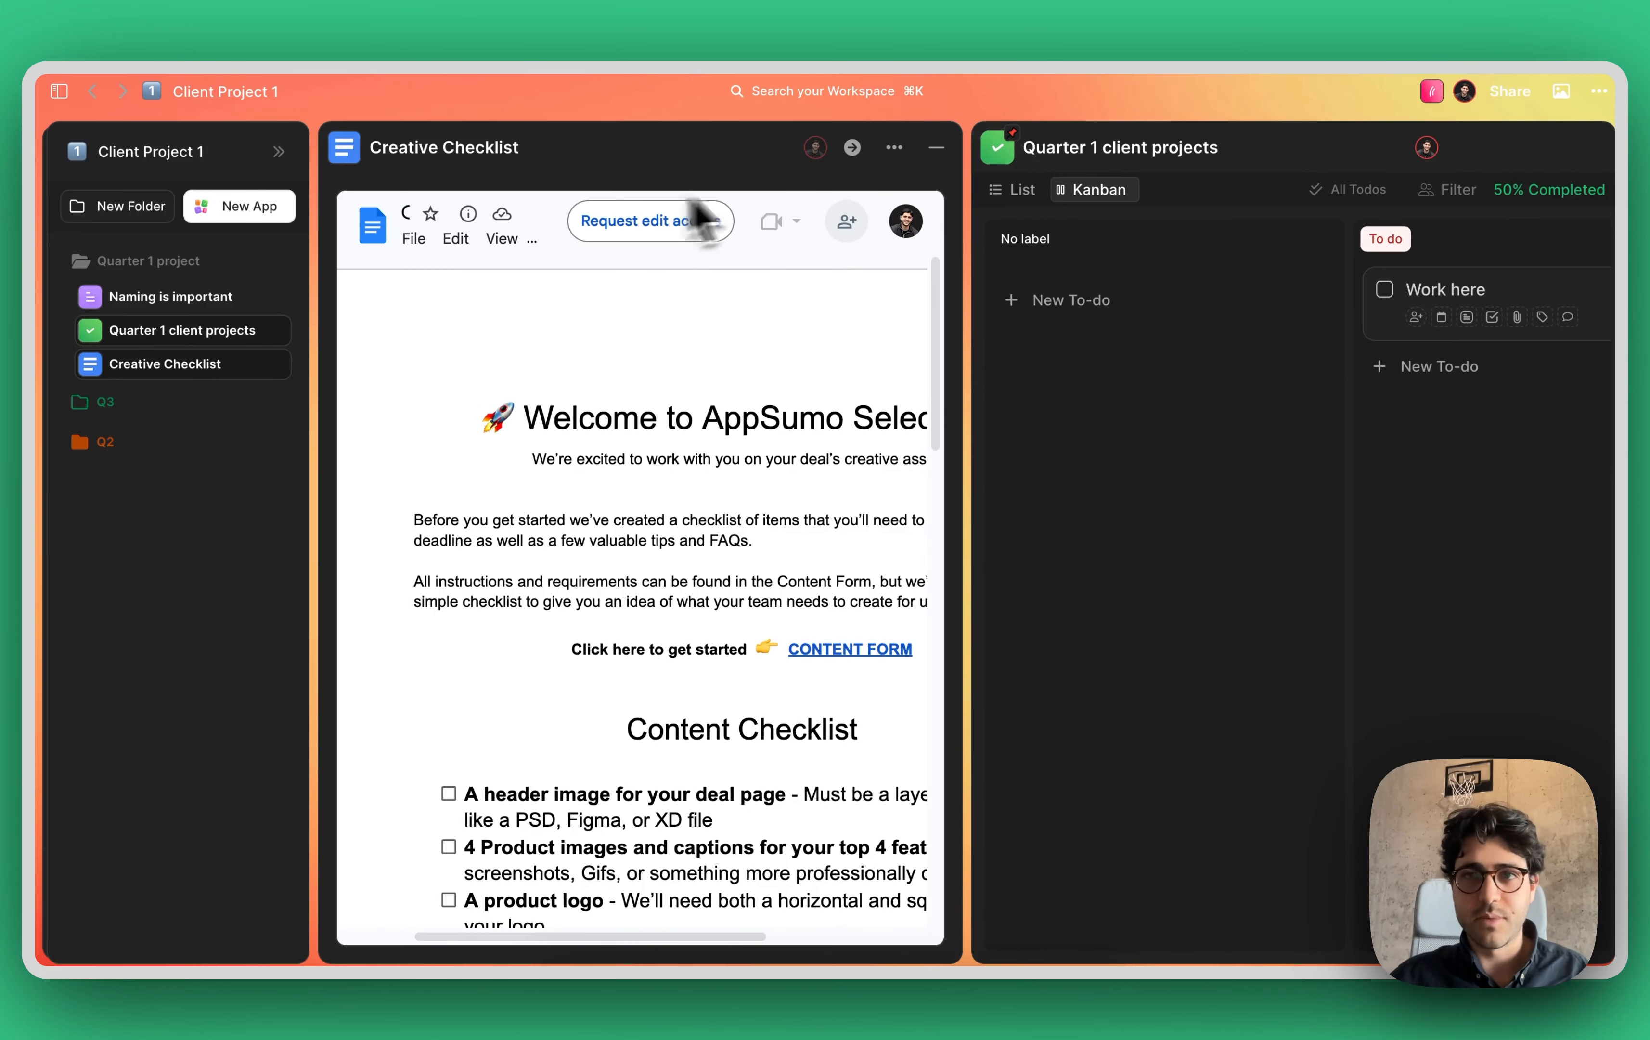
pyautogui.click(936, 147)
pyautogui.click(1591, 149)
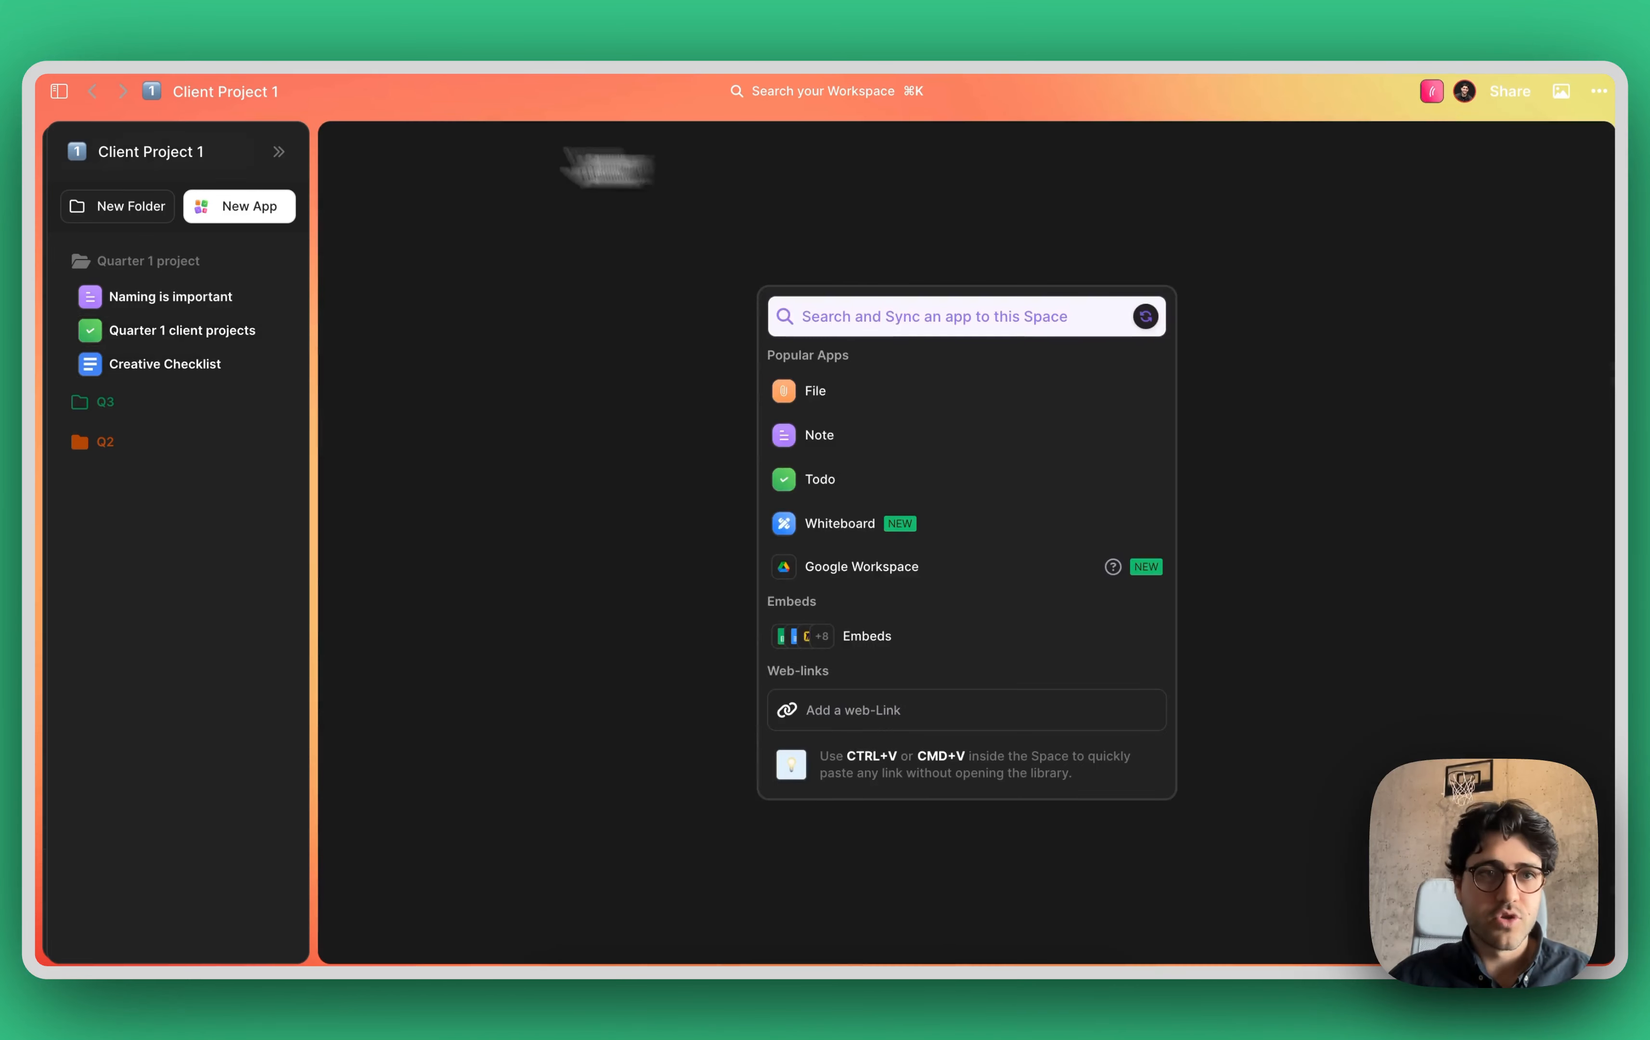
# - Invite the test user as a Member of the Clients section through its section settings, and close the settings
pyautogui.click(275, 153)
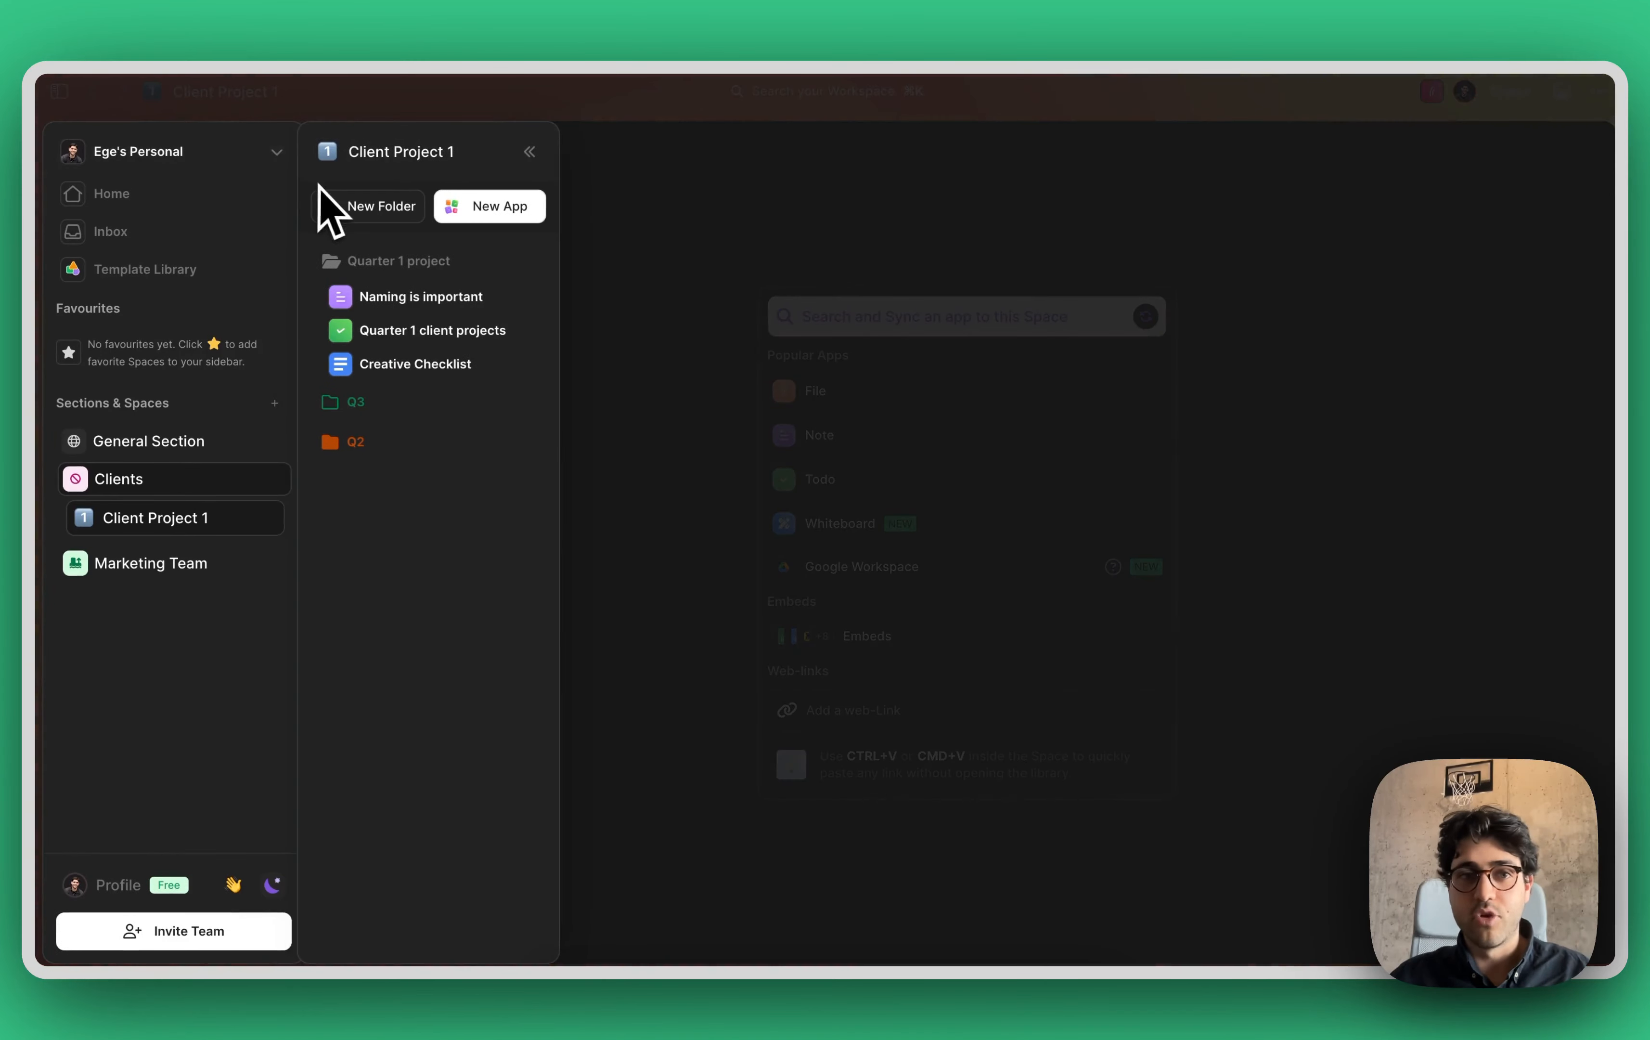
pyautogui.click(246, 483)
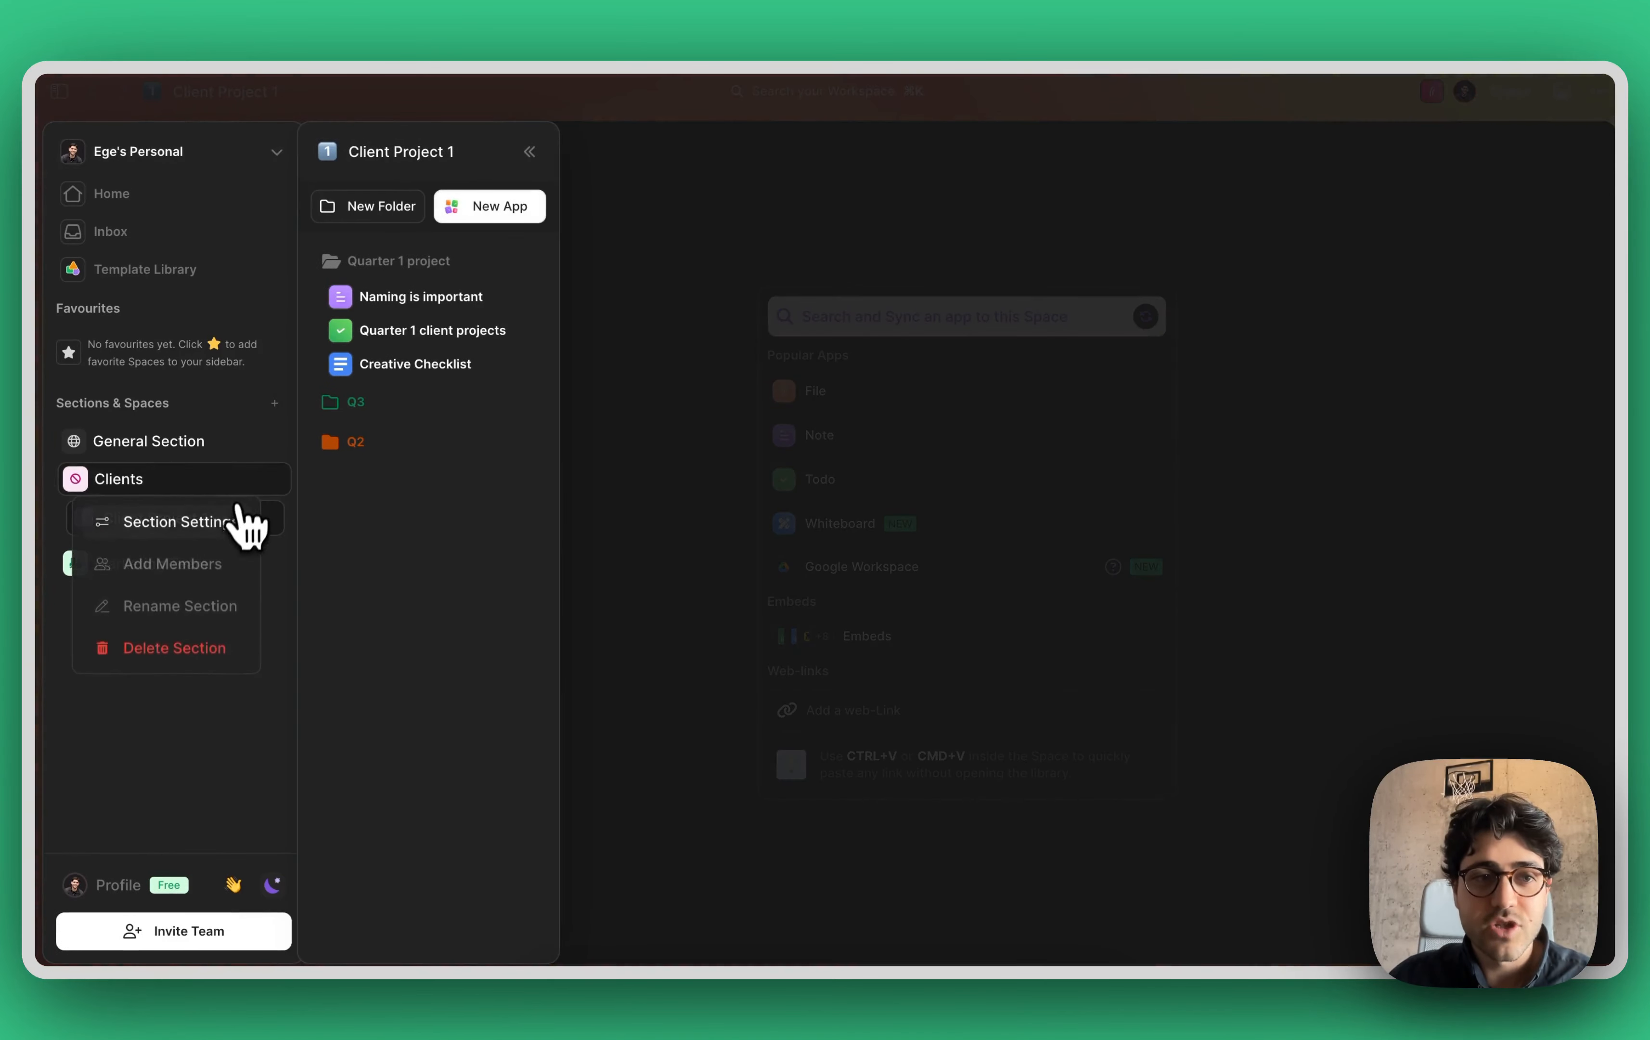
pyautogui.click(247, 519)
pyautogui.click(662, 355)
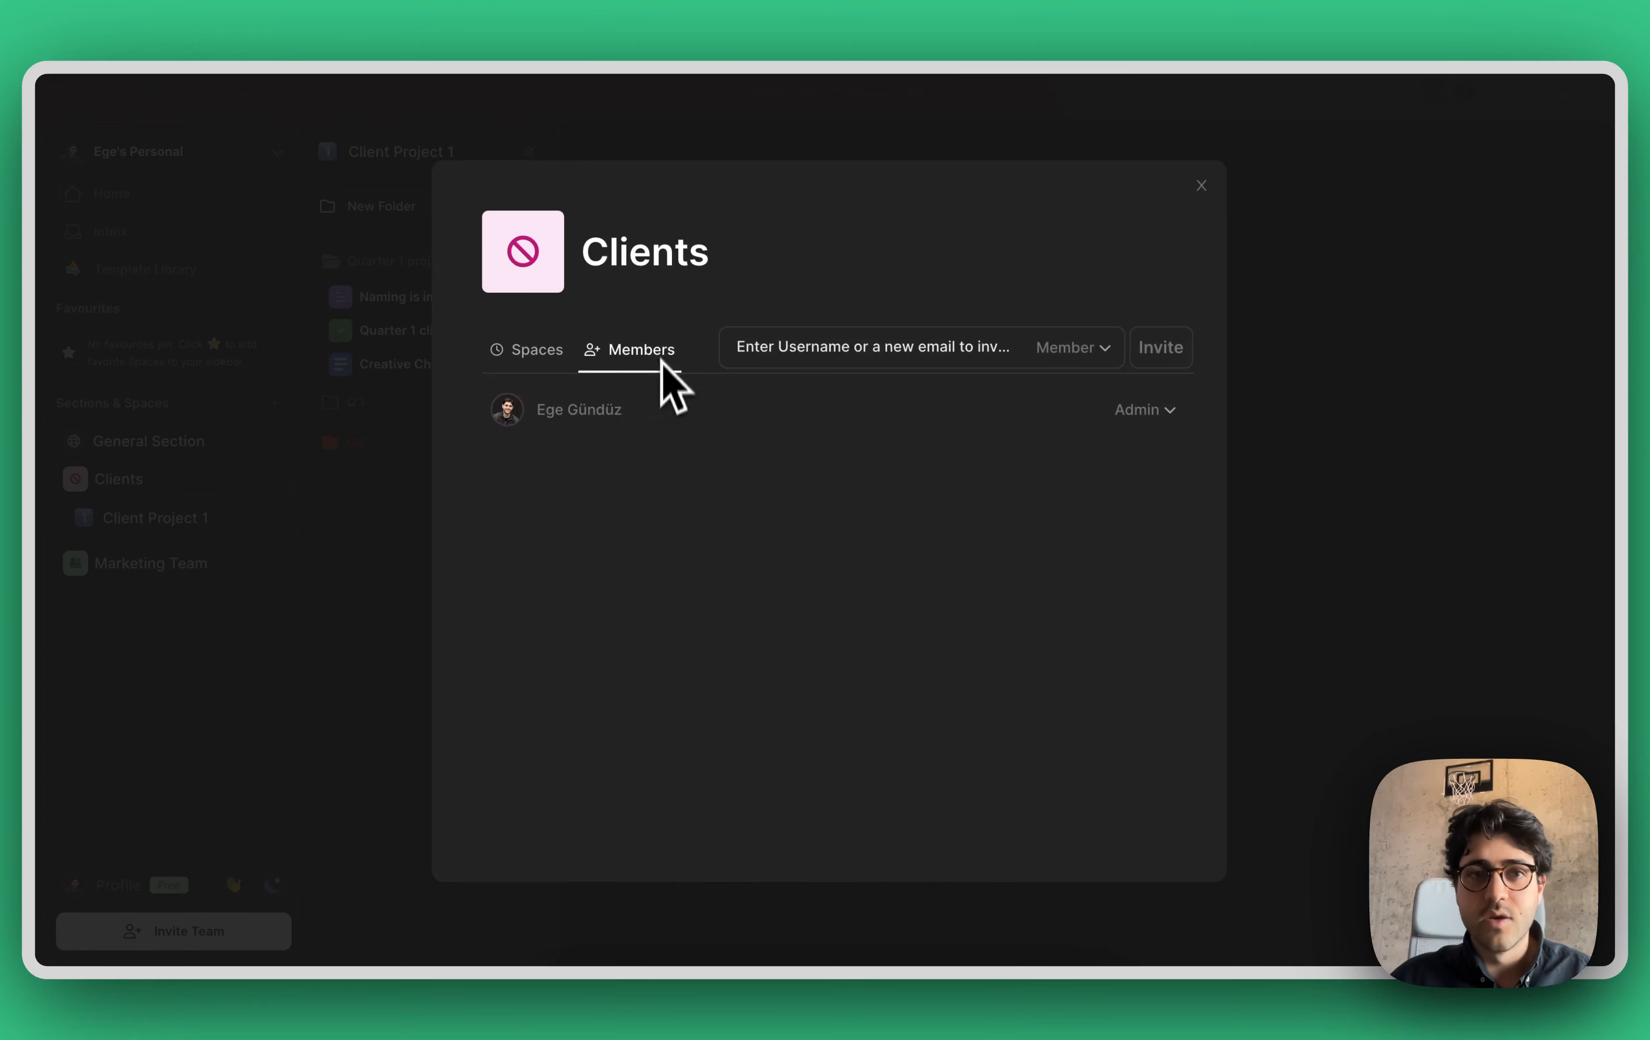
pyautogui.click(814, 347)
pyautogui.click(830, 456)
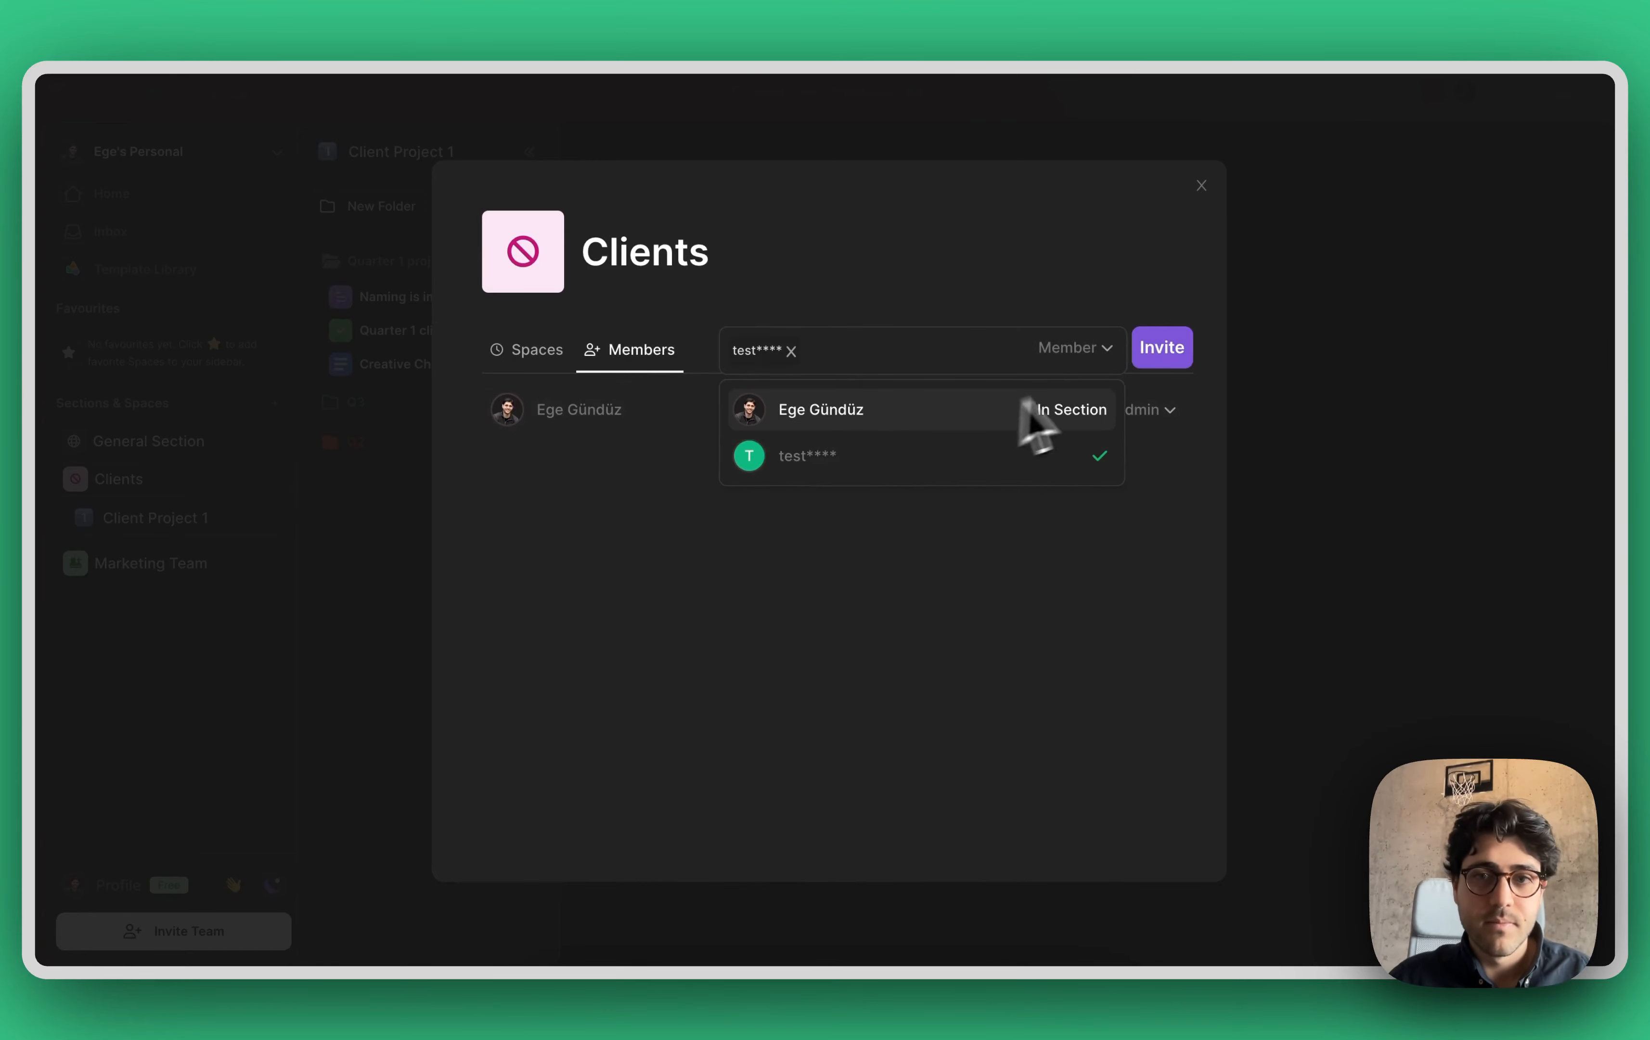
pyautogui.click(1162, 348)
pyautogui.click(1274, 275)
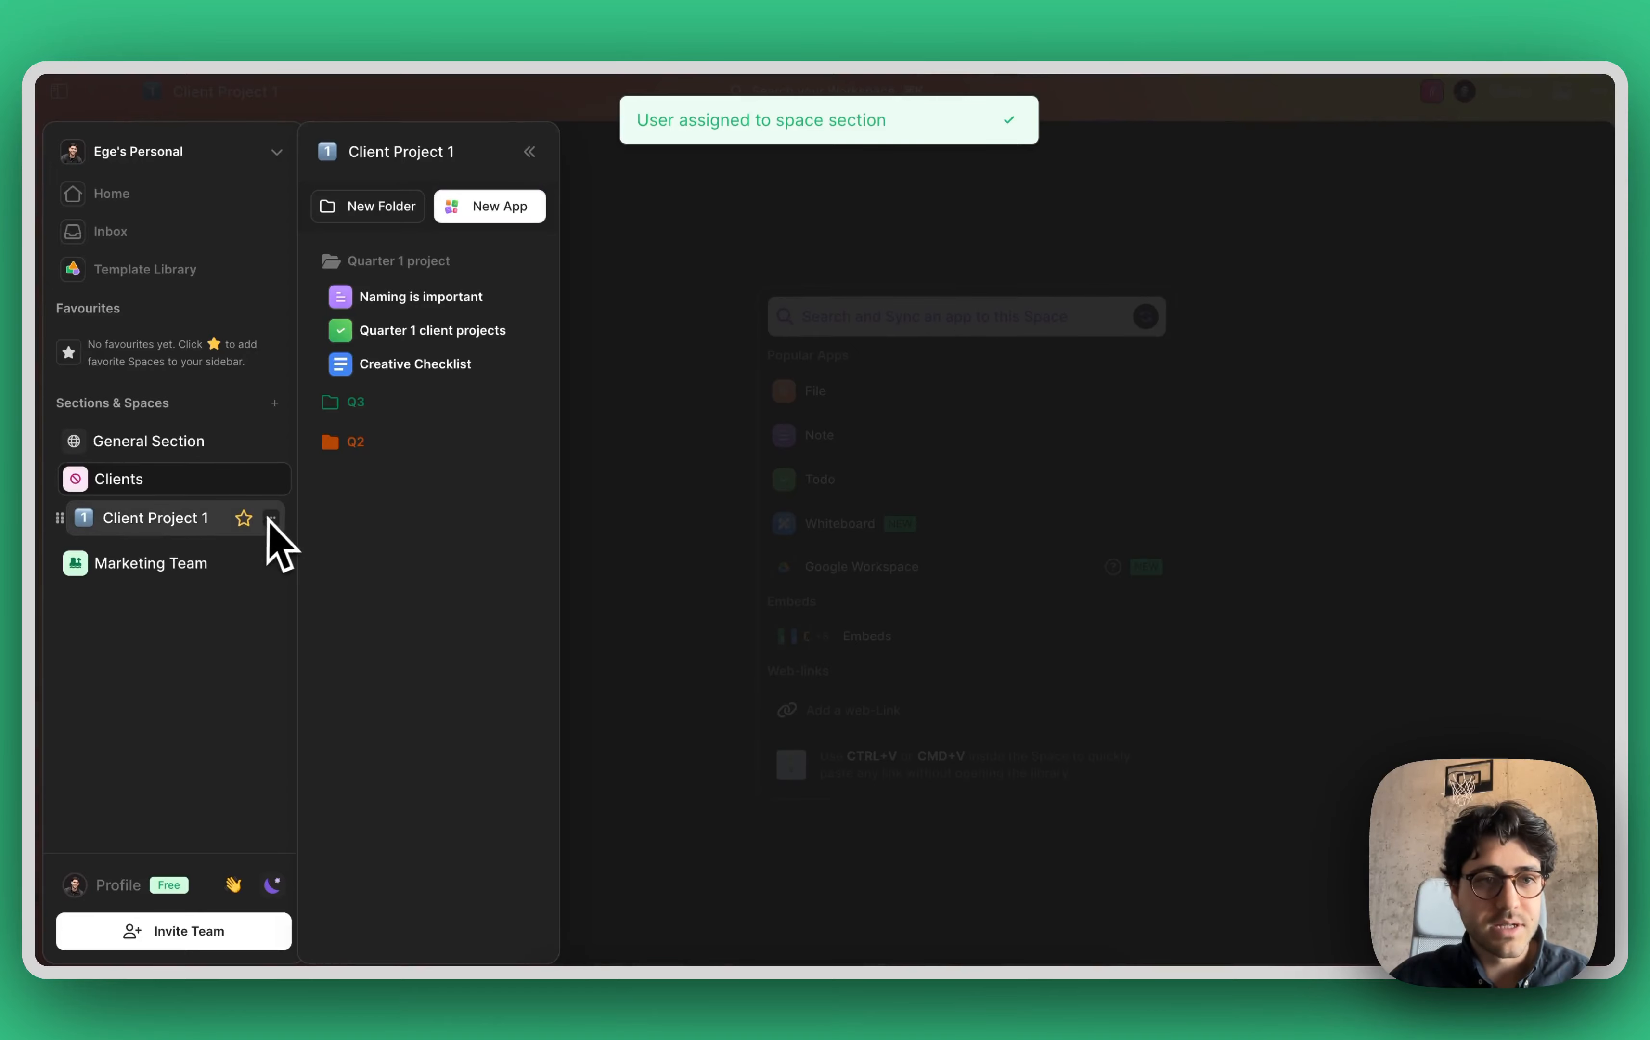
# - Set the Clients section's access to No access in the sharing settings of Client Project 1
pyautogui.click(1522, 96)
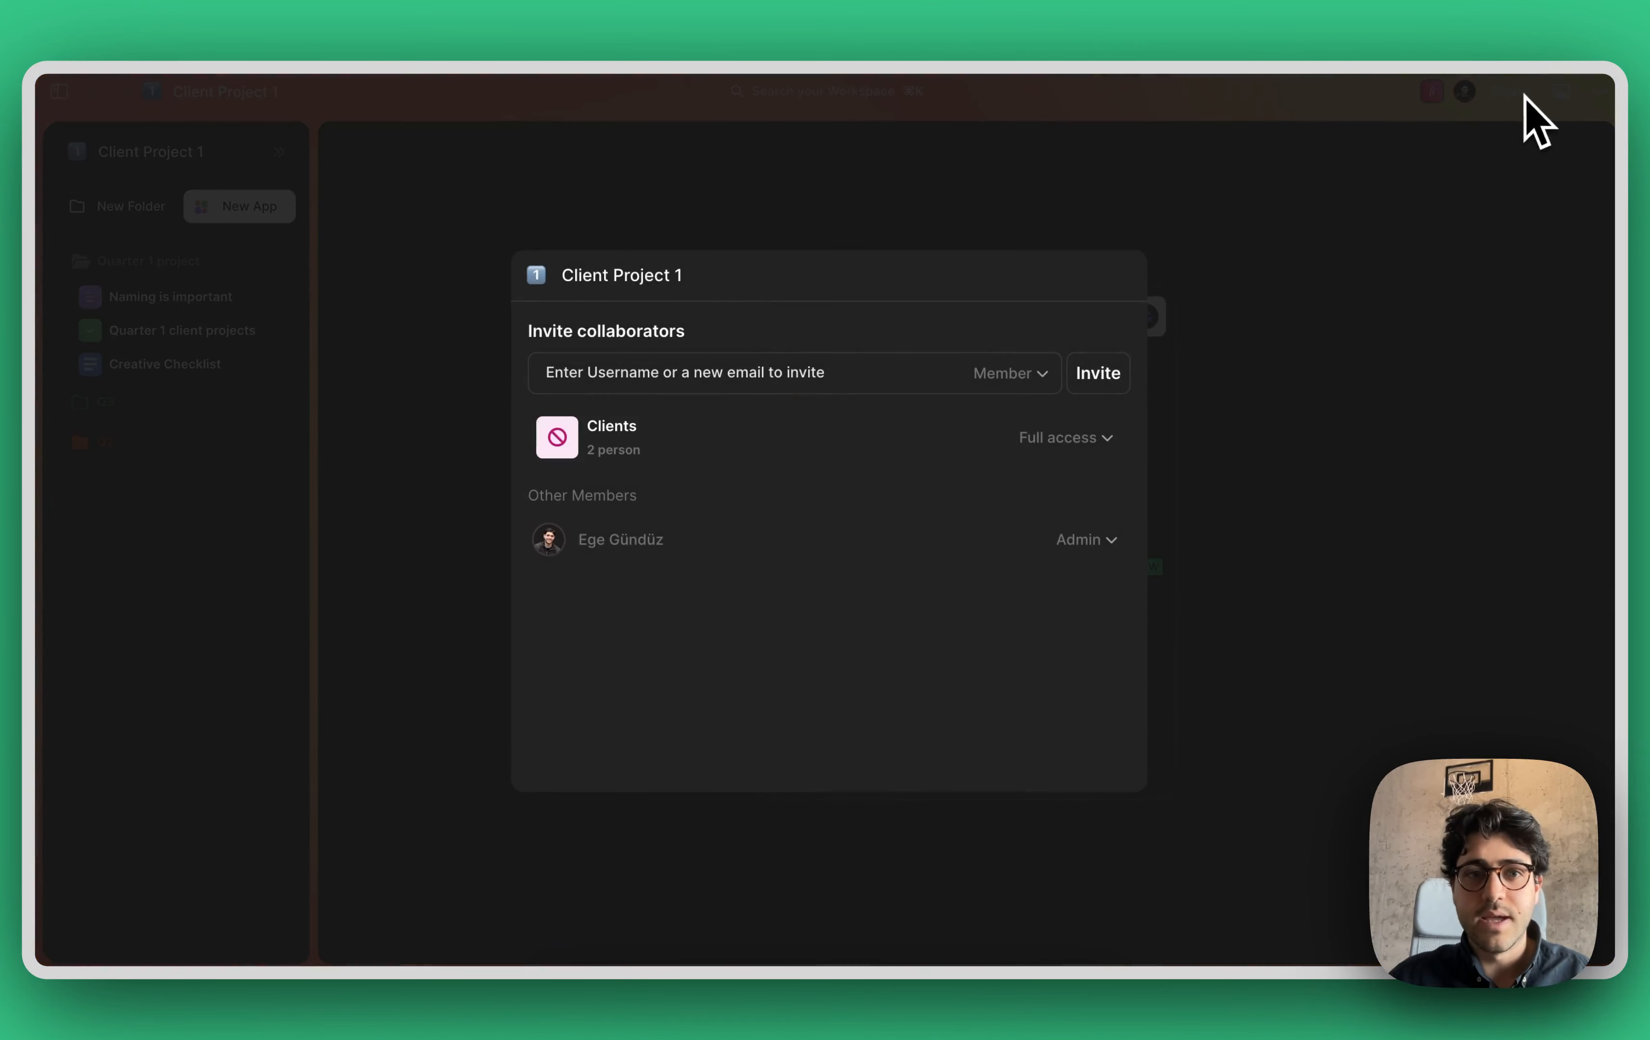
pyautogui.click(1067, 215)
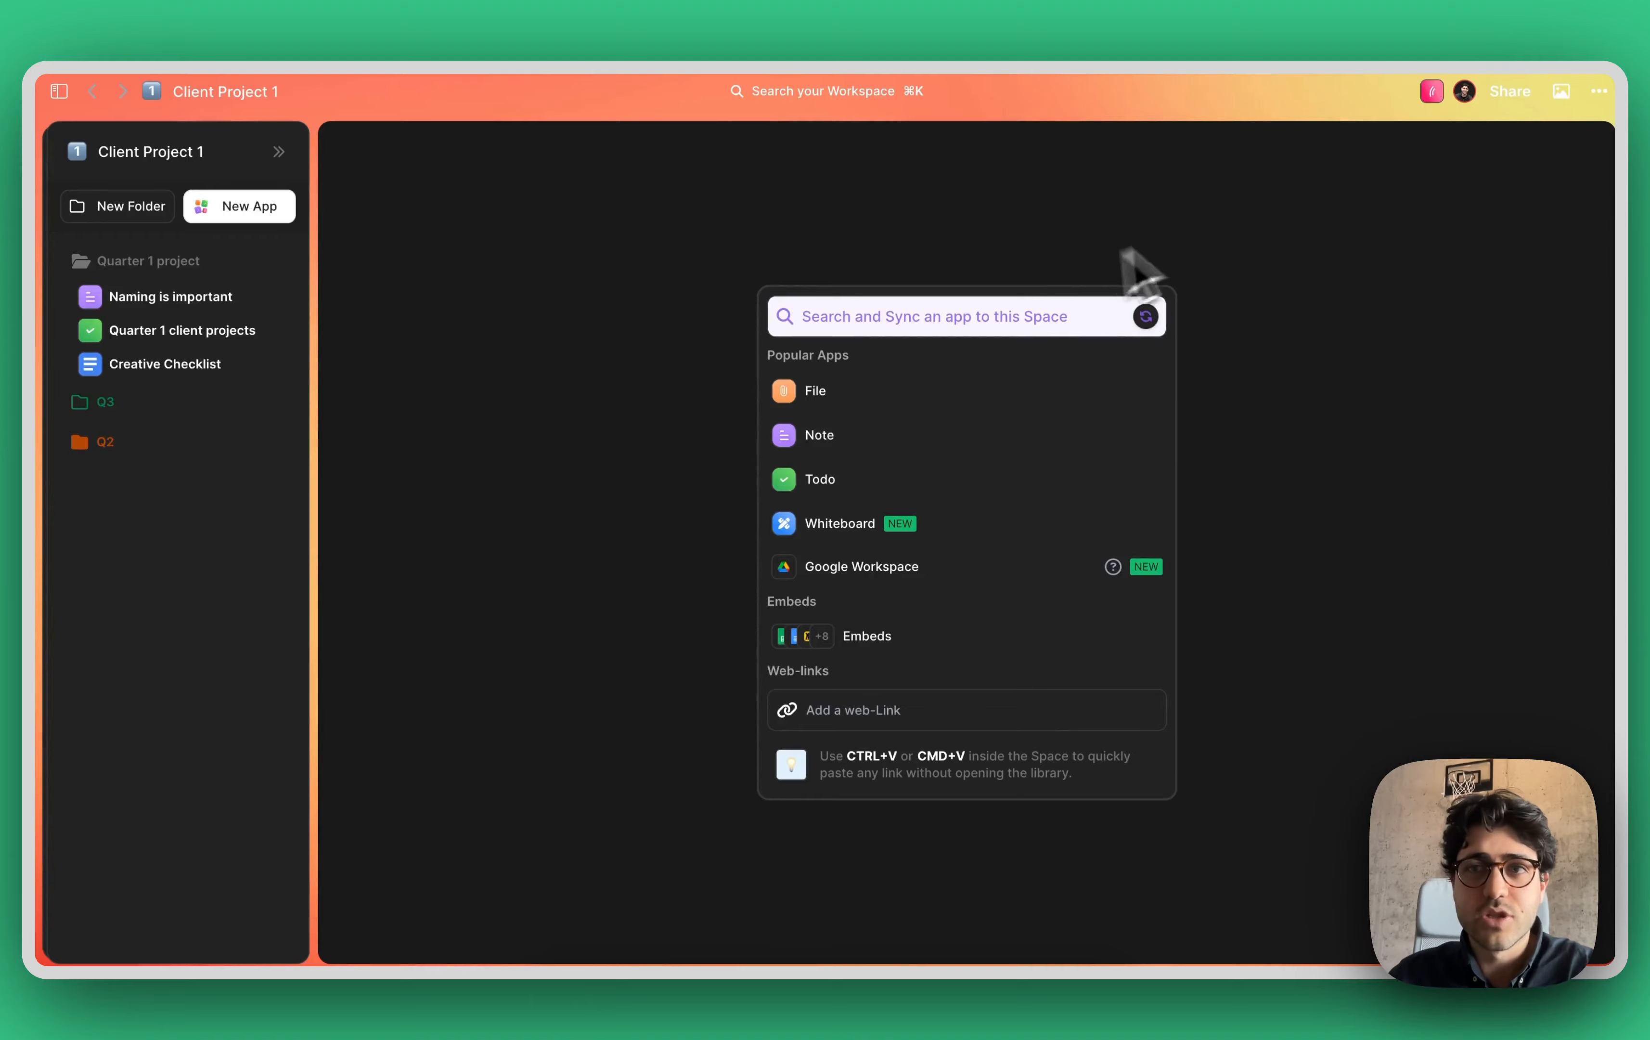
pyautogui.click(1510, 95)
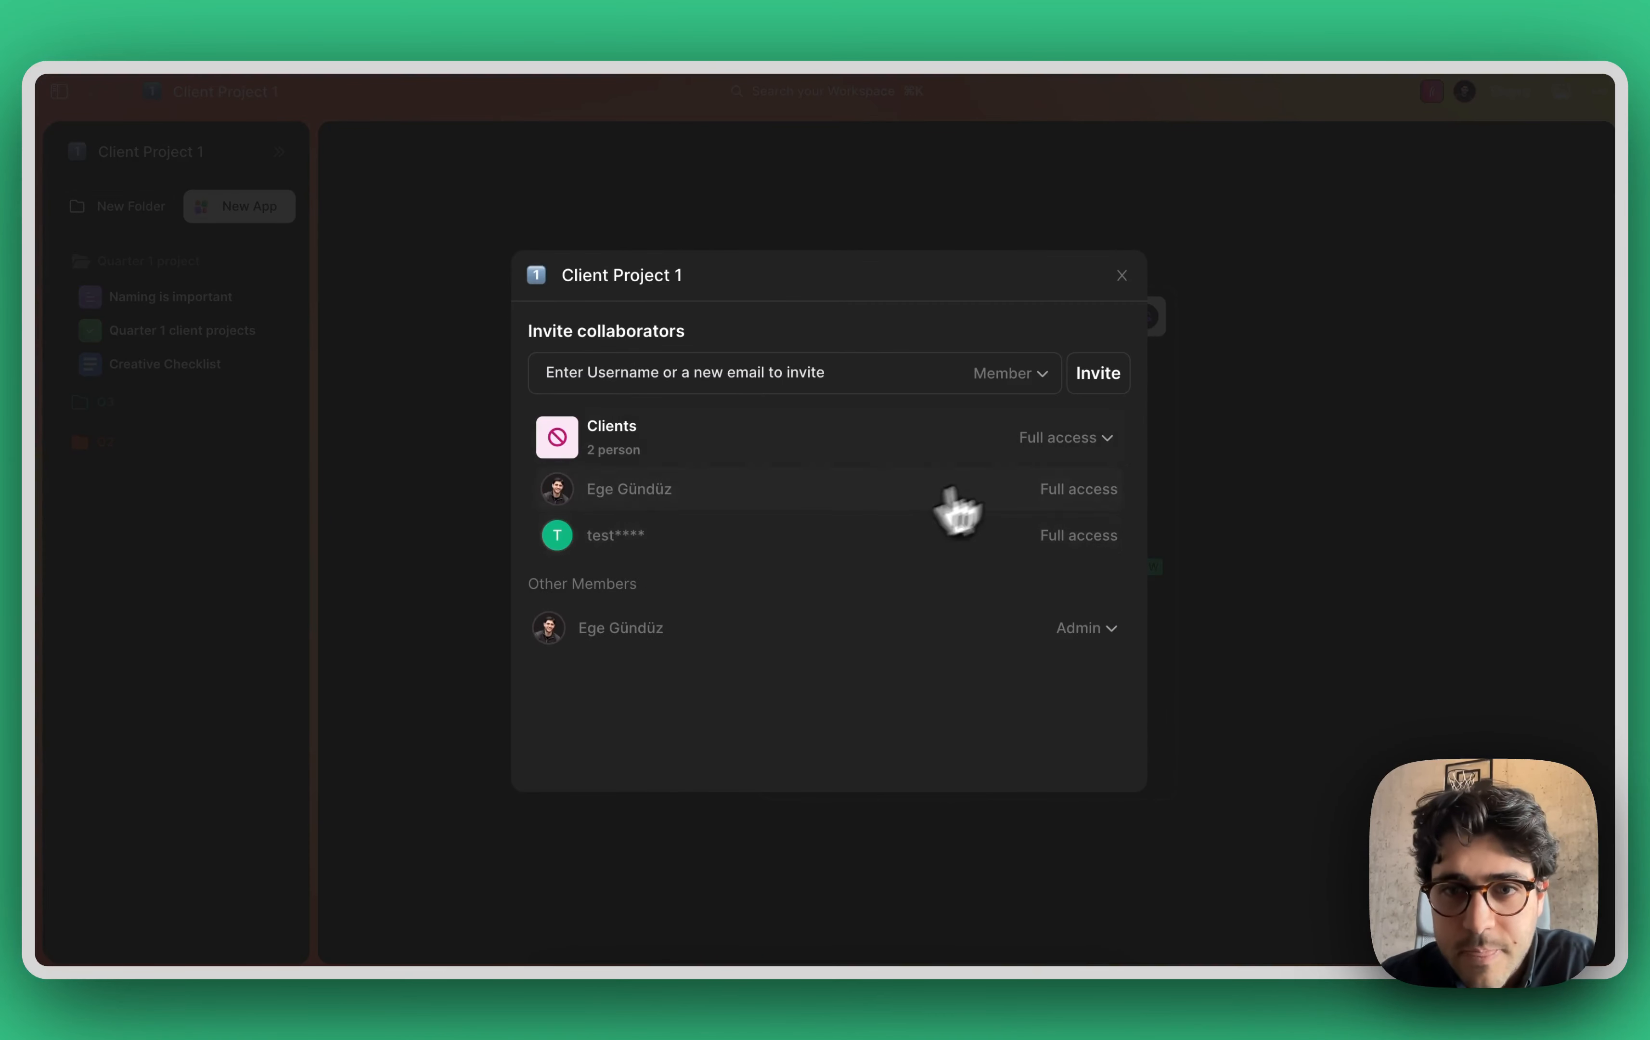
pyautogui.click(1062, 437)
pyautogui.click(1000, 567)
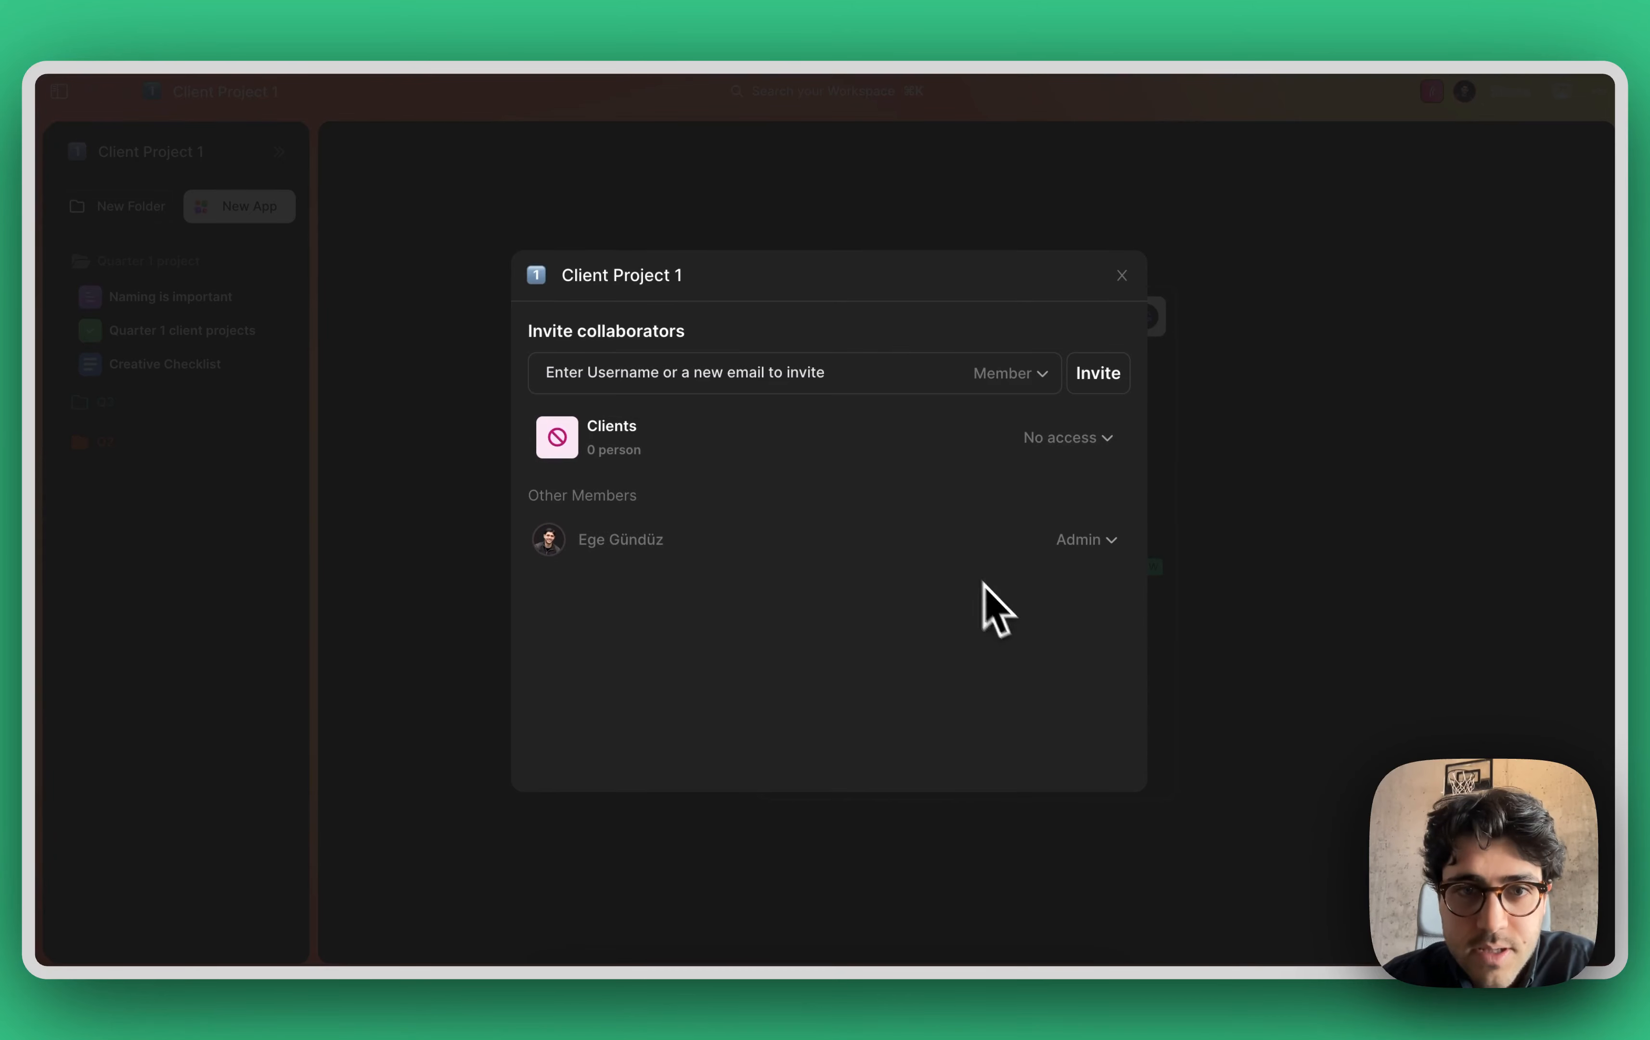
# - Invite the test user directly to Client Project 1 as a Member and close the sharing settings
pyautogui.click(783, 378)
pyautogui.click(770, 479)
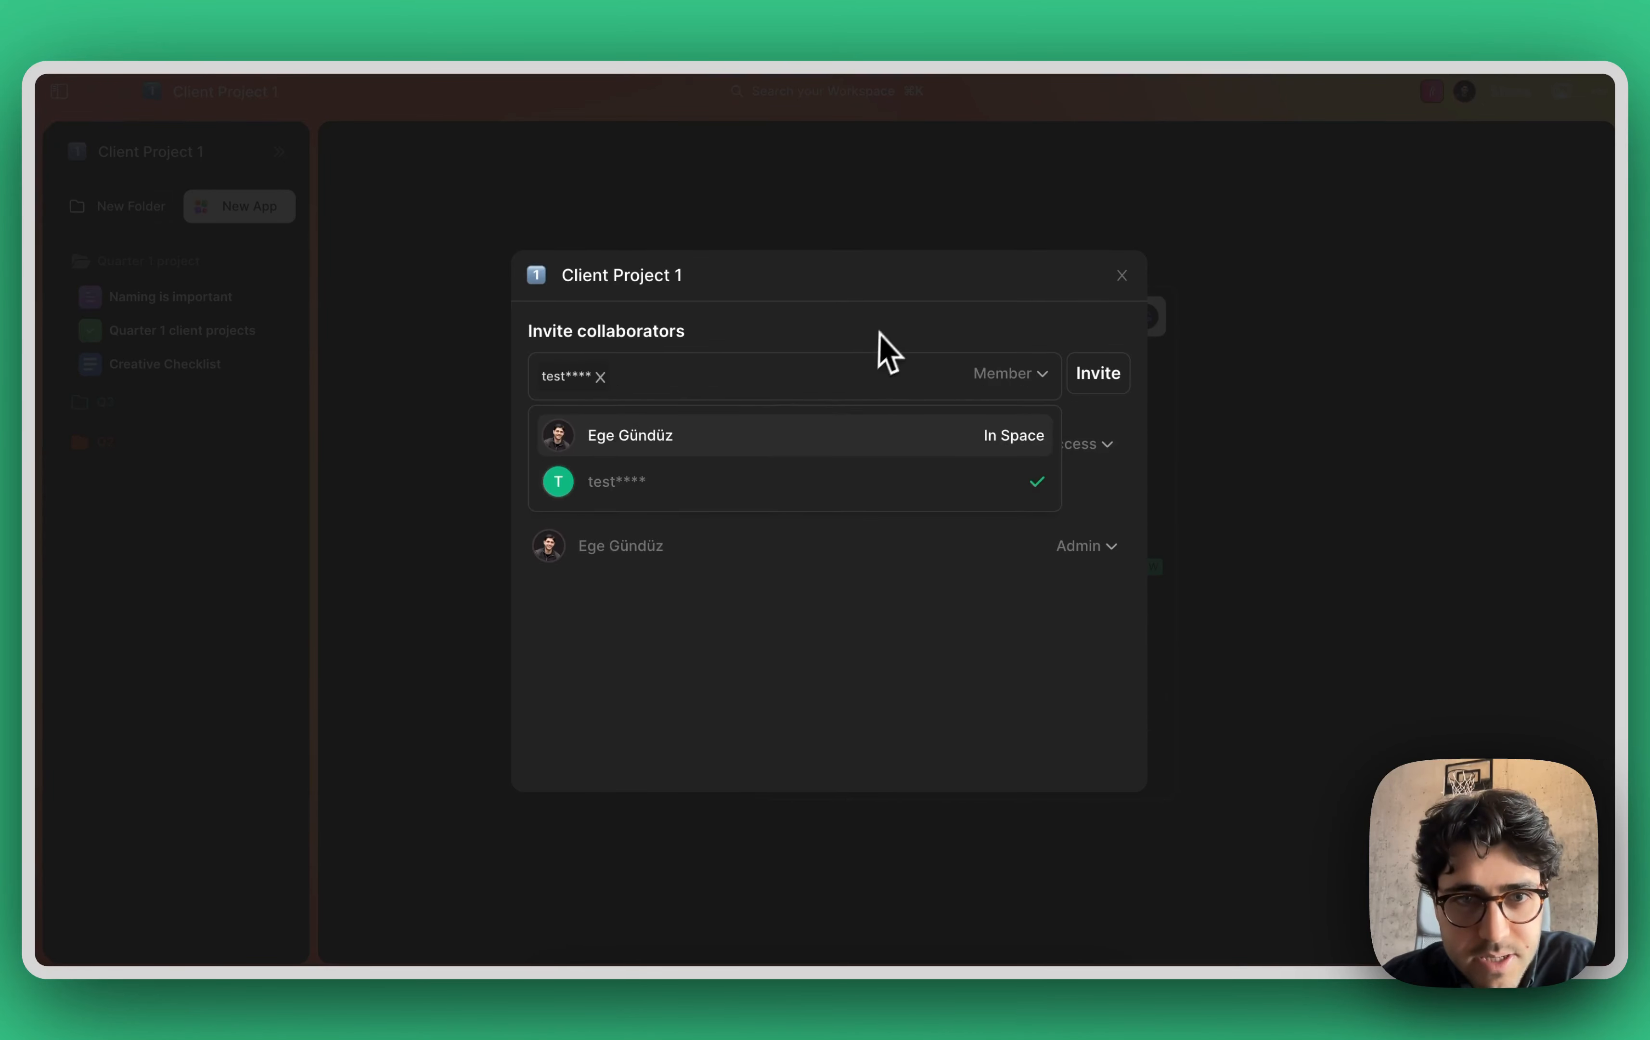
pyautogui.click(1098, 382)
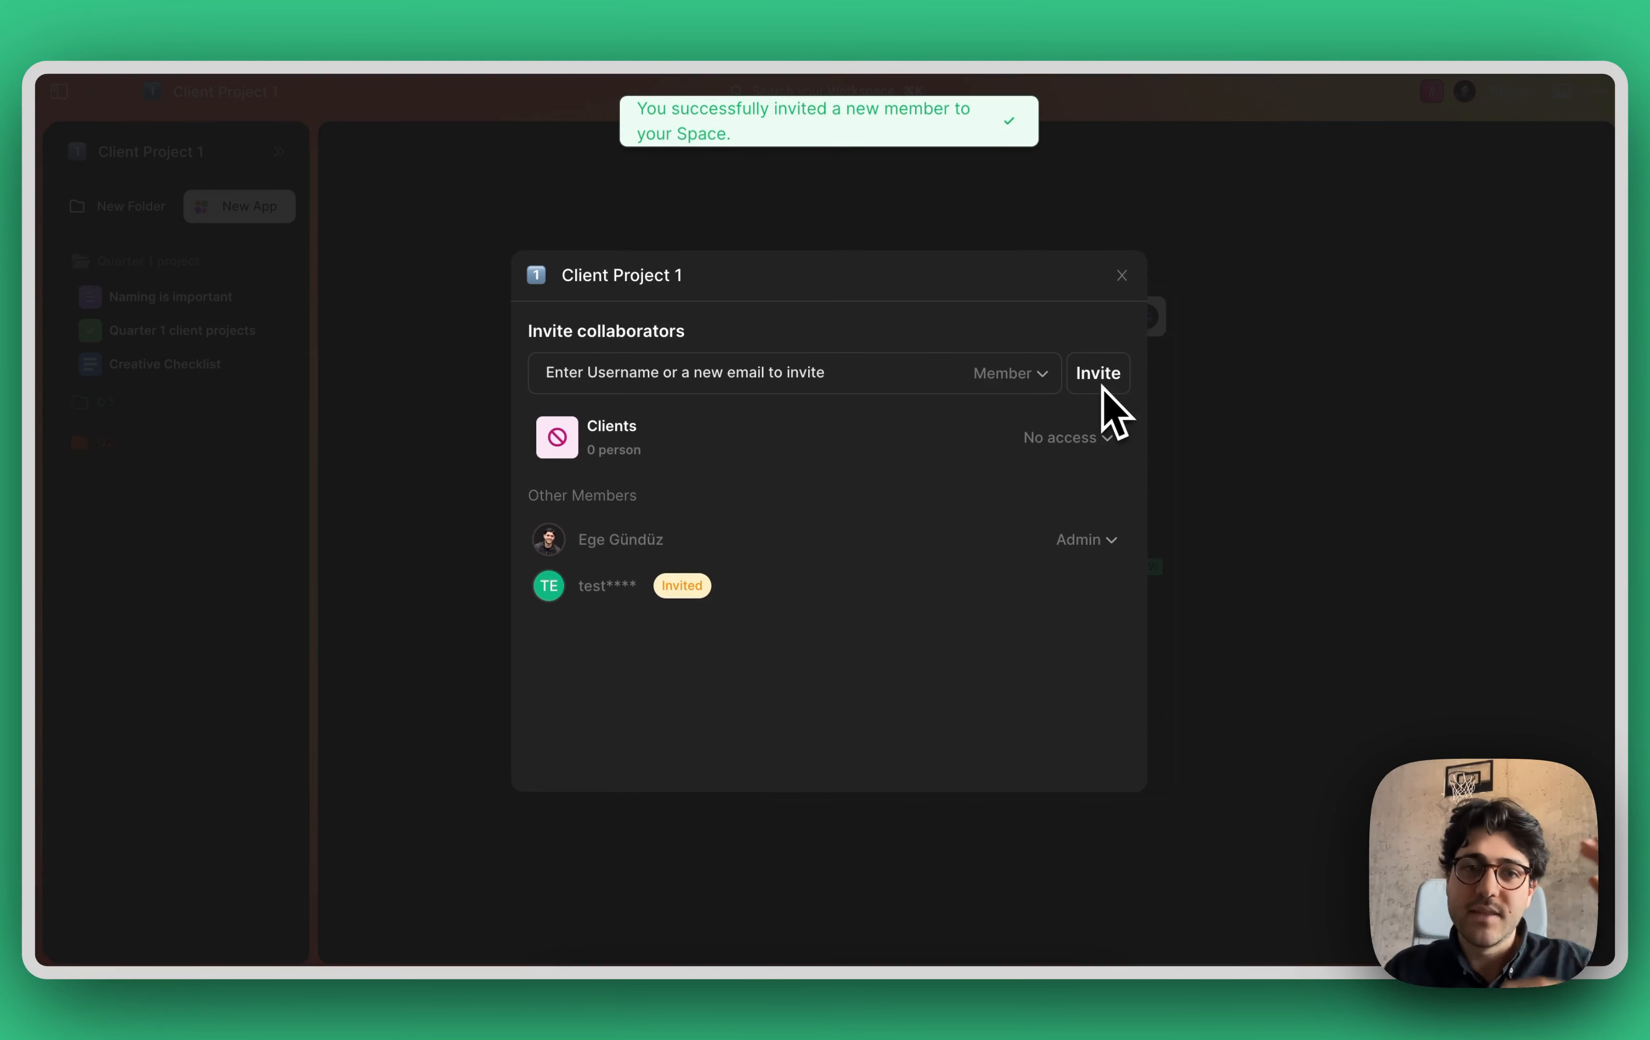
pyautogui.click(1230, 419)
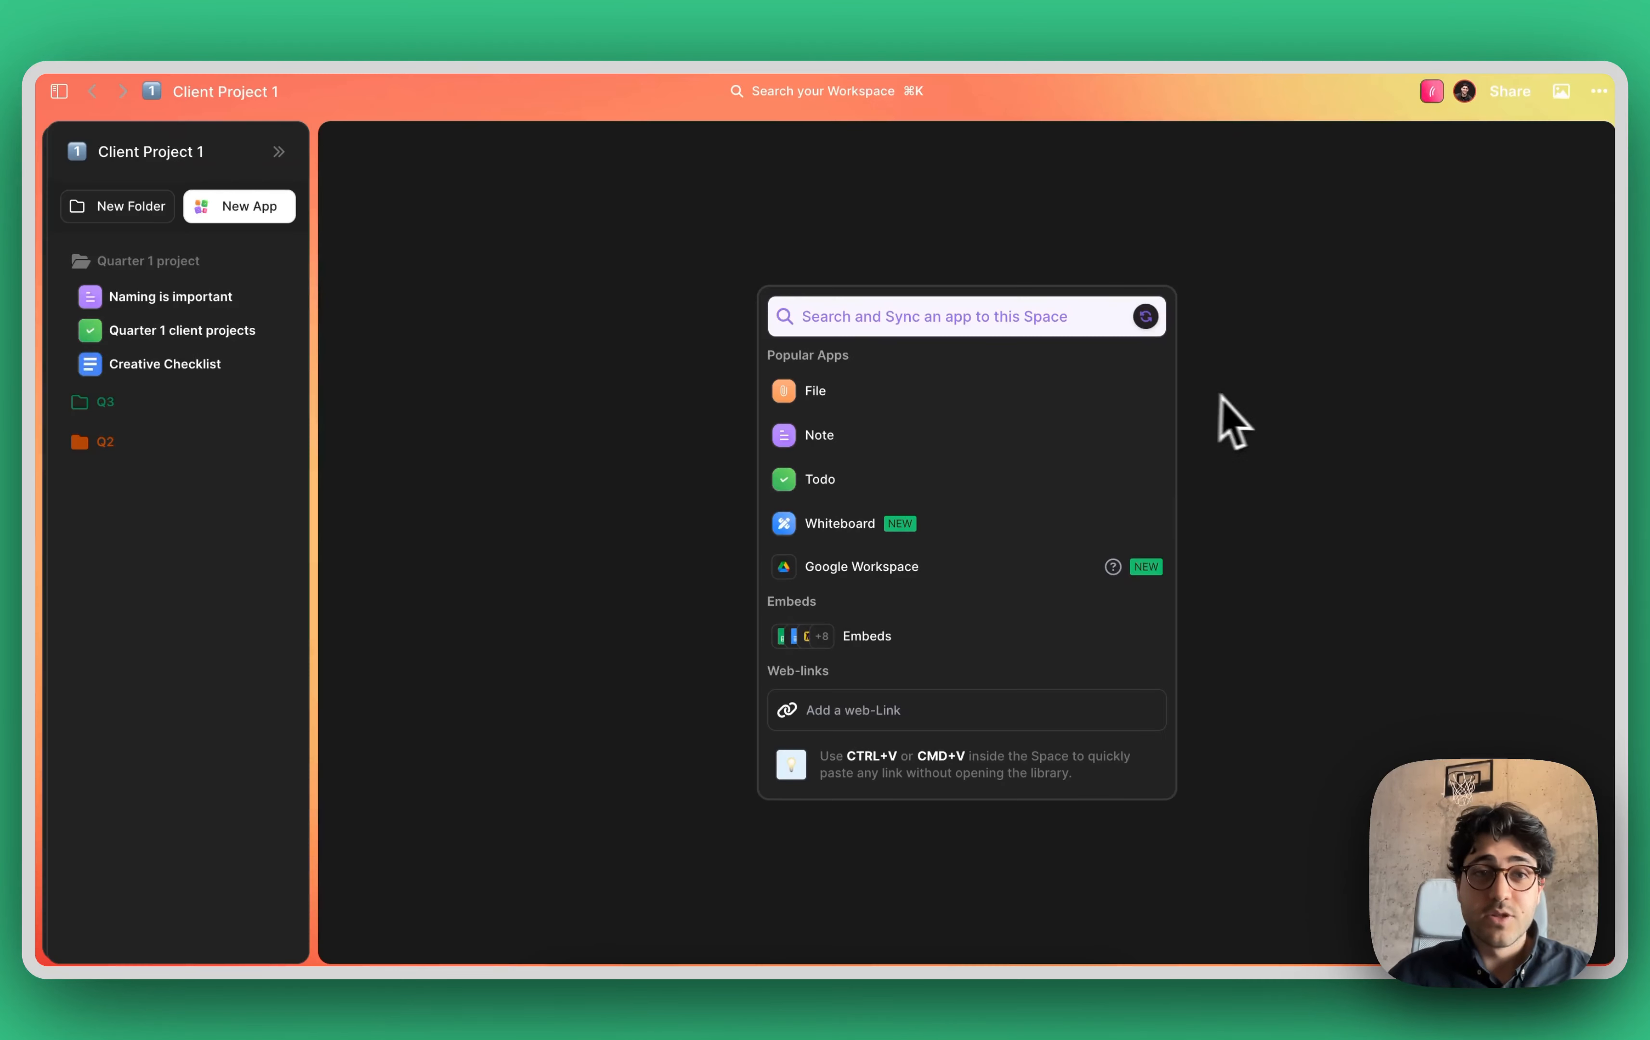
# - Switch the interface to the light theme and back to the dark theme
pyautogui.click(279, 152)
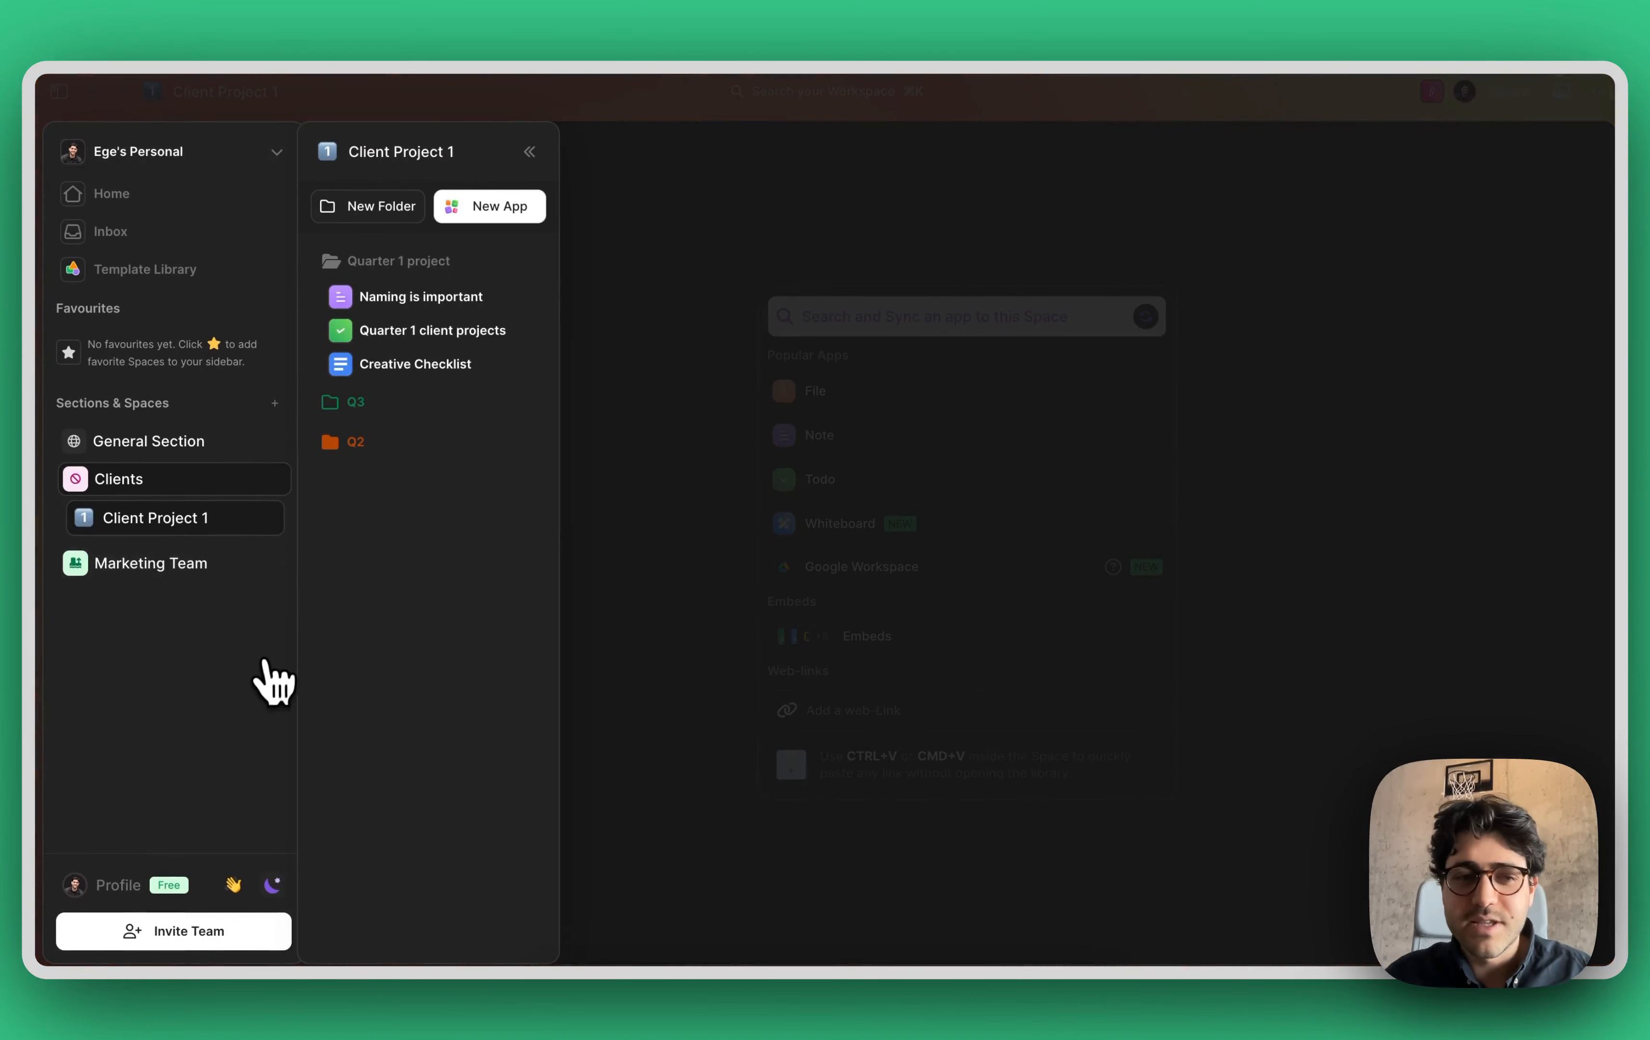
pyautogui.moveTo(273, 883)
pyautogui.click(278, 803)
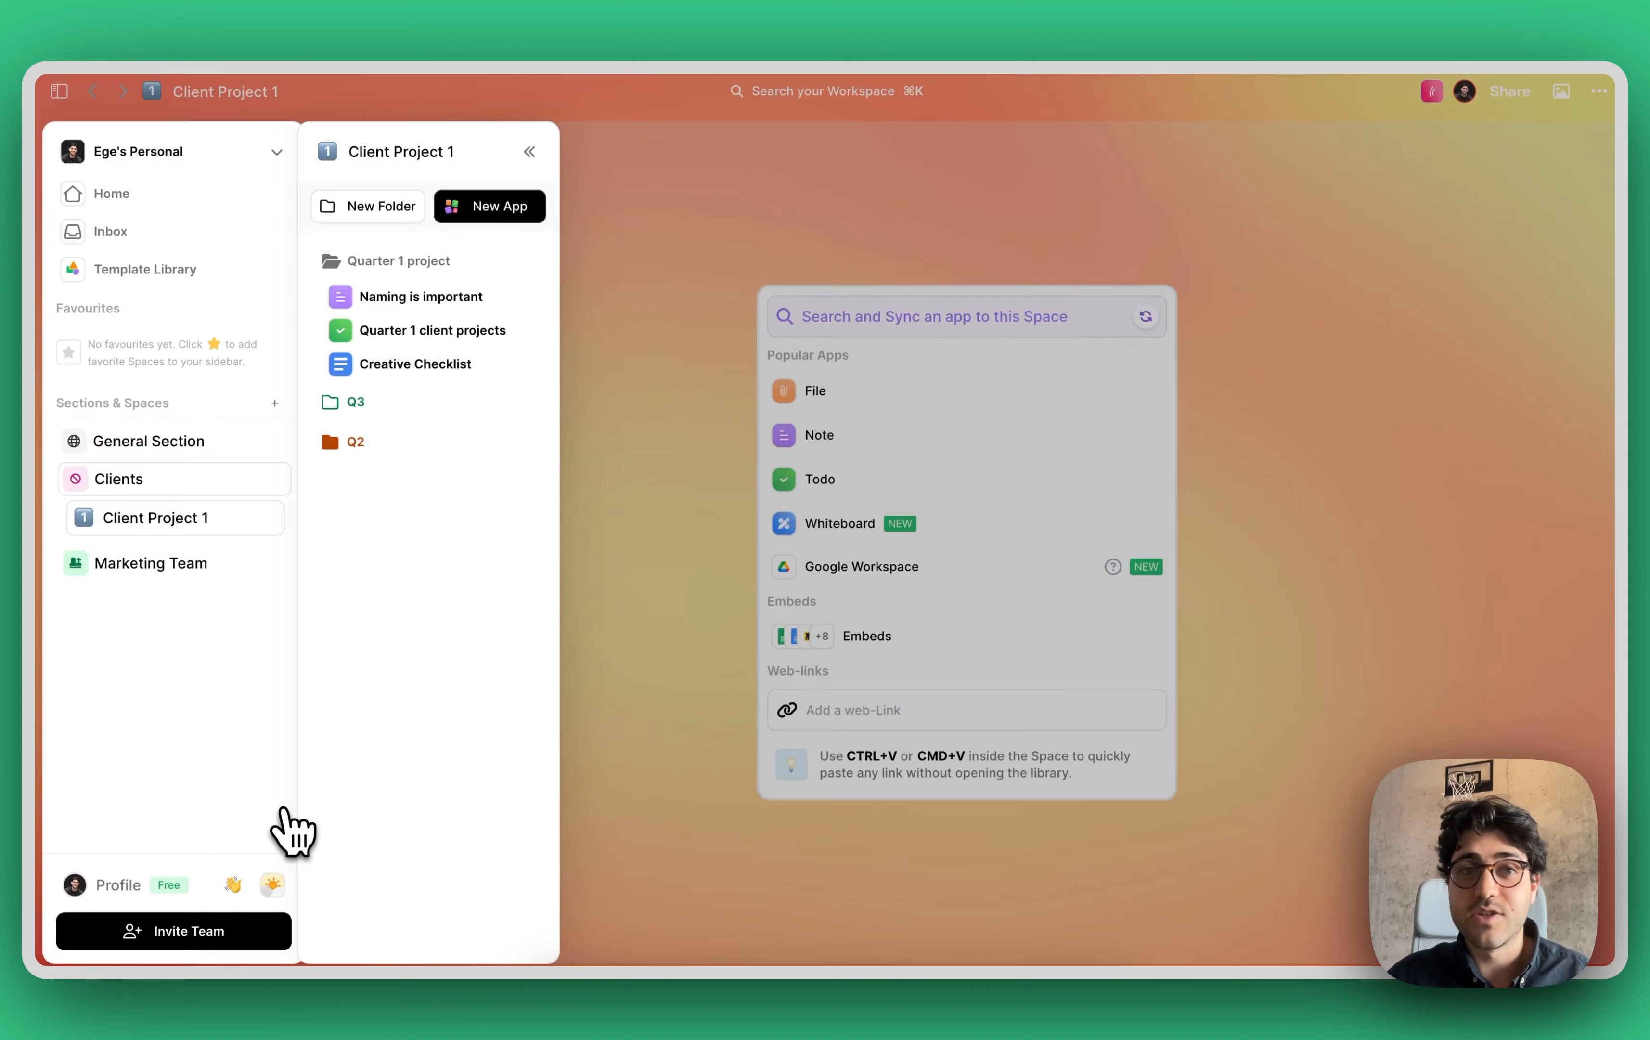
pyautogui.click(275, 842)
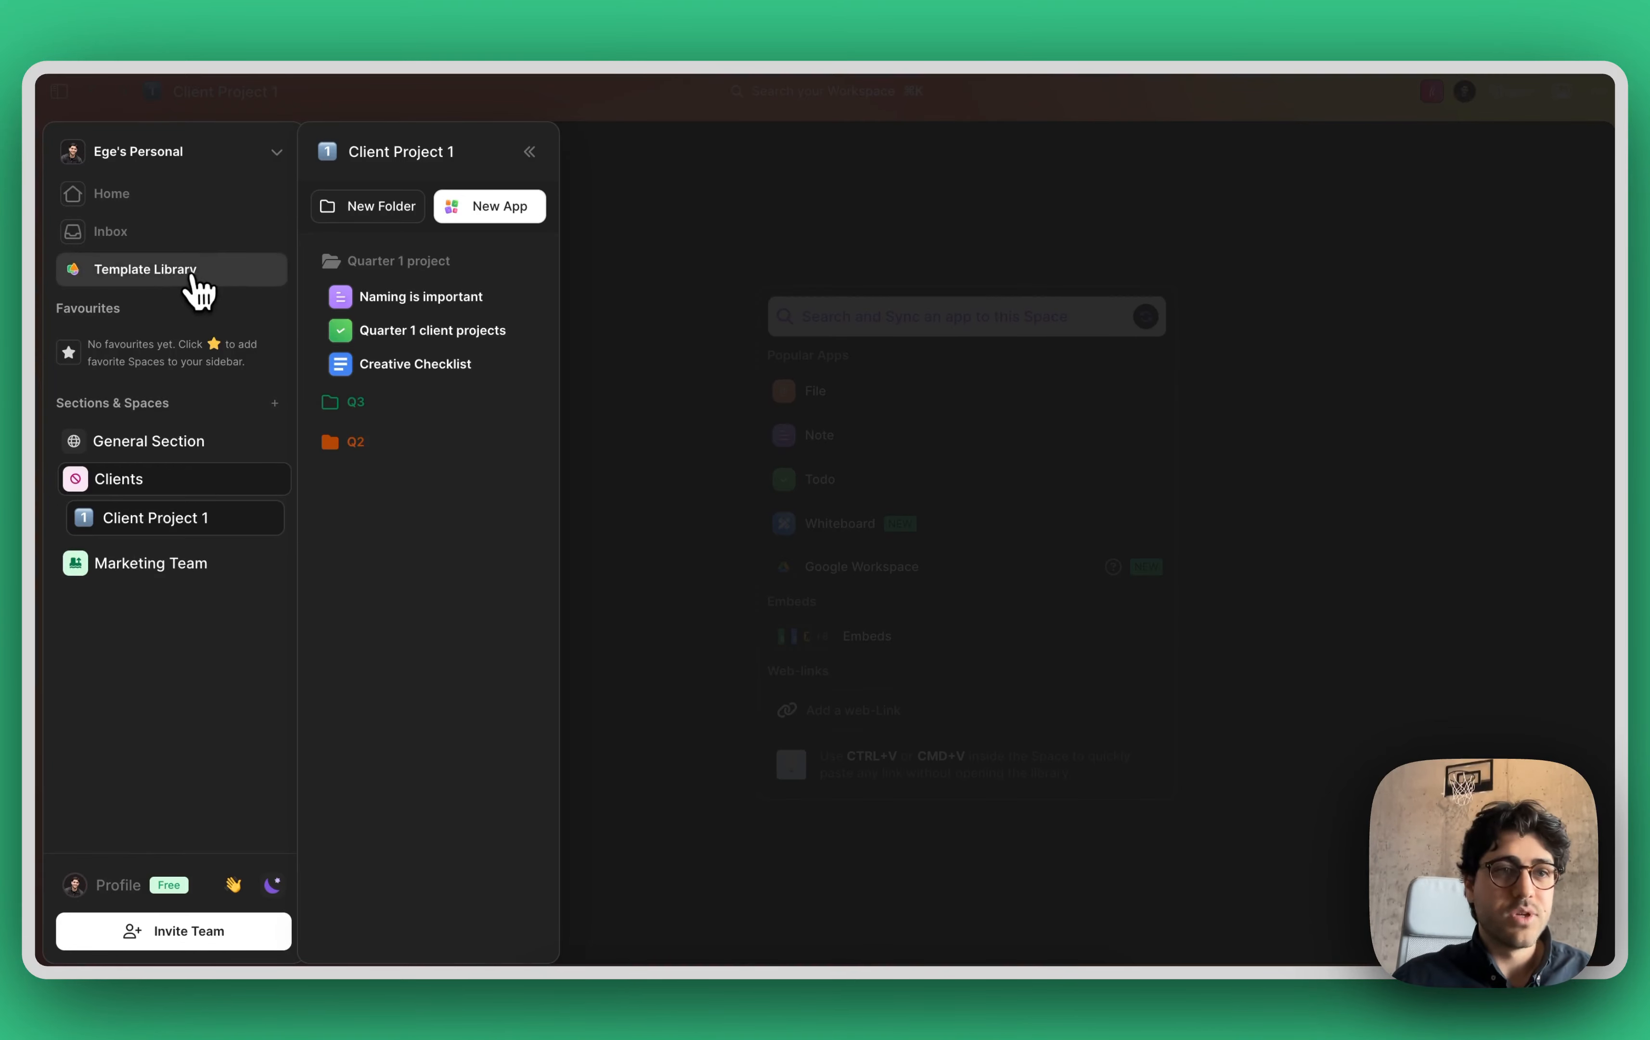
# - View the Template Library, close it, and check the Inbox for new and previous updates
pyautogui.click(192, 272)
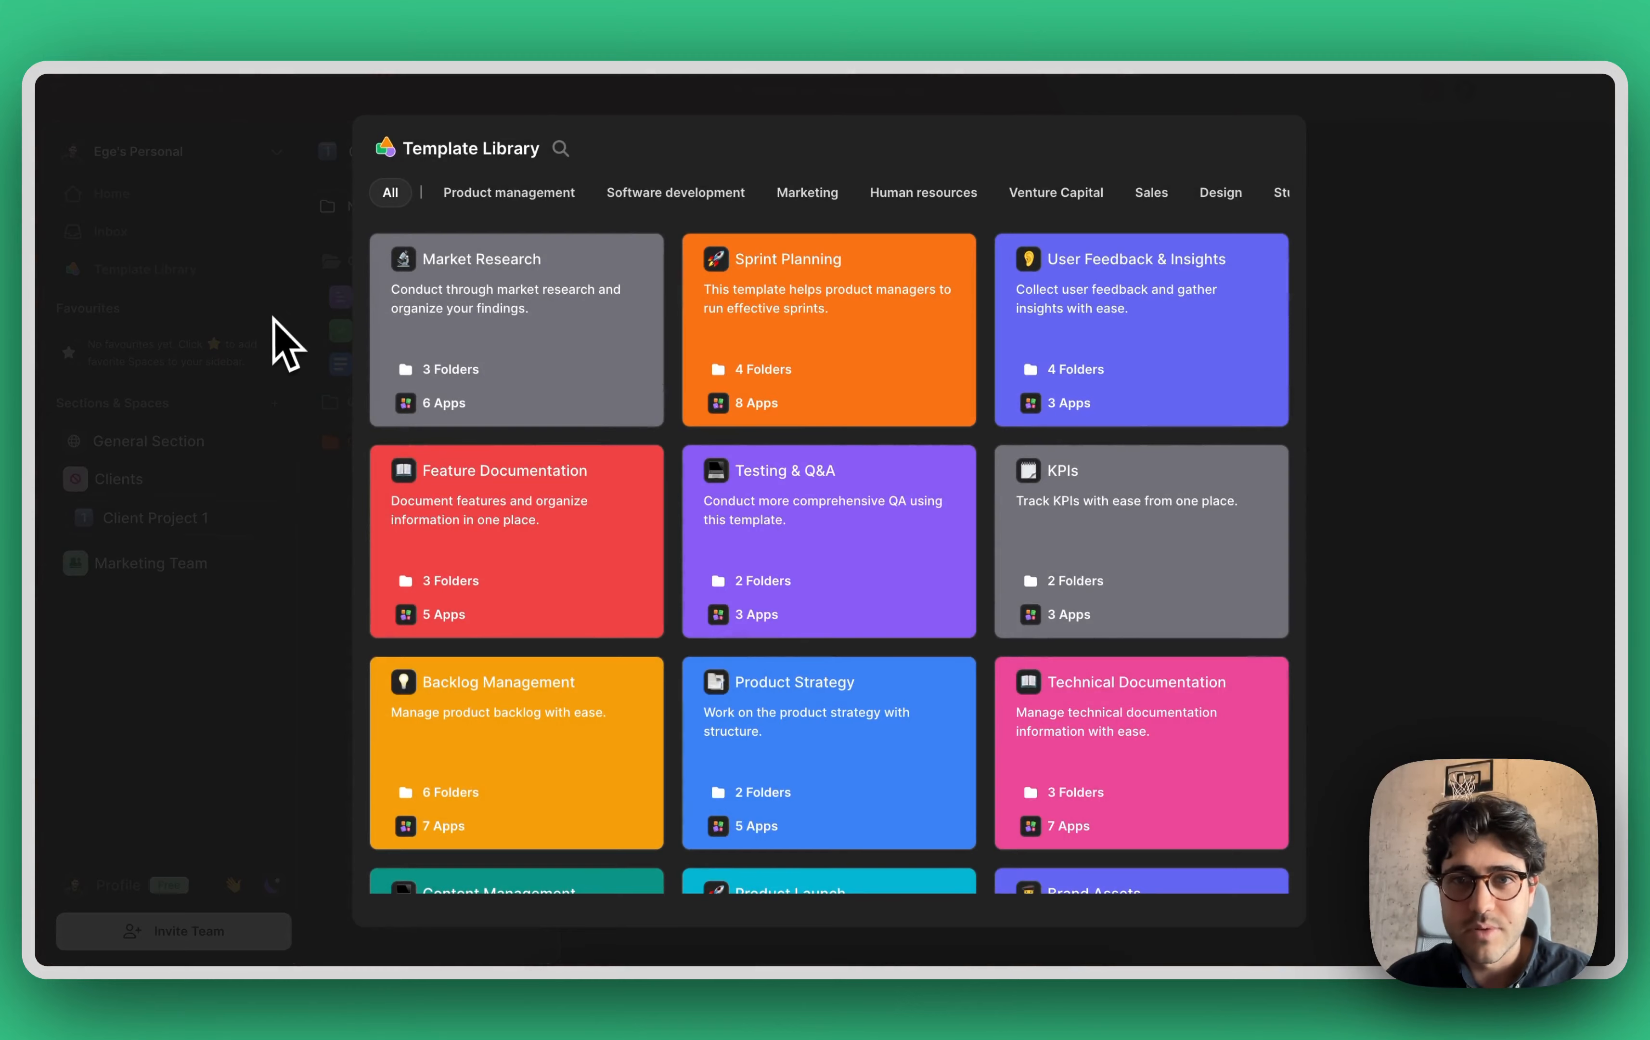
pyautogui.click(278, 337)
pyautogui.click(162, 234)
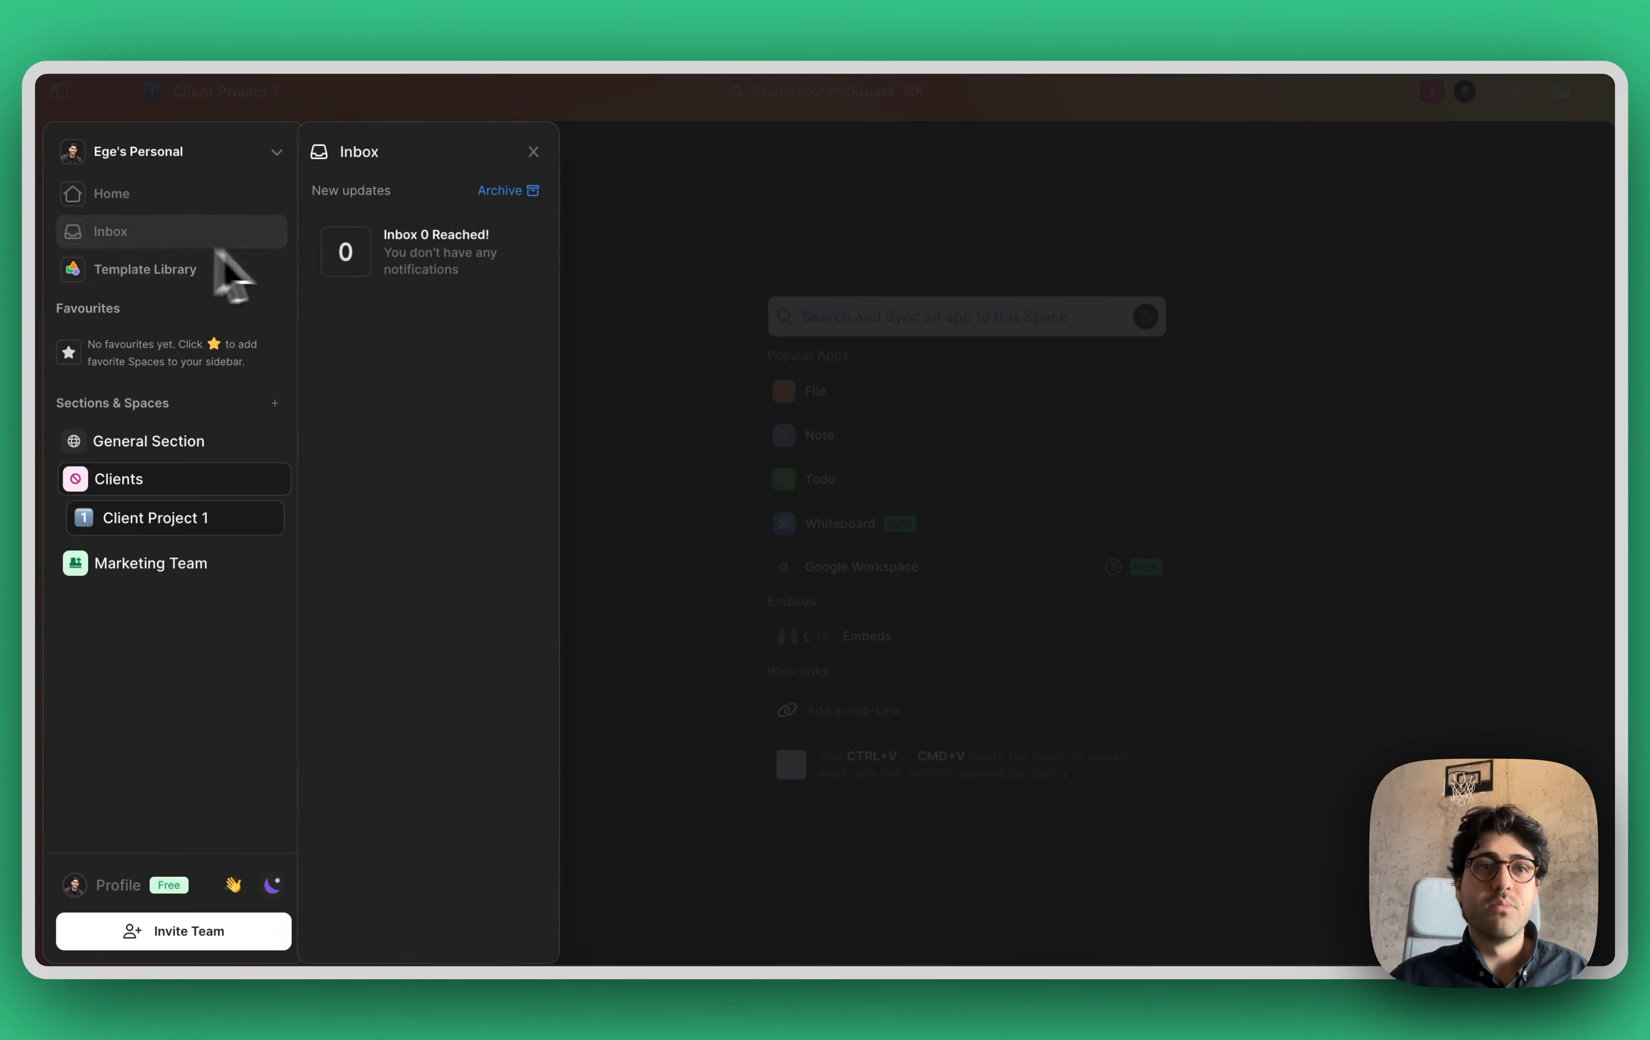
pyautogui.click(384, 200)
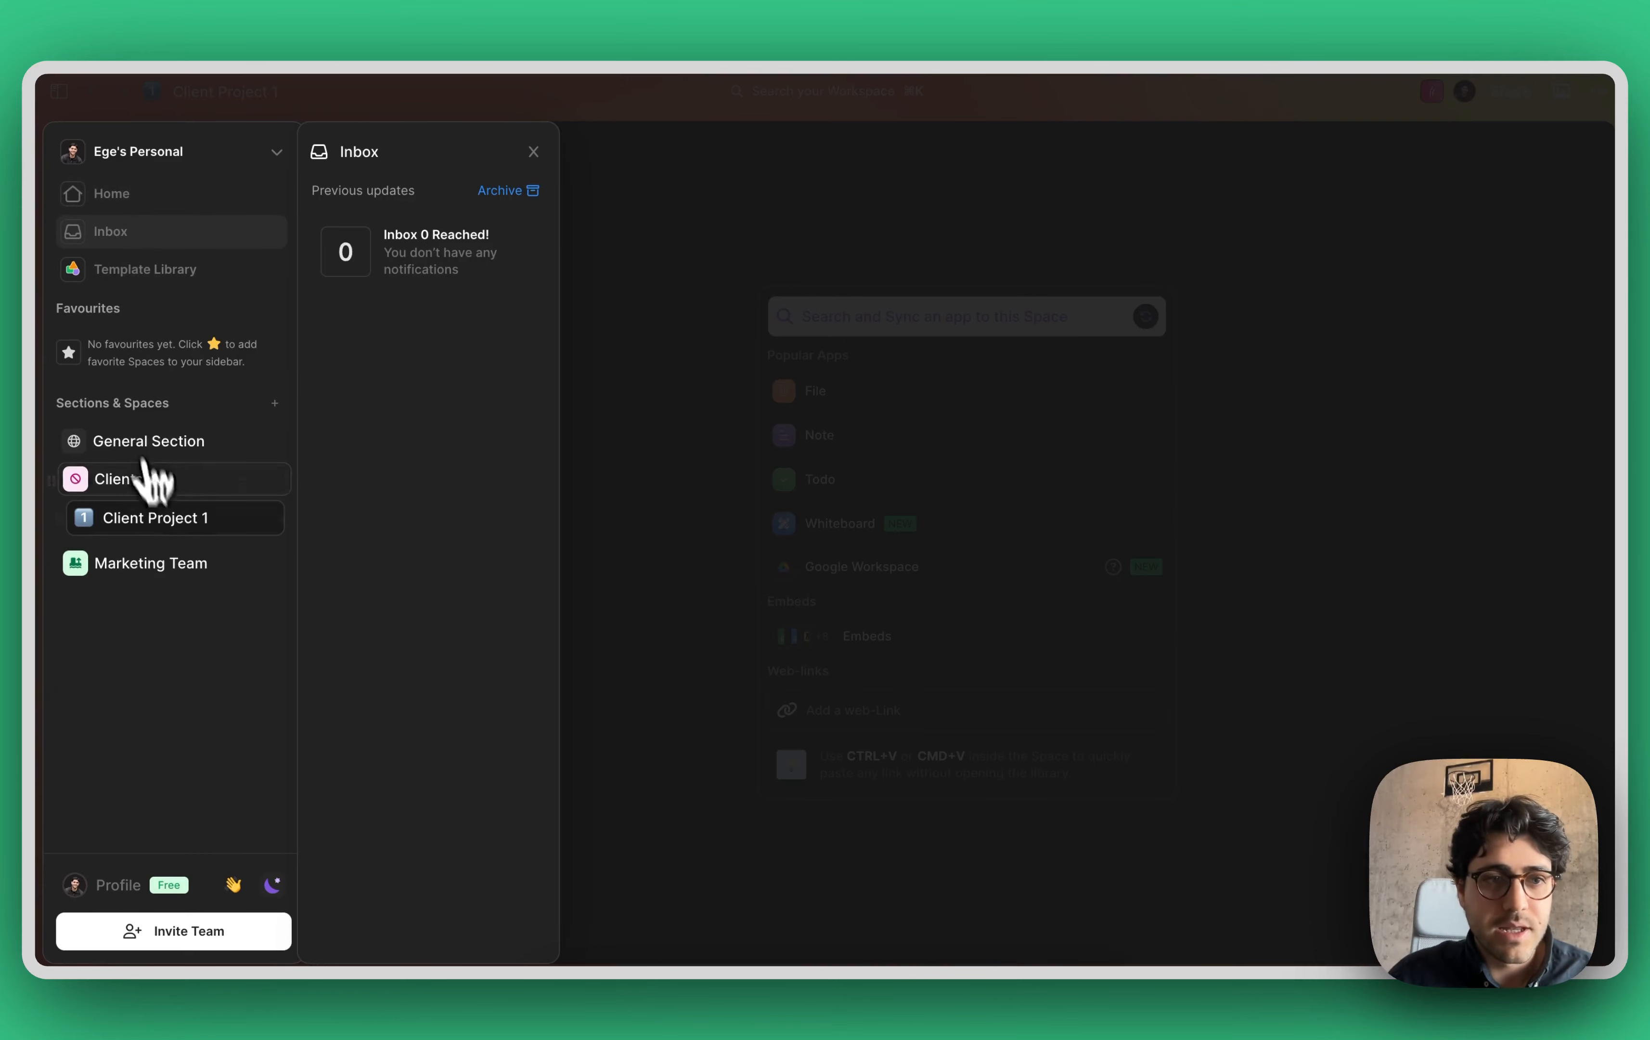
# - Add the Client Project 1 Space to the favourites and open its Quarter 1 client projects app
pyautogui.click(242, 517)
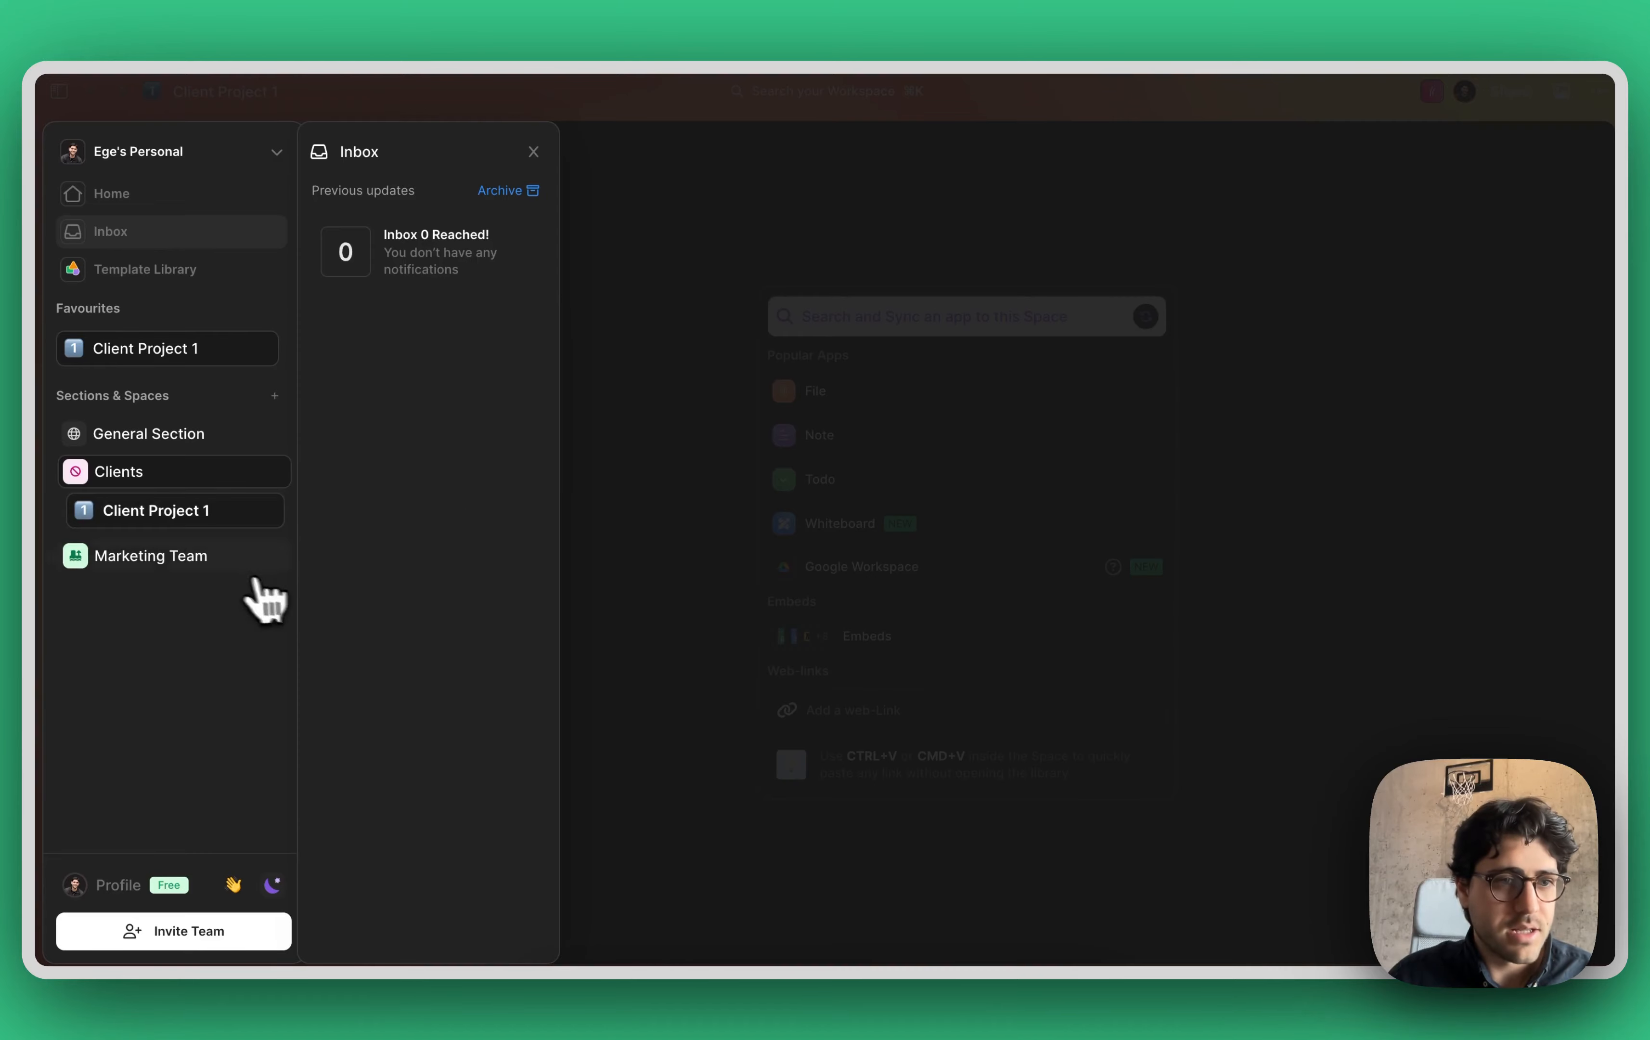
pyautogui.click(172, 558)
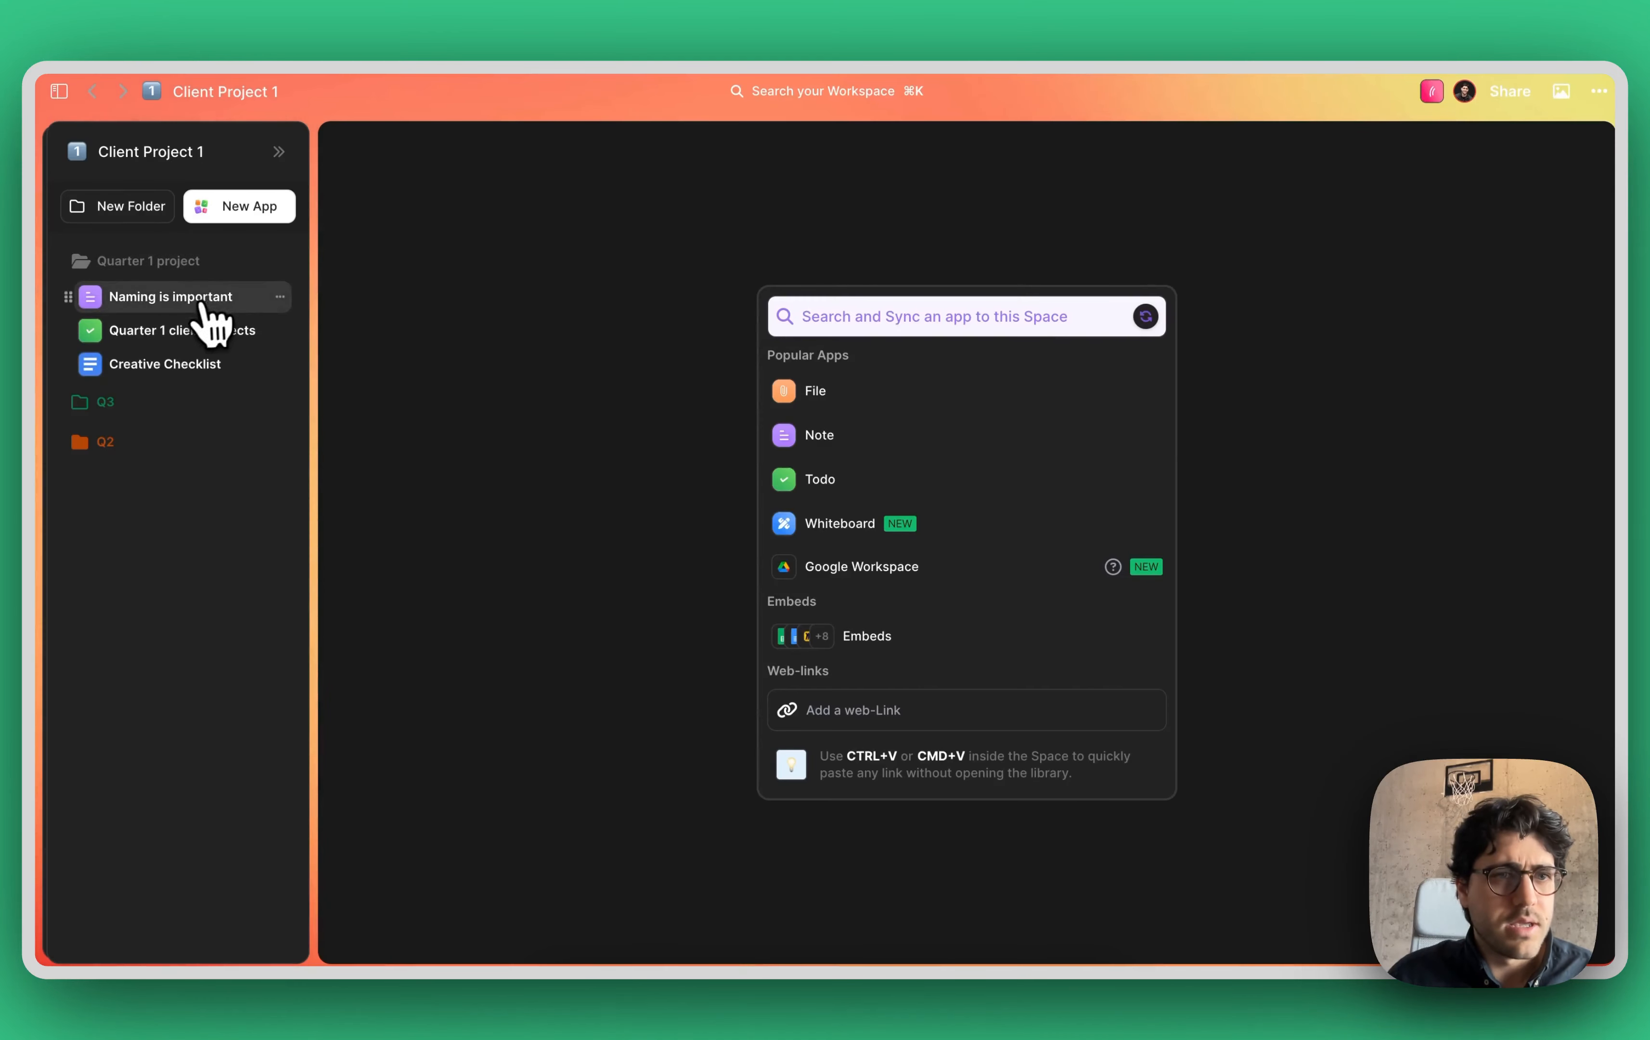
pyautogui.click(220, 331)
# - Assign the "Work here" to-do to the workspace owner and add the Quarter 1 client projects app to the favourites
pyautogui.click(763, 318)
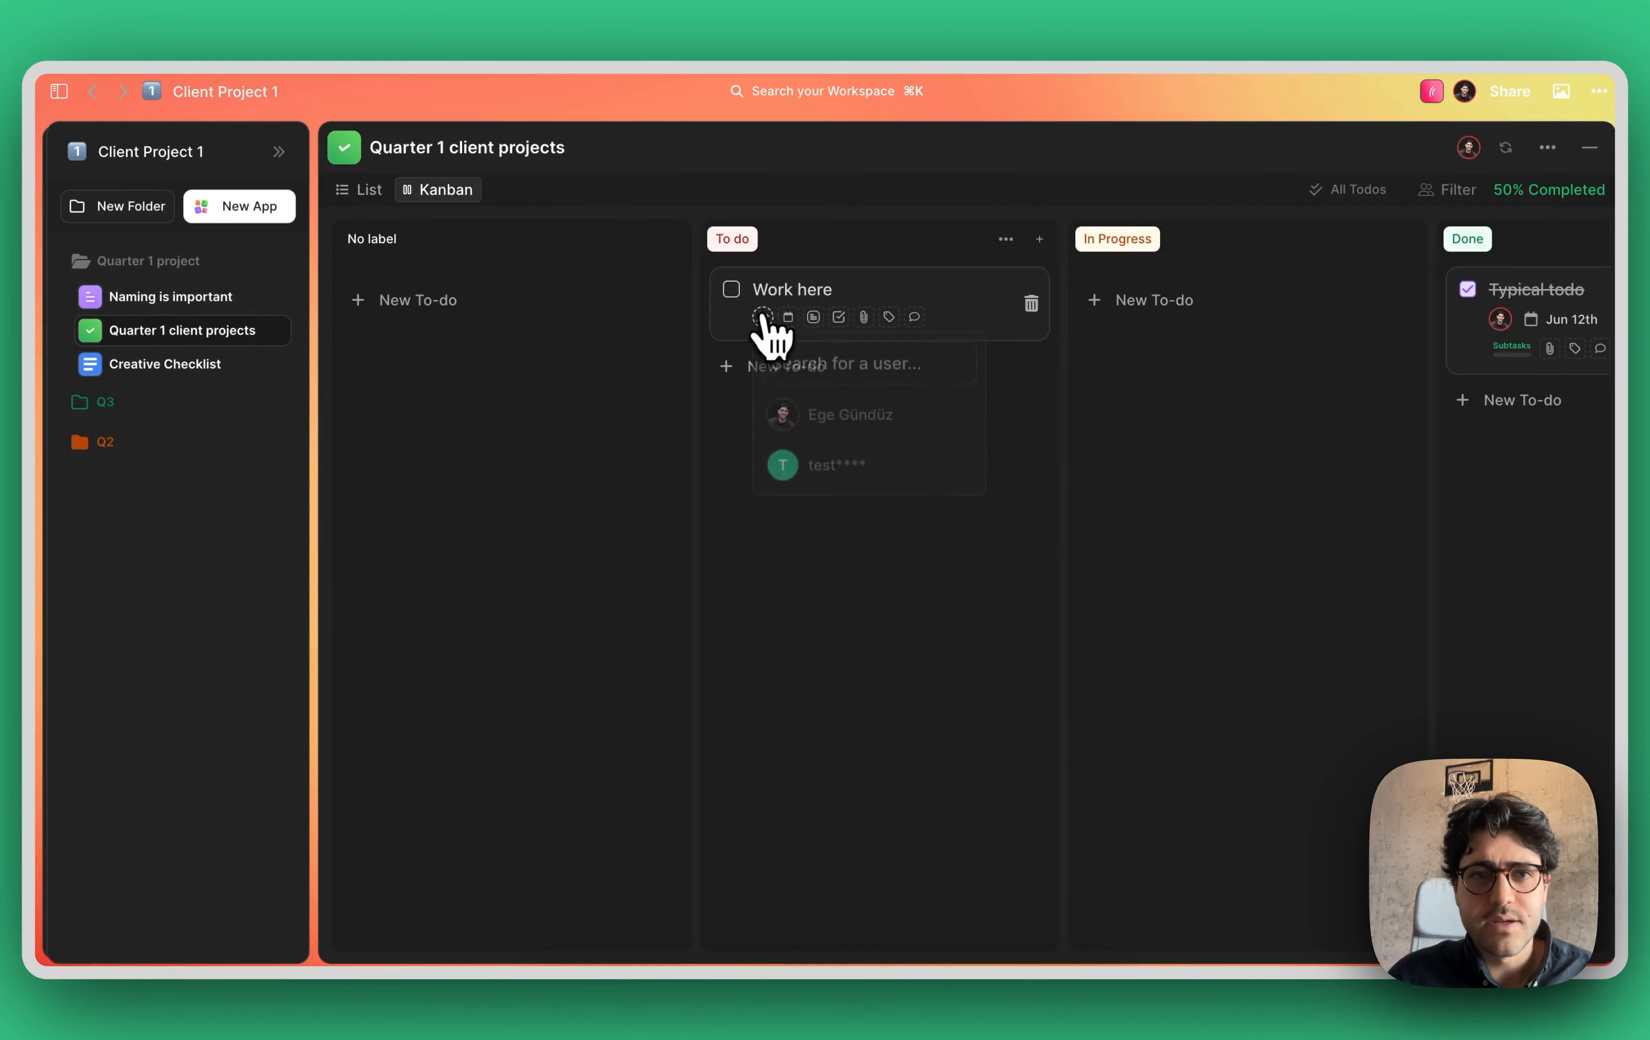
pyautogui.click(803, 423)
pyautogui.click(1551, 165)
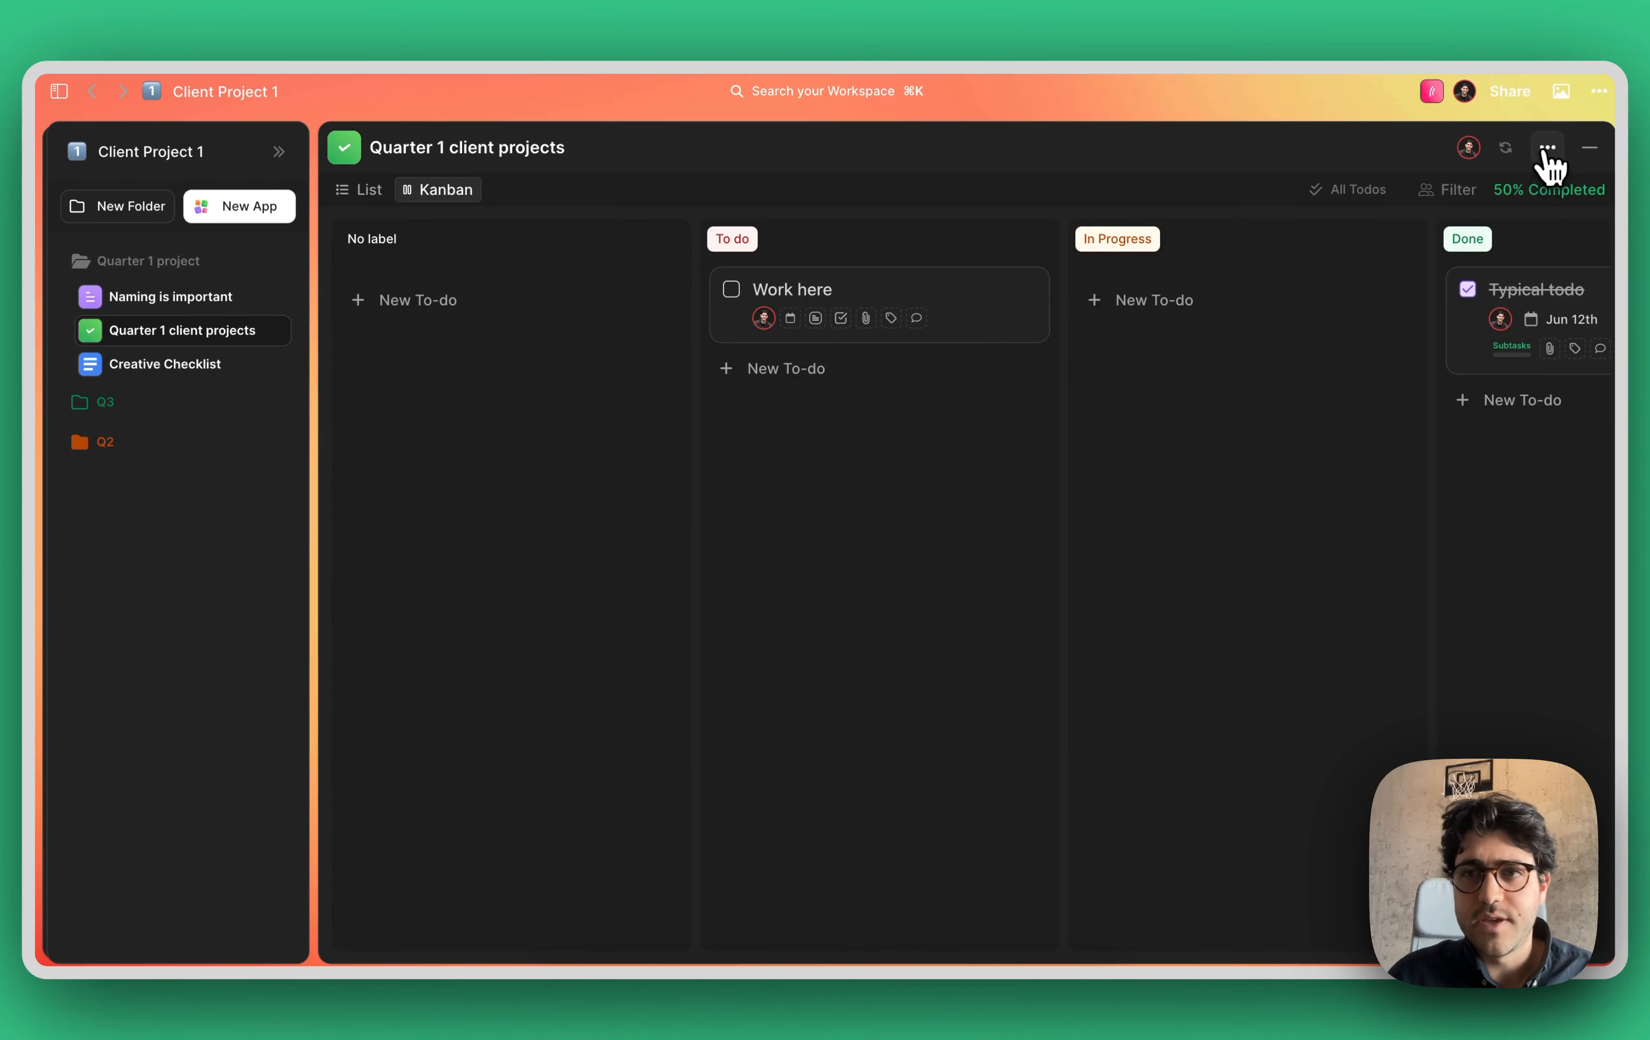
pyautogui.click(1547, 147)
pyautogui.click(1510, 204)
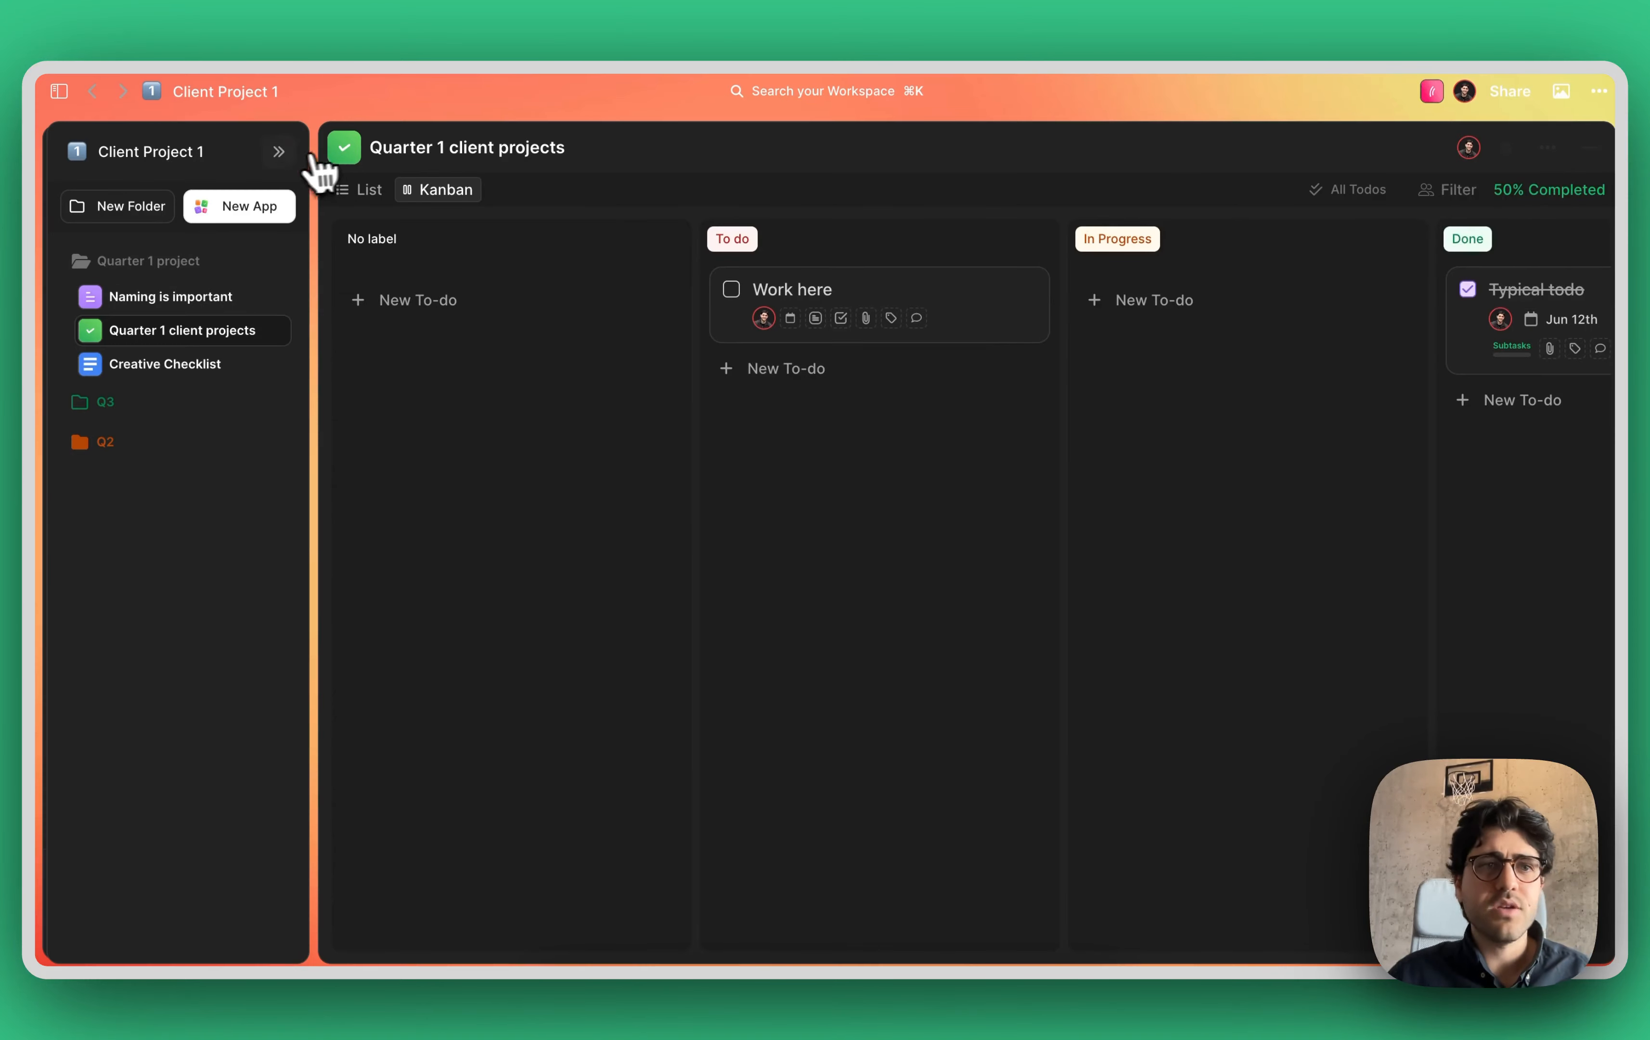
# - View the favourite Quarter 1 client projects app from Home, close it, and mark the assigned "Work here" to-do as complete
pyautogui.click(278, 151)
pyautogui.click(151, 207)
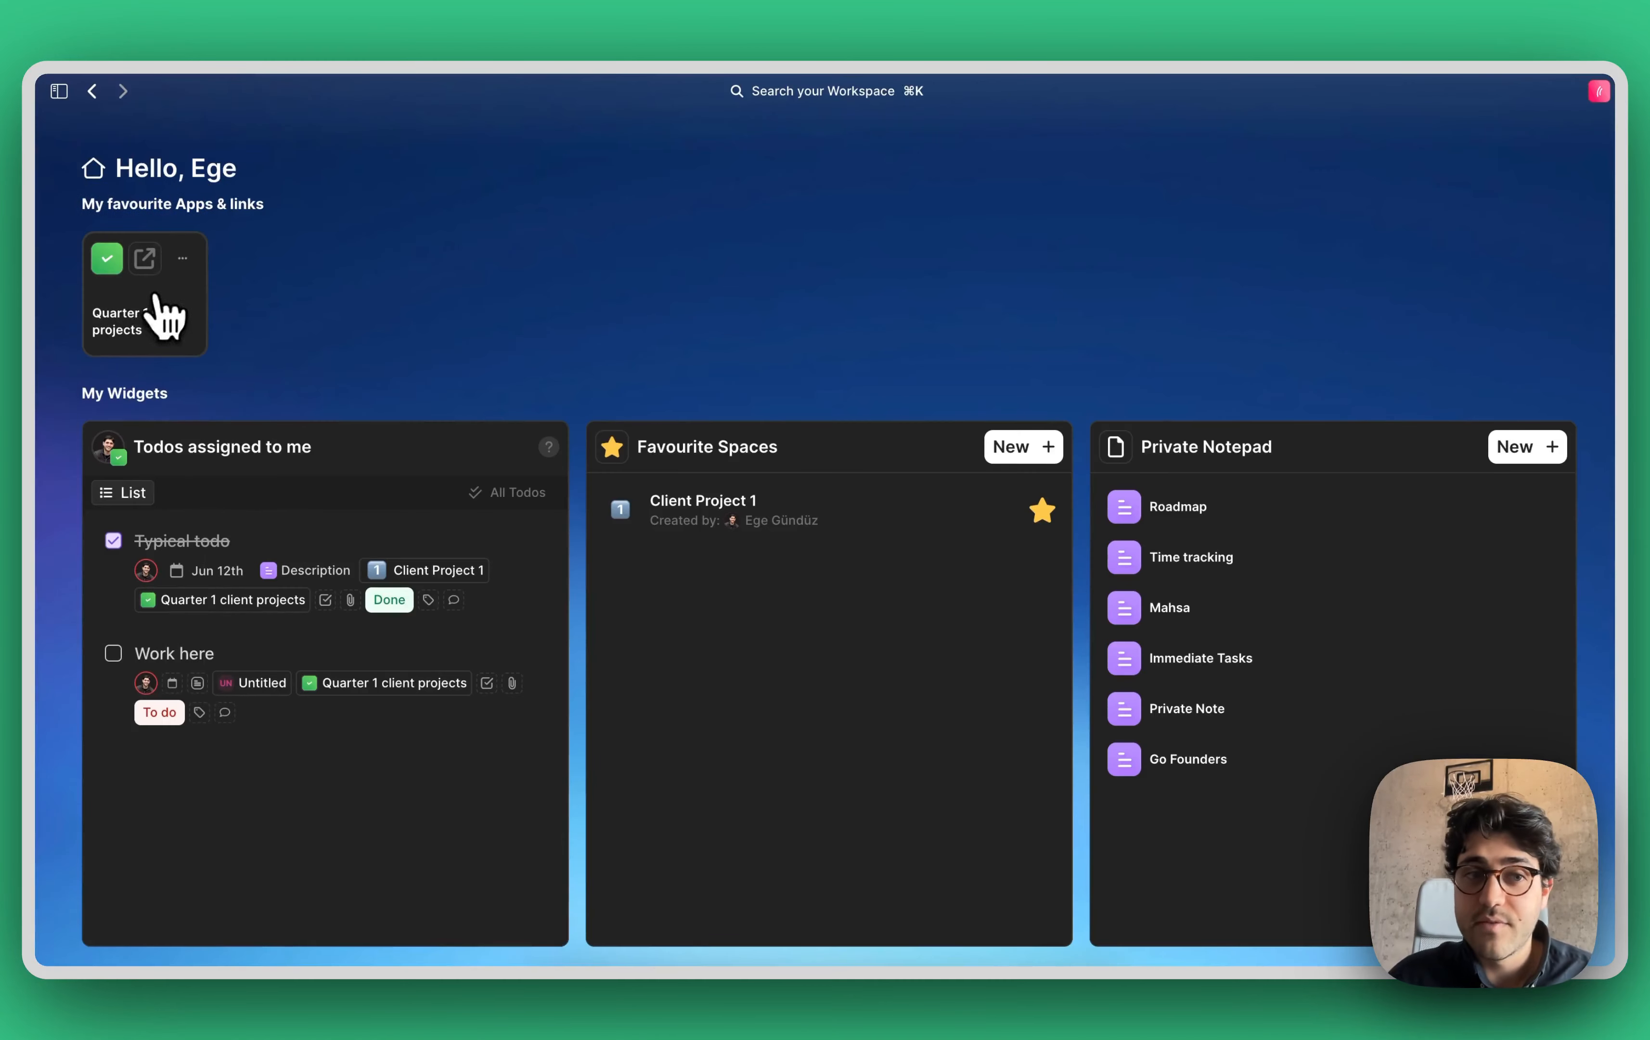
pyautogui.click(137, 329)
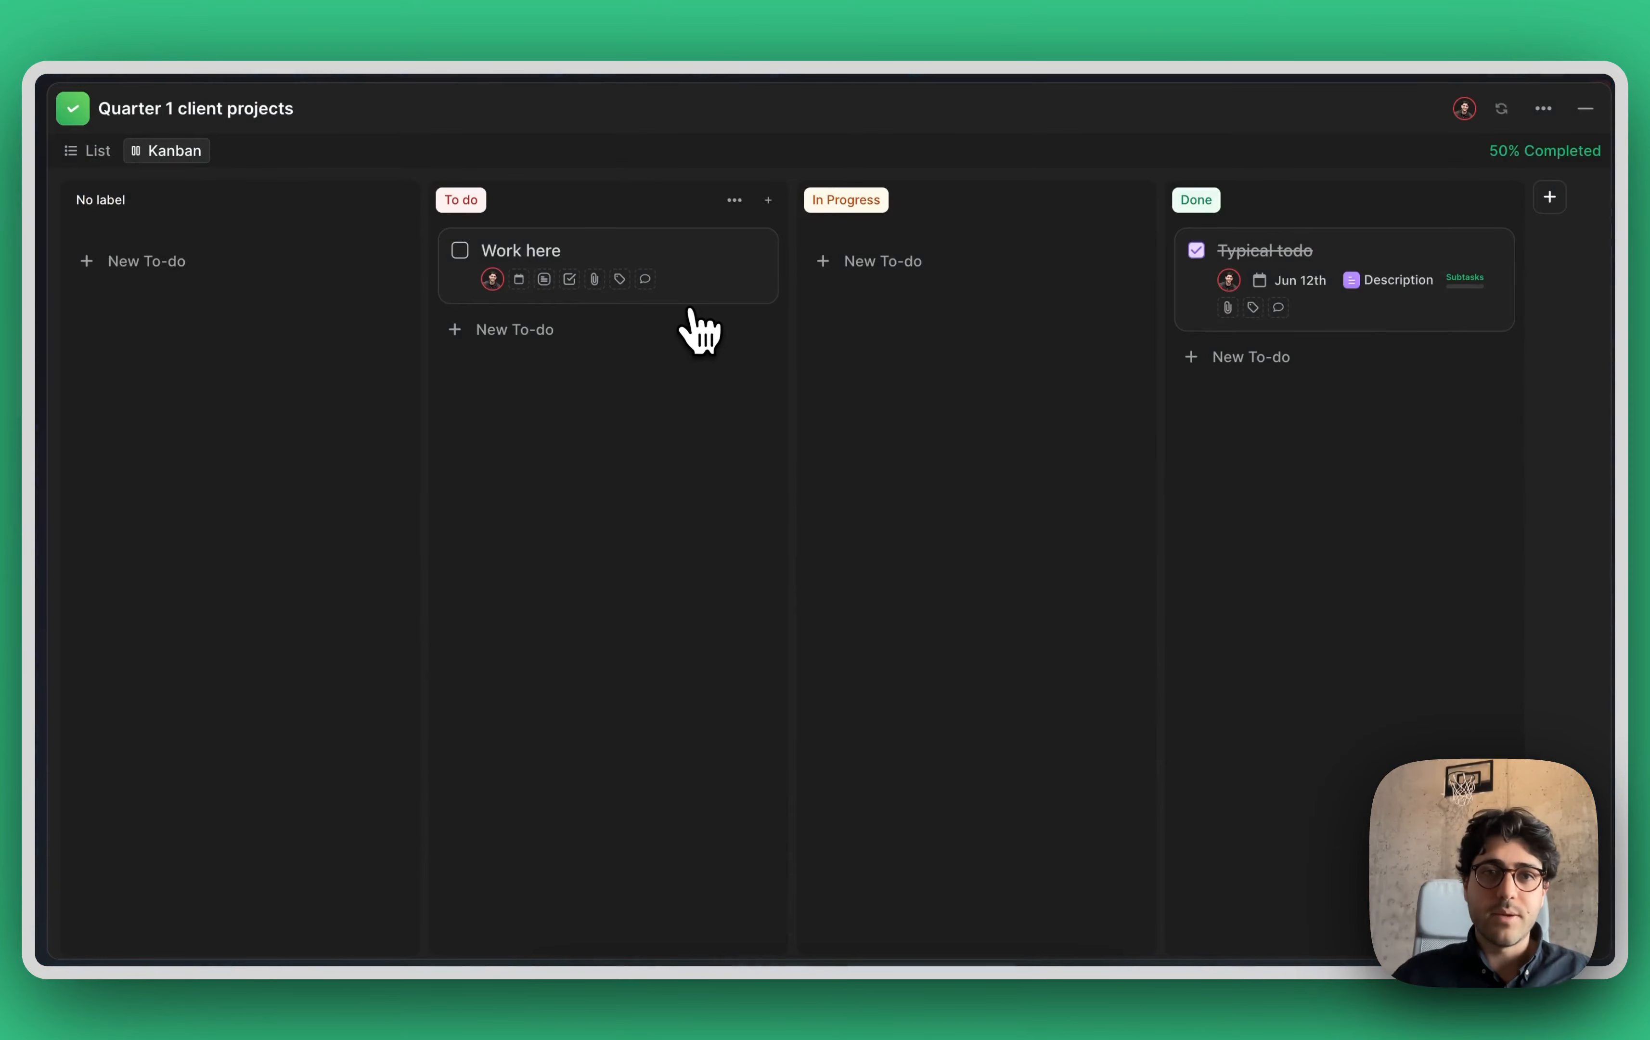
pyautogui.click(1584, 111)
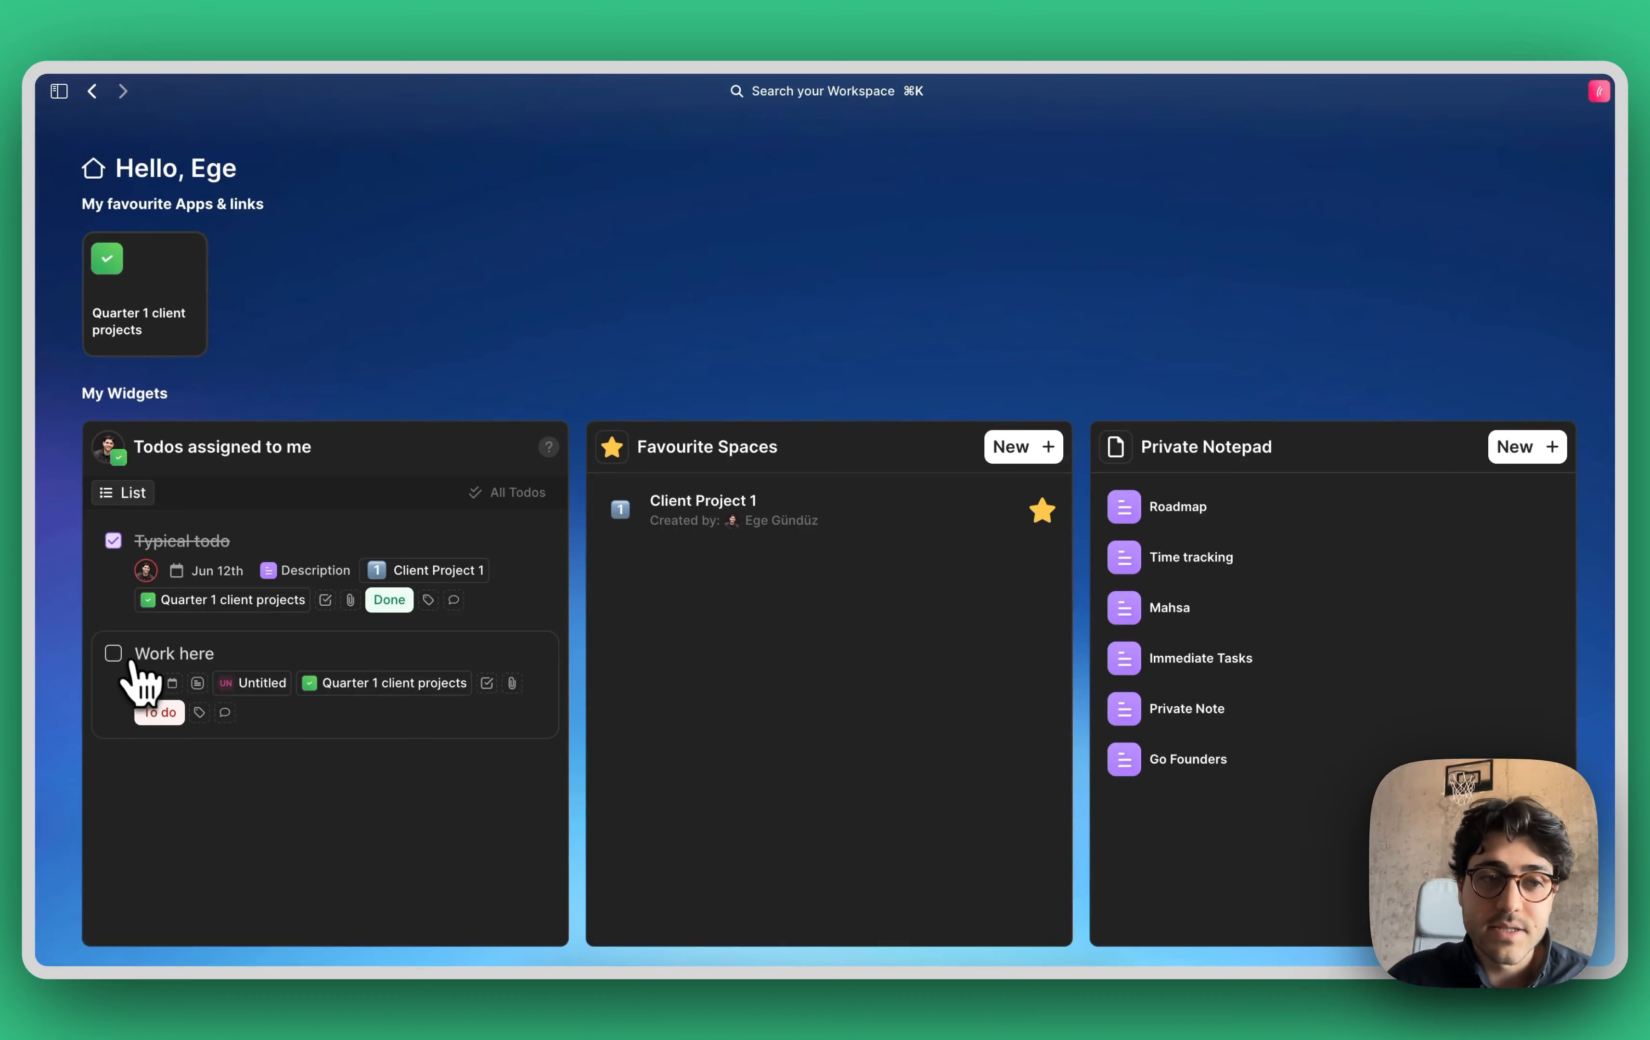
pyautogui.click(114, 653)
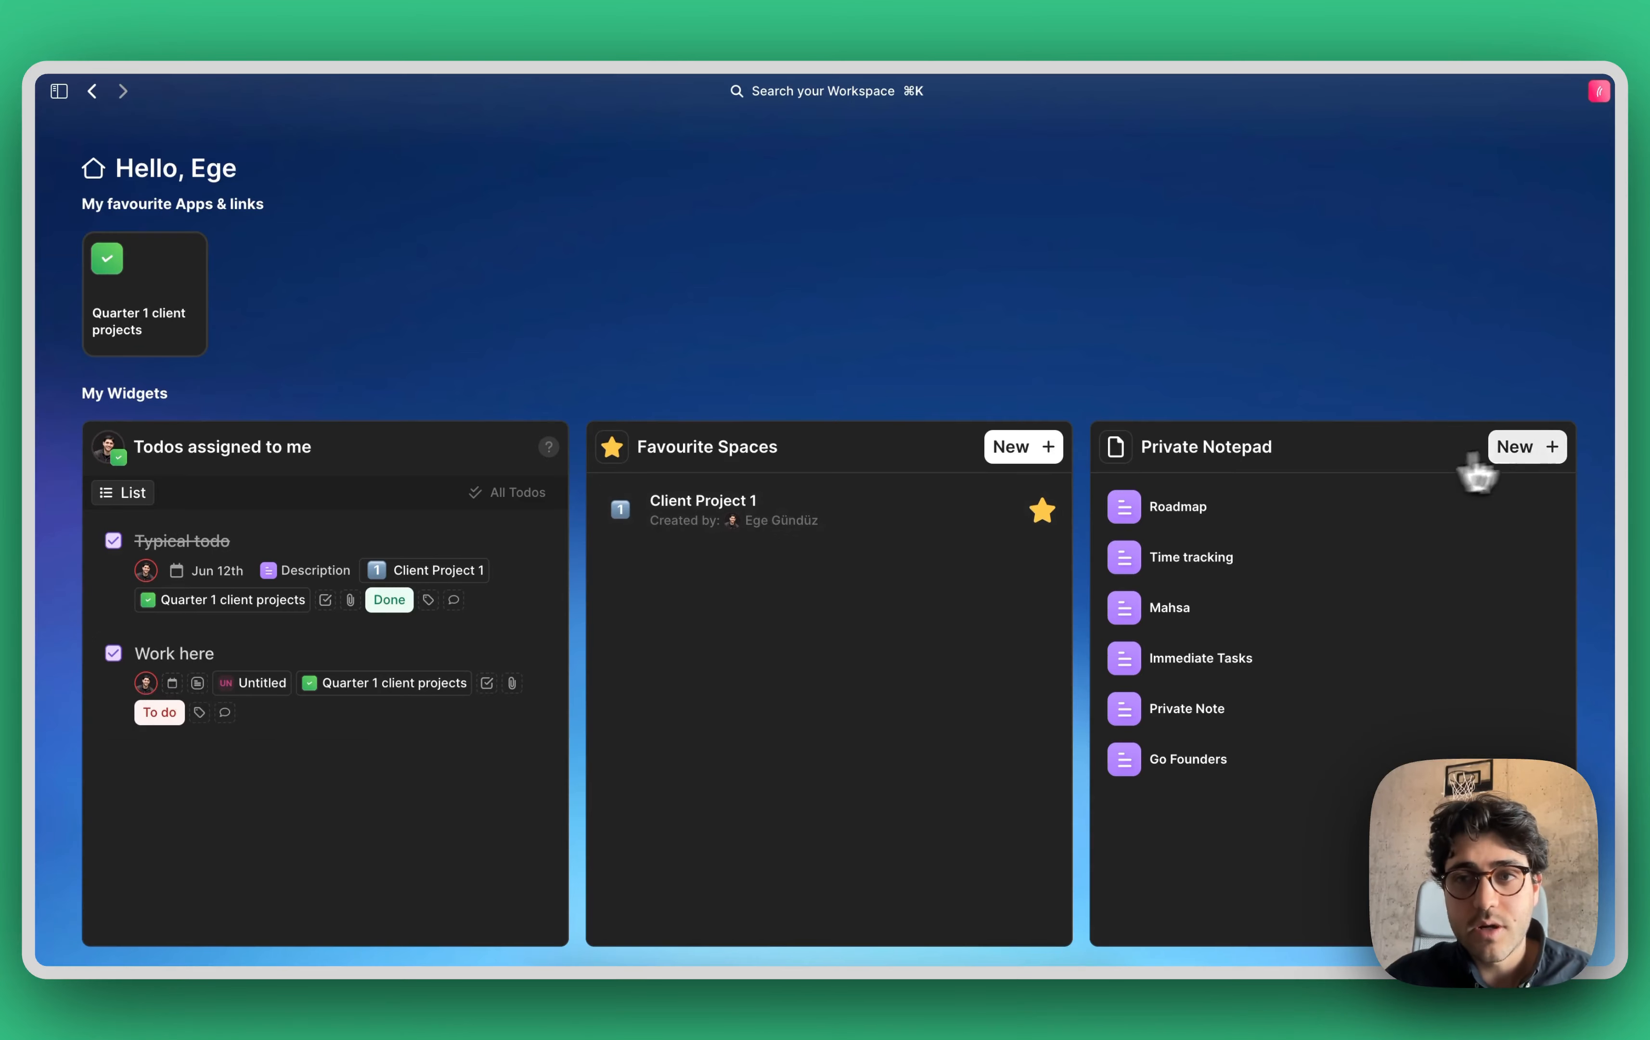
# - Create a note in the Private Notepad reading "to take and draft quick information" followed by a heart-hands emoji, and close it
pyautogui.click(1520, 450)
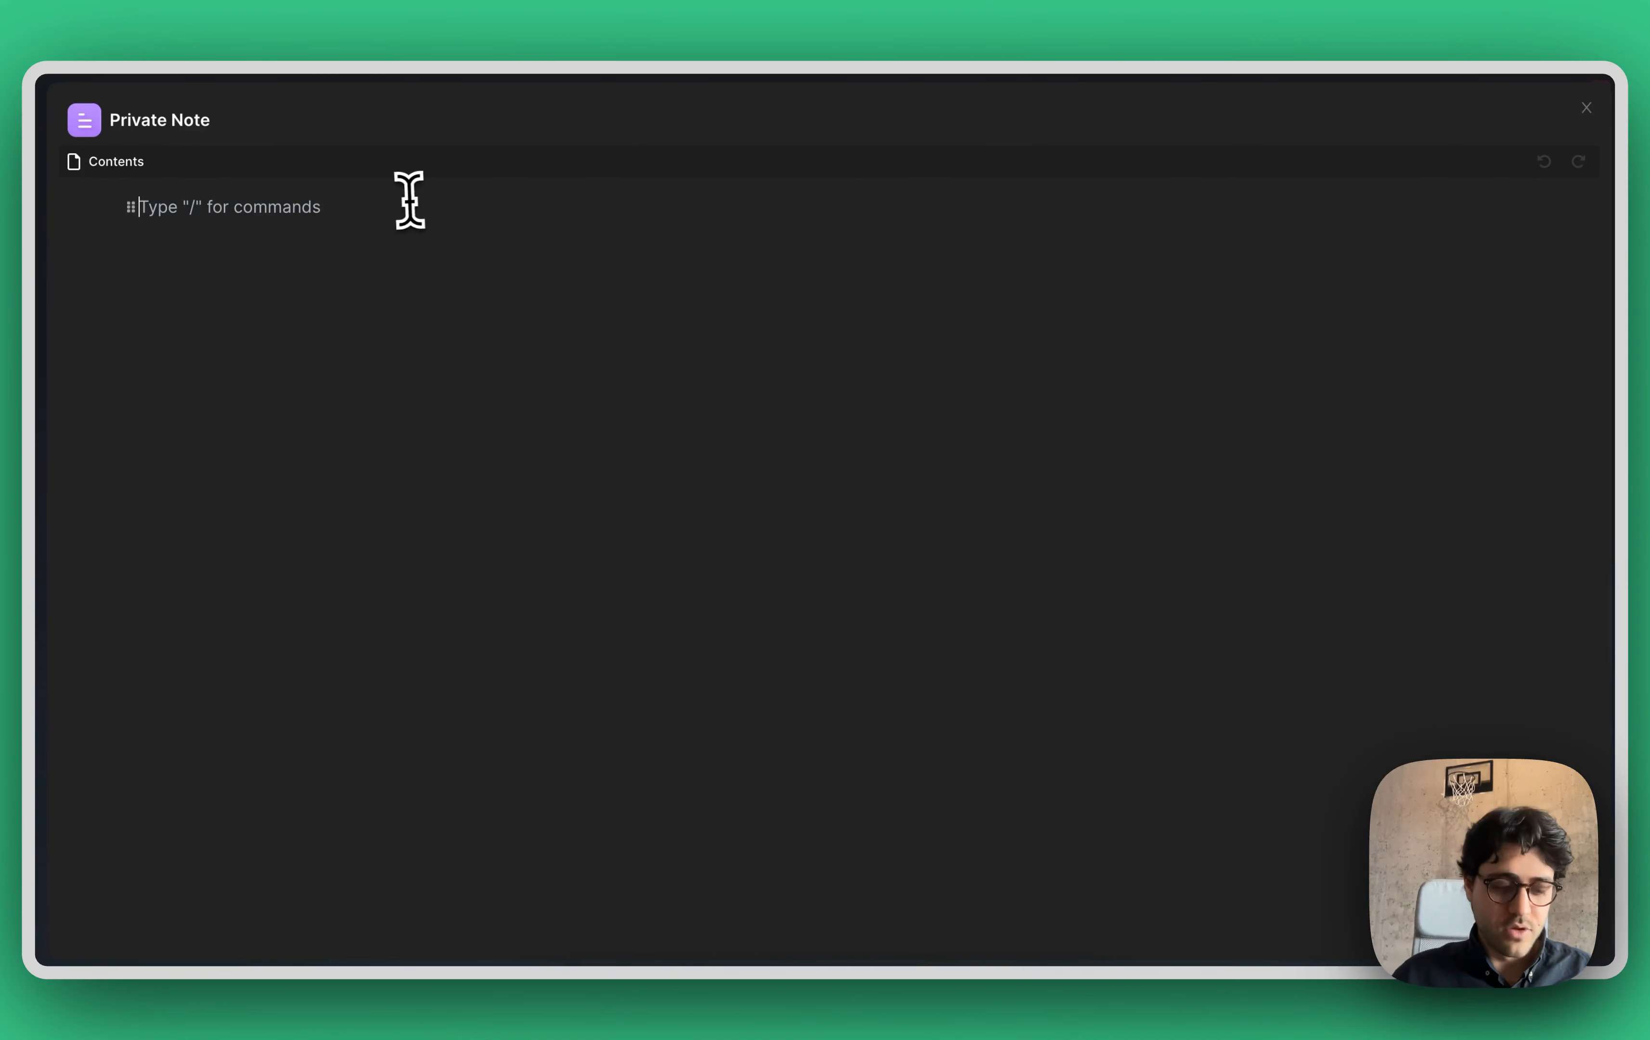
pyautogui.write('to take and draft quick information')
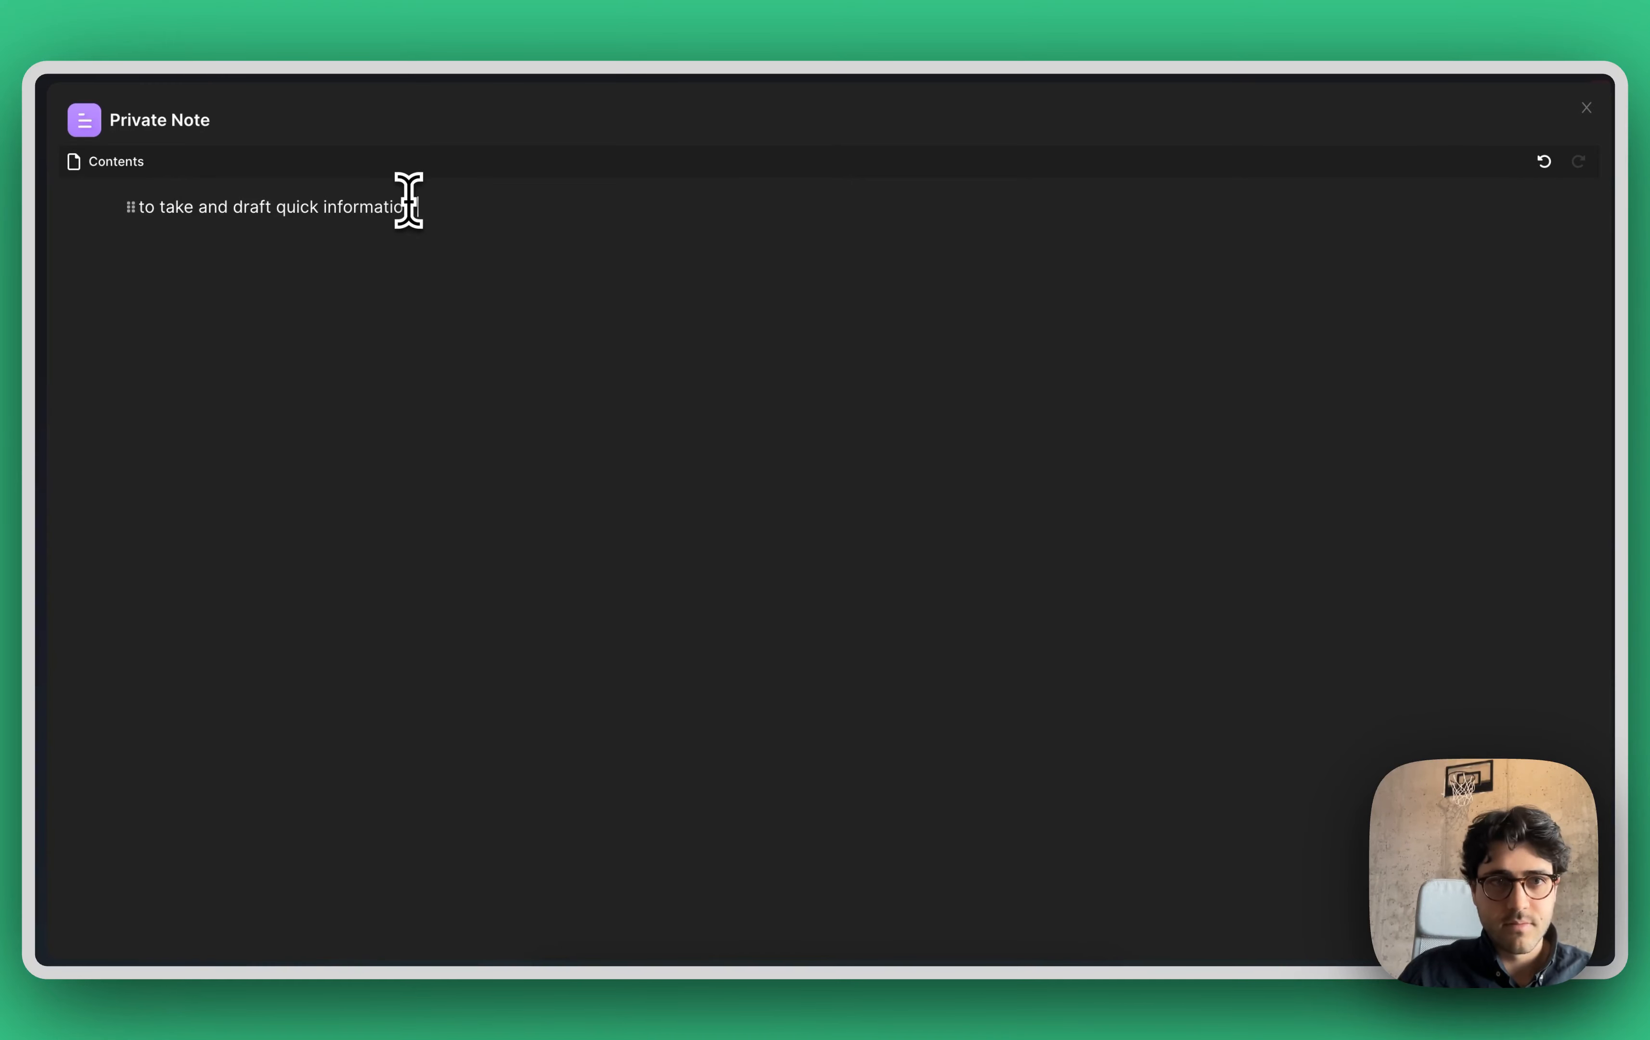
pyautogui.press('ctrl+super+space')
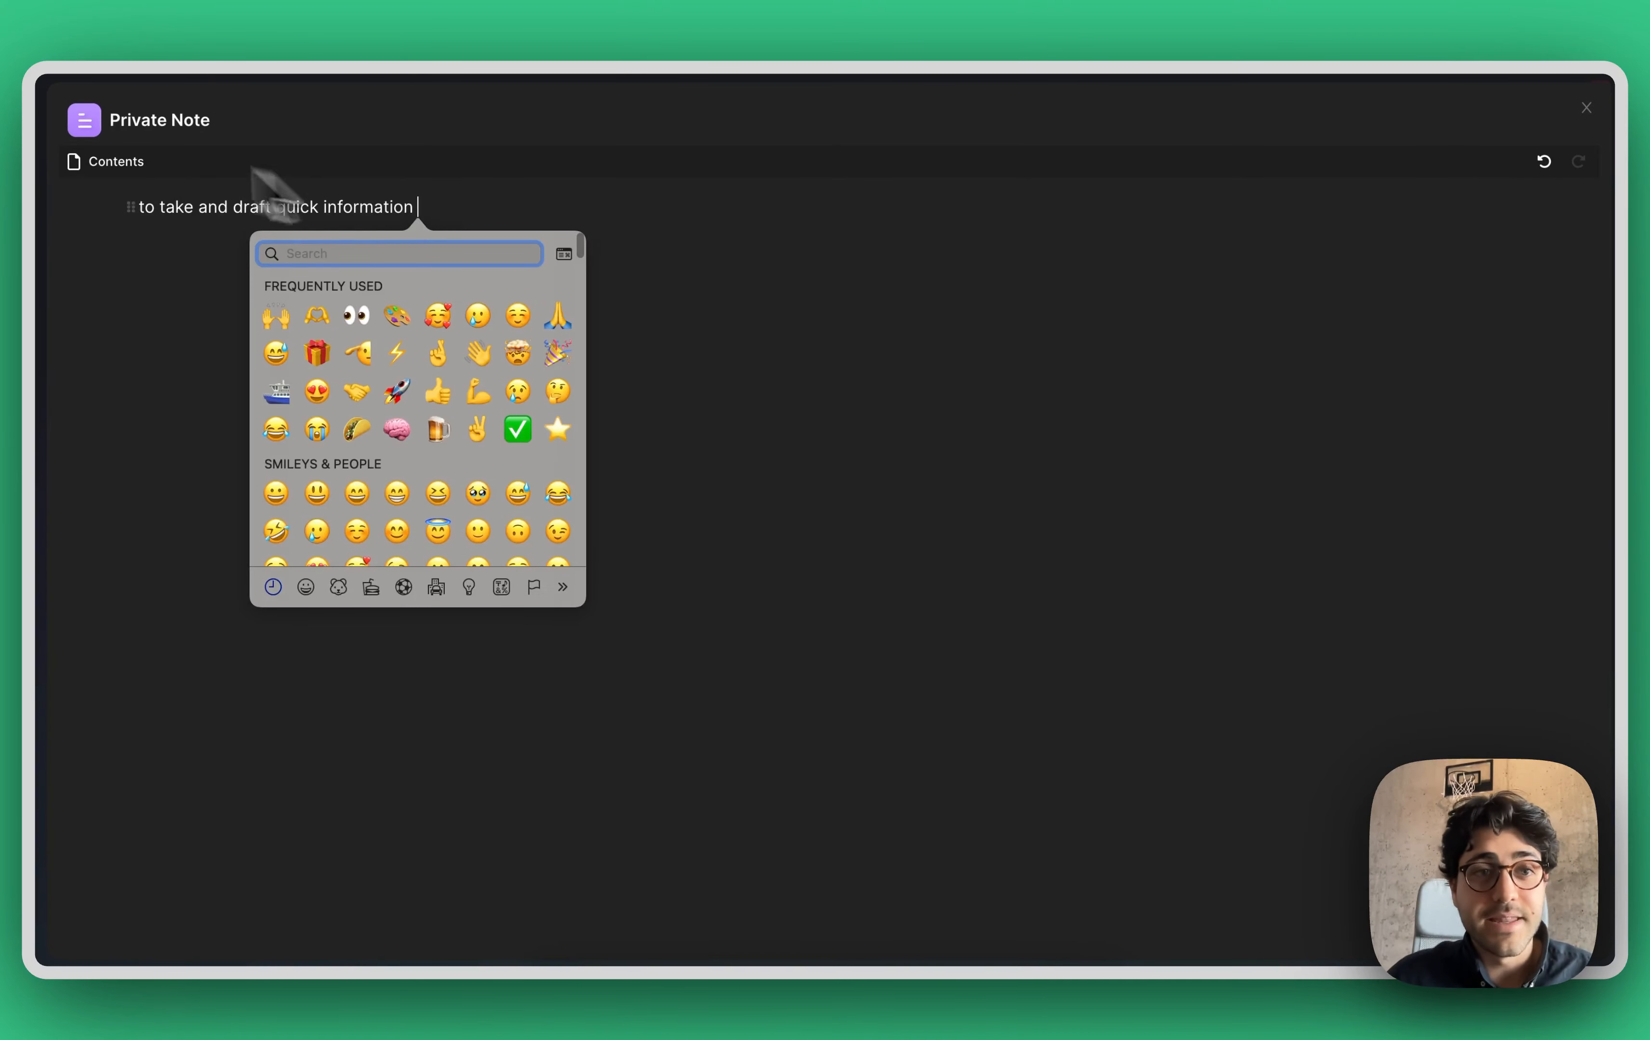
pyautogui.click(315, 314)
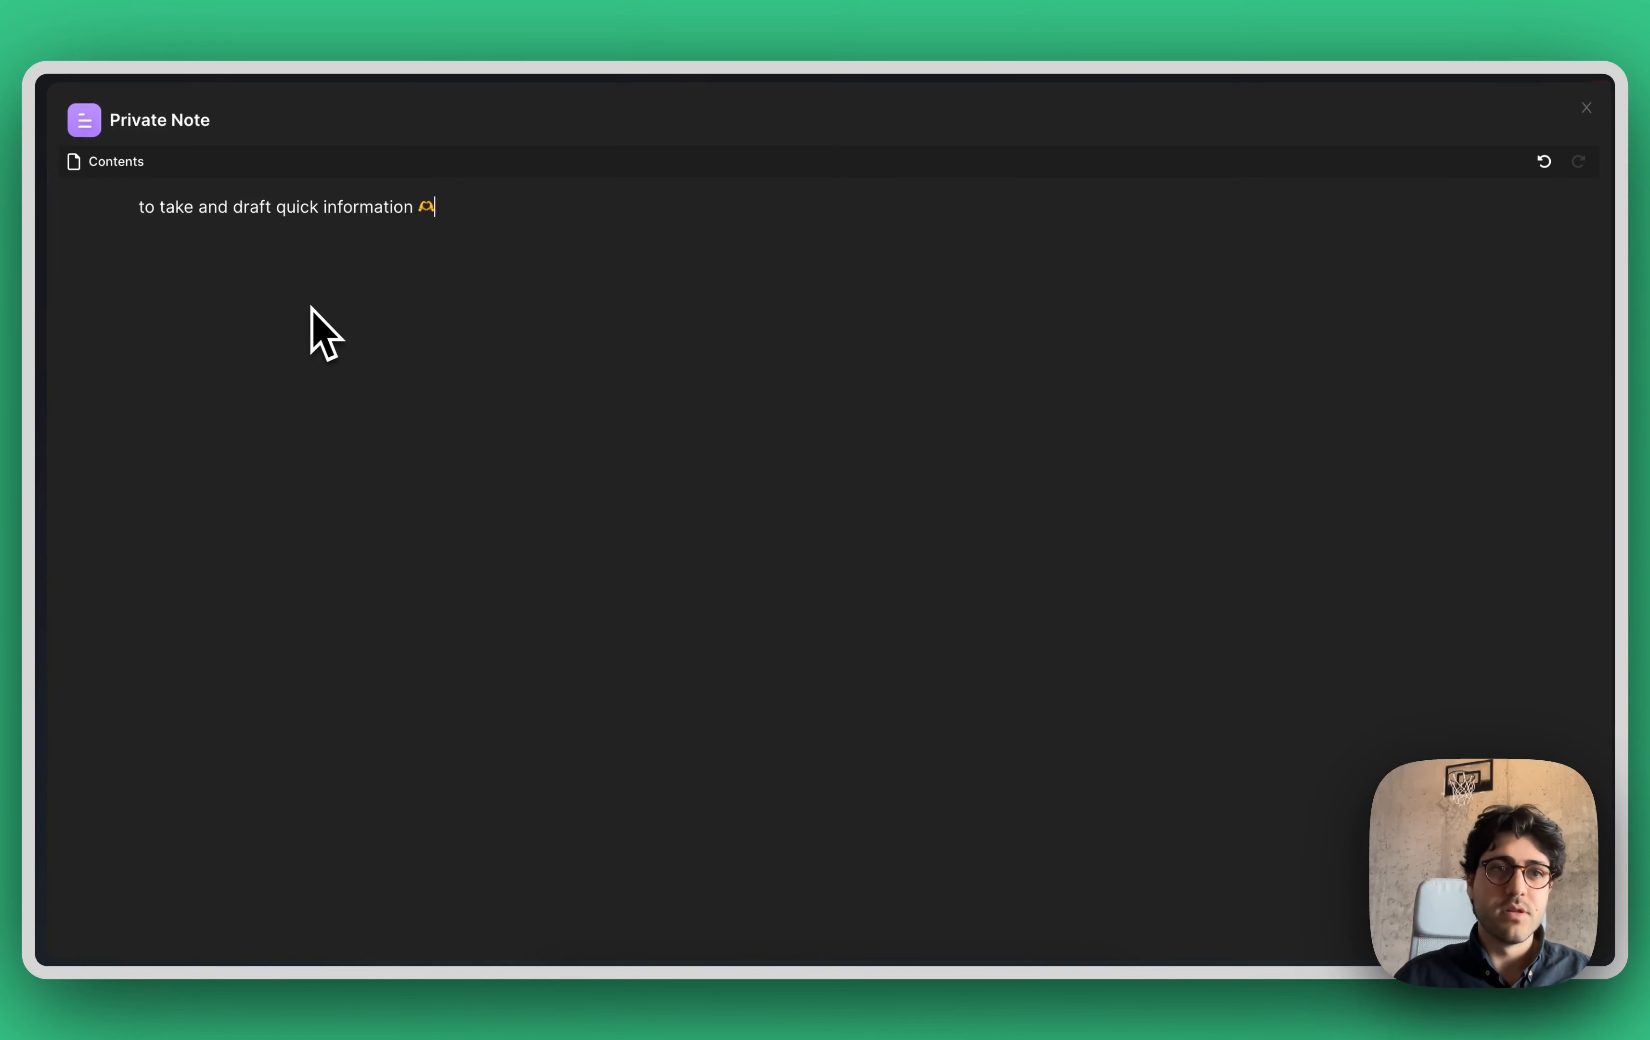
pyautogui.press('Escape')
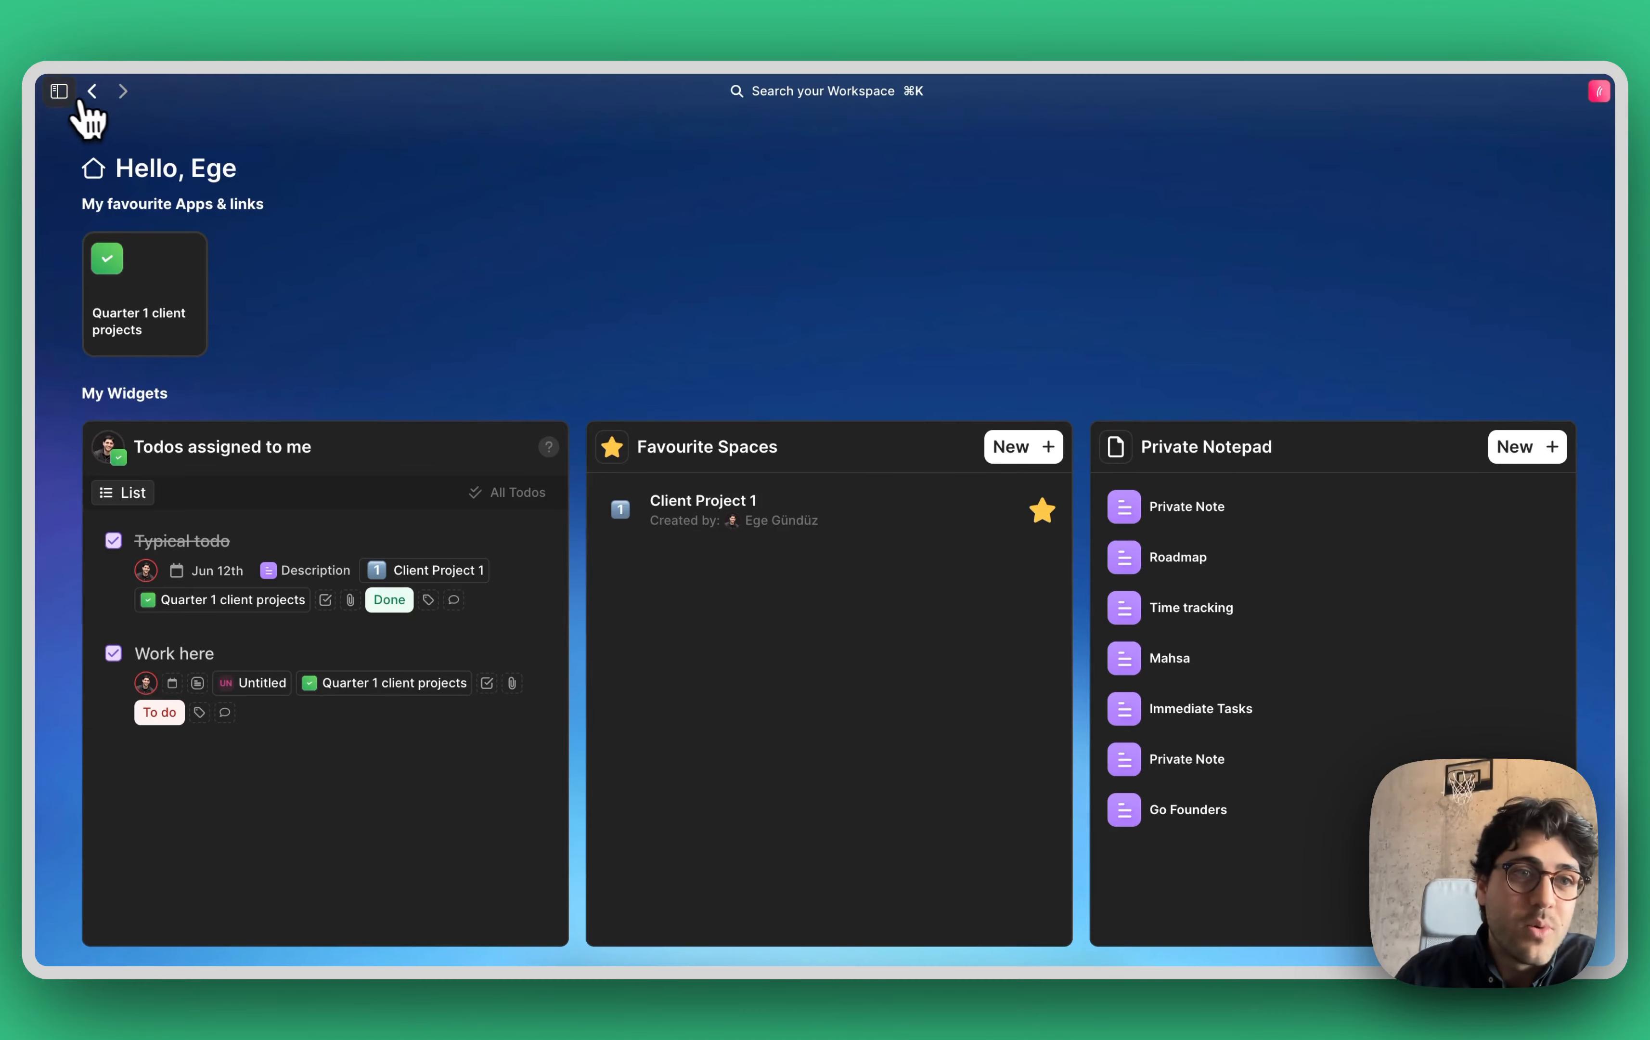
# - Open the list of help and support resources to find the Chat With Us option
pyautogui.click(60, 92)
pyautogui.click(234, 889)
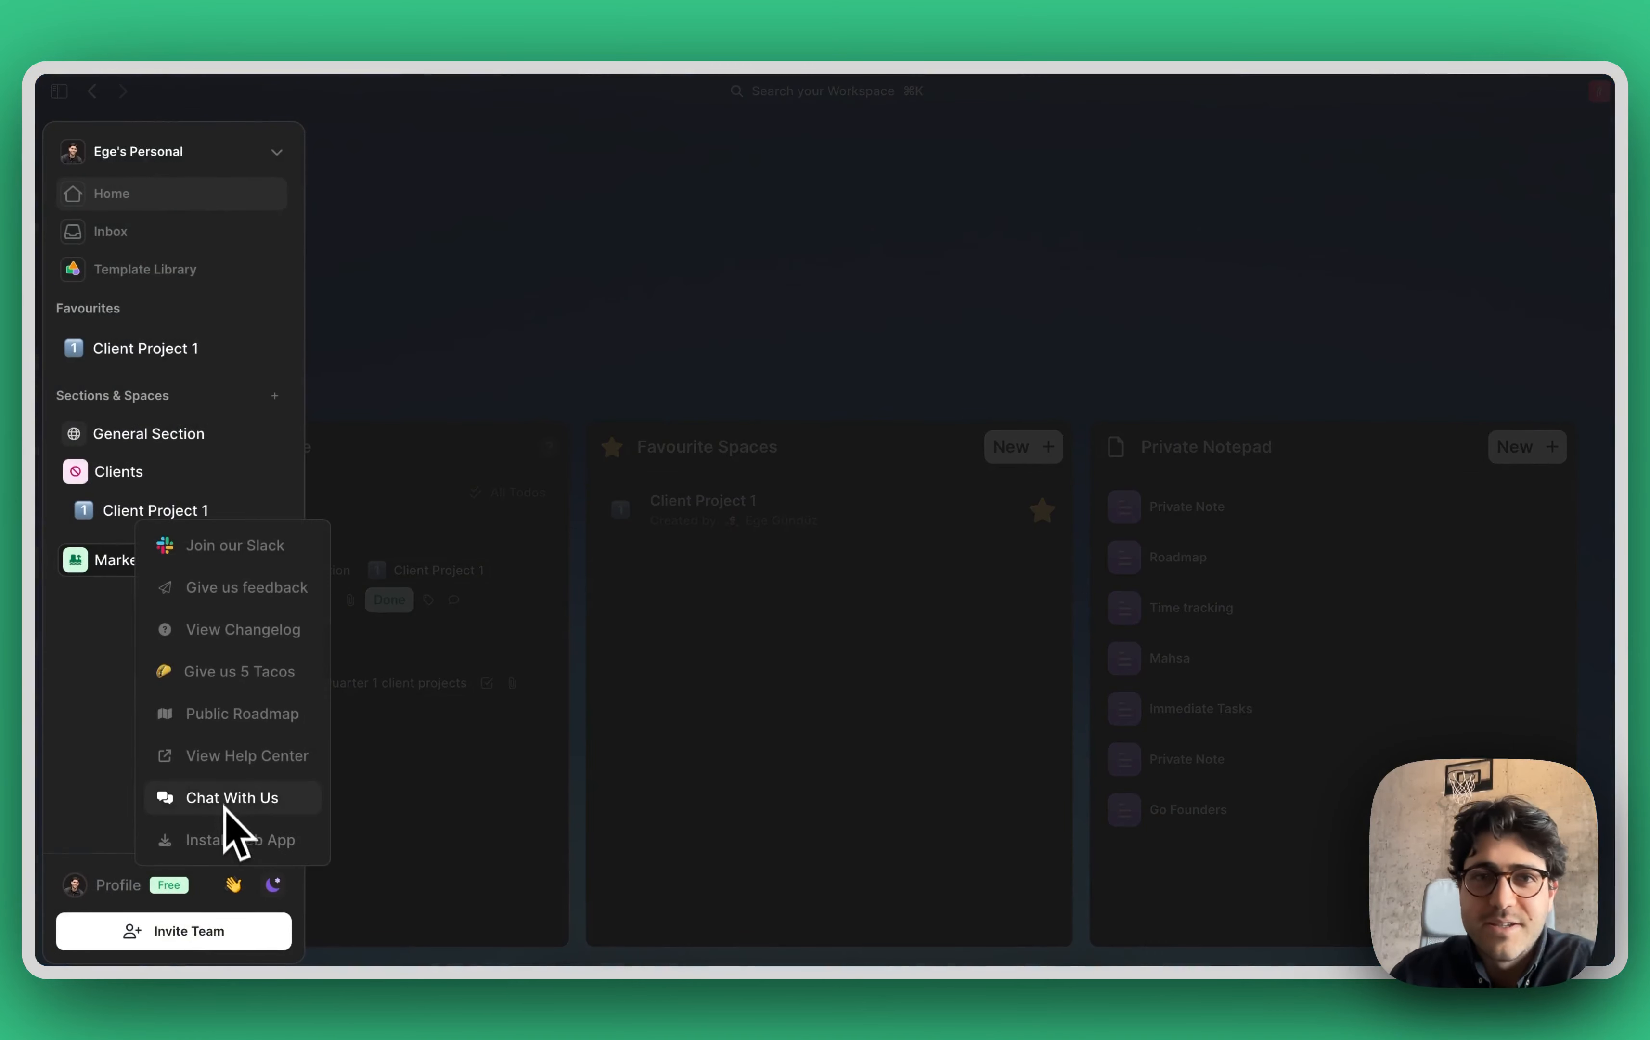